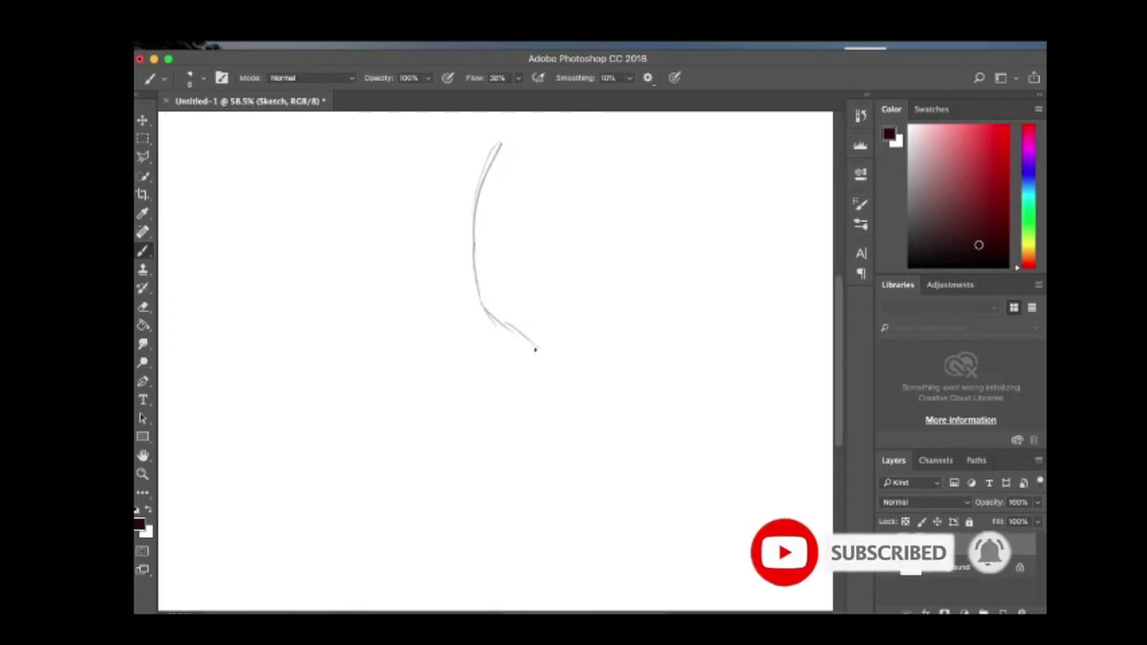
Undo the last change so the Sketch layer canvas is blank.
{"action": "key", "text": "super+z"}
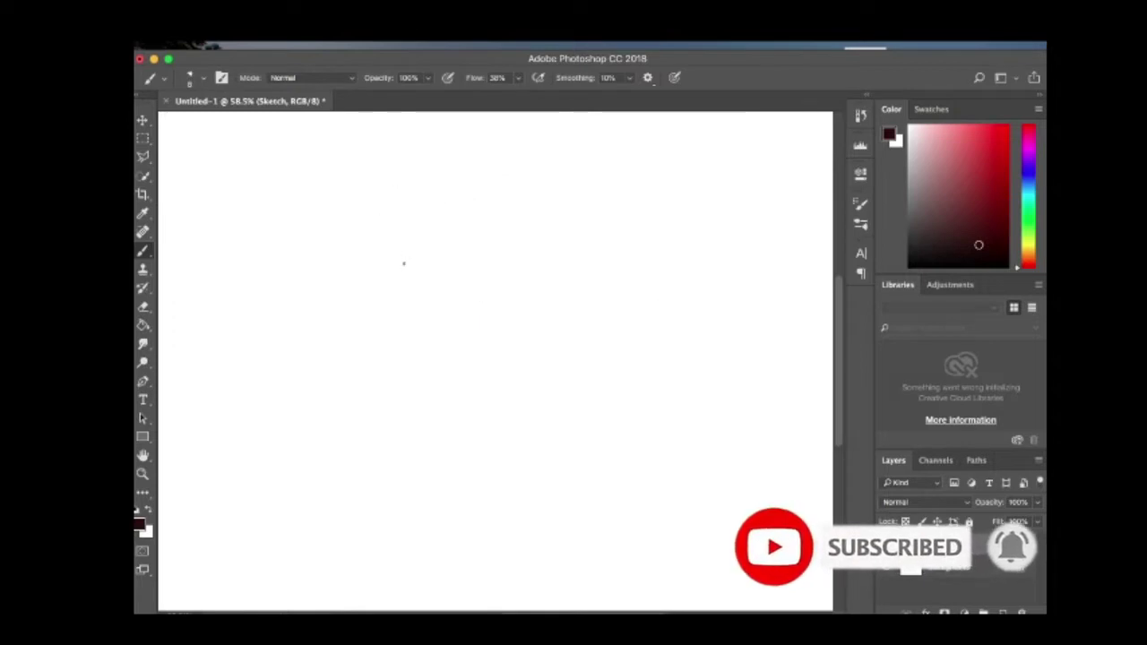
Sketch the face outline's left side, chin and right side, after undoing a rough first box.
{"action": "mouse_move", "coordinate": [440, 206]}
{"action": "left_mouse_down"}
{"action": "mouse_move", "coordinate": [389, 398]}
{"action": "mouse_move", "coordinate": [399, 430]}
{"action": "mouse_move", "coordinate": [440, 397]}
{"action": "mouse_move", "coordinate": [430, 453]}
{"action": "left_mouse_up"}
{"action": "key", "text": "super+z"}
{"action": "left_click_drag", "start_coordinate": [436, 455], "coordinate": [541, 457]}
{"action": "left_click_drag", "start_coordinate": [493, 193], "coordinate": [388, 366]}
{"action": "left_click_drag", "start_coordinate": [578, 453], "coordinate": [636, 374]}
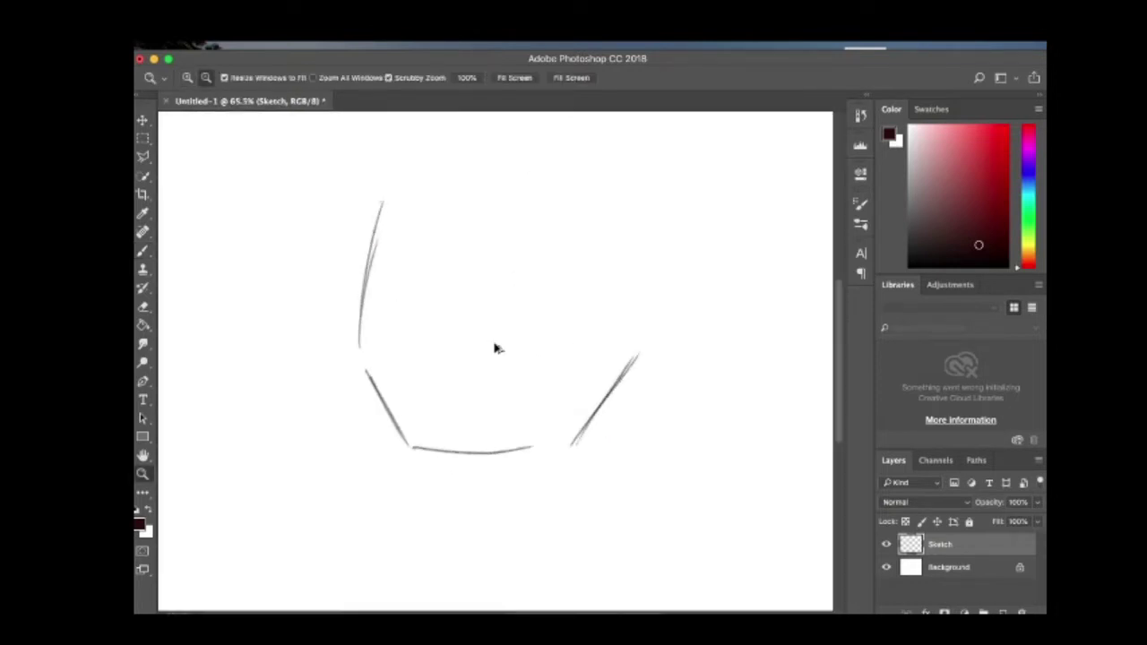
Draw the inner hairline arc, right jaw stroke and outer head outline on both sides.
{"action": "left_click_drag", "start_coordinate": [406, 237], "coordinate": [616, 309]}
{"action": "left_click_drag", "start_coordinate": [625, 332], "coordinate": [591, 439]}
{"action": "left_click_drag", "start_coordinate": [434, 112], "coordinate": [403, 479]}
{"action": "left_click_drag", "start_coordinate": [560, 112], "coordinate": [724, 310]}
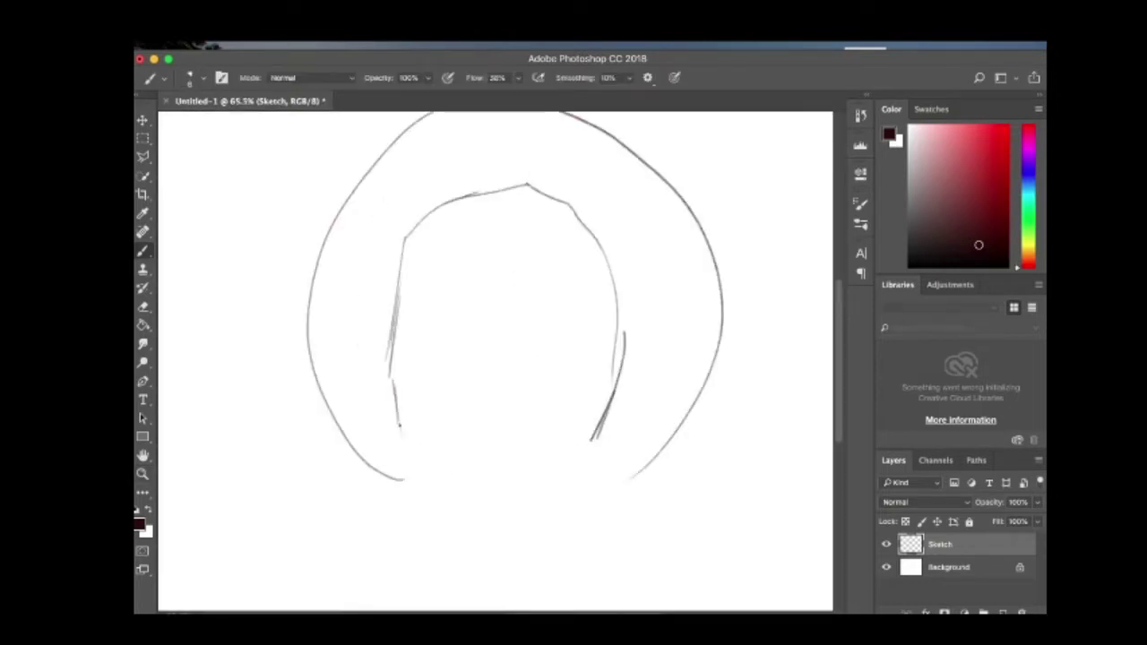
Add the vertical face centre line, the nose curve and wavy curls on both sides of the hair.
{"action": "left_click_drag", "start_coordinate": [502, 536], "coordinate": [509, 211]}
{"action": "left_click_drag", "start_coordinate": [474, 411], "coordinate": [527, 404]}
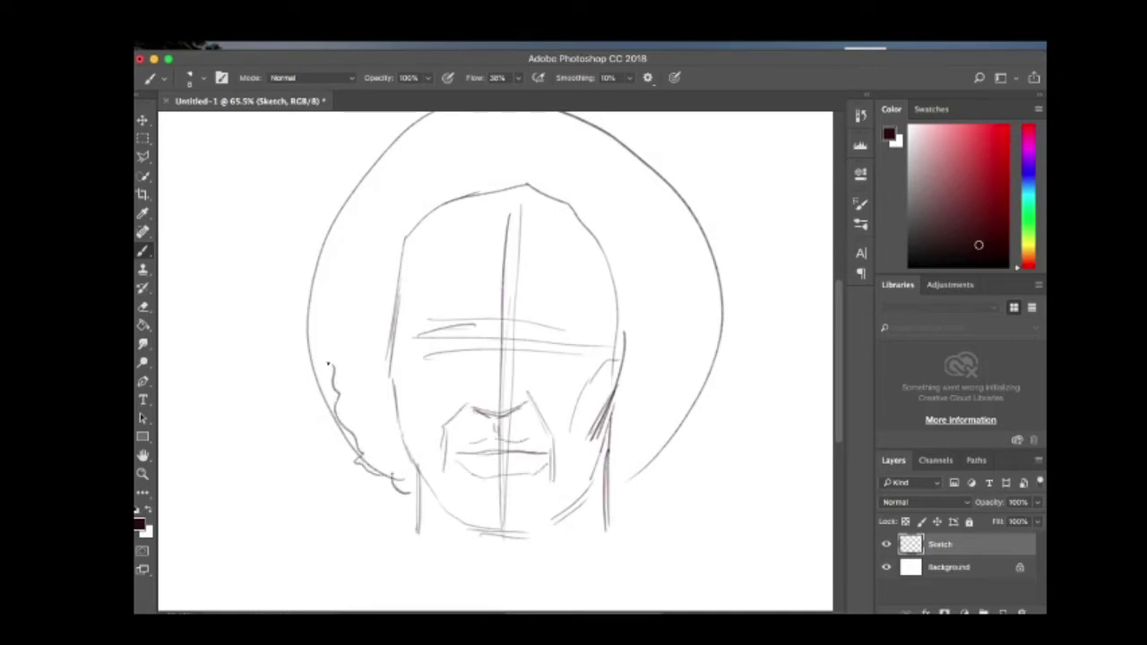
{"action": "left_click_drag", "start_coordinate": [328, 363], "coordinate": [453, 115]}
{"action": "left_click_drag", "start_coordinate": [565, 113], "coordinate": [670, 418]}
Sketch the facial features and left brow line, then jagged stubble along the jaw.
{"action": "scroll", "coordinate": [502, 376], "scroll_direction": "down", "scroll_amount": 5}
{"action": "left_click_drag", "start_coordinate": [427, 333], "coordinate": [511, 431]}
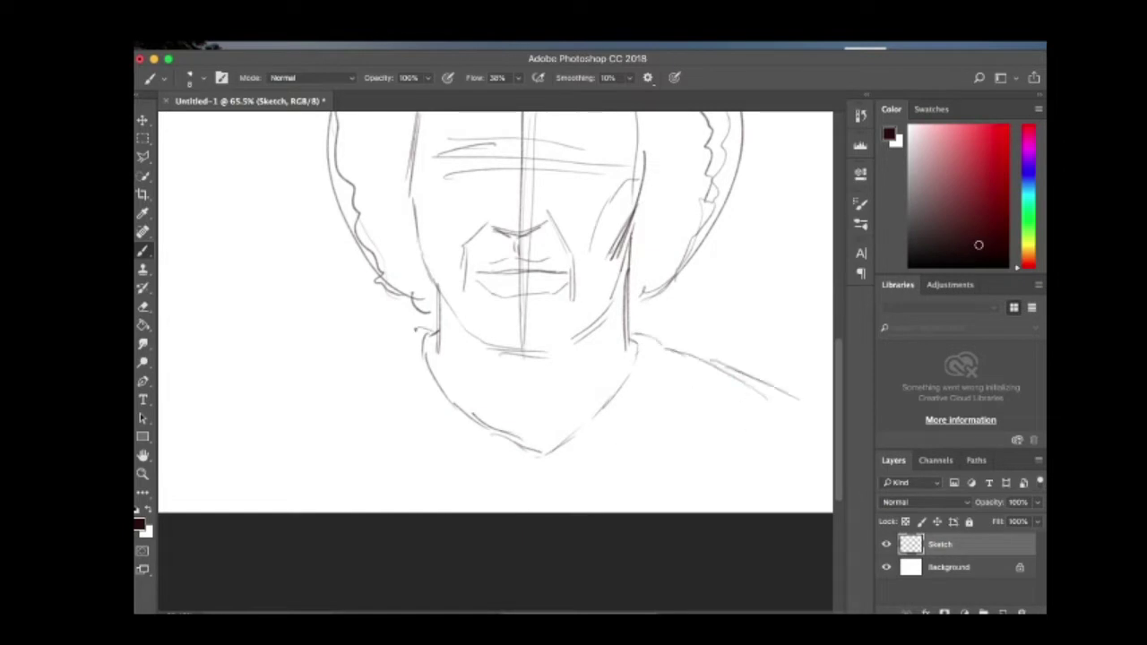
{"action": "scroll", "coordinate": [340, 314], "scroll_direction": "up", "scroll_amount": 3}
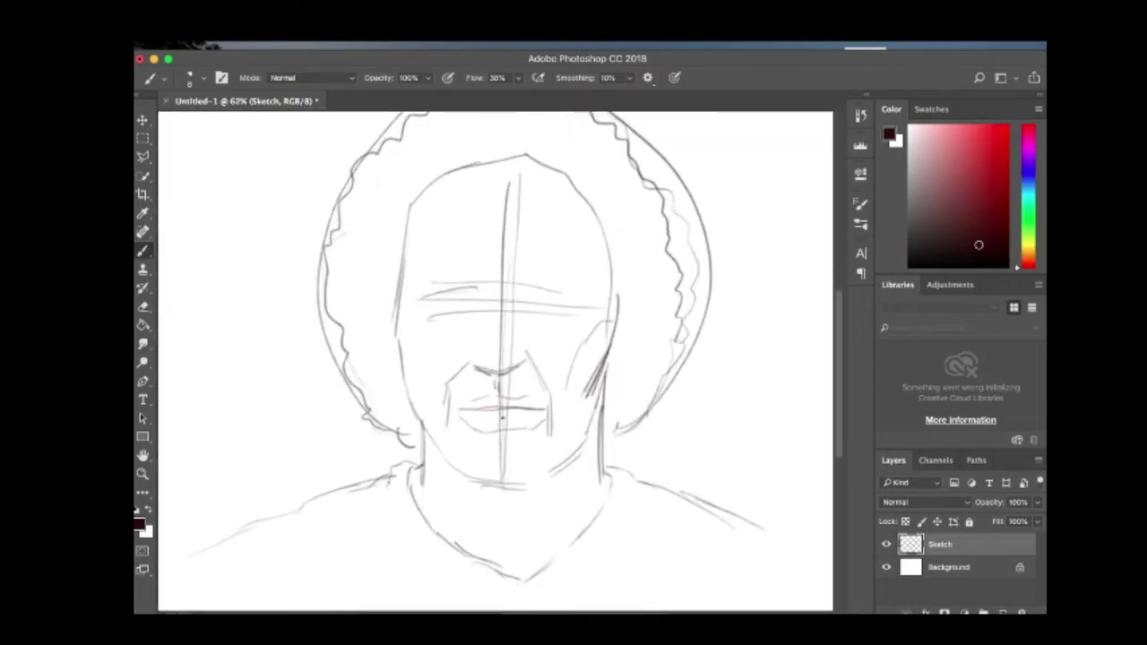
{"action": "left_click_drag", "start_coordinate": [410, 303], "coordinate": [475, 286]}
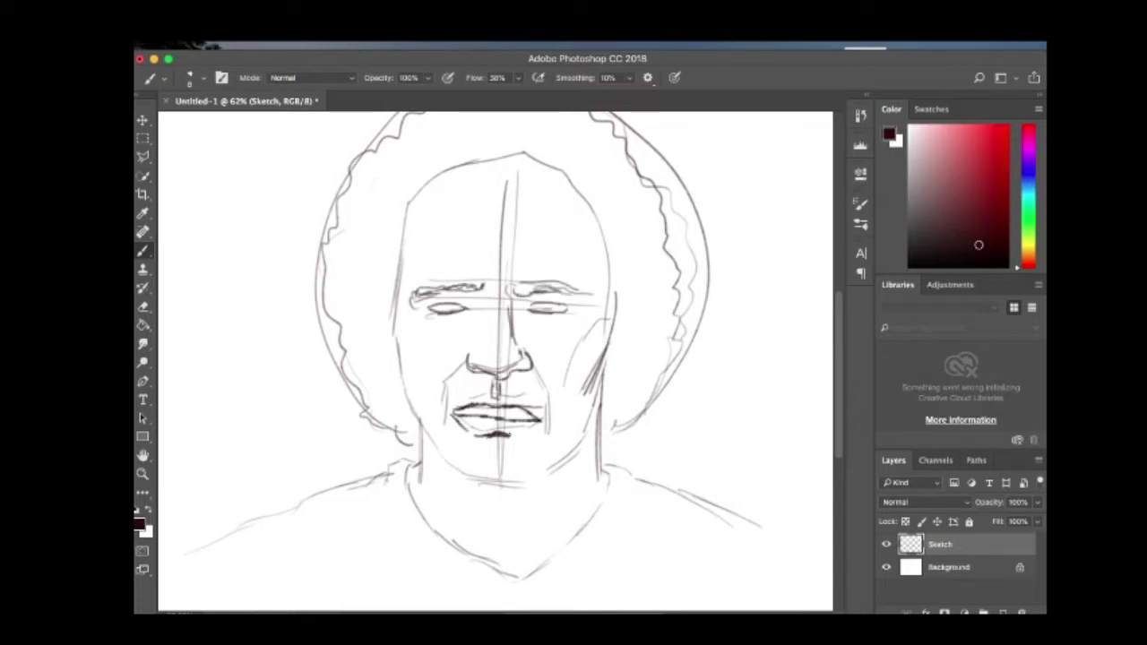
{"action": "left_click_drag", "start_coordinate": [438, 466], "coordinate": [599, 358]}
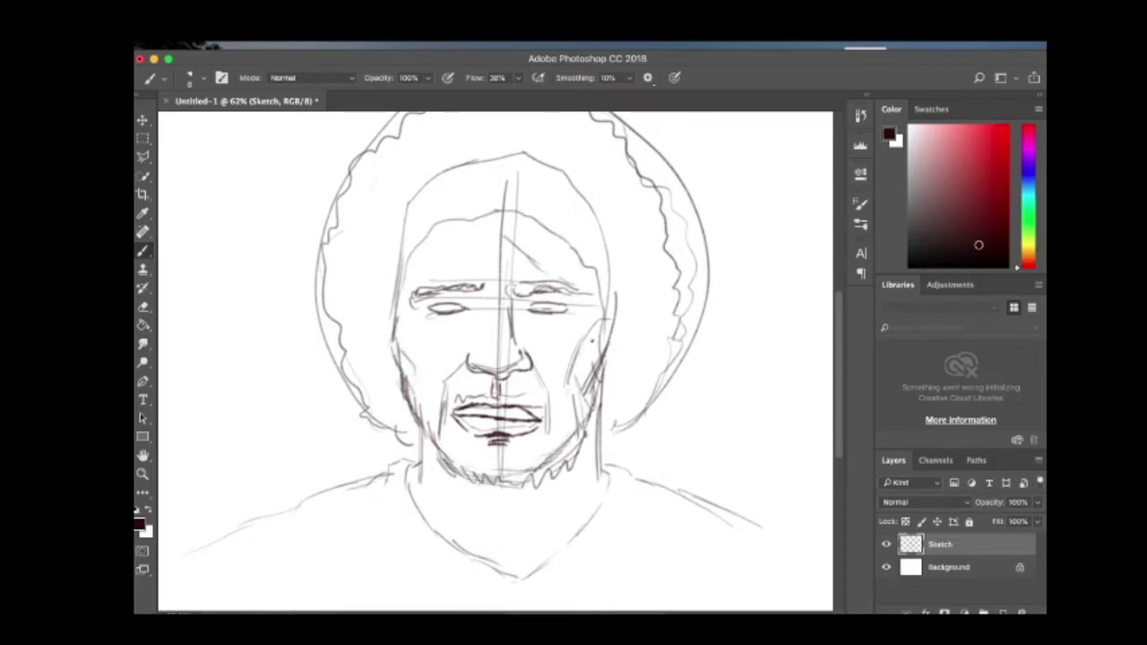
Outline the mouth area with the Polygonal Lasso, then deselect it.
{"action": "key", "text": "l"}
{"action": "left_click_drag", "start_coordinate": [450, 387], "coordinate": [463, 437]}
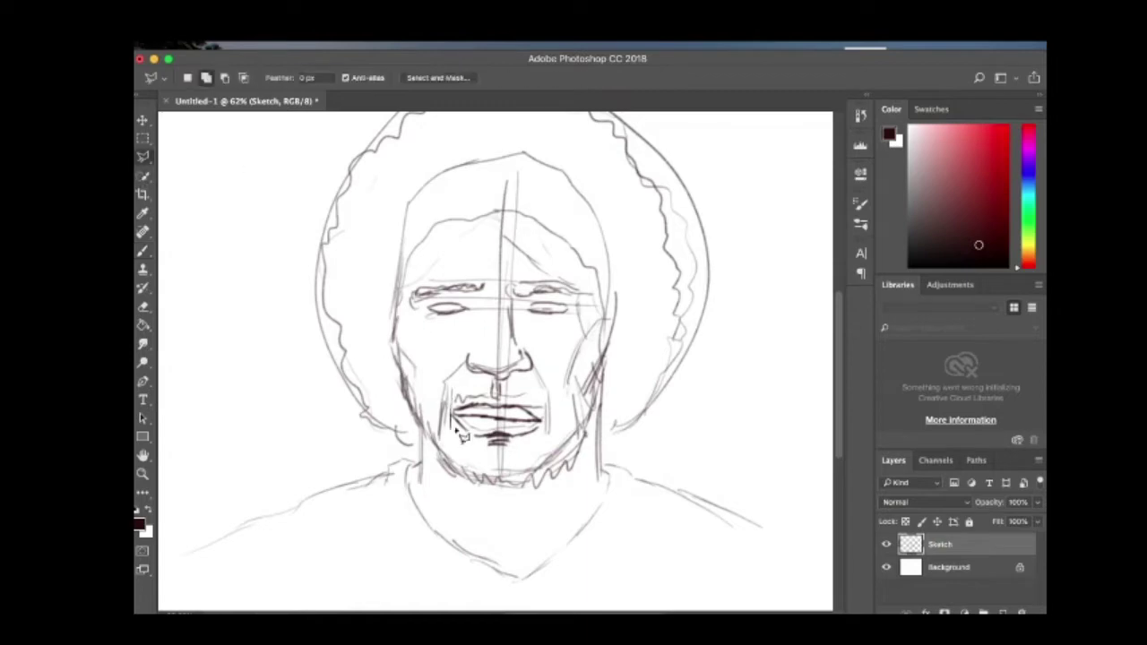
{"action": "key", "text": "super+d"}
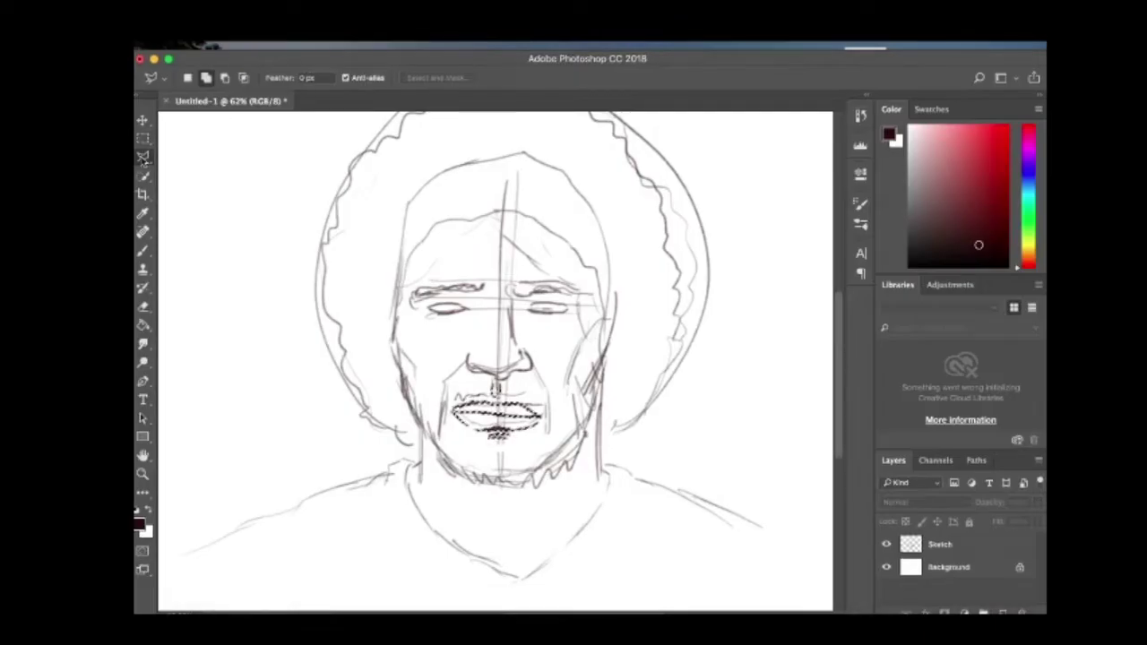
Create a new empty layer named Color.
{"action": "key", "text": "super+shift+n"}
{"action": "type", "text": "Color"}
{"action": "key", "text": "Return"}
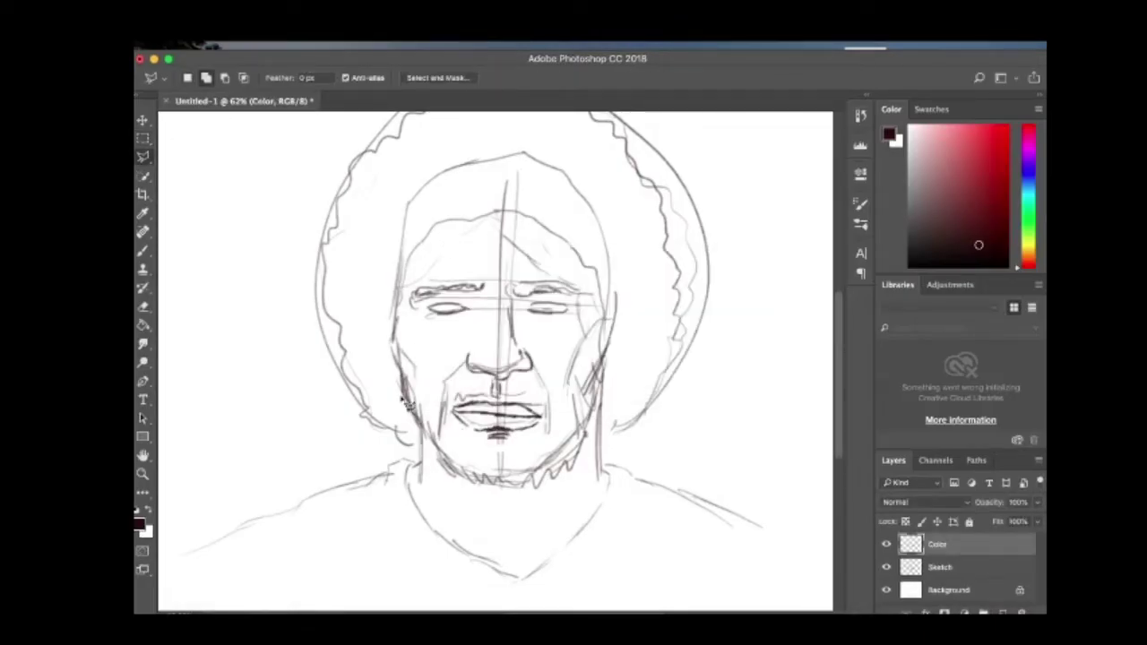
Pick an orange skin-tone hue as the foreground colour.
{"action": "scroll", "coordinate": [418, 304], "scroll_direction": "up", "scroll_amount": 5}
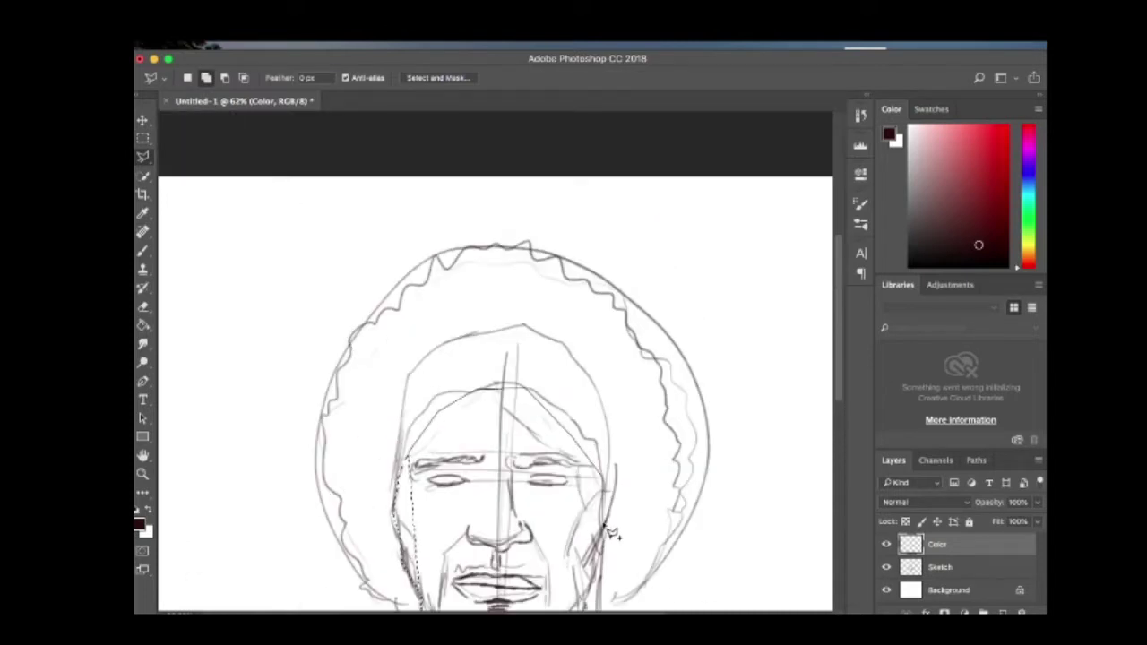
{"action": "scroll", "coordinate": [611, 511], "scroll_direction": "down", "scroll_amount": 3}
{"action": "scroll", "coordinate": [553, 560], "scroll_direction": "down", "scroll_amount": 2}
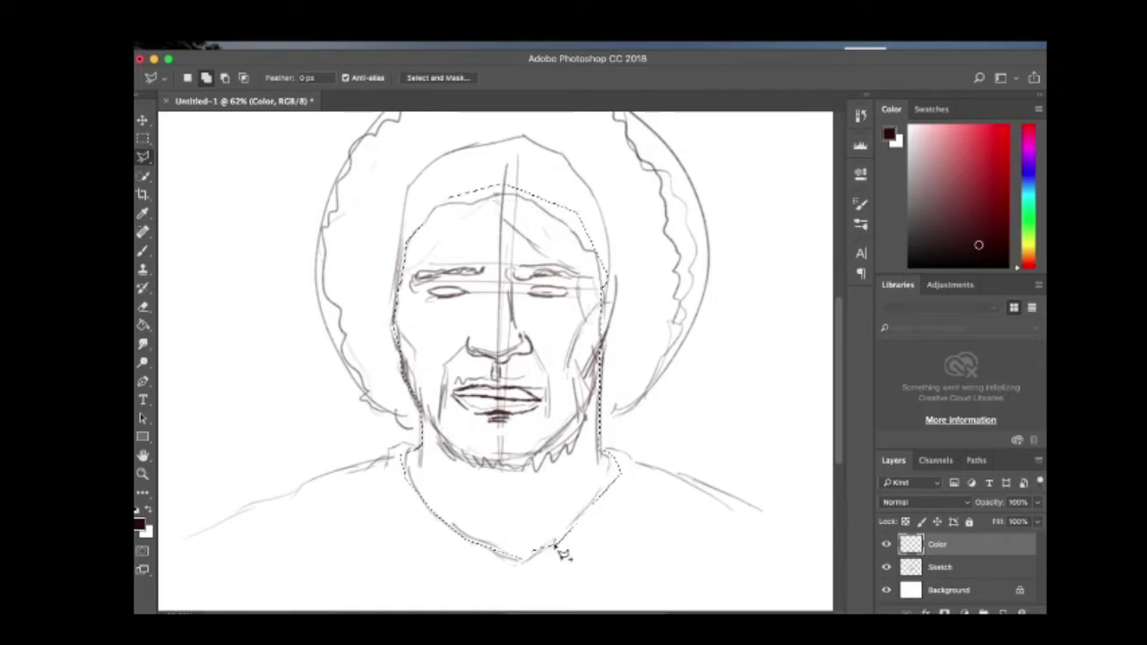
{"action": "left_click", "coordinate": [1027, 257]}
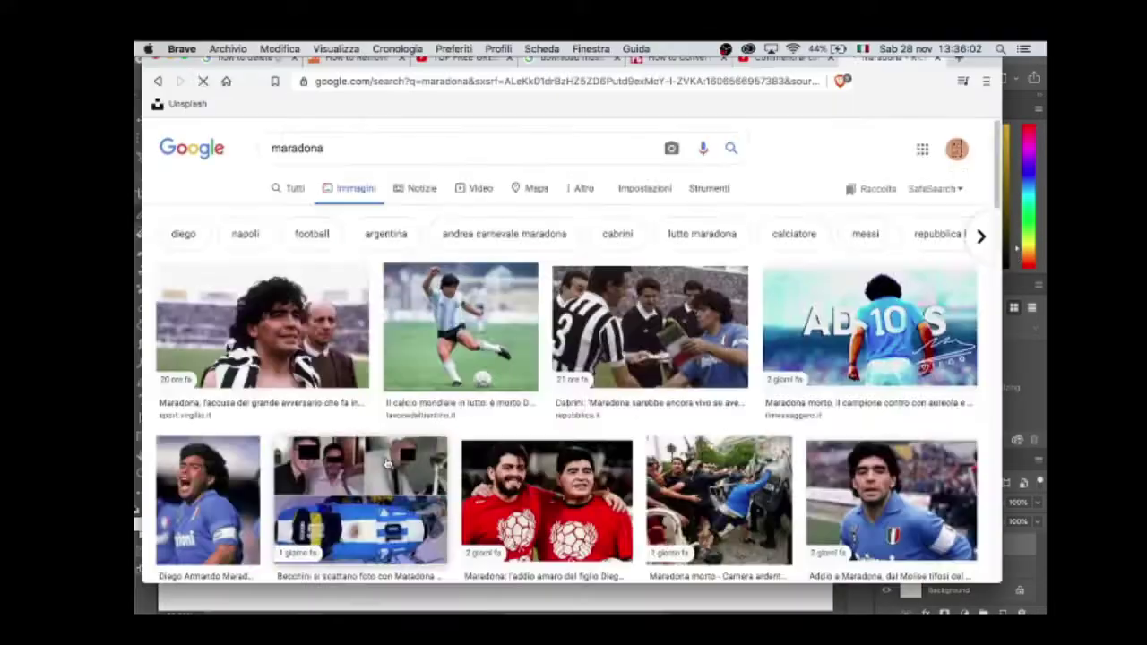
{"action": "scroll", "coordinate": [742, 381], "scroll_direction": "down", "scroll_amount": 15}
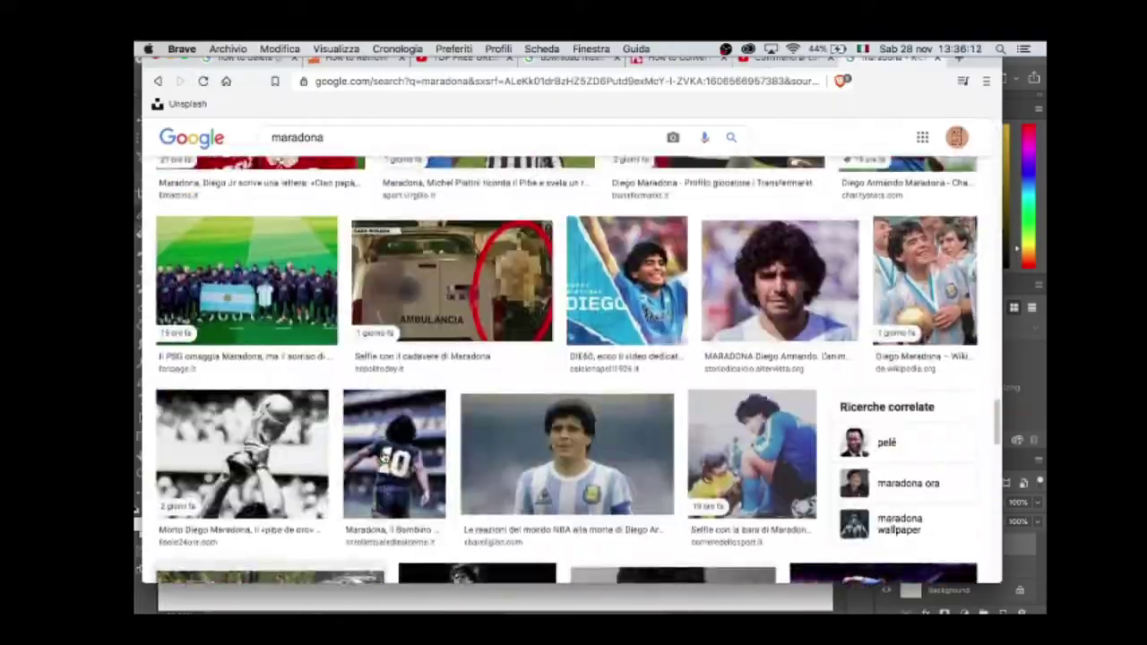
{"action": "scroll", "coordinate": [743, 381], "scroll_direction": "down", "scroll_amount": 15}
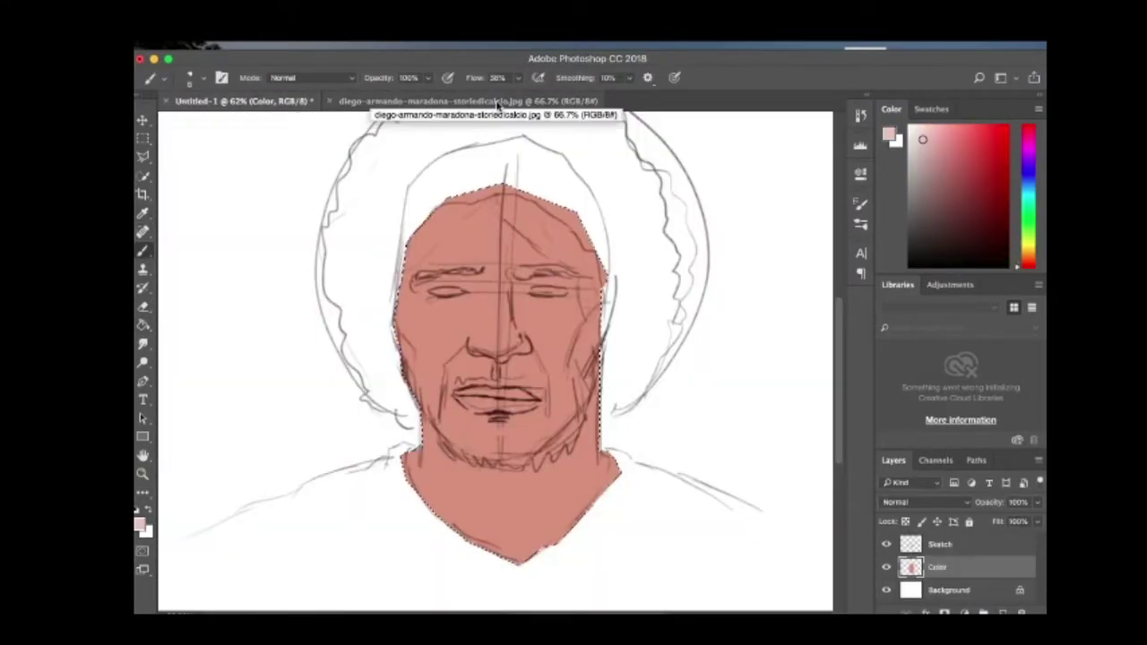
Choose a larger brush preset for filling the face and zoom in.
{"action": "left_click", "coordinate": [189, 77]}
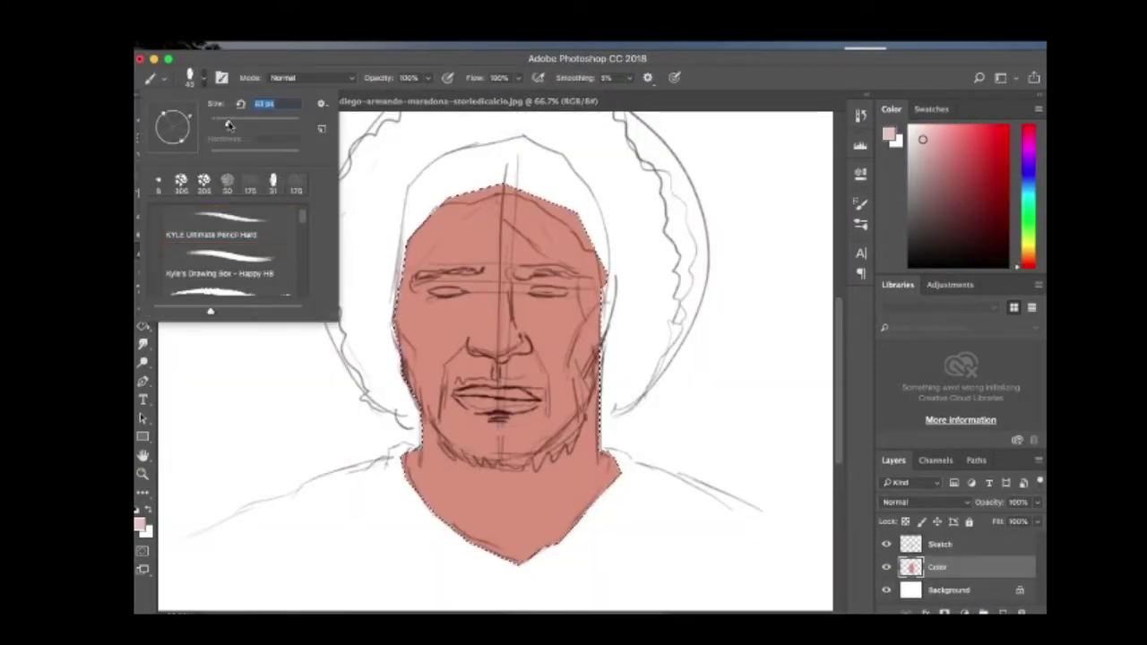
{"action": "left_click", "coordinate": [222, 77]}
{"action": "key", "text": "F5"}
{"action": "scroll", "coordinate": [493, 359], "scroll_direction": "up", "scroll_amount": 3}
Convert the Color layer to a Smart Object from its layer menu.
{"action": "right_click", "coordinate": [941, 567]}
{"action": "scroll", "coordinate": [896, 538], "scroll_direction": "down", "scroll_amount": 2}
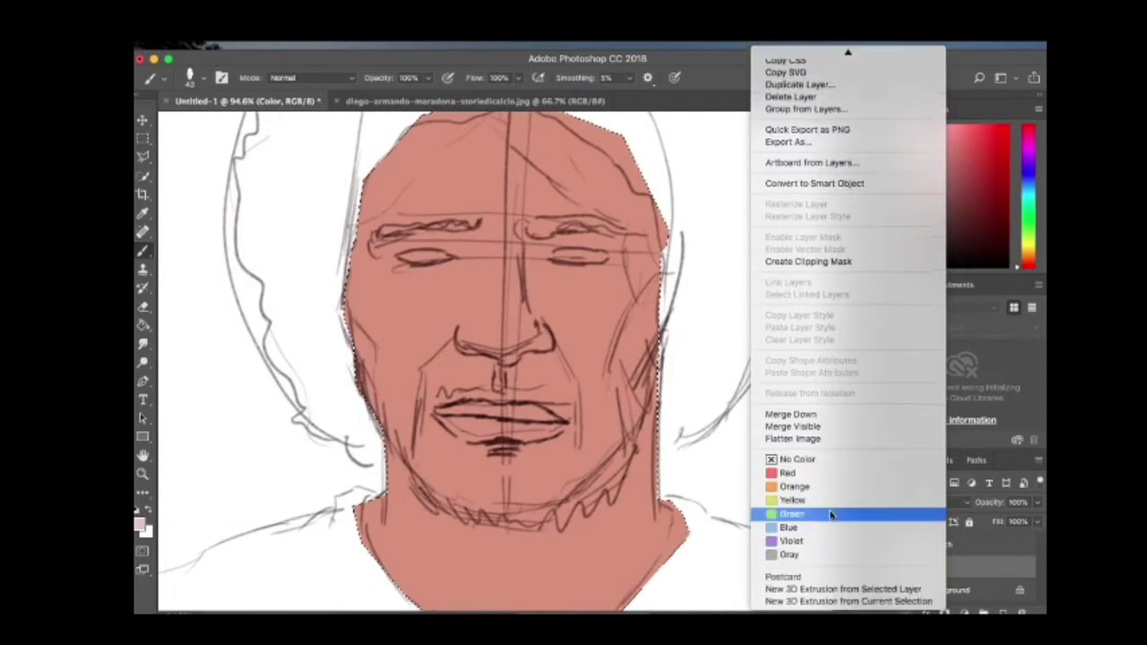
{"action": "scroll", "coordinate": [893, 220], "scroll_direction": "up", "scroll_amount": 2}
{"action": "left_click", "coordinate": [814, 211]}
{"action": "right_click", "coordinate": [941, 566]}
{"action": "key", "text": "Escape"}
{"action": "right_click", "coordinate": [941, 556]}
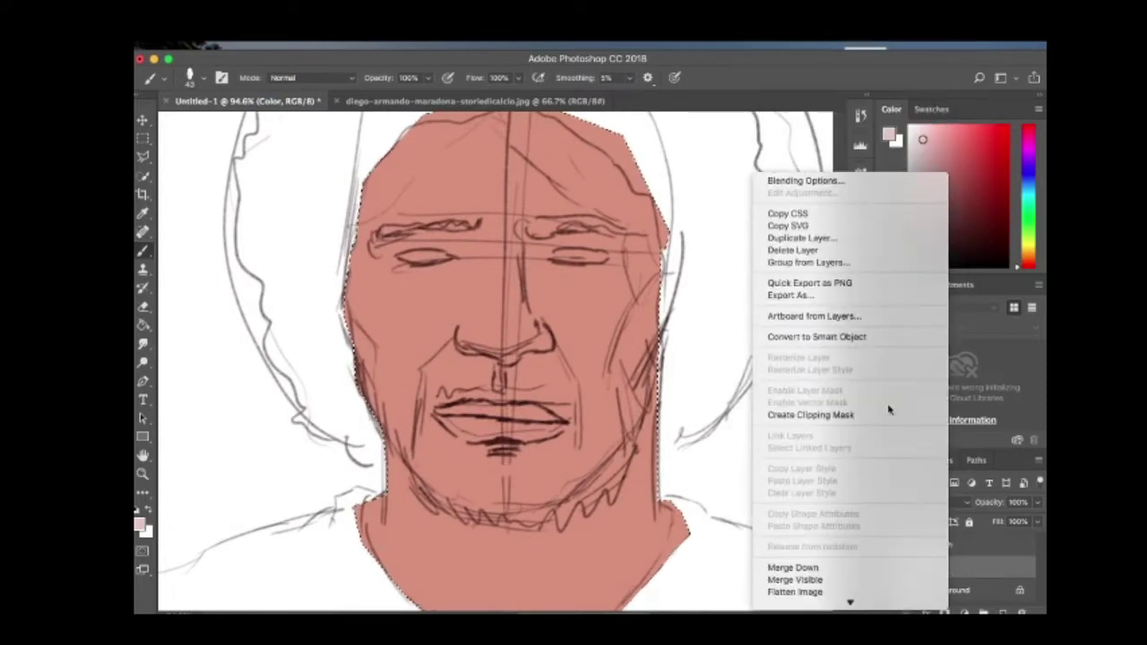
{"action": "key", "text": "Escape"}
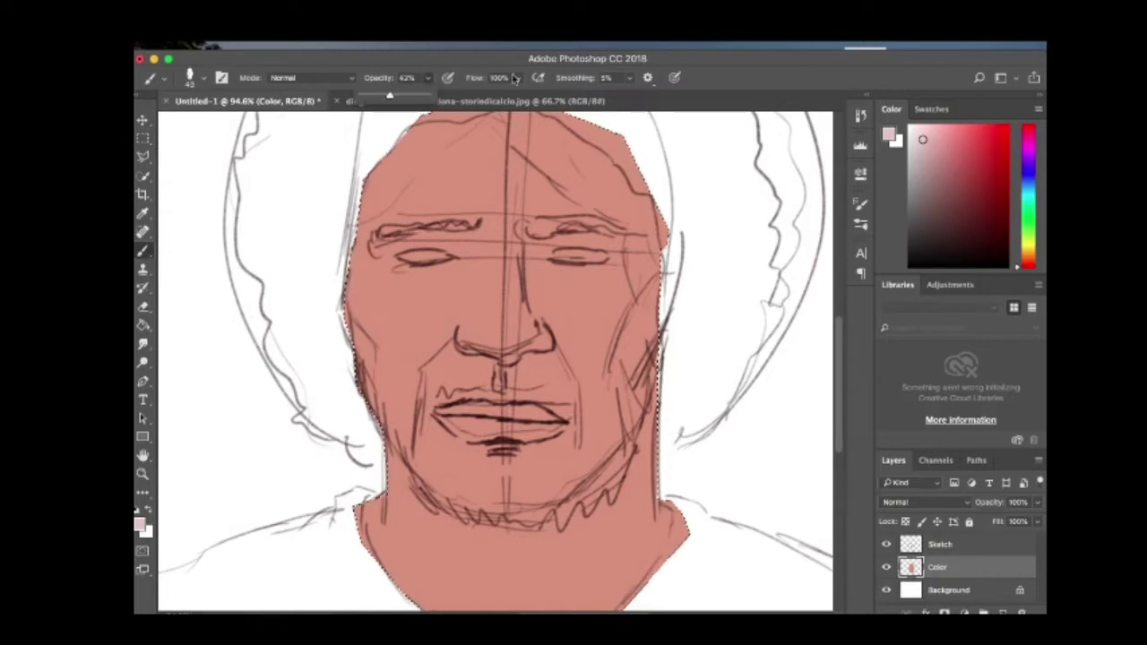
Lower brush opacity and flow, paint a pale left-cheek highlight, and pick dark red-brown.
{"action": "left_click_drag", "start_coordinate": [516, 79], "coordinate": [494, 94]}
{"action": "left_click_drag", "start_coordinate": [421, 280], "coordinate": [395, 280]}
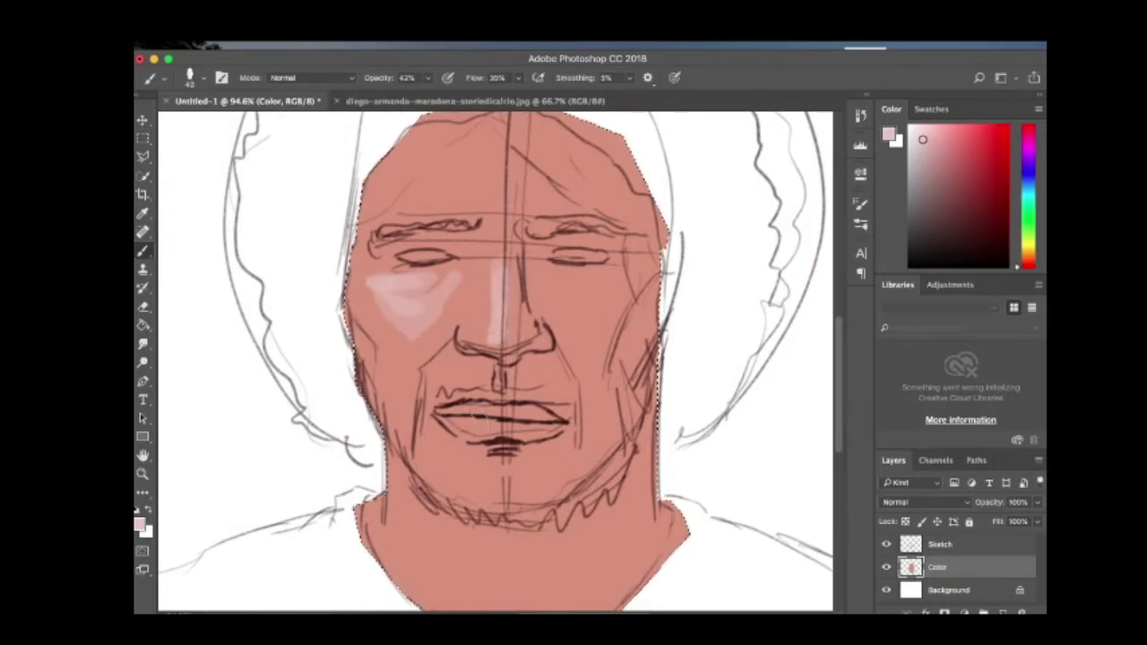
{"action": "left_click", "coordinate": [462, 188], "text": "alt"}
{"action": "left_click", "coordinate": [189, 77]}
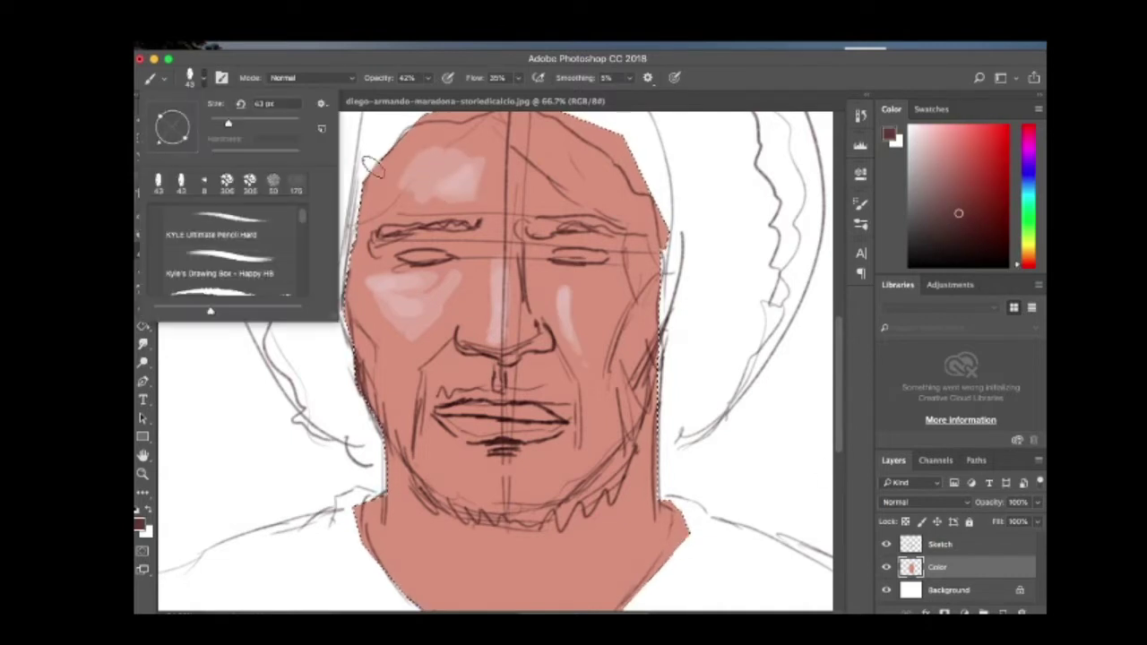
{"action": "left_click", "coordinate": [540, 315]}
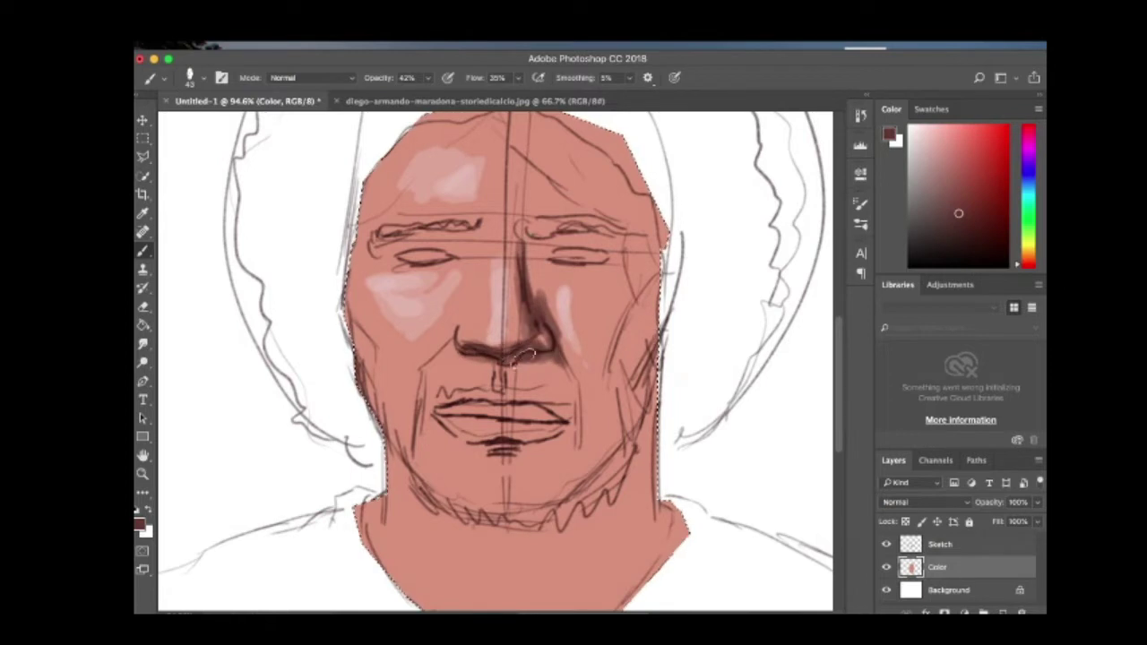
Shade under the nose and beside the mouth in dark brown, then marquee-select the mouth.
{"action": "mouse_move", "coordinate": [529, 375]}
{"action": "left_mouse_down"}
{"action": "mouse_move", "coordinate": [501, 357]}
{"action": "mouse_move", "coordinate": [529, 368]}
{"action": "left_mouse_up"}
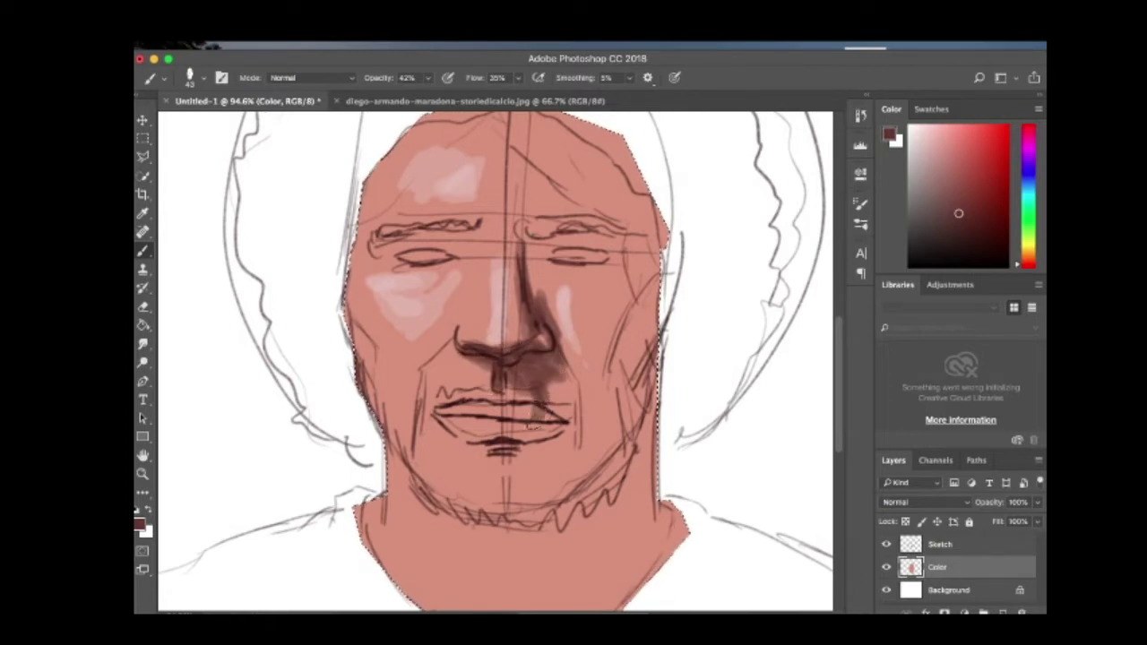
{"action": "left_click_drag", "start_coordinate": [533, 426], "coordinate": [574, 395]}
{"action": "key", "text": "m"}
{"action": "left_click_drag", "start_coordinate": [427, 376], "coordinate": [579, 462]}
Free Transform the mouth selection slightly taller and apply it.
{"action": "key", "text": "ctrl+t"}
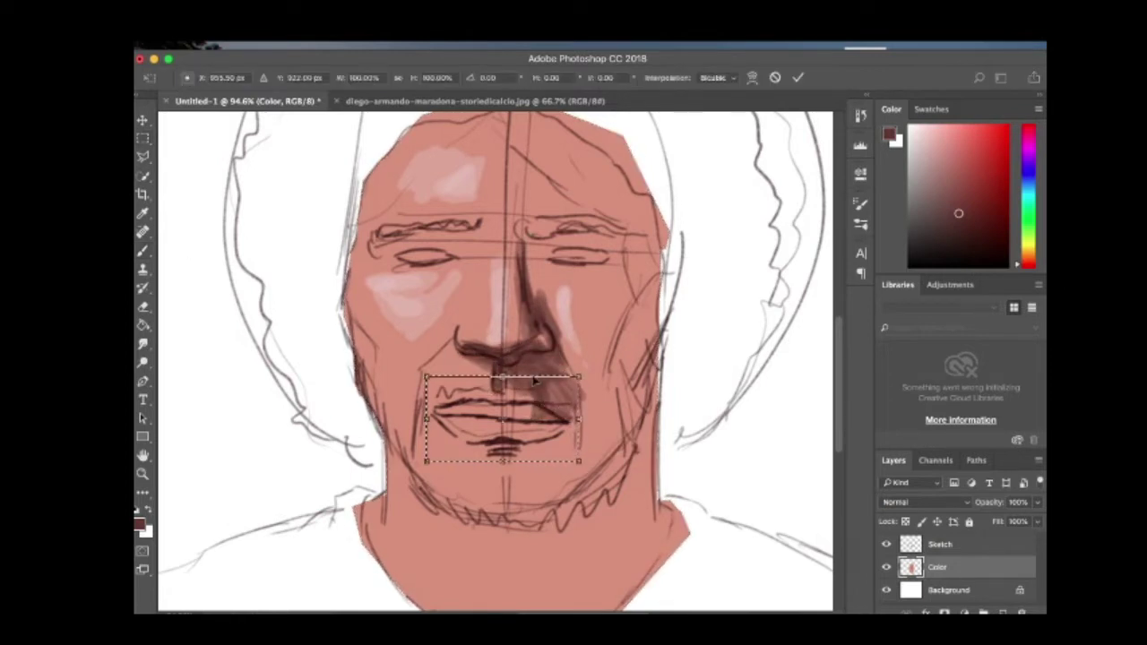
{"action": "left_click_drag", "start_coordinate": [535, 379], "coordinate": [535, 372]}
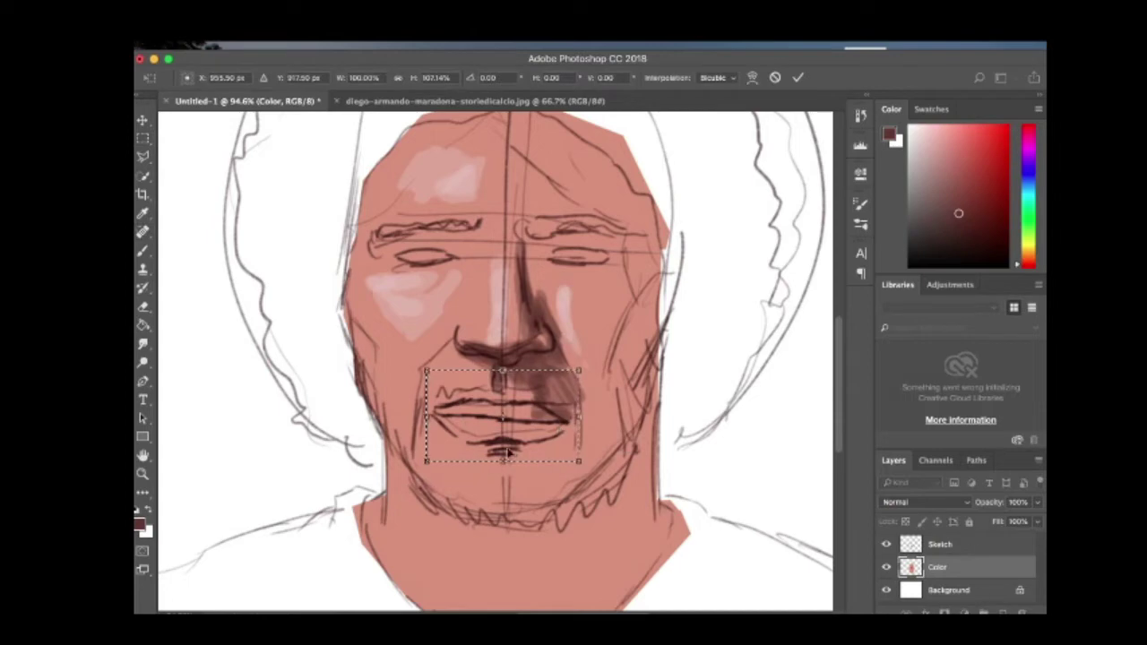
{"action": "left_click_drag", "start_coordinate": [507, 454], "coordinate": [507, 448]}
{"action": "key", "text": "Return"}
{"action": "key", "text": "ctrl+Up"}
{"action": "key", "text": "Escape"}
{"action": "key", "text": "alt+bracketright"}
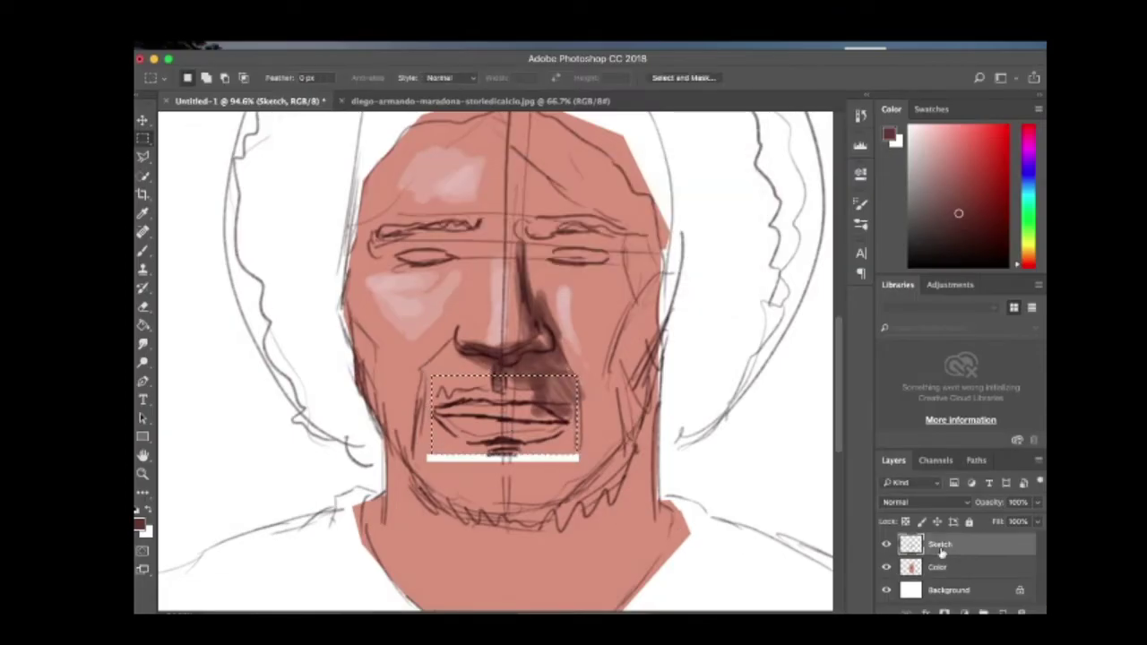
Fill the white band under the mouth with the face's pink skin tone using the Paint Bucket.
{"action": "left_click", "coordinate": [578, 459]}
{"action": "key", "text": "g"}
{"action": "left_click", "coordinate": [578, 465], "text": "alt"}
{"action": "key", "text": "alt+bracketleft"}
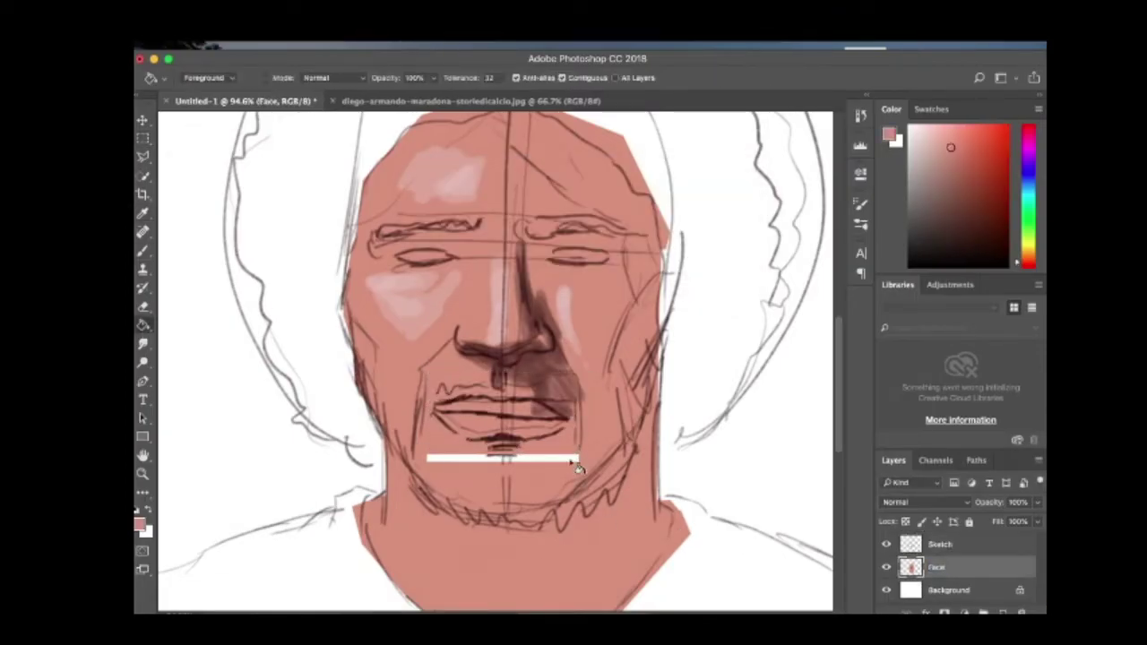
{"action": "left_click", "coordinate": [578, 459]}
Sample a dark skin tone from the reference photo and paint shading down the right cheek.
{"action": "key", "text": "b"}
{"action": "key", "text": "ctrl+Tab"}
{"action": "left_click", "coordinate": [433, 376], "text": "alt"}
{"action": "key", "text": "ctrl+Tab"}
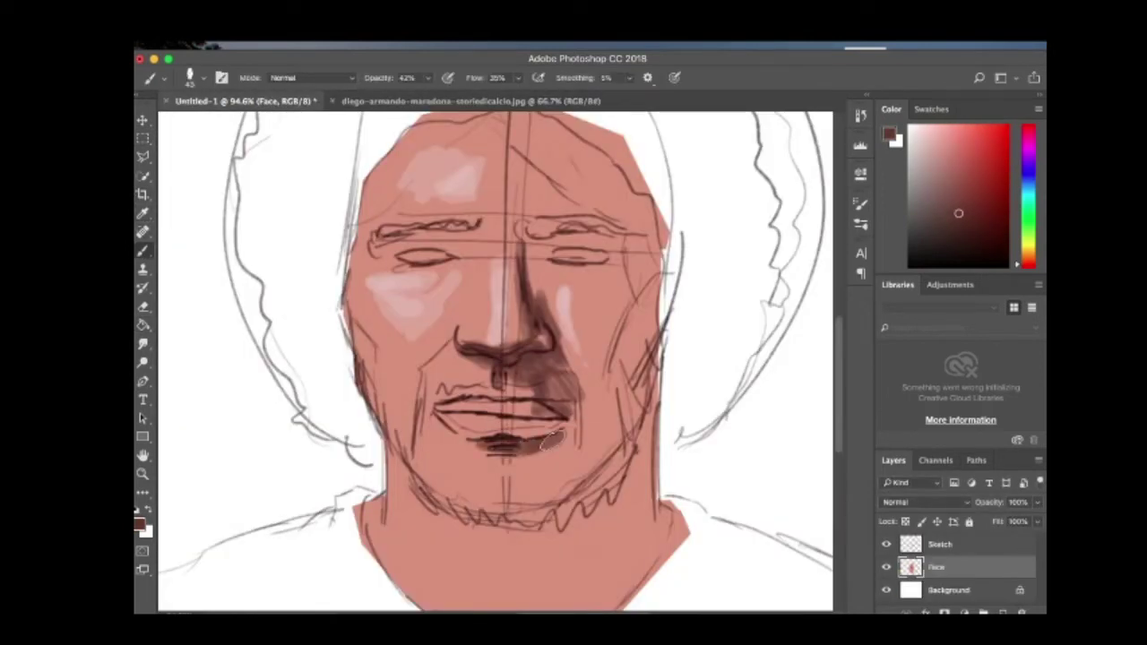
{"action": "left_click", "coordinate": [189, 77]}
{"action": "mouse_move", "coordinate": [645, 295]}
{"action": "left_mouse_down"}
{"action": "mouse_move", "coordinate": [627, 412]}
{"action": "mouse_move", "coordinate": [663, 269]}
{"action": "mouse_move", "coordinate": [582, 233]}
{"action": "mouse_move", "coordinate": [668, 313]}
{"action": "mouse_move", "coordinate": [627, 538]}
{"action": "left_mouse_up"}
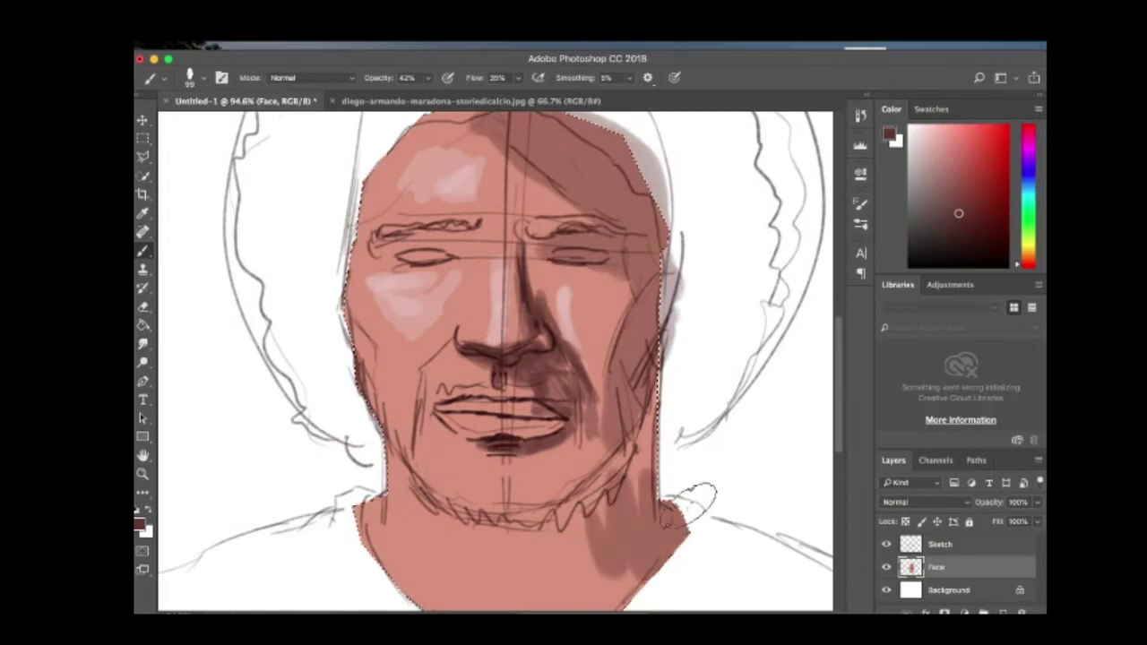
Brush dark red-brown shadows over the neck, forehead, right cheek, eye socket, mouth, chin and bearded jaw.
{"action": "scroll", "coordinate": [627, 448], "scroll_direction": "down", "scroll_amount": 3}
{"action": "mouse_move", "coordinate": [502, 520]}
{"action": "left_mouse_down"}
{"action": "mouse_move", "coordinate": [654, 355]}
{"action": "mouse_move", "coordinate": [686, 423]}
{"action": "mouse_move", "coordinate": [597, 479]}
{"action": "mouse_move", "coordinate": [615, 476]}
{"action": "mouse_move", "coordinate": [668, 234]}
{"action": "mouse_move", "coordinate": [650, 367]}
{"action": "left_mouse_up"}
{"action": "scroll", "coordinate": [627, 448], "scroll_direction": "up", "scroll_amount": 5}
{"action": "mouse_move", "coordinate": [403, 224]}
{"action": "left_mouse_down"}
{"action": "mouse_move", "coordinate": [553, 327]}
{"action": "mouse_move", "coordinate": [587, 341]}
{"action": "mouse_move", "coordinate": [502, 354]}
{"action": "mouse_move", "coordinate": [560, 421]}
{"action": "mouse_move", "coordinate": [516, 440]}
{"action": "mouse_move", "coordinate": [502, 529]}
{"action": "mouse_move", "coordinate": [520, 555]}
{"action": "left_mouse_up"}
{"action": "scroll", "coordinate": [520, 448], "scroll_direction": "left", "scroll_amount": 3}
{"action": "mouse_move", "coordinate": [385, 345]}
{"action": "left_mouse_down"}
{"action": "mouse_move", "coordinate": [421, 350]}
{"action": "mouse_move", "coordinate": [409, 257]}
{"action": "mouse_move", "coordinate": [385, 230]}
{"action": "mouse_move", "coordinate": [512, 225]}
{"action": "left_mouse_up"}
{"action": "scroll", "coordinate": [466, 287], "scroll_direction": "down", "scroll_amount": 4}
{"action": "mouse_move", "coordinate": [420, 352]}
{"action": "left_mouse_down"}
{"action": "mouse_move", "coordinate": [444, 469]}
{"action": "mouse_move", "coordinate": [390, 399]}
{"action": "mouse_move", "coordinate": [475, 487]}
{"action": "mouse_move", "coordinate": [578, 481]}
{"action": "mouse_move", "coordinate": [480, 436]}
{"action": "mouse_move", "coordinate": [477, 507]}
{"action": "mouse_move", "coordinate": [569, 414]}
{"action": "left_mouse_up"}
{"action": "scroll", "coordinate": [568, 414], "scroll_direction": "up", "scroll_amount": 3}
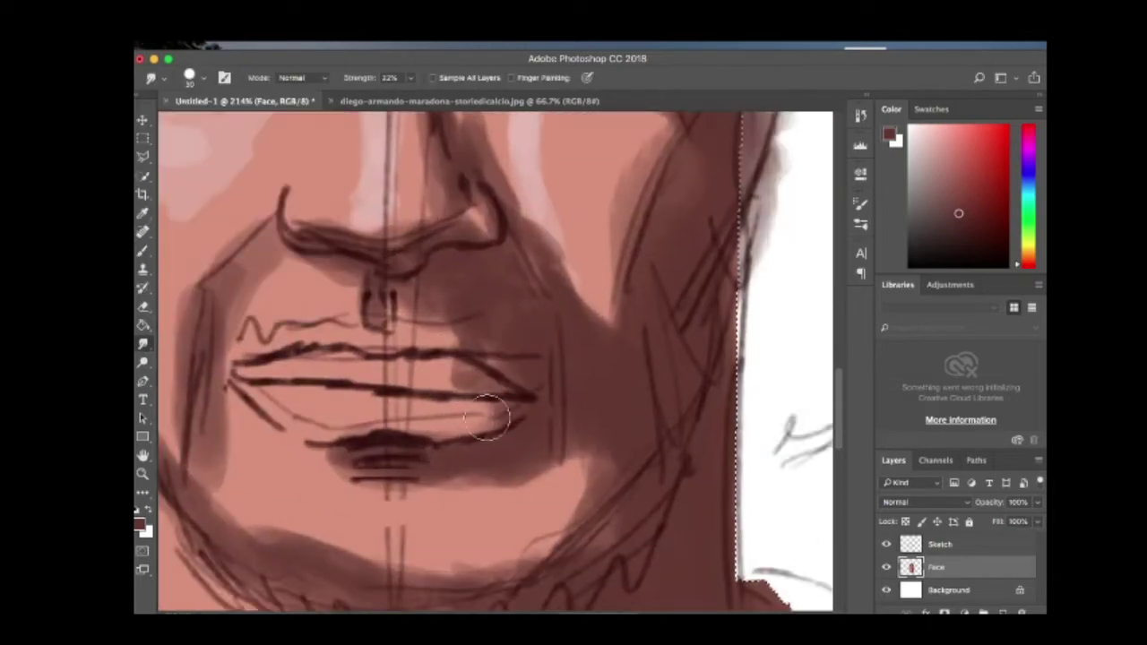
Sample a skin colour from the reference photo and brush pink over the lower lip.
{"action": "key", "text": "ctrl+Tab"}
{"action": "left_click", "coordinate": [142, 215]}
{"action": "scroll", "coordinate": [274, 346], "scroll_direction": "up", "scroll_amount": 3}
{"action": "left_click", "coordinate": [274, 346]}
{"action": "key", "text": "ctrl+Tab"}
{"action": "key", "text": "b"}
{"action": "left_click", "coordinate": [199, 77]}
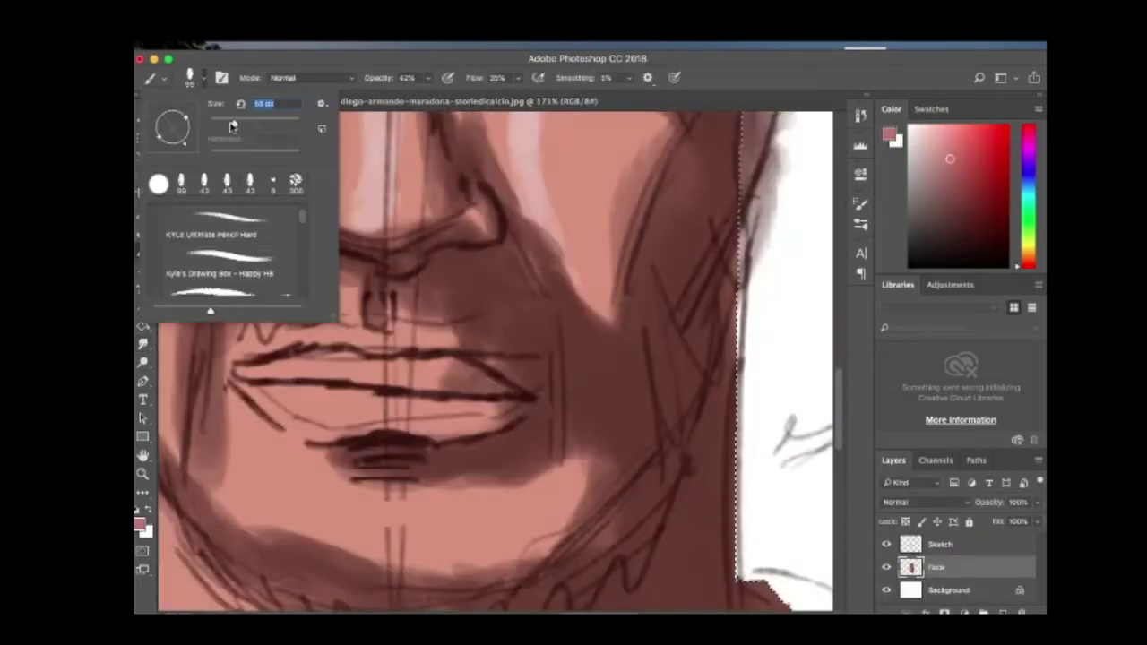
{"action": "key", "text": "Escape"}
{"action": "mouse_move", "coordinate": [348, 418]}
{"action": "left_mouse_down"}
{"action": "mouse_move", "coordinate": [285, 407]}
{"action": "mouse_move", "coordinate": [484, 416]}
{"action": "mouse_move", "coordinate": [285, 387]}
{"action": "mouse_move", "coordinate": [353, 365]}
{"action": "mouse_move", "coordinate": [423, 369]}
{"action": "mouse_move", "coordinate": [303, 366]}
{"action": "mouse_move", "coordinate": [295, 408]}
{"action": "mouse_move", "coordinate": [431, 423]}
{"action": "mouse_move", "coordinate": [320, 367]}
{"action": "mouse_move", "coordinate": [385, 366]}
{"action": "mouse_move", "coordinate": [440, 377]}
{"action": "left_mouse_up"}
Sample a dark brown from the reference photo and paint the dark lip line across the mouth.
{"action": "left_click", "coordinate": [332, 382], "text": "alt"}
{"action": "key", "text": "ctrl+Tab"}
{"action": "key", "text": "i"}
{"action": "left_click", "coordinate": [376, 371]}
{"action": "key", "text": "ctrl+Tab"}
{"action": "key", "text": "b"}
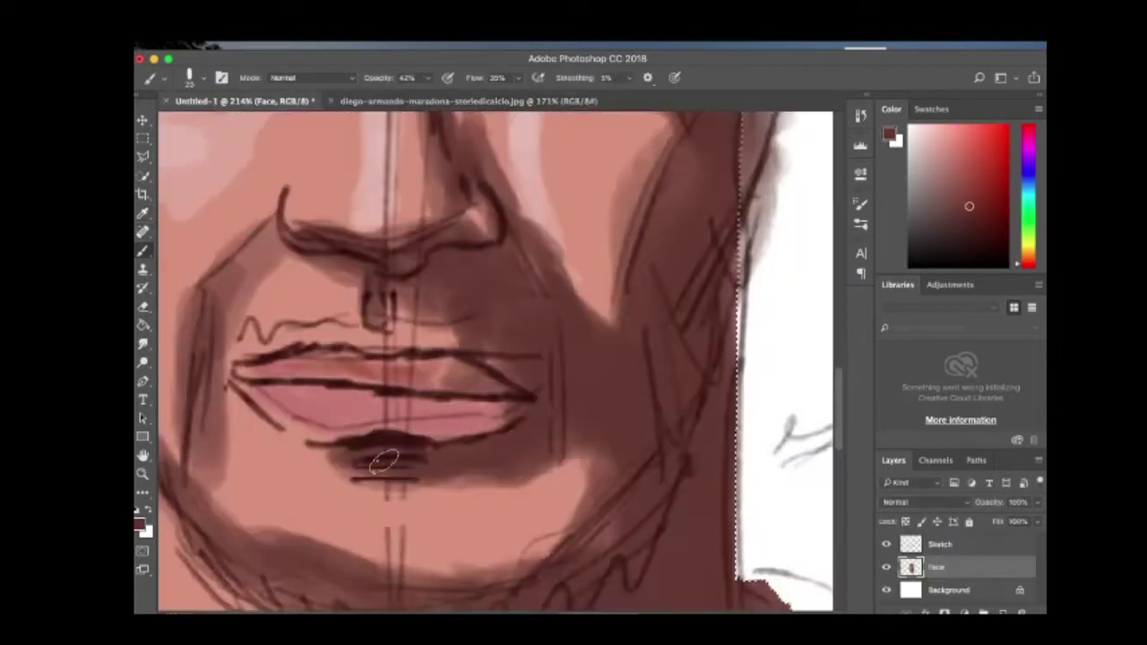
{"action": "left_click", "coordinate": [189, 77]}
{"action": "key", "text": "Escape"}
{"action": "left_click_drag", "start_coordinate": [439, 417], "coordinate": [519, 414]}
{"action": "mouse_move", "coordinate": [170, 387]}
{"action": "left_mouse_down"}
{"action": "mouse_move", "coordinate": [396, 391]}
{"action": "mouse_move", "coordinate": [681, 423]}
{"action": "left_mouse_up"}
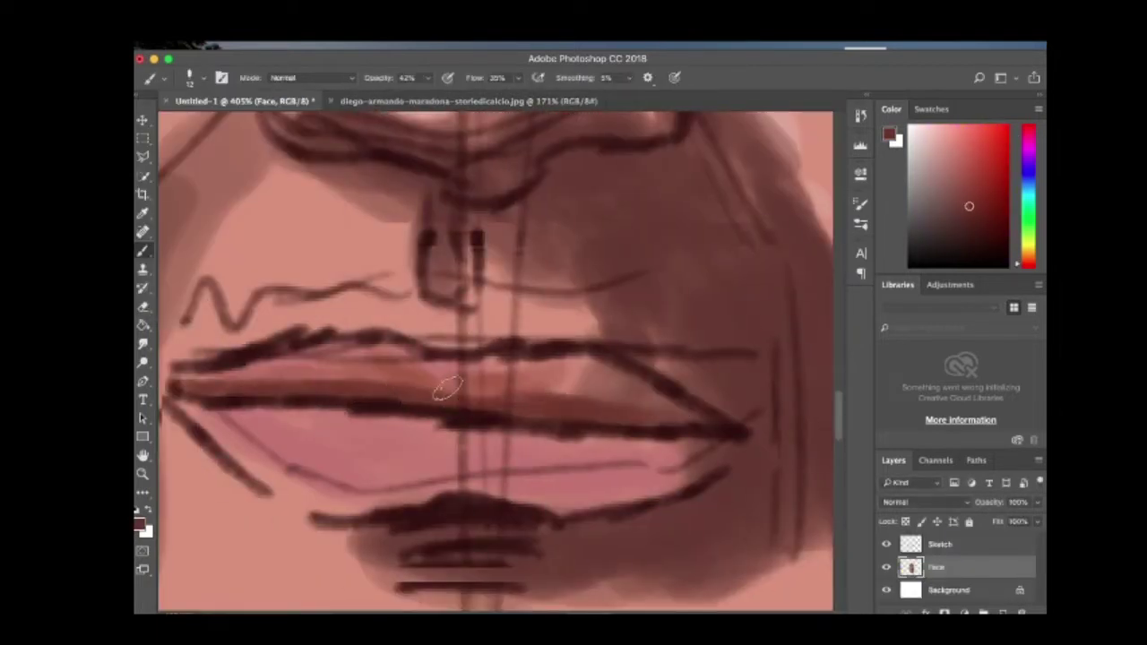
Hide the sketch lines and darken the upper lip and nose shadow at 60% opacity, brush size 35.
{"action": "key", "text": "ctrl+comma"}
{"action": "left_click_drag", "start_coordinate": [333, 330], "coordinate": [424, 353]}
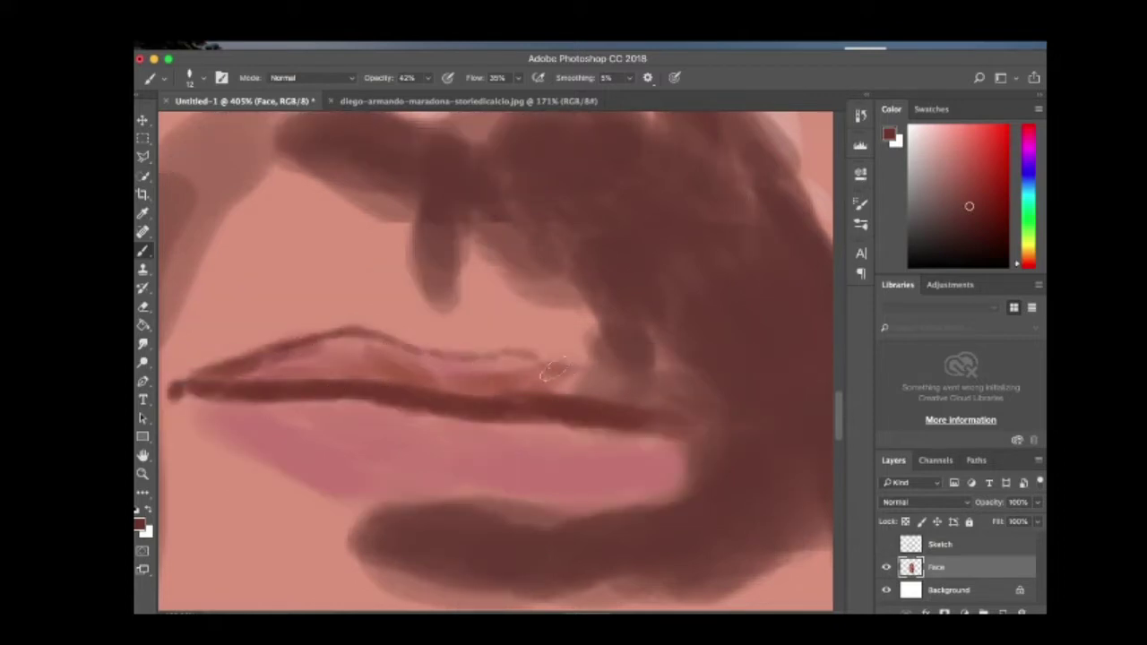
{"action": "left_click", "coordinate": [464, 289], "text": "alt"}
{"action": "left_click_drag", "start_coordinate": [438, 253], "coordinate": [428, 316]}
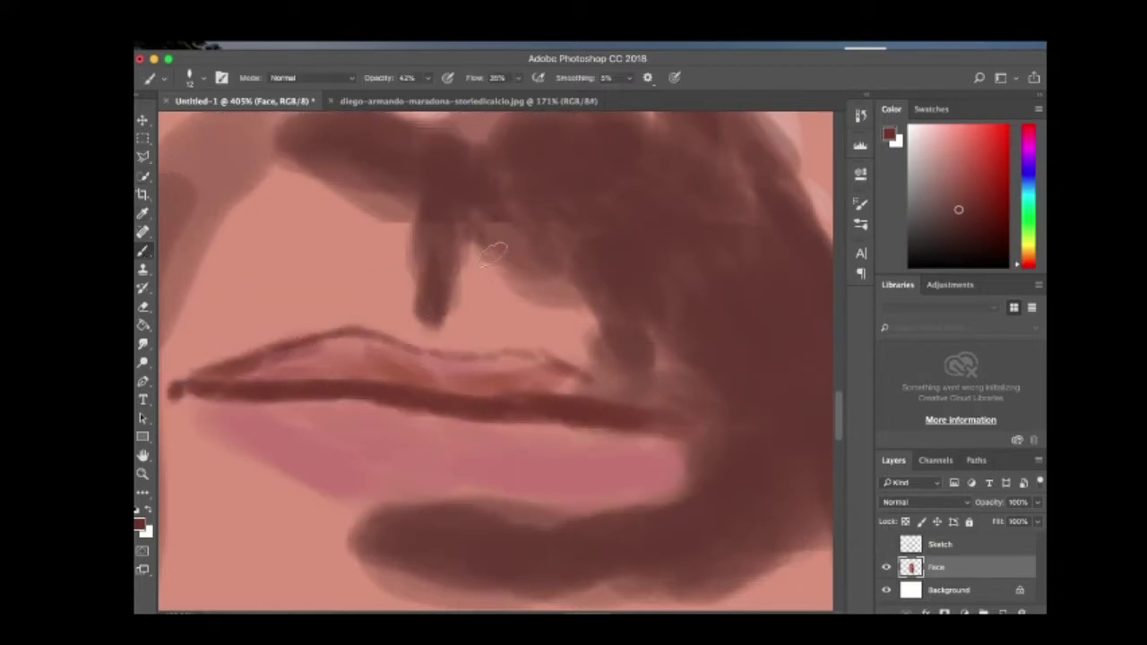
{"action": "mouse_move", "coordinate": [466, 235]}
{"action": "left_mouse_down"}
{"action": "mouse_move", "coordinate": [498, 303]}
{"action": "mouse_move", "coordinate": [496, 292]}
{"action": "mouse_move", "coordinate": [534, 318]}
{"action": "left_mouse_up"}
{"action": "key", "text": "6"}
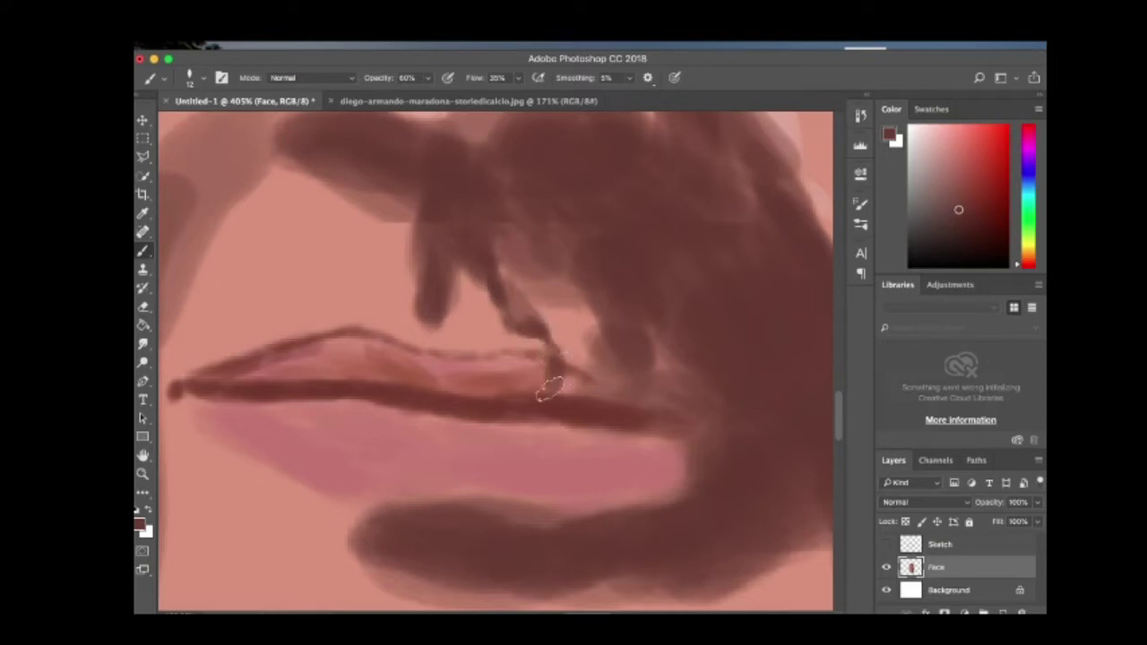
{"action": "mouse_move", "coordinate": [550, 387]}
{"action": "left_mouse_down"}
{"action": "mouse_move", "coordinate": [507, 398]}
{"action": "mouse_move", "coordinate": [514, 287]}
{"action": "left_mouse_up"}
{"action": "left_click", "coordinate": [189, 78]}
{"action": "mouse_move", "coordinate": [537, 234]}
{"action": "left_mouse_down"}
{"action": "mouse_move", "coordinate": [682, 394]}
{"action": "mouse_move", "coordinate": [448, 251]}
{"action": "mouse_move", "coordinate": [435, 192]}
{"action": "mouse_move", "coordinate": [583, 230]}
{"action": "left_mouse_up"}
Set brush flow to 57% and opacity to 42%, and pick a light pink for teeth highlights.
{"action": "key", "text": "0"}
{"action": "key", "text": "shift+5"}
{"action": "key", "text": "shift+7"}
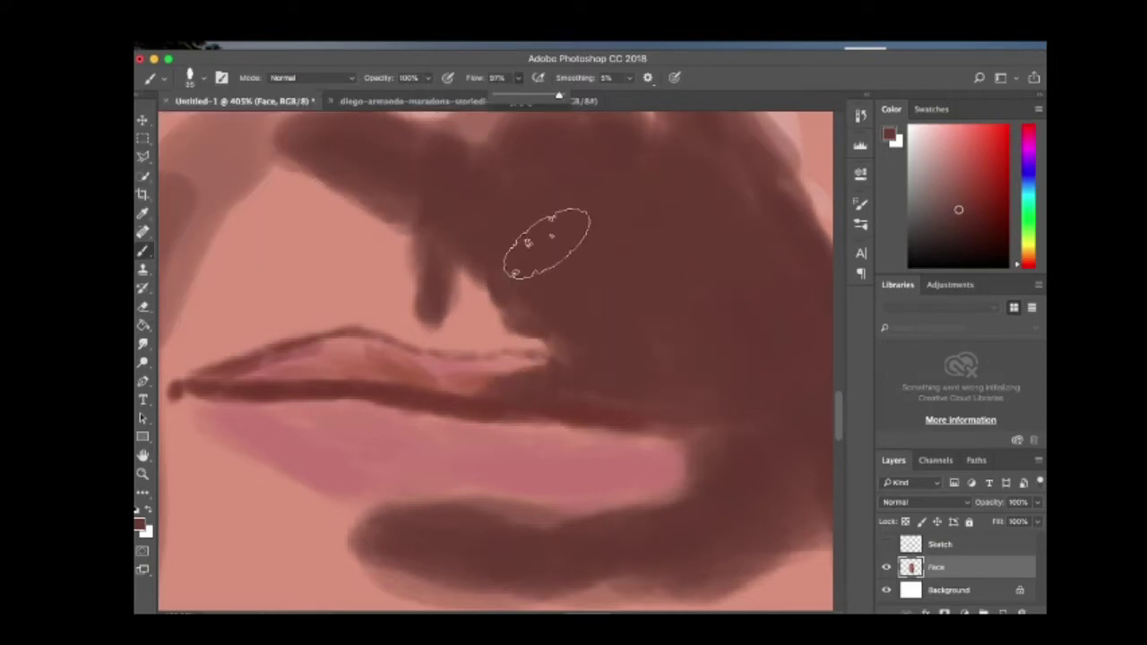
{"action": "scroll", "coordinate": [547, 242], "scroll_direction": "up", "scroll_amount": 3}
{"action": "key", "text": "4"}
{"action": "key", "text": "2"}
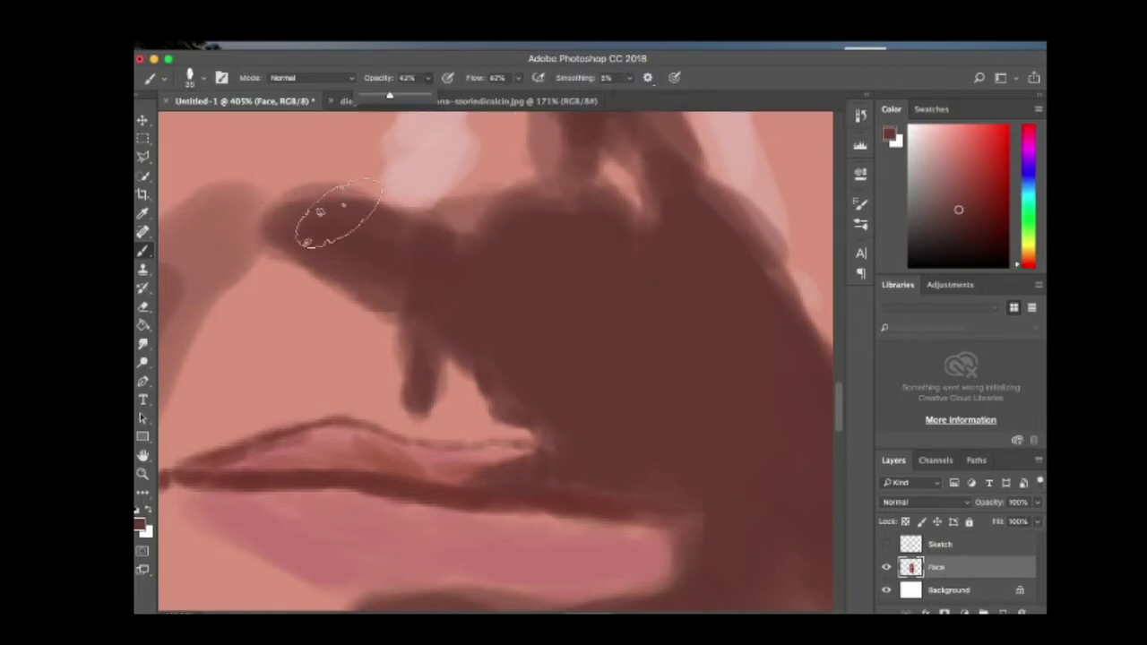
{"action": "scroll", "coordinate": [338, 212], "scroll_direction": "down", "scroll_amount": 3}
{"action": "left_click", "coordinate": [354, 384], "text": "alt"}
{"action": "left_click", "coordinate": [190, 78]}
{"action": "key", "text": "Return"}
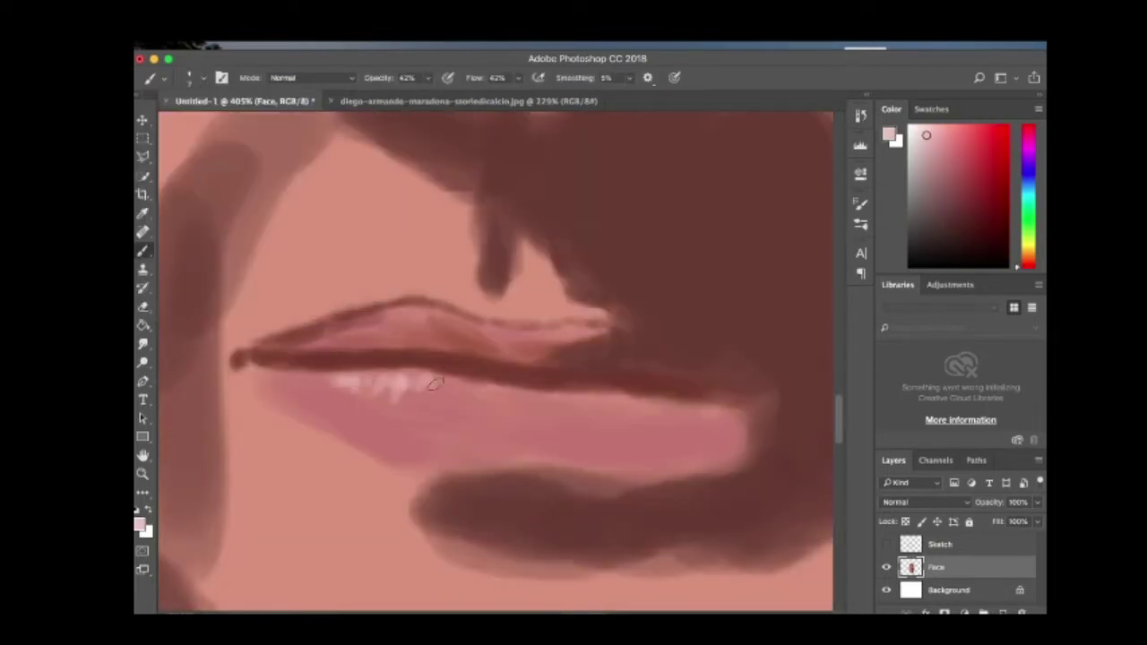
Sample a darker lip red and paint it onto the lower lip, then set opacity to 53%.
{"action": "key", "text": "ctrl+Tab"}
{"action": "left_click", "coordinate": [583, 417], "text": "alt"}
{"action": "key", "text": "ctrl+Tab"}
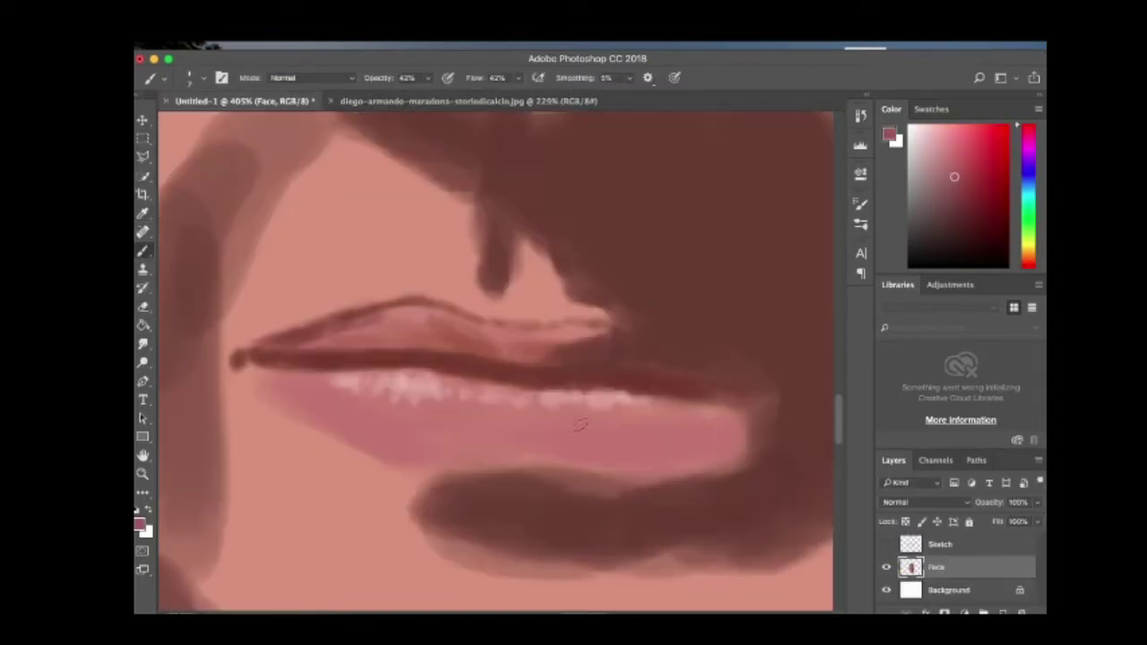
{"action": "left_click", "coordinate": [538, 356], "text": "alt"}
{"action": "mouse_move", "coordinate": [538, 465]}
{"action": "left_mouse_down"}
{"action": "mouse_move", "coordinate": [458, 473]}
{"action": "mouse_move", "coordinate": [602, 482]}
{"action": "left_mouse_up"}
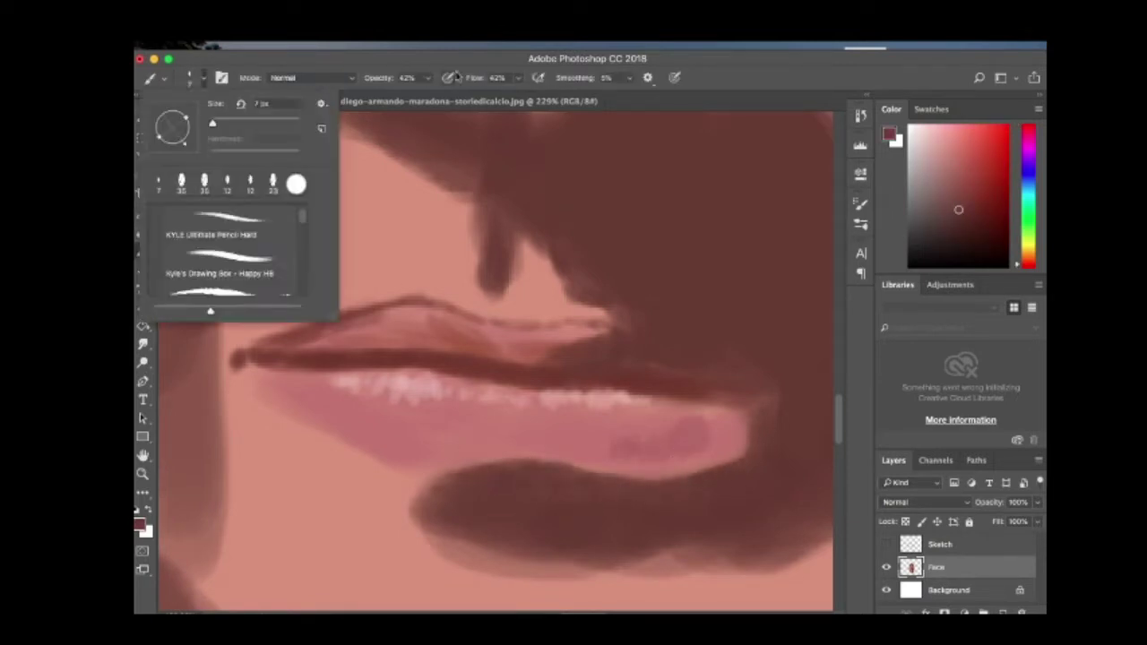
{"action": "key", "text": "5"}
{"action": "key", "text": "3"}
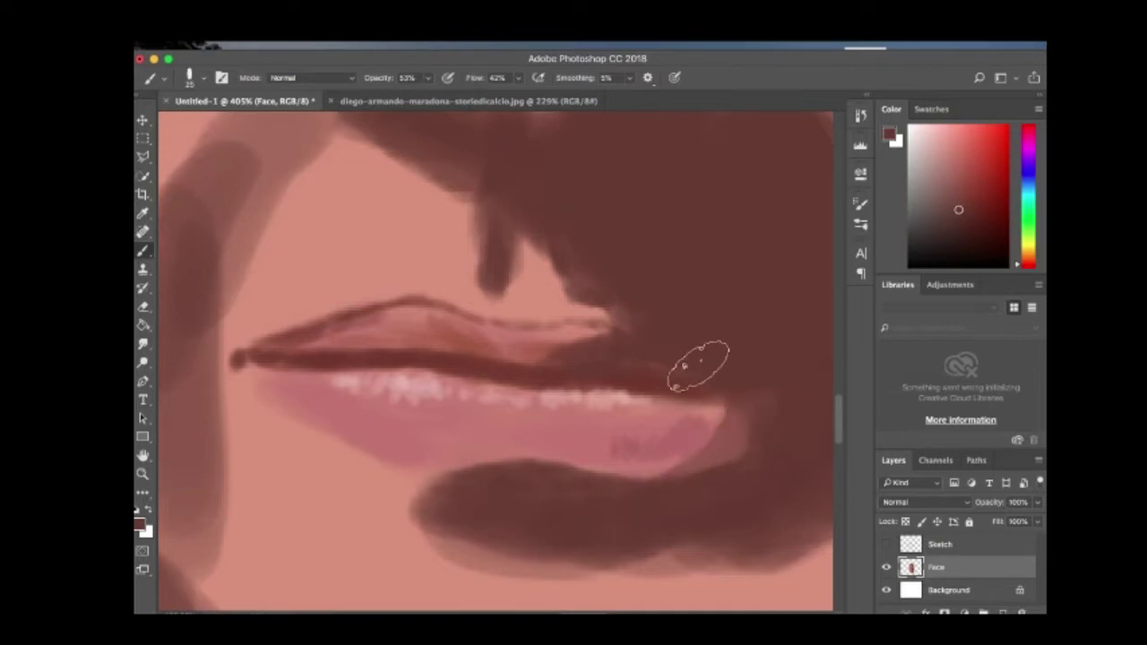
{"action": "key", "text": "ctrl+0"}
Show the Sketch layer, zoom to the eyes and paint the left eyebrow as a thick dark band.
{"action": "left_click", "coordinate": [886, 544]}
{"action": "scroll", "coordinate": [422, 220], "scroll_direction": "up", "scroll_amount": 5}
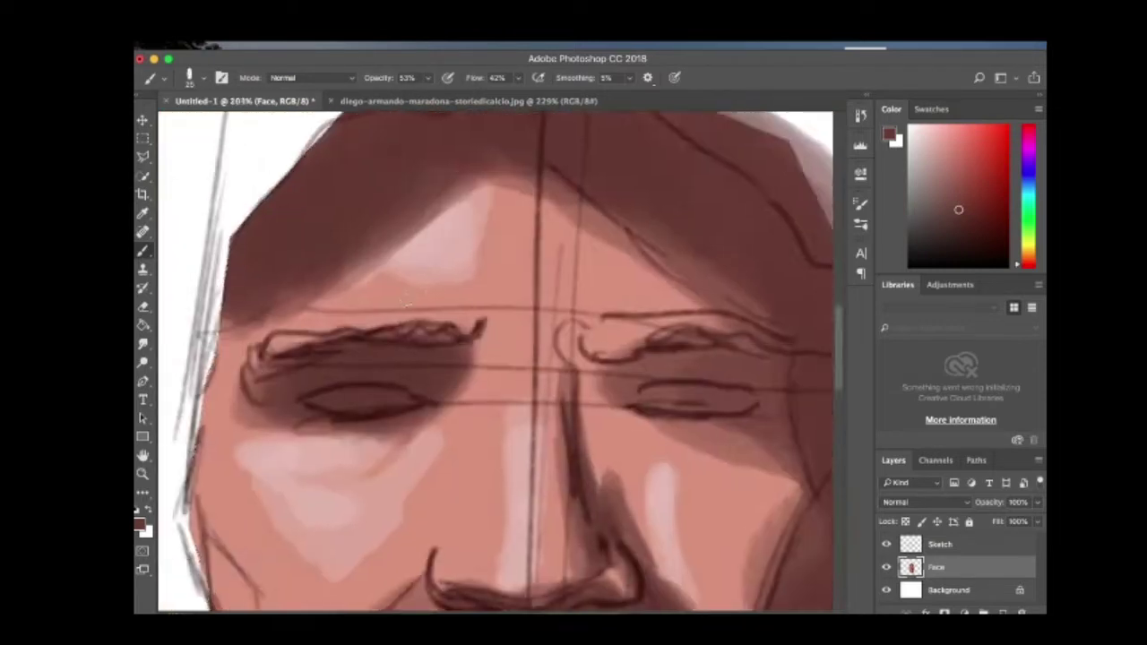
{"action": "key", "text": "ctrl+Tab"}
{"action": "key", "text": "ctrl+Tab"}
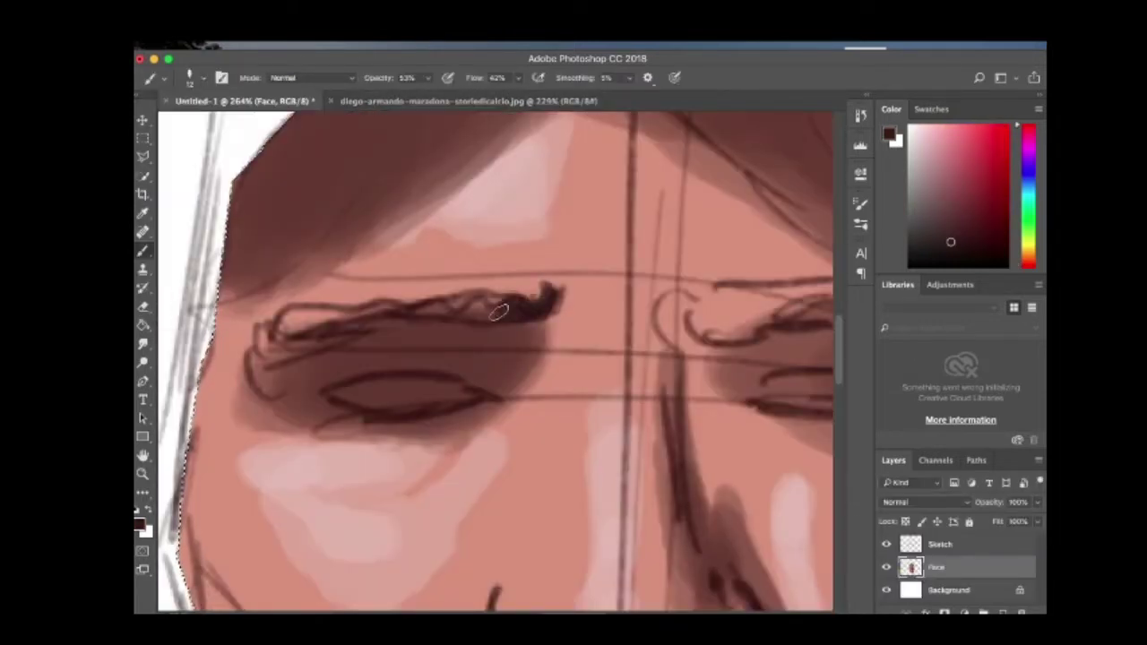
{"action": "mouse_move", "coordinate": [268, 328]}
{"action": "left_mouse_down"}
{"action": "mouse_move", "coordinate": [326, 324]}
{"action": "mouse_move", "coordinate": [299, 321]}
{"action": "mouse_move", "coordinate": [499, 306]}
{"action": "mouse_move", "coordinate": [311, 322]}
{"action": "mouse_move", "coordinate": [463, 305]}
{"action": "left_mouse_up"}
{"action": "key", "text": "ctrl+Tab"}
{"action": "key", "text": "ctrl+Tab"}
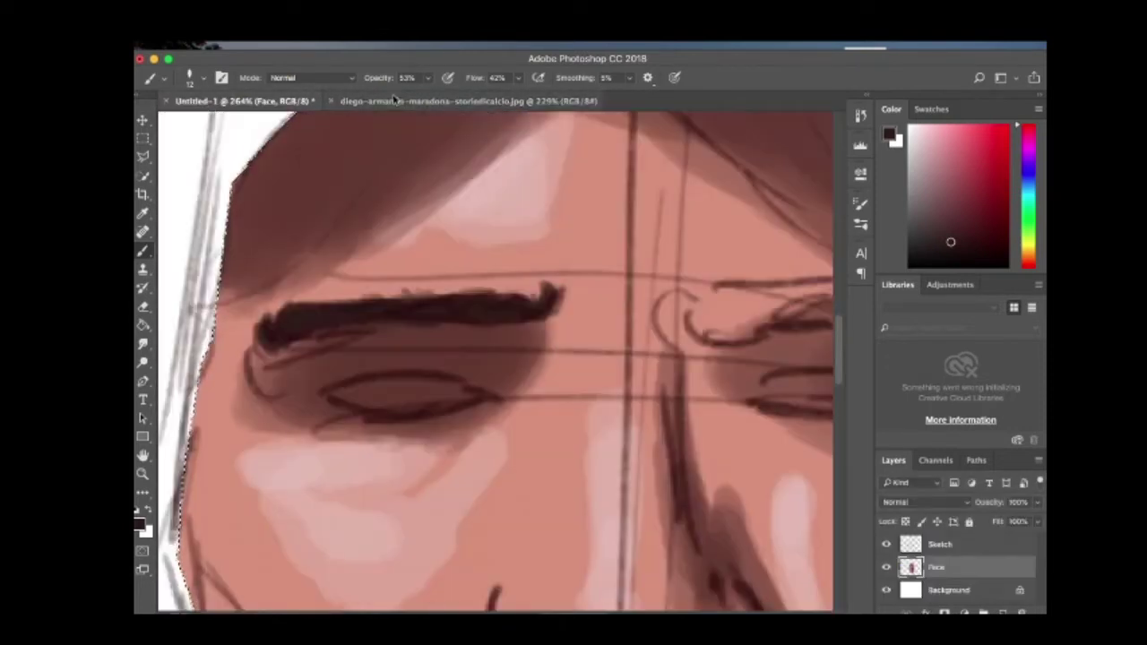
Sample a brownish-pink from the canvas and a near-black from the reference photo.
{"action": "left_click", "coordinate": [476, 358], "text": "alt"}
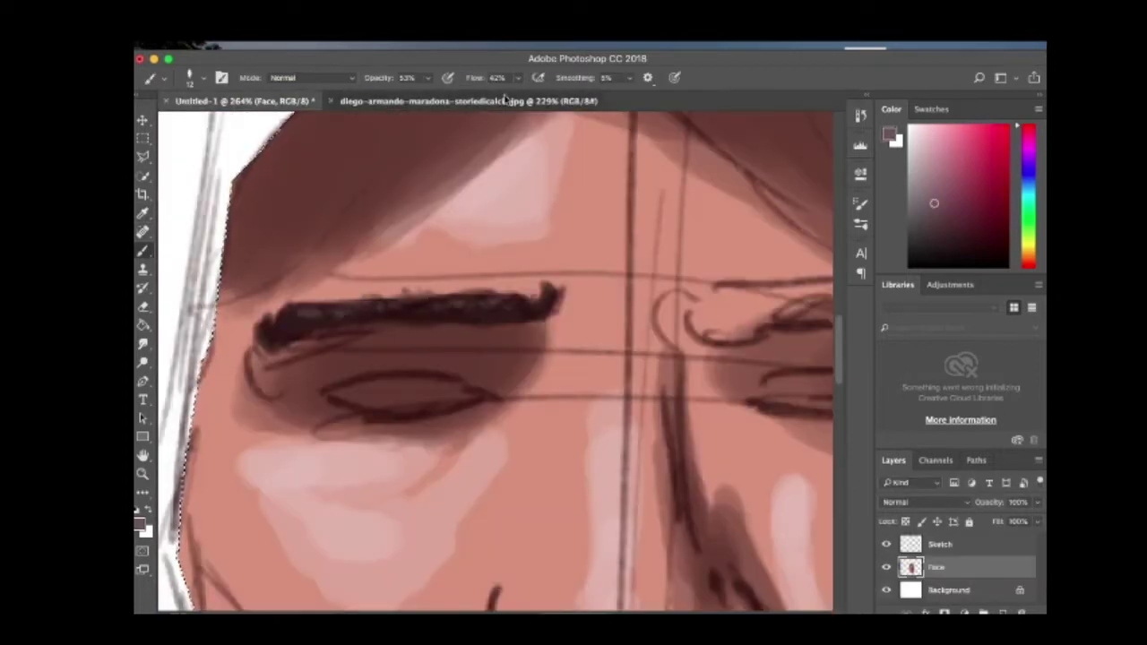
{"action": "key", "text": "ctrl+Tab"}
{"action": "left_click", "coordinate": [600, 329], "text": "alt"}
{"action": "key", "text": "ctrl+Tab"}
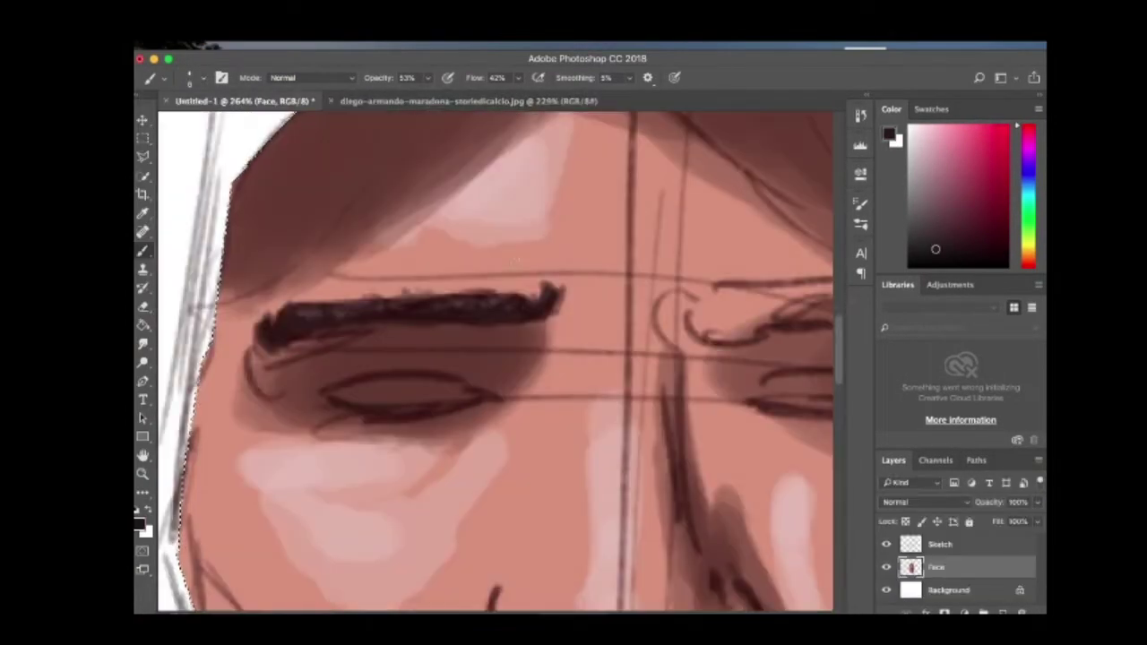
{"action": "key", "text": "ctrl+Tab"}
{"action": "key", "text": "ctrl+Tab"}
{"action": "key", "text": "ctrl+Tab"}
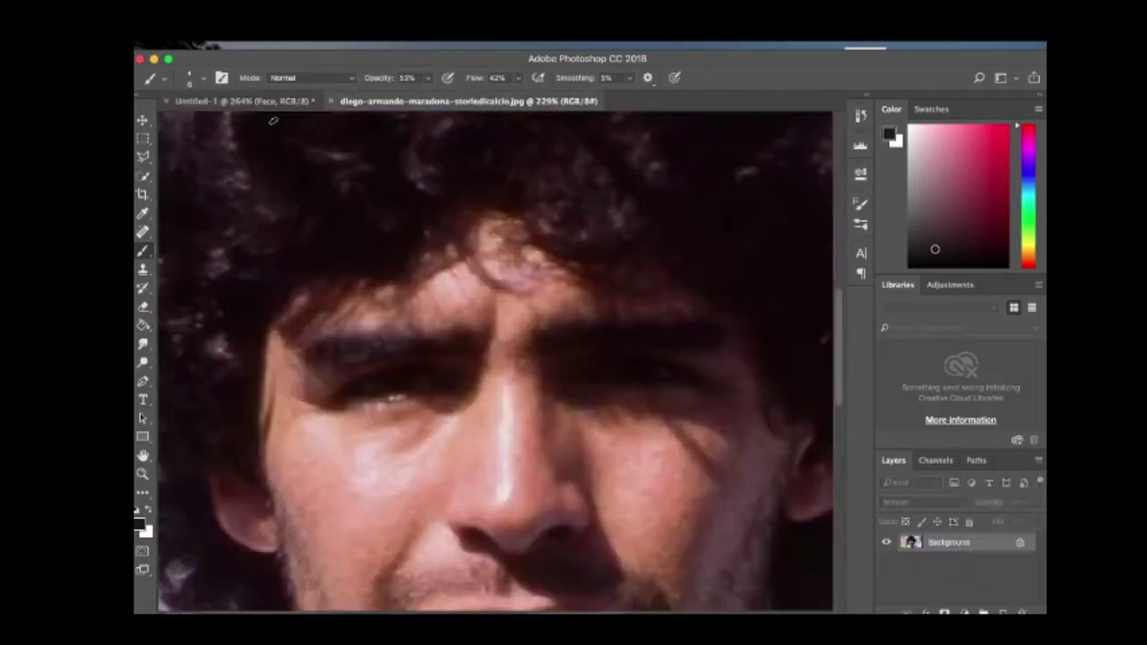
{"action": "key", "text": "ctrl+Tab"}
{"action": "key", "text": "ctrl+Tab"}
{"action": "key", "text": "ctrl+Tab"}
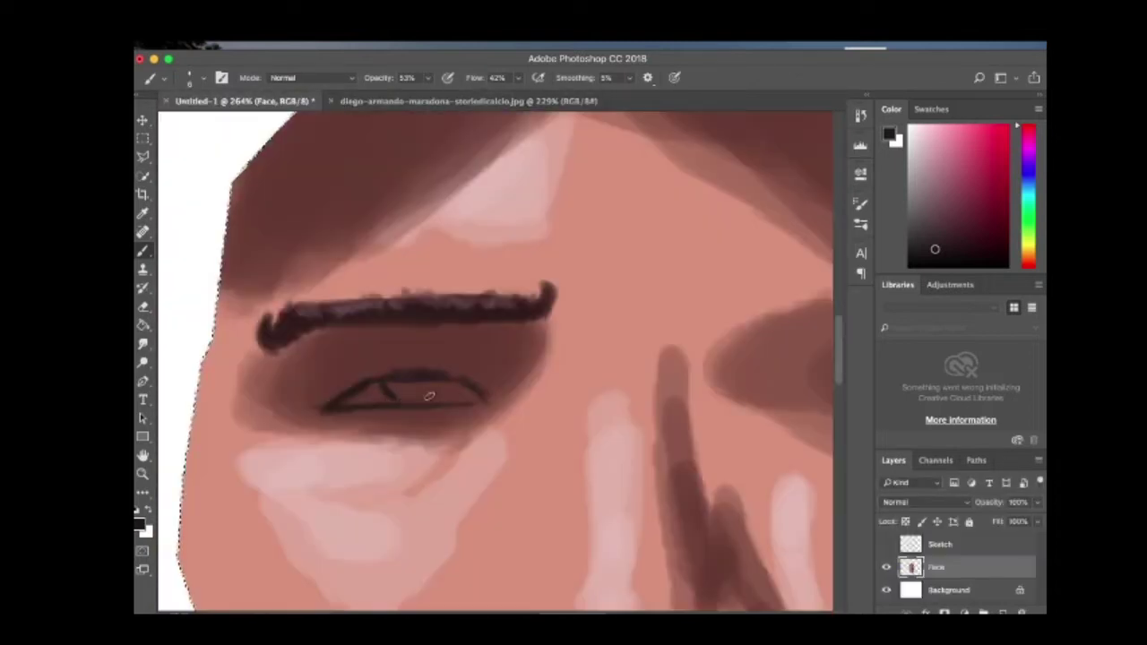
{"action": "key", "text": "ctrl+Tab"}
{"action": "key", "text": "ctrl+Tab"}
{"action": "key", "text": "ctrl+Tab"}
{"action": "key", "text": "ctrl+Tab"}
Smudge the lower-eyelid shadow up and to the right.
{"action": "key", "text": "r"}
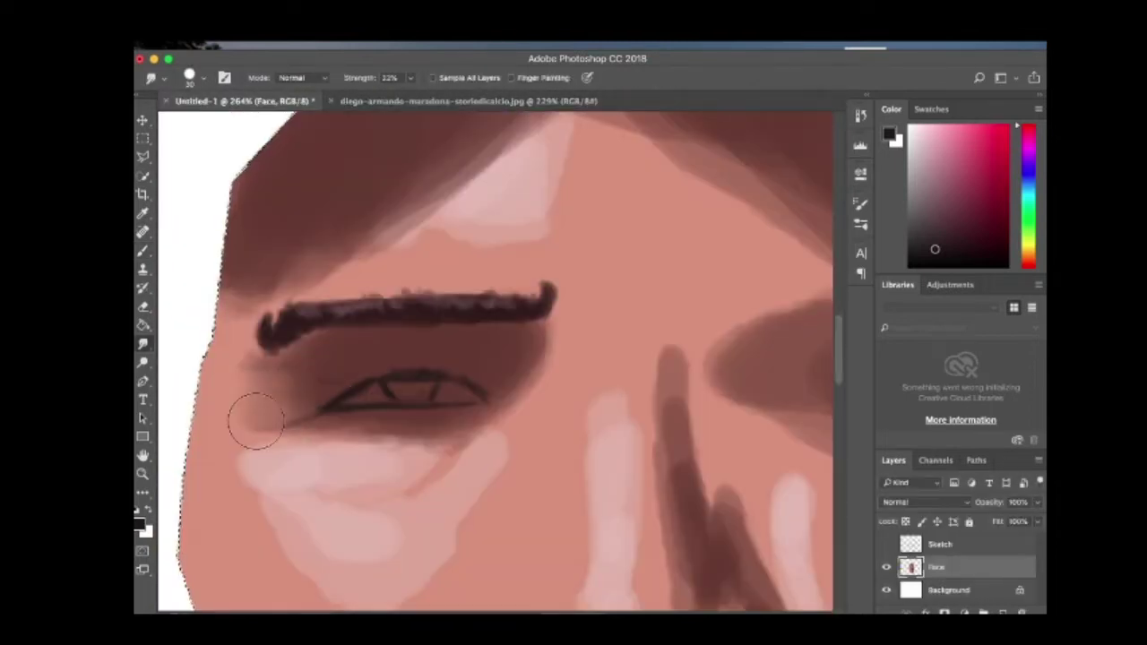
{"action": "mouse_move", "coordinate": [256, 421]}
{"action": "left_mouse_down"}
{"action": "mouse_move", "coordinate": [298, 396]}
{"action": "mouse_move", "coordinate": [308, 365]}
{"action": "left_mouse_up"}
{"action": "key", "text": "b"}
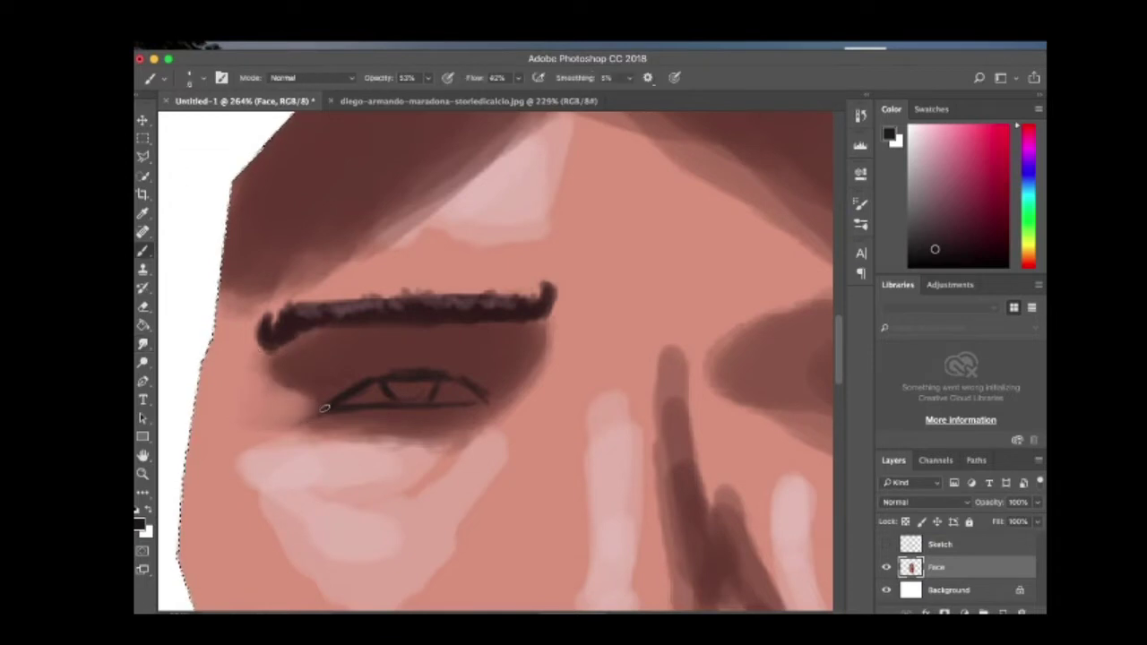
{"action": "key", "text": "r"}
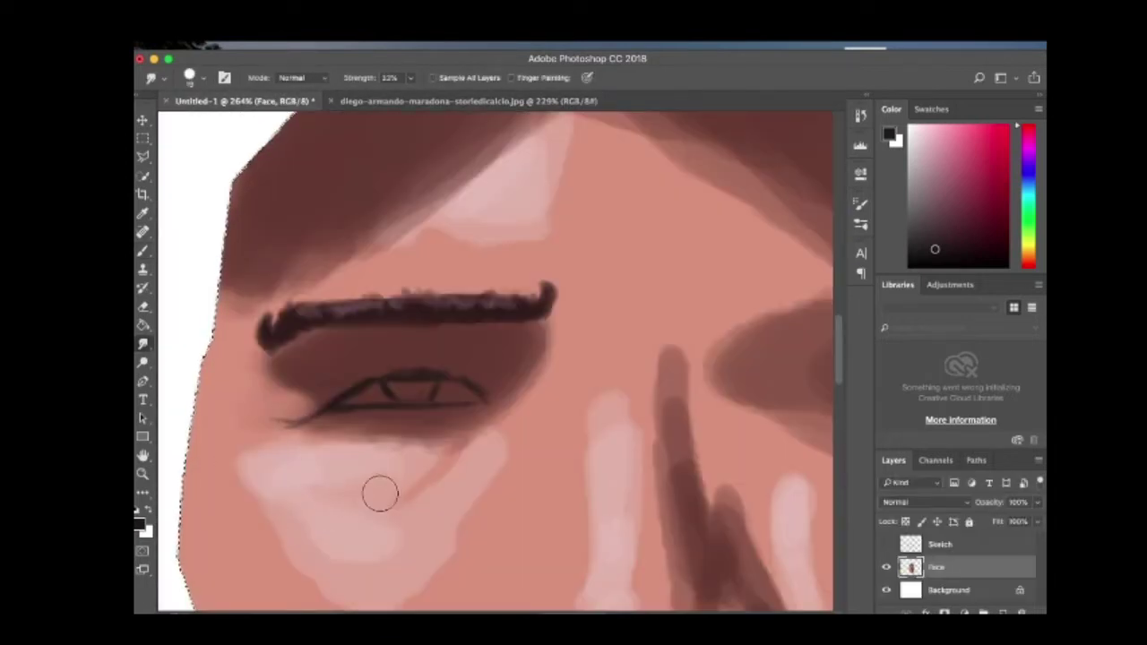
{"action": "key", "text": "ctrl+Tab"}
{"action": "key", "text": "b"}
Sample skin, dark red and new shadow colours around the eye line.
{"action": "left_click", "coordinate": [339, 312], "text": "alt"}
{"action": "key", "text": "ctrl+Tab"}
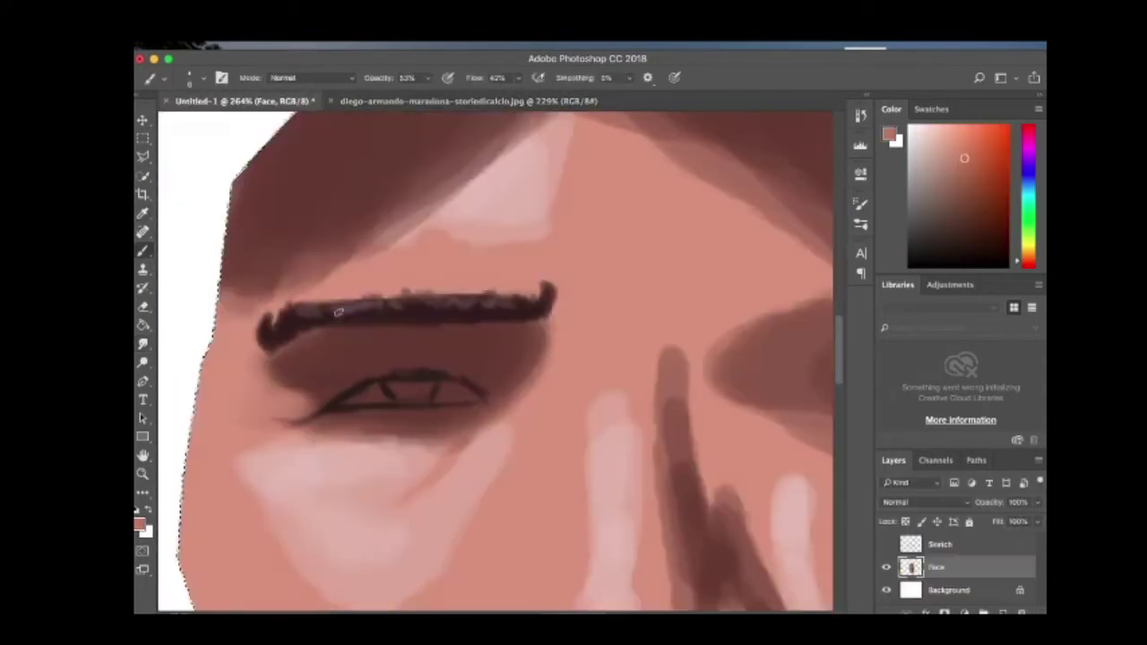
{"action": "key", "text": "ctrl+Tab"}
{"action": "key", "text": "ctrl+Tab"}
{"action": "left_click", "coordinate": [333, 411], "text": "alt"}
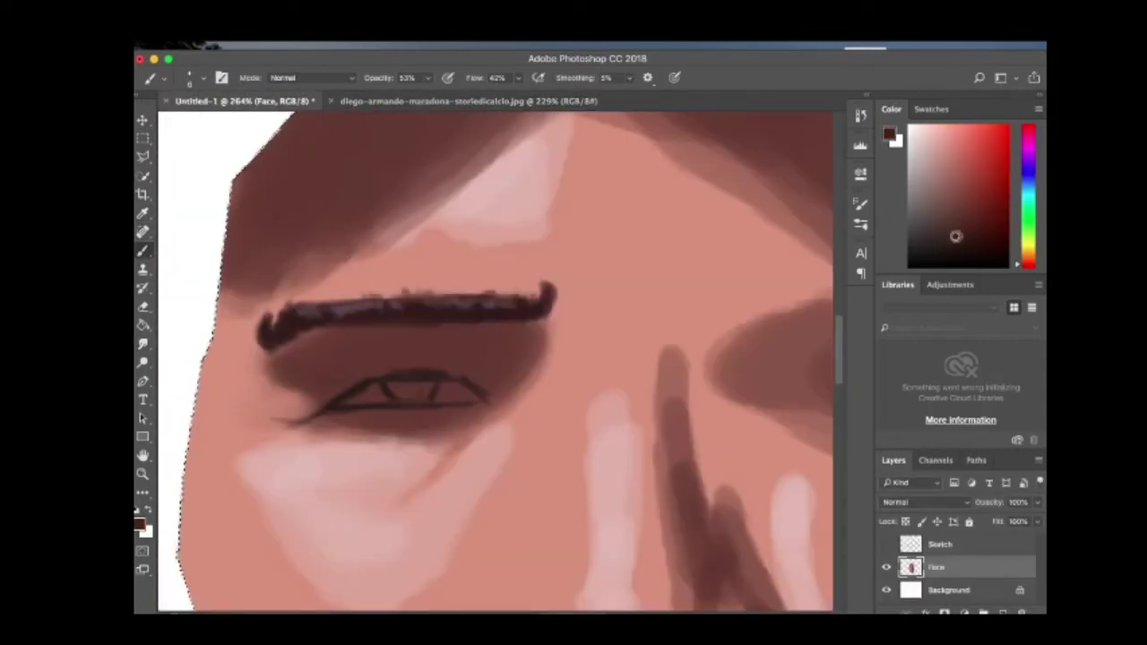
{"action": "key", "text": "ctrl+Tab"}
{"action": "key", "text": "ctrl+Tab"}
{"action": "left_click", "coordinate": [334, 394], "text": "alt"}
{"action": "key", "text": "ctrl+Tab"}
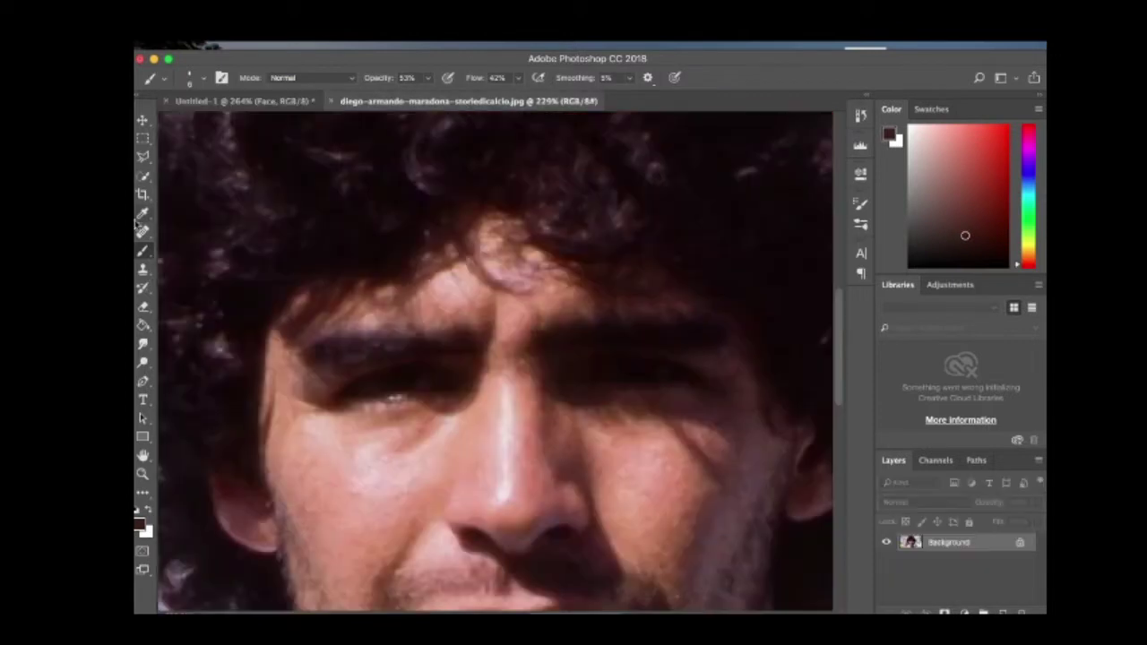
{"action": "left_click", "coordinate": [443, 370], "text": "alt"}
{"action": "key", "text": "ctrl+Tab"}
Lower brush opacity to 25% and paint a dark shadow under the eyebrow.
{"action": "left_click", "coordinate": [428, 78]}
{"action": "left_click_drag", "start_coordinate": [409, 94], "coordinate": [395, 94]}
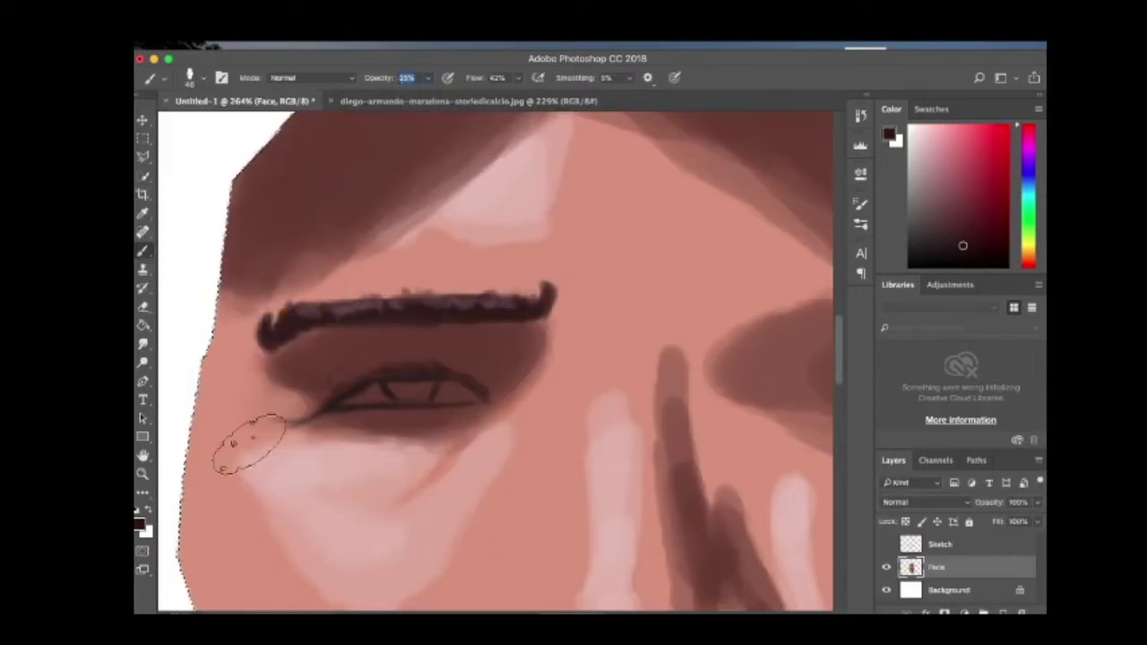
{"action": "mouse_move", "coordinate": [482, 341]}
{"action": "left_mouse_down"}
{"action": "mouse_move", "coordinate": [461, 359]}
{"action": "mouse_move", "coordinate": [356, 342]}
{"action": "mouse_move", "coordinate": [328, 373]}
{"action": "mouse_move", "coordinate": [272, 395]}
{"action": "left_mouse_up"}
{"action": "key", "text": "r"}
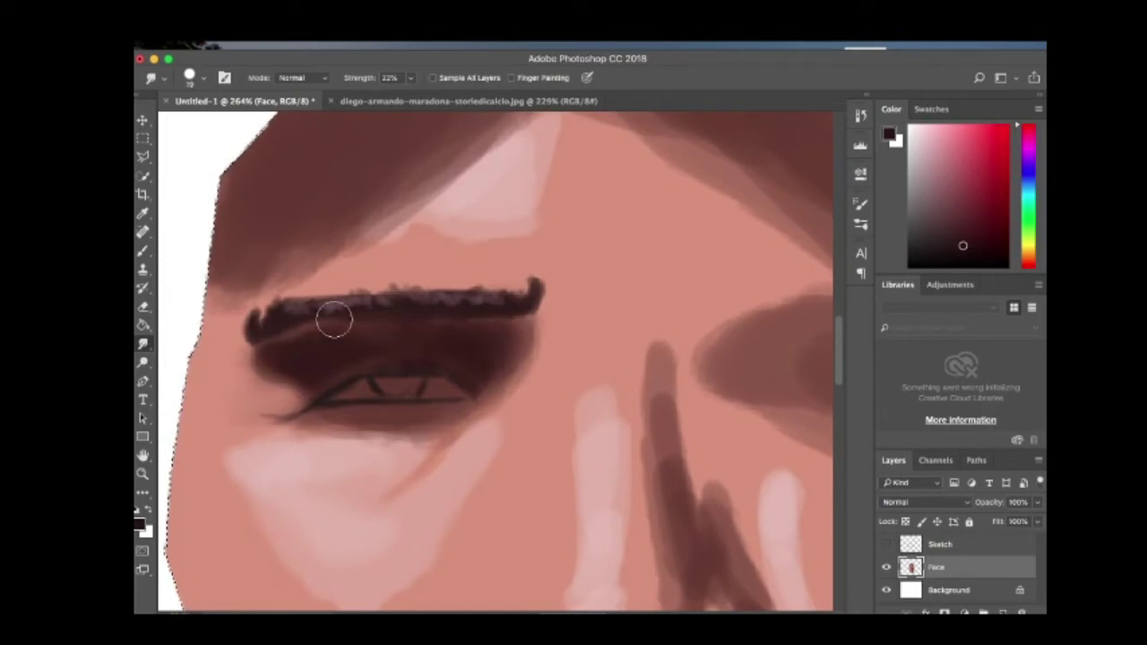
{"action": "key", "text": "b"}
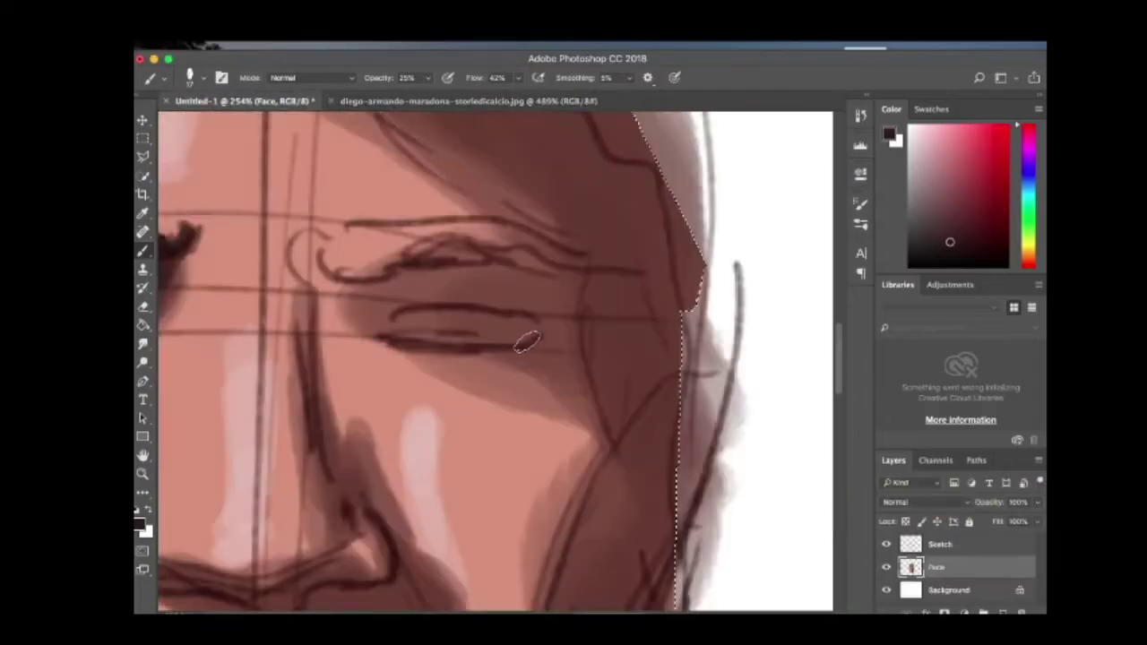
At 74% opacity, close the upper eyelid line and extend the dark eye shadow around the eye.
{"action": "mouse_move", "coordinate": [390, 316]}
{"action": "left_mouse_down"}
{"action": "mouse_move", "coordinate": [439, 346]}
{"action": "mouse_move", "coordinate": [599, 348]}
{"action": "mouse_move", "coordinate": [407, 286]}
{"action": "mouse_move", "coordinate": [398, 302]}
{"action": "mouse_move", "coordinate": [627, 413]}
{"action": "left_mouse_up"}
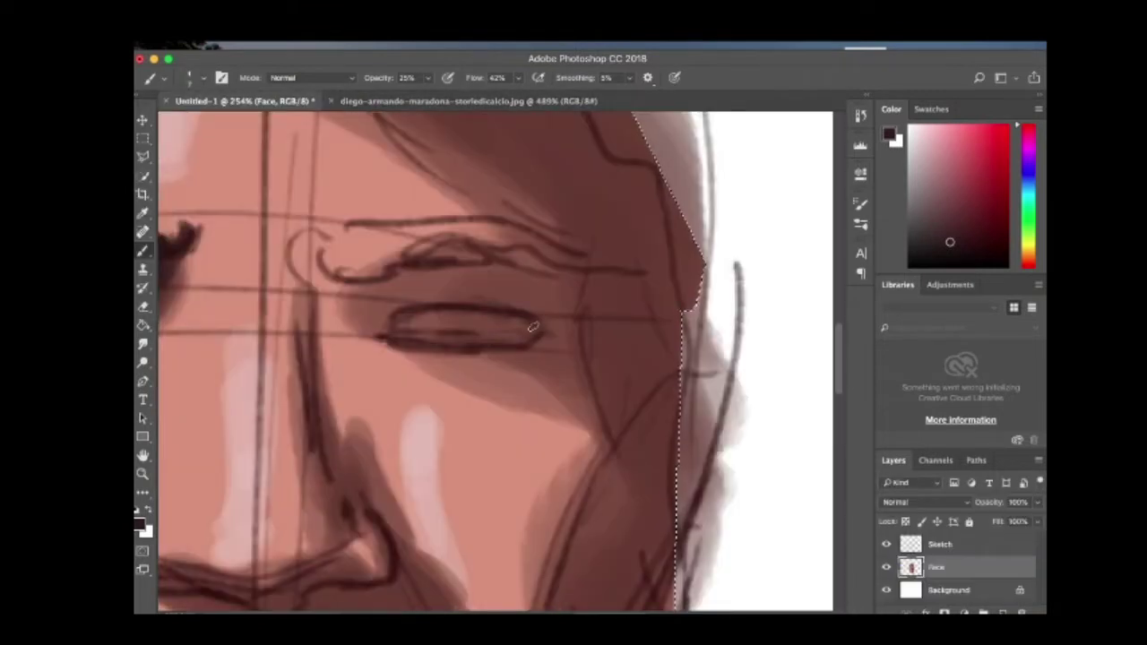
{"action": "key", "text": "7"}
{"action": "key", "text": "4"}
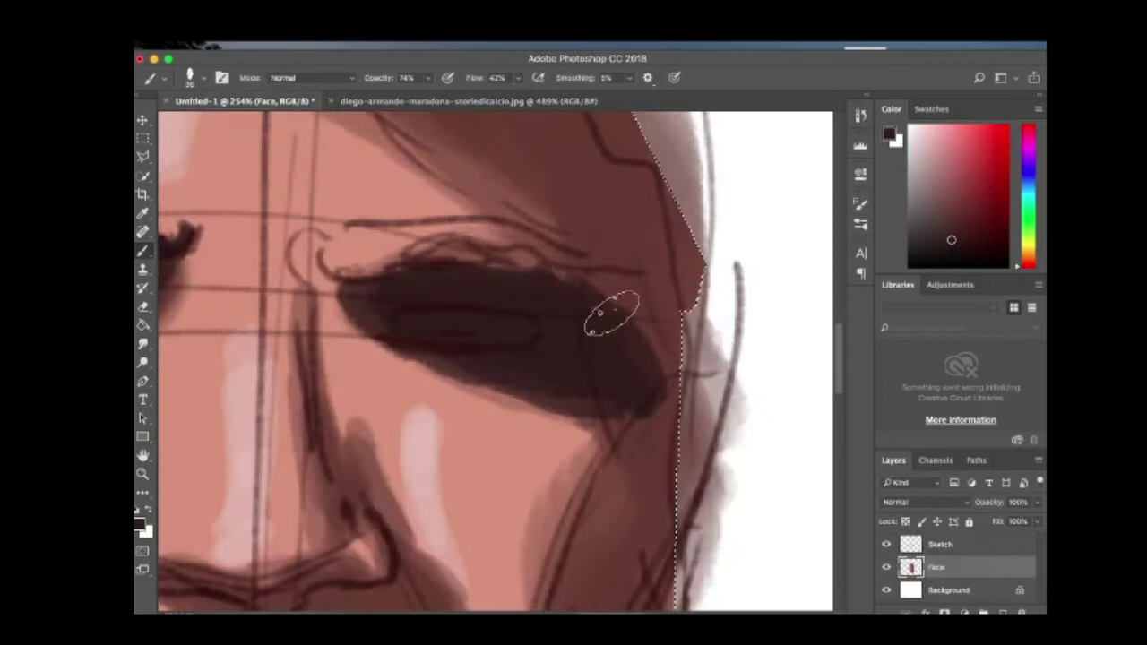
{"action": "mouse_move", "coordinate": [610, 313]}
{"action": "left_mouse_down"}
{"action": "mouse_move", "coordinate": [621, 395]}
{"action": "mouse_move", "coordinate": [645, 174]}
{"action": "mouse_move", "coordinate": [663, 502]}
{"action": "left_mouse_up"}
{"action": "scroll", "coordinate": [538, 359], "scroll_direction": "down", "scroll_amount": 5}
{"action": "scroll", "coordinate": [309, 224], "scroll_direction": "up", "scroll_amount": 5}
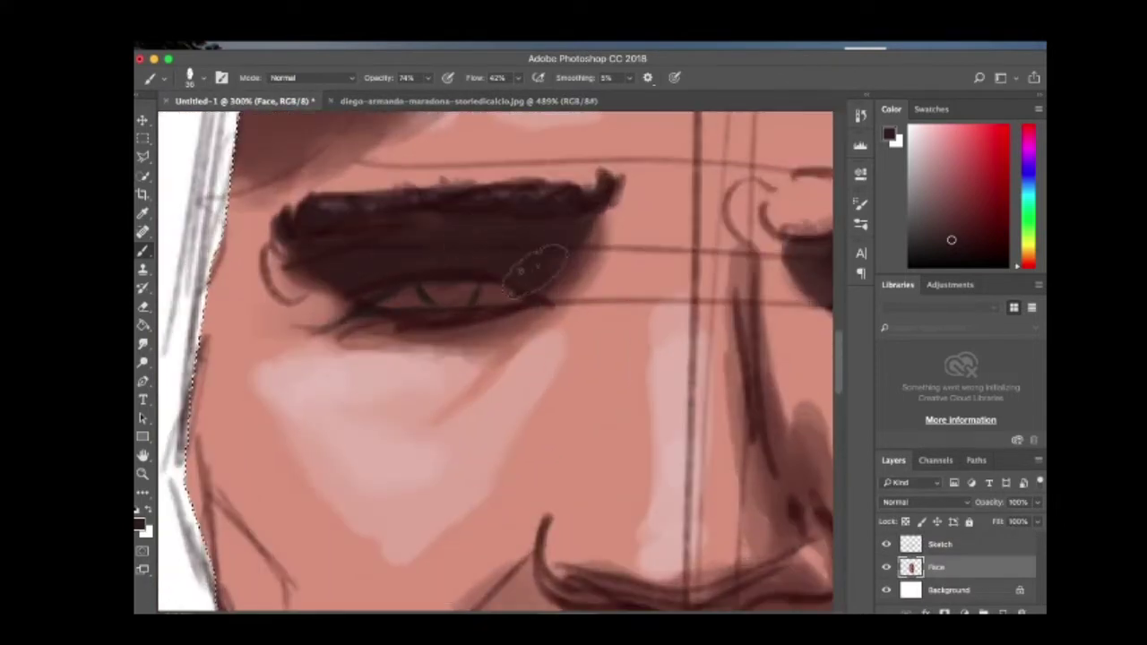
{"action": "mouse_move", "coordinate": [535, 271]}
{"action": "left_mouse_down"}
{"action": "mouse_move", "coordinate": [419, 212]}
{"action": "mouse_move", "coordinate": [425, 325]}
{"action": "mouse_move", "coordinate": [484, 314]}
{"action": "left_mouse_up"}
Sample reddish tones and paint a reddish iris inside the eye.
{"action": "left_click", "coordinate": [408, 304], "text": "alt"}
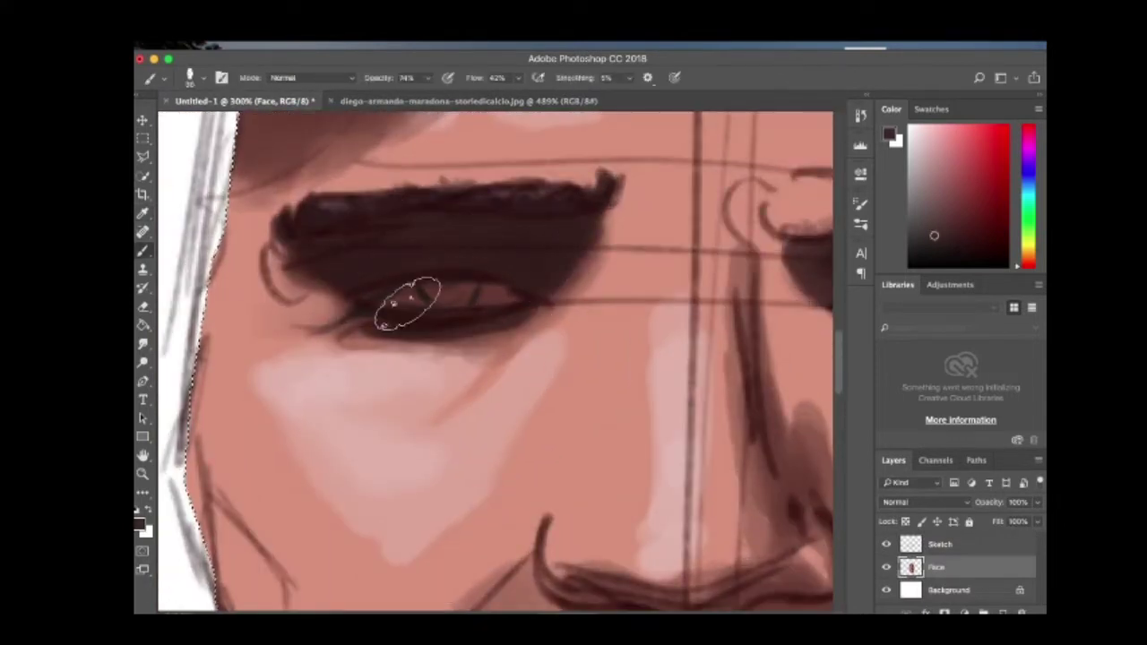
{"action": "left_click_drag", "start_coordinate": [408, 305], "coordinate": [448, 295]}
{"action": "left_click", "coordinate": [527, 269], "text": "alt"}
{"action": "key", "text": "bracketleft"}
{"action": "key", "text": "bracketleft"}
{"action": "key", "text": "bracketleft"}
{"action": "key", "text": "bracketleft"}
{"action": "key", "text": "bracketleft"}
{"action": "key", "text": "bracketleft"}
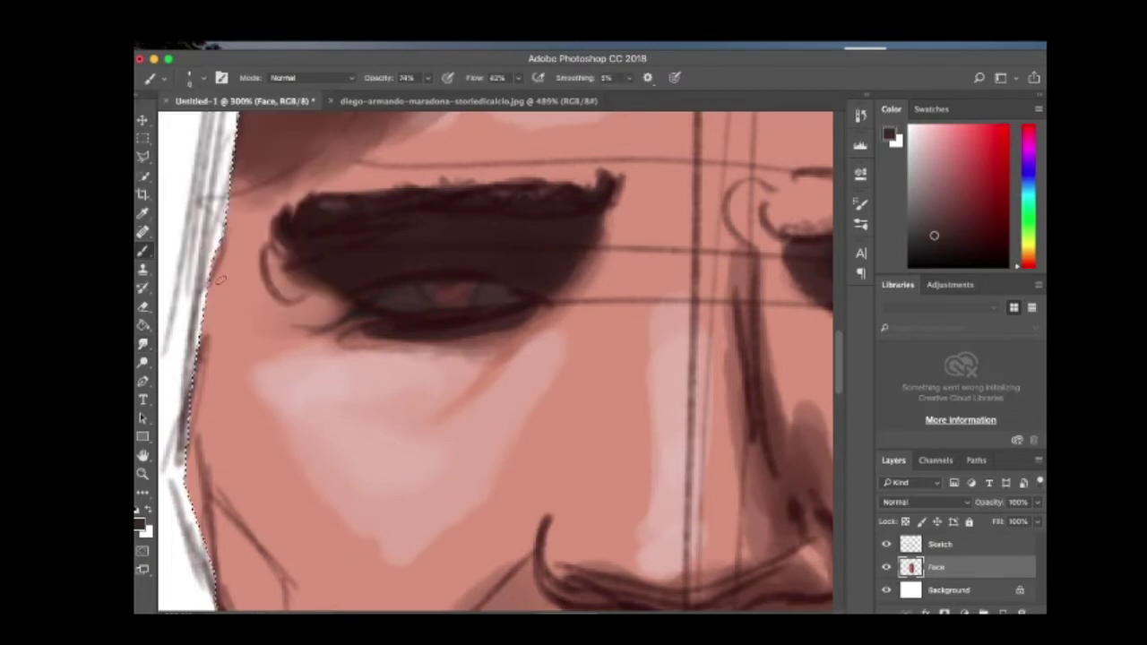
{"action": "key", "text": "ctrl+Tab"}
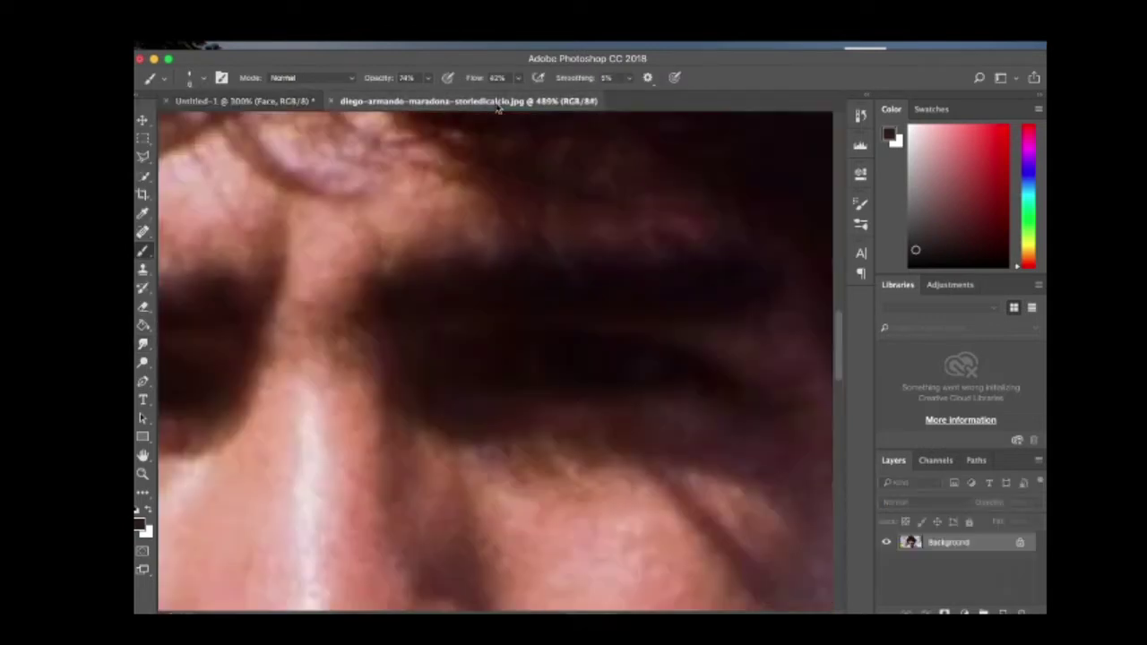
{"action": "key", "text": "ctrl+Tab"}
Paint a near-black pupil in the iris at 96% opacity and 62% flow.
{"action": "key", "text": "9"}
{"action": "key", "text": "6"}
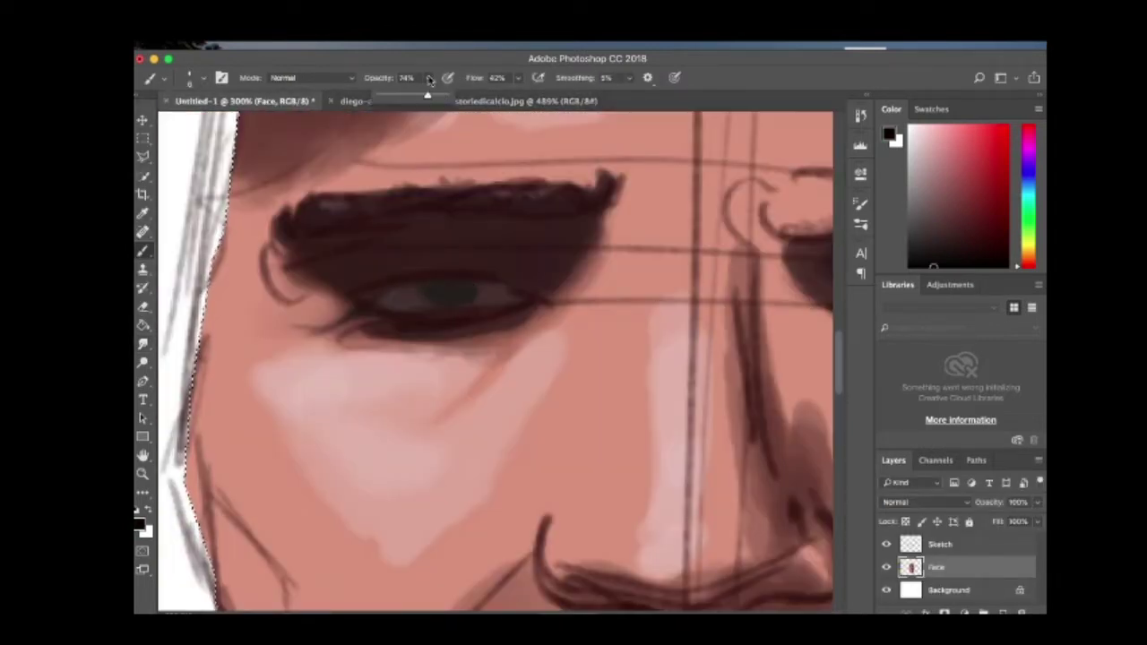
{"action": "key", "text": "shift+6"}
{"action": "key", "text": "shift+2"}
{"action": "left_click_drag", "start_coordinate": [428, 287], "coordinate": [441, 295]}
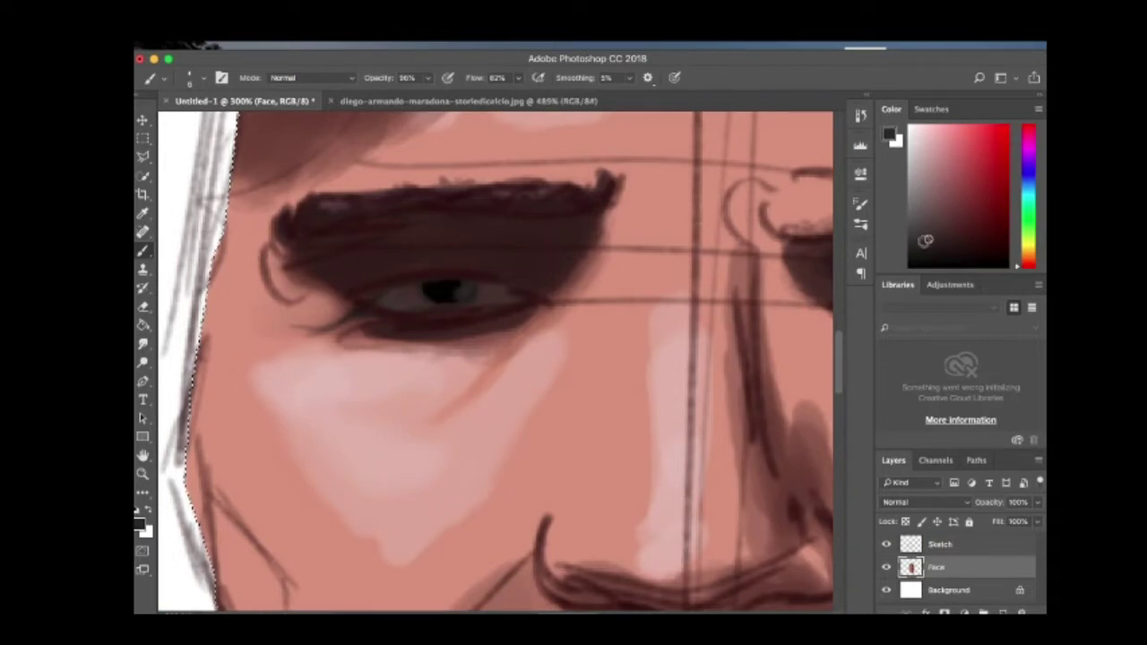
{"action": "key", "text": "ctrl+Tab"}
{"action": "key", "text": "ctrl+Tab"}
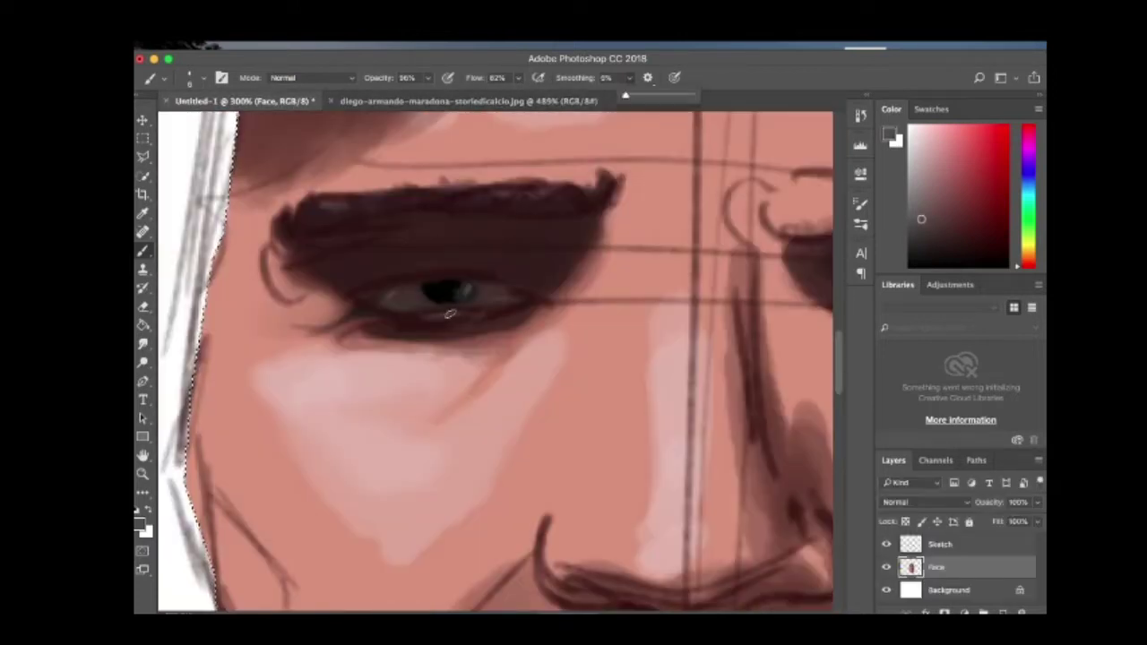
{"action": "scroll", "coordinate": [450, 313], "scroll_direction": "up", "scroll_amount": 2}
Darken the lower lash line with a size 14 brush at 18% opacity and 27% flow.
{"action": "key", "text": "1"}
{"action": "key", "text": "8"}
{"action": "key", "text": "shift+2"}
{"action": "key", "text": "shift+7"}
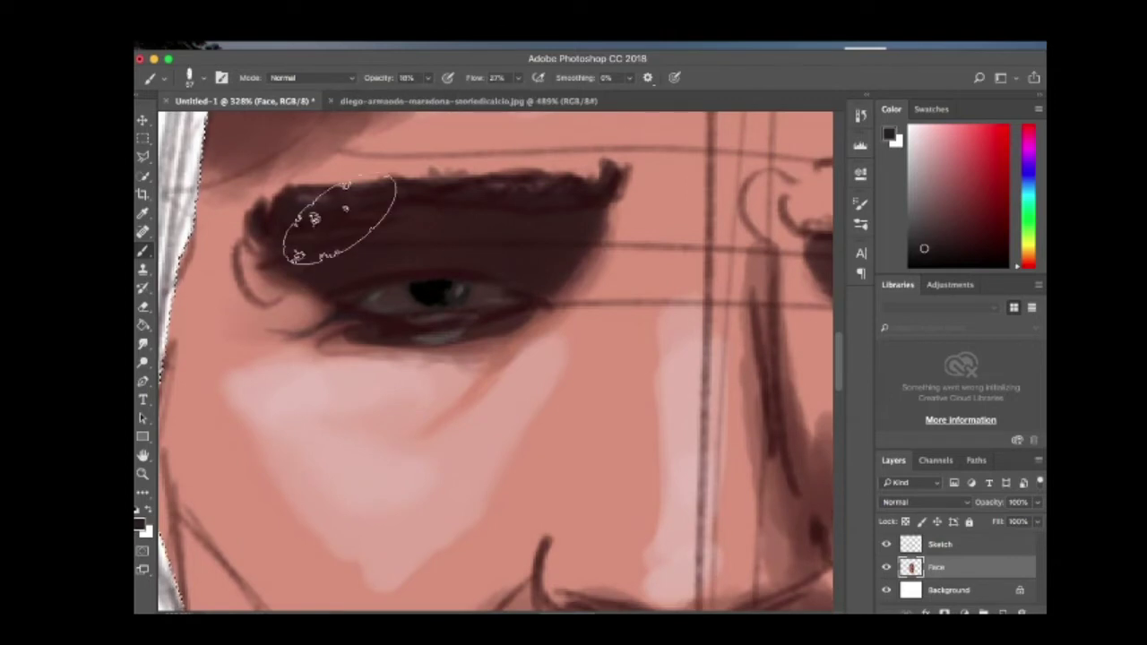
{"action": "right_click", "coordinate": [375, 280]}
{"action": "key", "text": "Escape"}
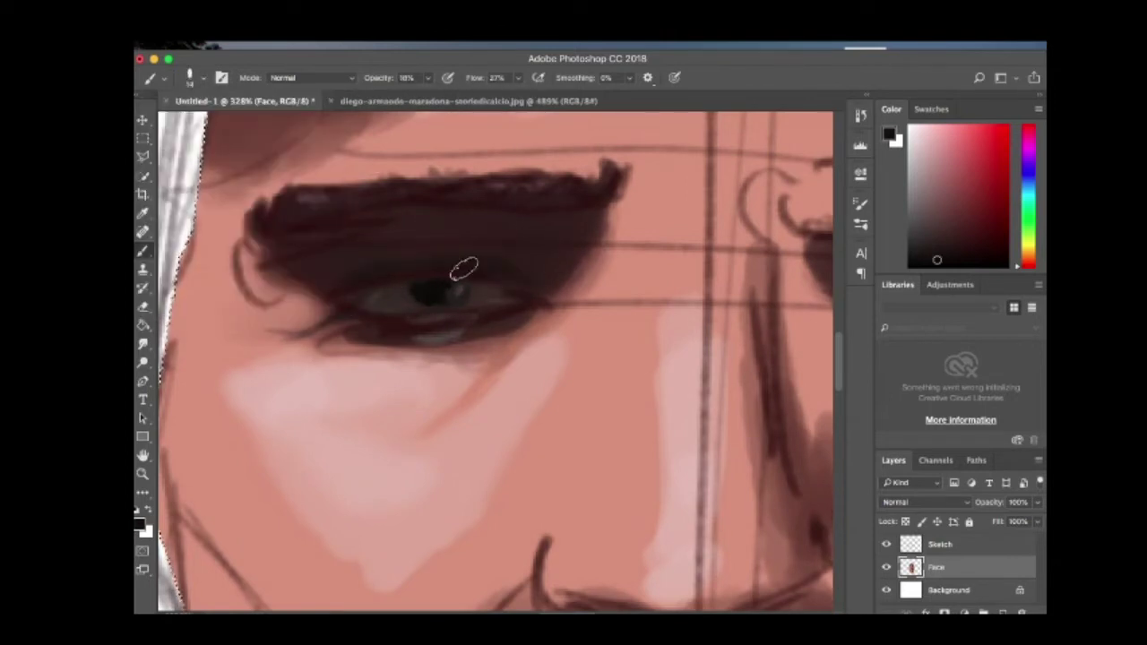
{"action": "mouse_move", "coordinate": [319, 326]}
{"action": "left_mouse_down"}
{"action": "mouse_move", "coordinate": [468, 335]}
{"action": "mouse_move", "coordinate": [583, 252]}
{"action": "mouse_move", "coordinate": [564, 235]}
{"action": "mouse_move", "coordinate": [300, 261]}
{"action": "mouse_move", "coordinate": [583, 215]}
{"action": "left_mouse_up"}
Set the brush to size 30, 86% opacity and 76% flow.
{"action": "right_click", "coordinate": [535, 235]}
{"action": "key", "text": "Escape"}
{"action": "scroll", "coordinate": [367, 224], "scroll_direction": "up", "scroll_amount": 3}
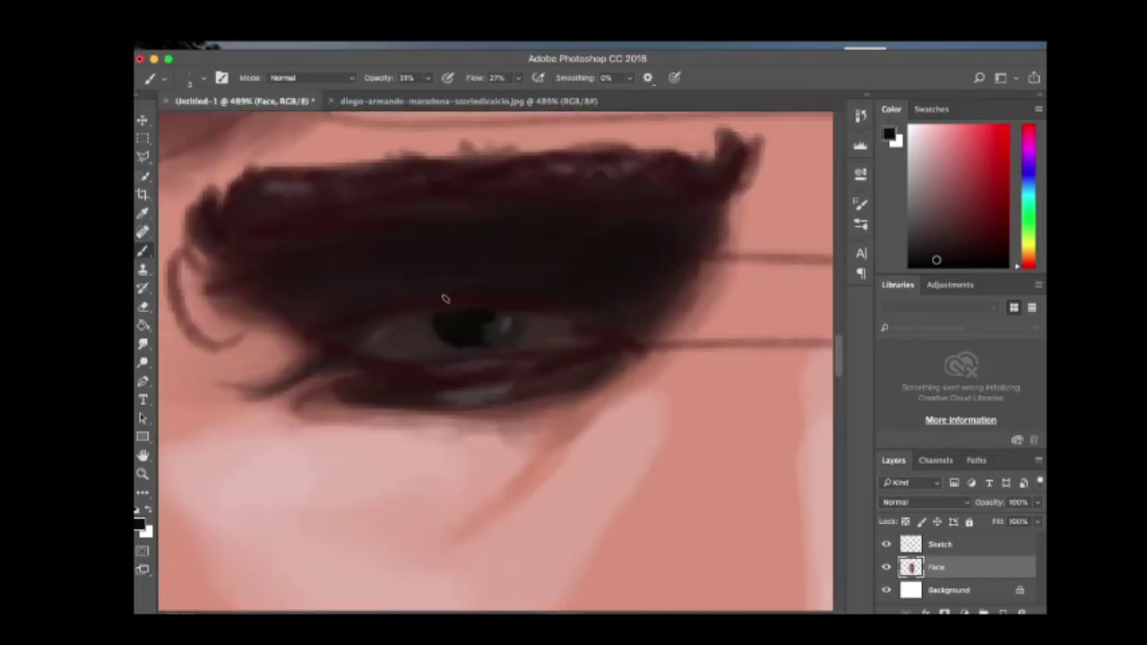
{"action": "key", "text": "3"}
{"action": "key", "text": "1"}
{"action": "key", "text": "shift+7"}
{"action": "key", "text": "shift+6"}
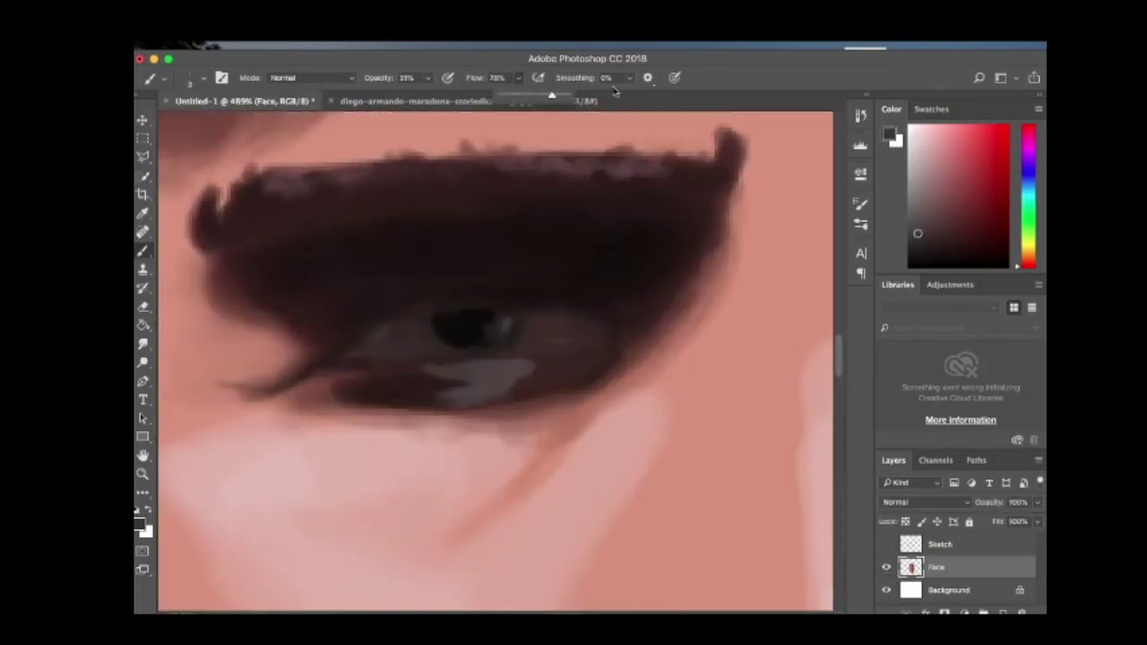
{"action": "key", "text": "8"}
{"action": "key", "text": "6"}
{"action": "scroll", "coordinate": [389, 339], "scroll_direction": "down", "scroll_amount": 3}
Pick a new brush tip and darken the right eyebrow.
{"action": "scroll", "coordinate": [493, 358], "scroll_direction": "right", "scroll_amount": 5}
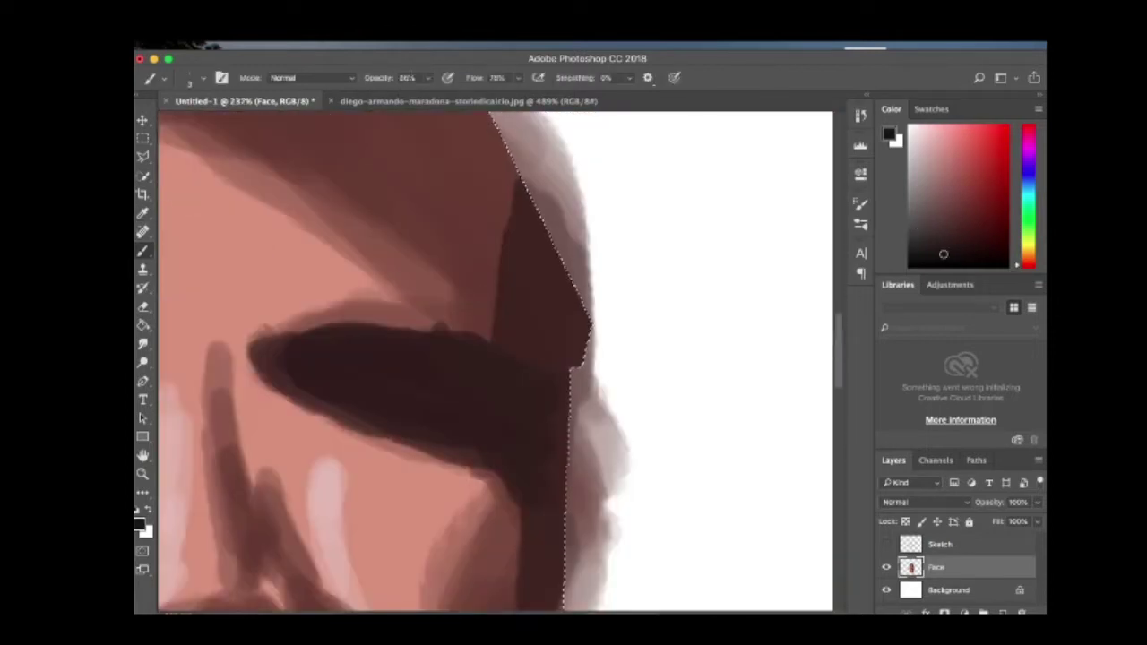
{"action": "left_click", "coordinate": [189, 77]}
{"action": "left_click", "coordinate": [415, 97]}
{"action": "mouse_move", "coordinate": [305, 358]}
{"action": "left_mouse_down"}
{"action": "mouse_move", "coordinate": [512, 389]}
{"action": "mouse_move", "coordinate": [515, 426]}
{"action": "left_mouse_up"}
{"action": "key", "text": "ctrl+Tab"}
{"action": "key", "text": "ctrl+Tab"}
Smudge the eyebrow tip down into the eye shading.
{"action": "left_click", "coordinate": [146, 351]}
{"action": "mouse_move", "coordinate": [512, 336]}
{"action": "left_mouse_down"}
{"action": "mouse_move", "coordinate": [507, 378]}
{"action": "mouse_move", "coordinate": [528, 395]}
{"action": "mouse_move", "coordinate": [482, 358]}
{"action": "mouse_move", "coordinate": [515, 311]}
{"action": "mouse_move", "coordinate": [435, 436]}
{"action": "mouse_move", "coordinate": [494, 417]}
{"action": "left_mouse_up"}
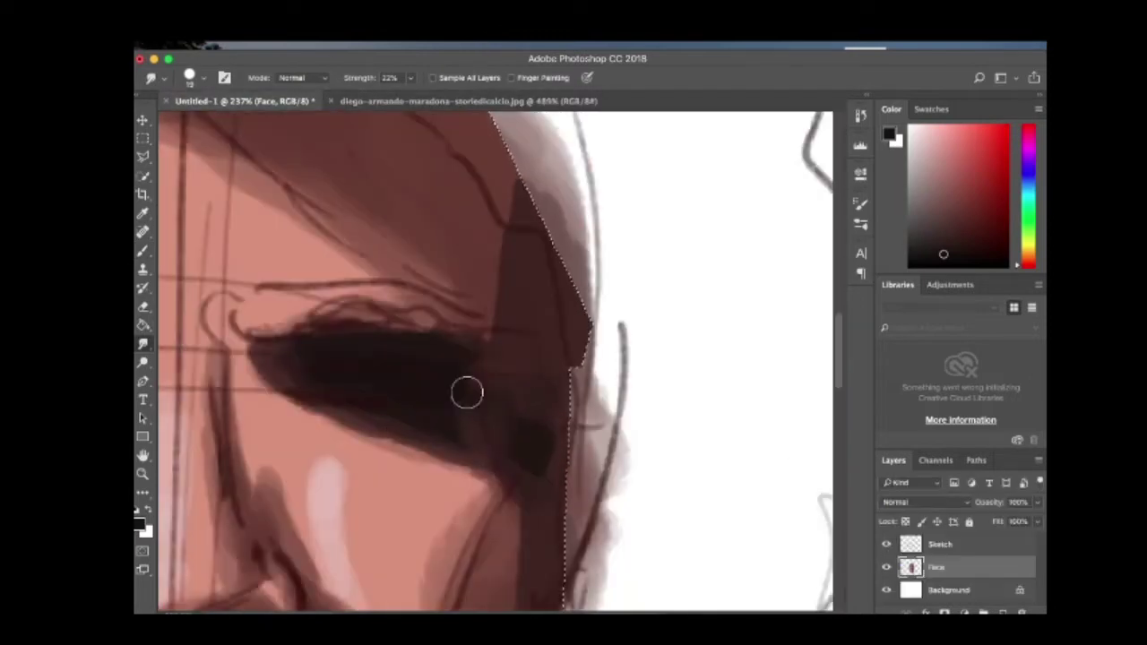
{"action": "key", "text": "ctrl+Tab"}
{"action": "key", "text": "ctrl+Tab"}
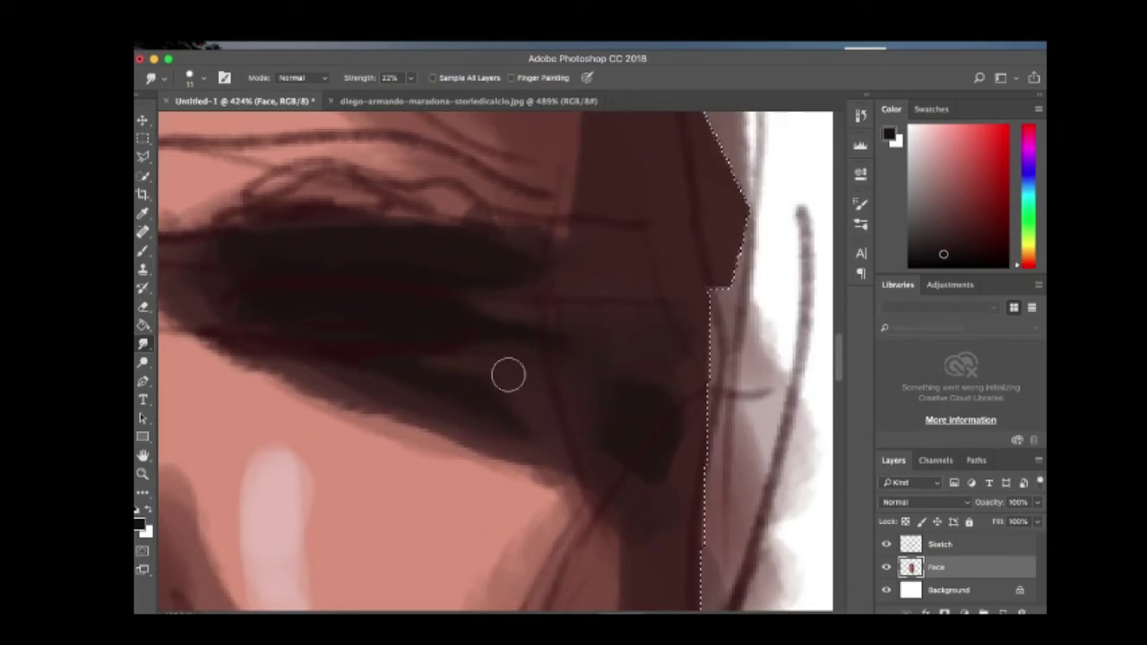
{"action": "key", "text": "ctrl+Tab"}
{"action": "key", "text": "ctrl+Tab"}
{"action": "key", "text": "ctrl+Tab"}
{"action": "key", "text": "ctrl+Tab"}
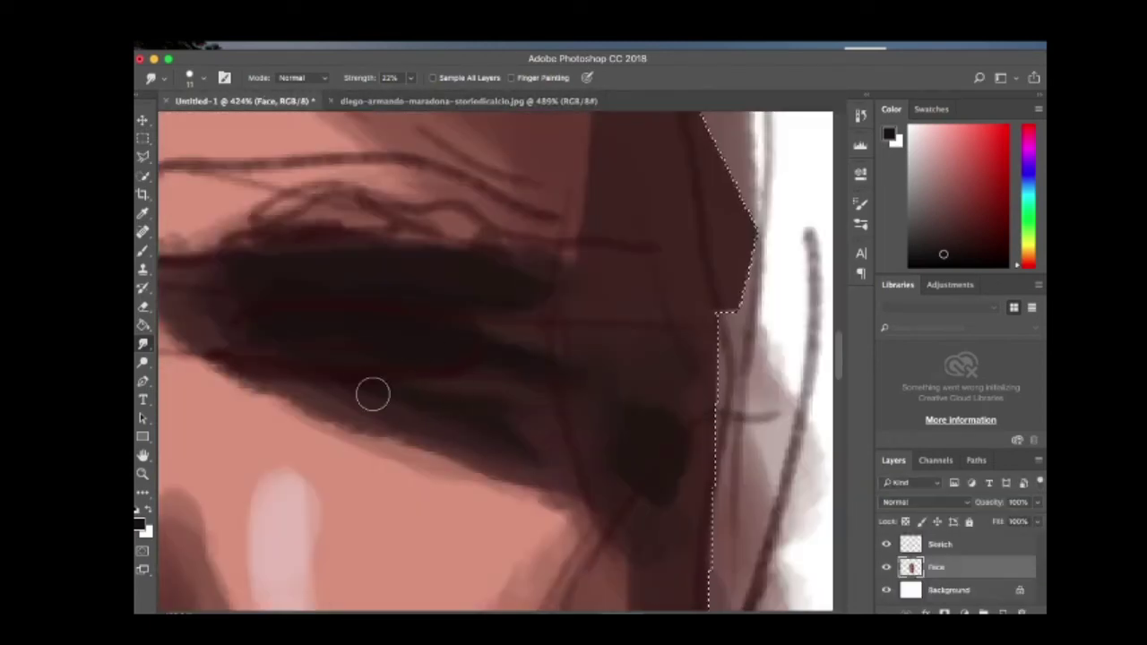
{"action": "key", "text": "ctrl+Tab"}
Paint a crisp dark eyebrow edge and dark hair strokes above it.
{"action": "key", "text": "ctrl+Tab"}
{"action": "key", "text": "b"}
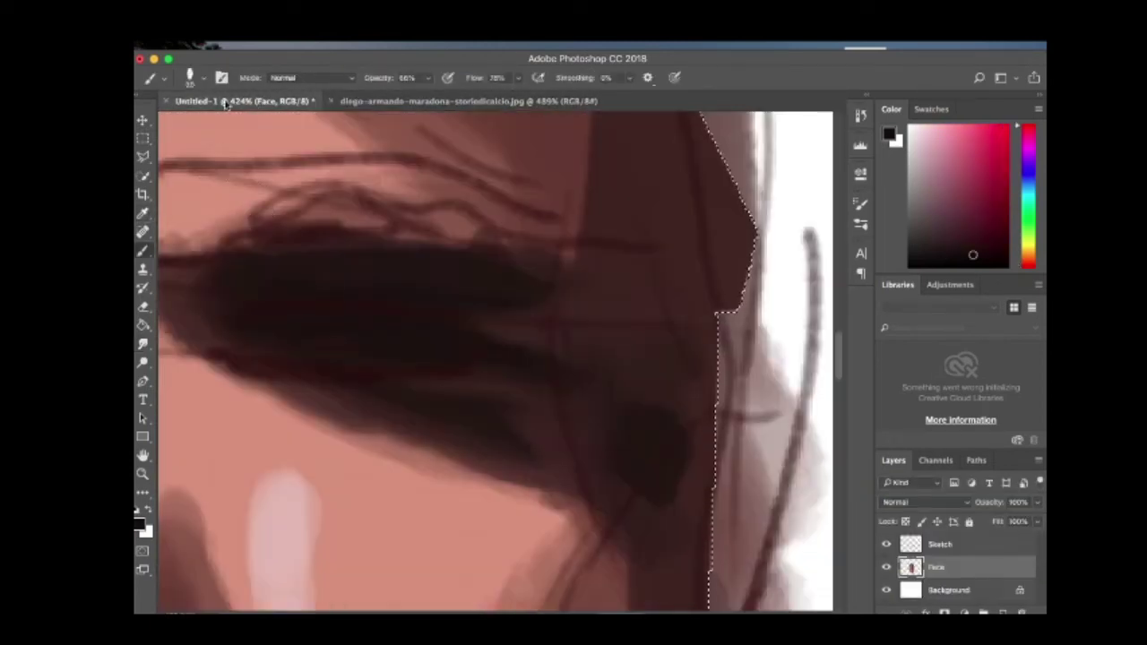
{"action": "left_click", "coordinate": [197, 77]}
{"action": "left_click", "coordinate": [230, 251]}
{"action": "left_click_drag", "start_coordinate": [220, 249], "coordinate": [457, 240]}
{"action": "mouse_move", "coordinate": [466, 130]}
{"action": "left_mouse_down"}
{"action": "mouse_move", "coordinate": [554, 252]}
{"action": "mouse_move", "coordinate": [547, 205]}
{"action": "mouse_move", "coordinate": [451, 207]}
{"action": "mouse_move", "coordinate": [381, 233]}
{"action": "mouse_move", "coordinate": [536, 264]}
{"action": "mouse_move", "coordinate": [563, 250]}
{"action": "mouse_move", "coordinate": [333, 219]}
{"action": "mouse_move", "coordinate": [407, 244]}
{"action": "mouse_move", "coordinate": [555, 220]}
{"action": "mouse_move", "coordinate": [597, 262]}
{"action": "mouse_move", "coordinate": [576, 251]}
{"action": "mouse_move", "coordinate": [506, 299]}
{"action": "left_mouse_up"}
{"action": "key", "text": "ctrl+Tab"}
{"action": "key", "text": "ctrl+Tab"}
Extend the dark eyebrow line across the brow.
{"action": "key", "text": "r"}
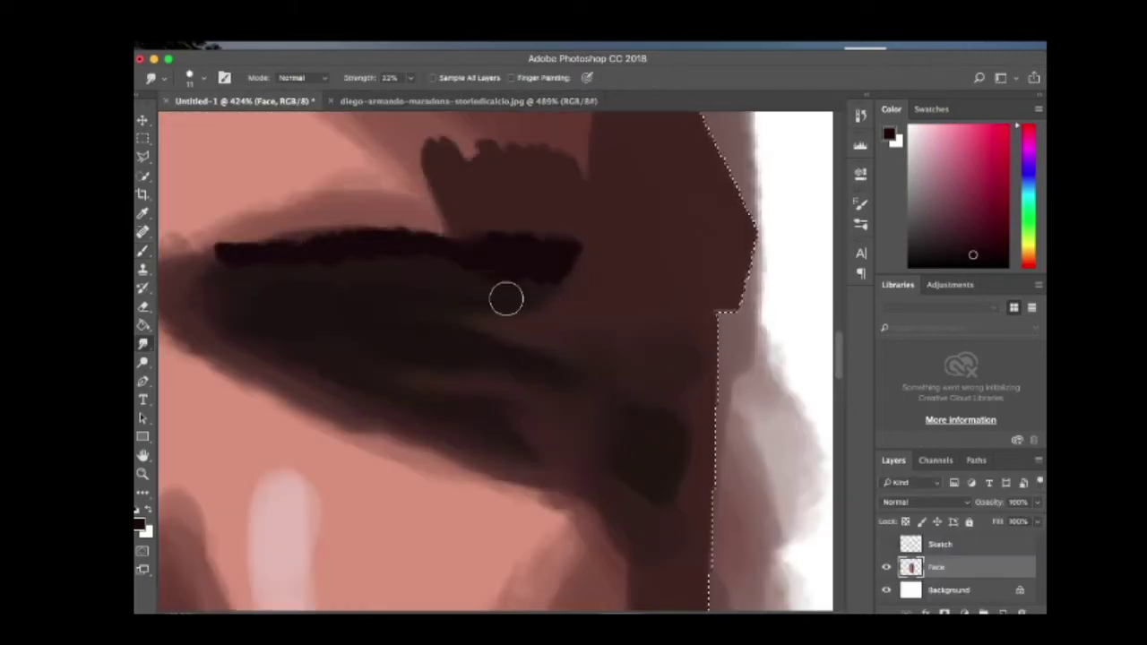
{"action": "scroll", "coordinate": [434, 209], "scroll_direction": "down", "scroll_amount": 5}
{"action": "scroll", "coordinate": [323, 382], "scroll_direction": "up", "scroll_amount": 4}
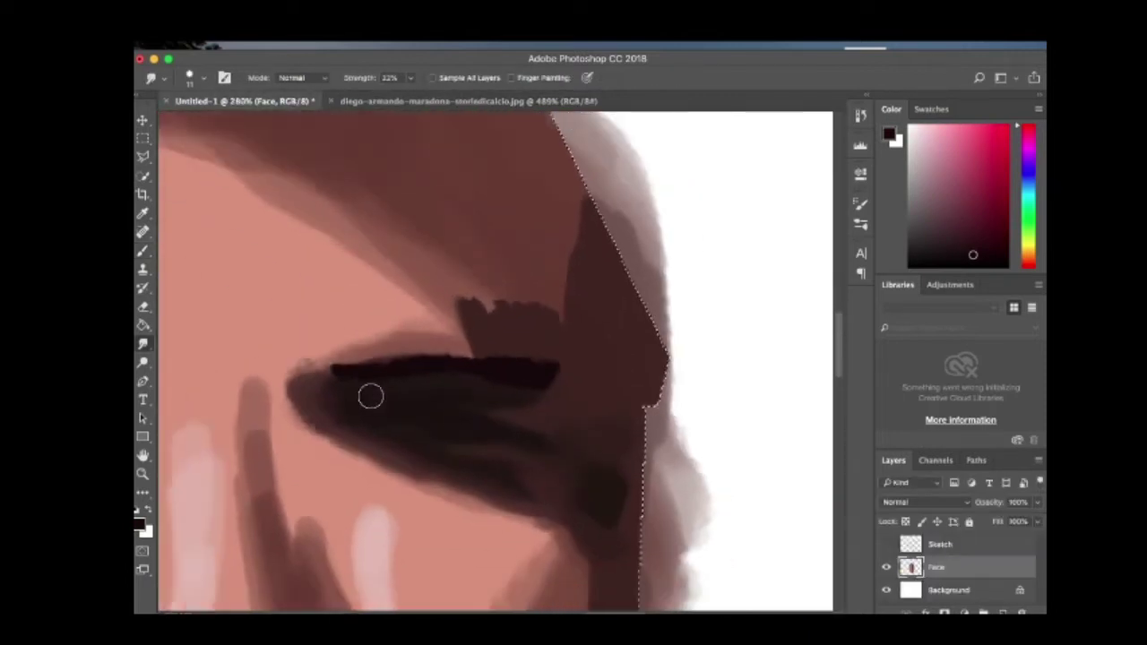
{"action": "key", "text": "b"}
{"action": "left_click_drag", "start_coordinate": [400, 355], "coordinate": [462, 349]}
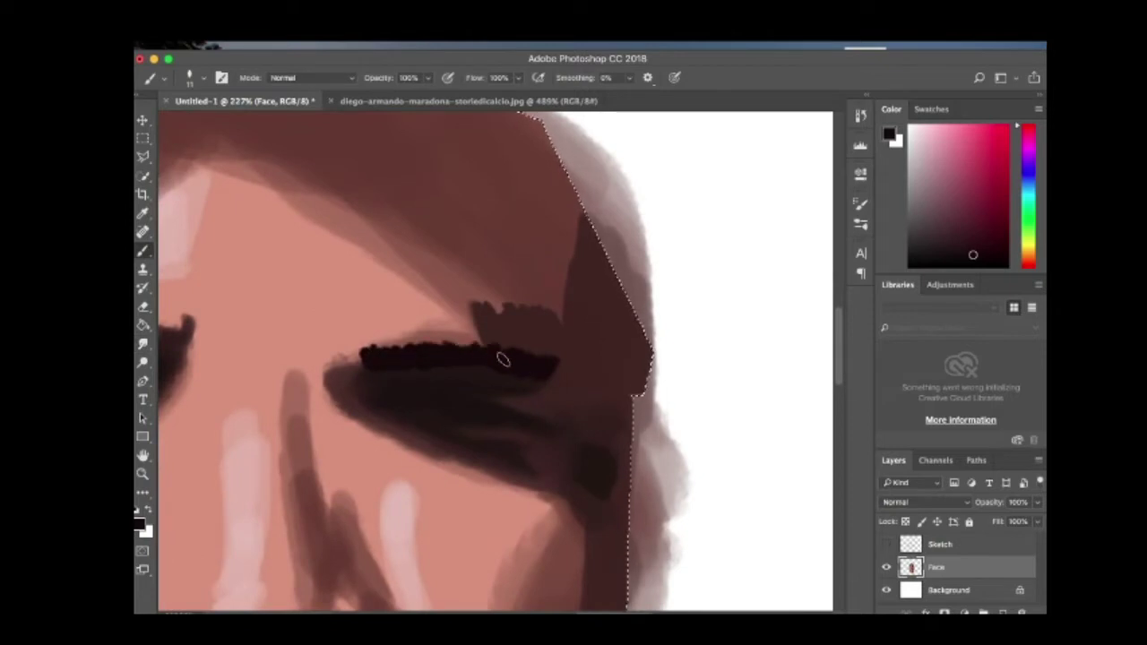
Sample a skin pink and paint light pink highlights on the forehead.
{"action": "key", "text": "ctrl+Tab"}
{"action": "left_click", "coordinate": [213, 193], "text": "alt"}
{"action": "key", "text": "ctrl+Tab"}
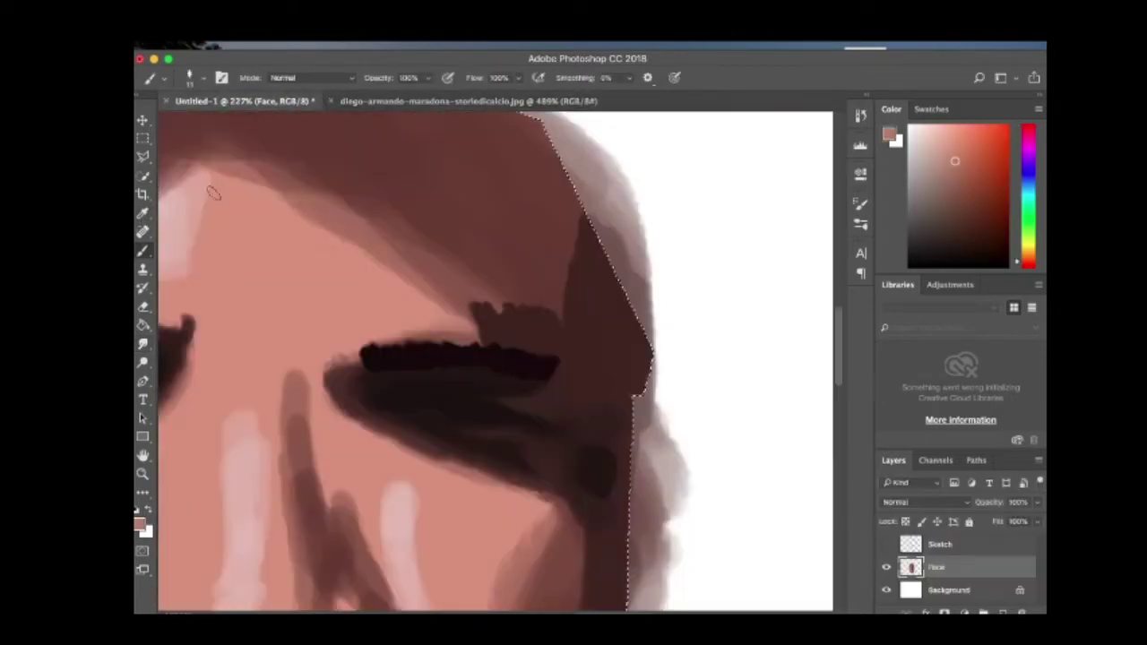
{"action": "mouse_move", "coordinate": [214, 193]}
{"action": "left_mouse_down"}
{"action": "mouse_move", "coordinate": [254, 257]}
{"action": "mouse_move", "coordinate": [219, 271]}
{"action": "mouse_move", "coordinate": [256, 326]}
{"action": "left_mouse_up"}
{"action": "scroll", "coordinate": [403, 303], "scroll_direction": "down", "scroll_amount": 2}
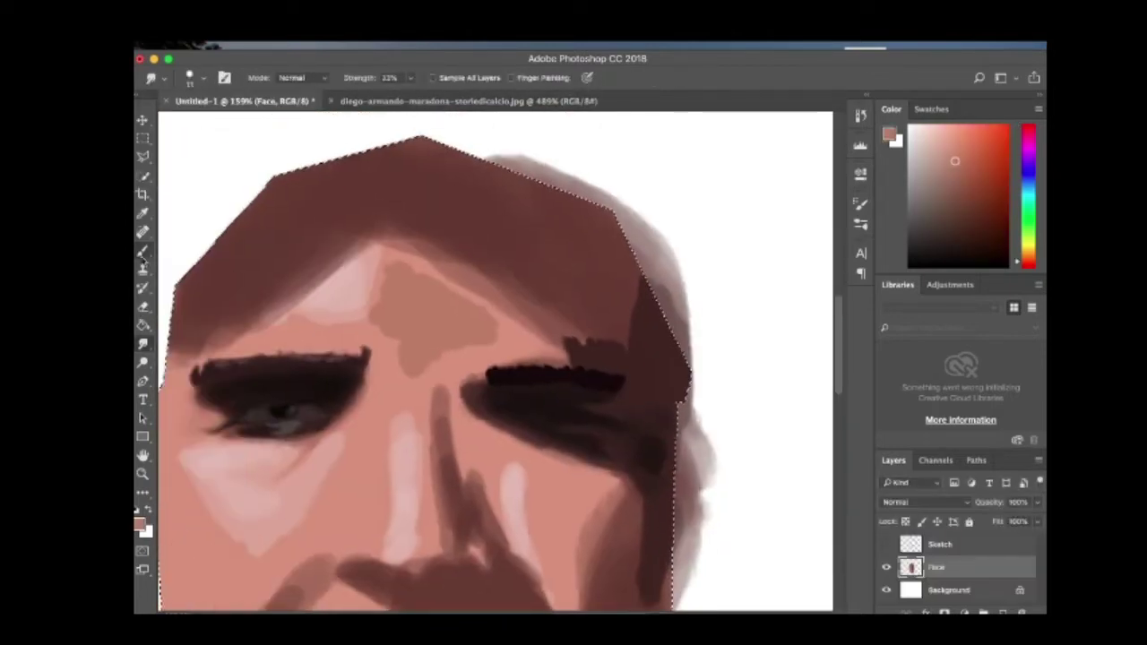
Lighten the centre of the forehead with a lighter orange-pink and blend it.
{"action": "left_click", "coordinate": [404, 302], "text": "alt"}
{"action": "mouse_move", "coordinate": [403, 302]}
{"action": "left_mouse_down"}
{"action": "mouse_move", "coordinate": [501, 320]}
{"action": "mouse_move", "coordinate": [387, 305]}
{"action": "left_mouse_up"}
{"action": "key", "text": "r"}
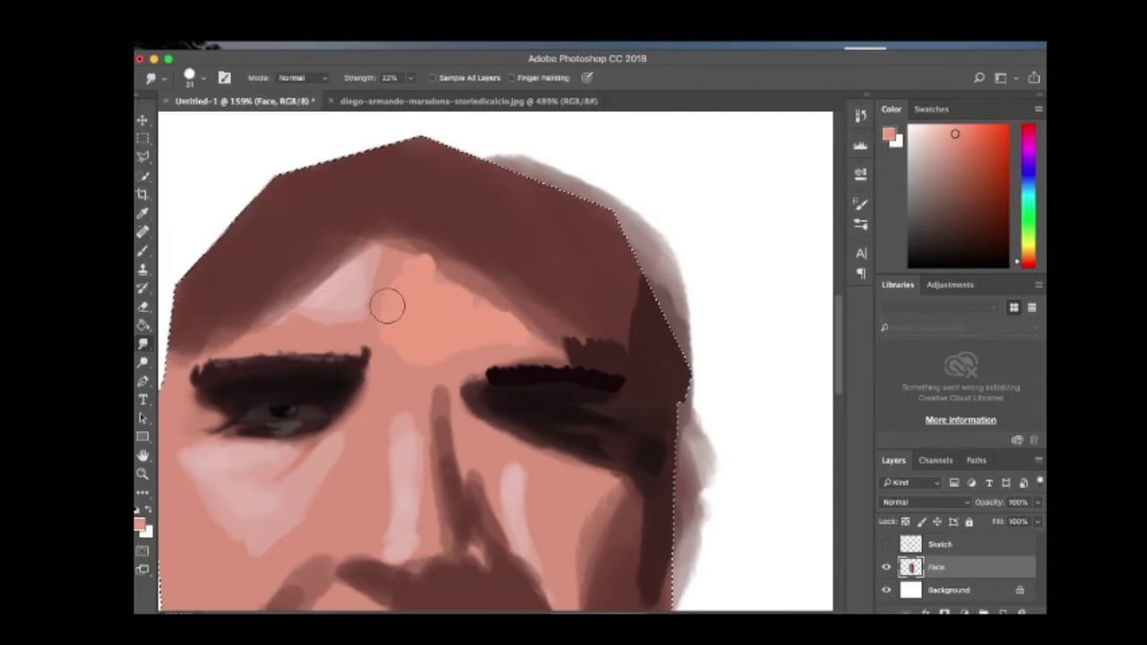
{"action": "mouse_move", "coordinate": [520, 329]}
{"action": "left_mouse_down"}
{"action": "mouse_move", "coordinate": [452, 281]}
{"action": "mouse_move", "coordinate": [512, 332]}
{"action": "left_mouse_up"}
{"action": "key", "text": "b"}
Paint the right forehead dark brown, blend it into the pink and smudge the right cheek shading.
{"action": "left_click", "coordinate": [609, 348], "text": "alt"}
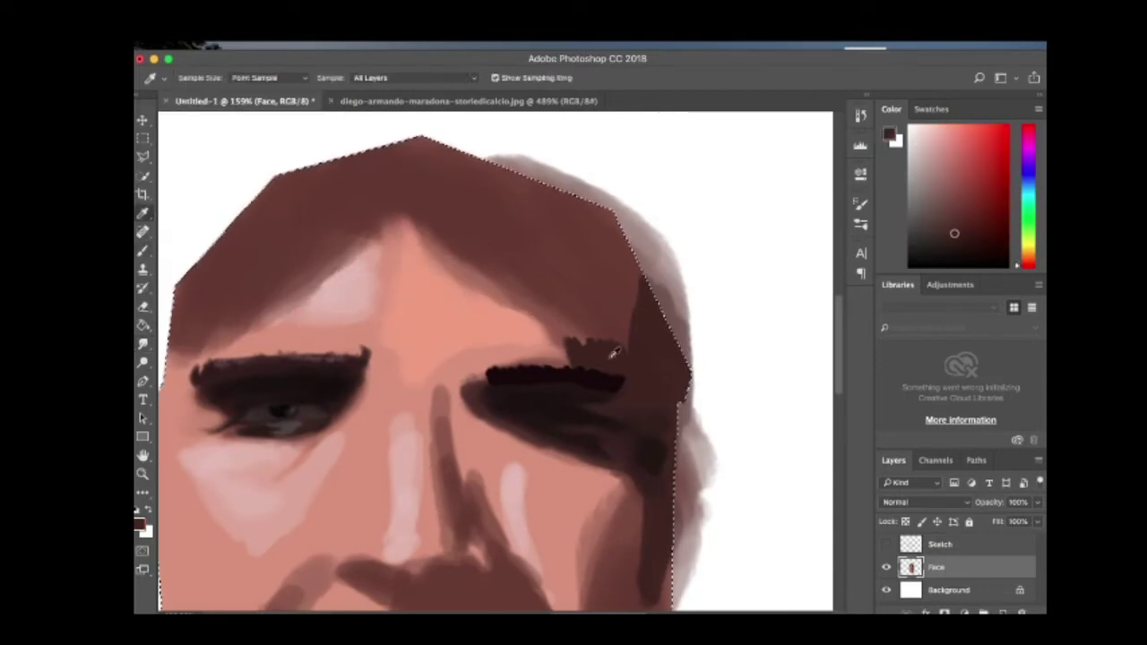
{"action": "mouse_move", "coordinate": [609, 349]}
{"action": "left_mouse_down"}
{"action": "mouse_move", "coordinate": [565, 245]}
{"action": "mouse_move", "coordinate": [588, 290]}
{"action": "mouse_move", "coordinate": [515, 231]}
{"action": "left_mouse_up"}
{"action": "key", "text": "r"}
{"action": "mouse_move", "coordinate": [574, 345]}
{"action": "left_mouse_down"}
{"action": "mouse_move", "coordinate": [546, 307]}
{"action": "mouse_move", "coordinate": [484, 316]}
{"action": "left_mouse_up"}
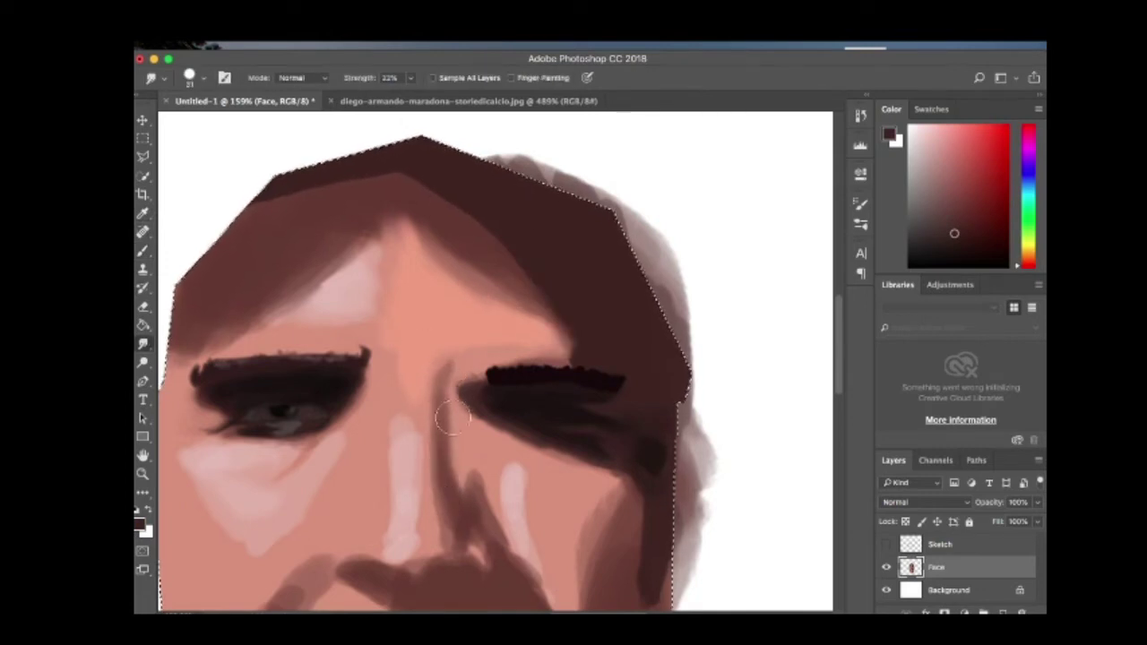
{"action": "key", "text": "ctrl+Tab"}
{"action": "key", "text": "ctrl+Tab"}
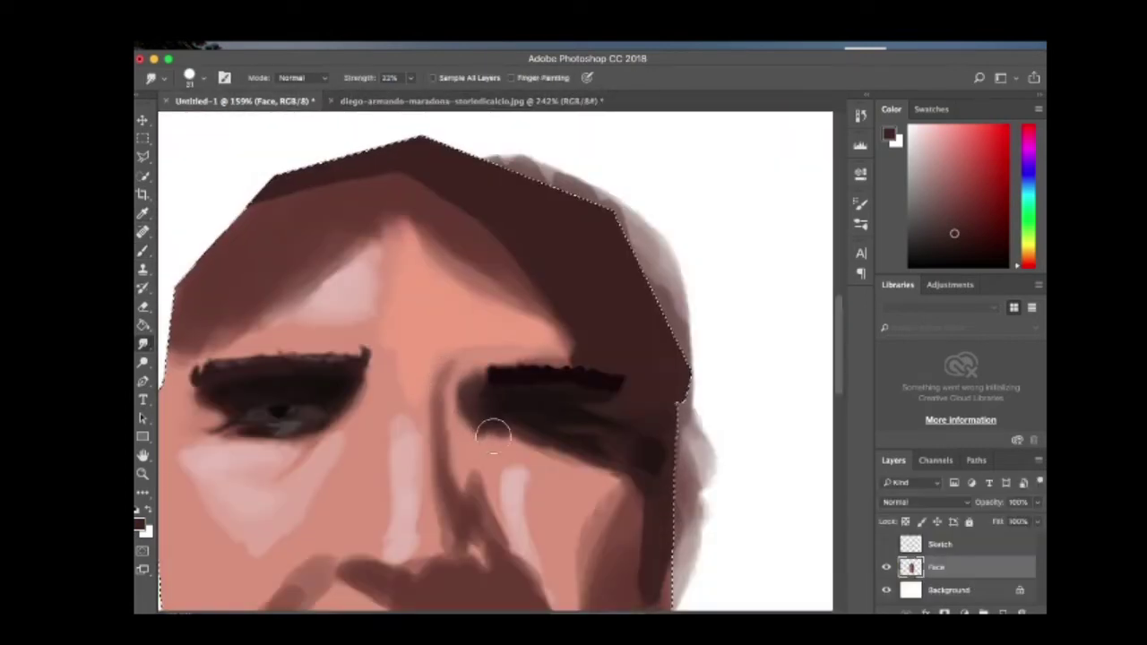
{"action": "mouse_move", "coordinate": [492, 436]}
{"action": "left_mouse_down"}
{"action": "mouse_move", "coordinate": [538, 442]}
{"action": "mouse_move", "coordinate": [559, 482]}
{"action": "left_mouse_up"}
Sample a pink skin colour and soften the pink cheek highlight.
{"action": "key", "text": "ctrl+Tab"}
{"action": "key", "text": "ctrl+Tab"}
{"action": "key", "text": "b"}
{"action": "left_click", "coordinate": [389, 261], "text": "alt"}
{"action": "left_click", "coordinate": [398, 104]}
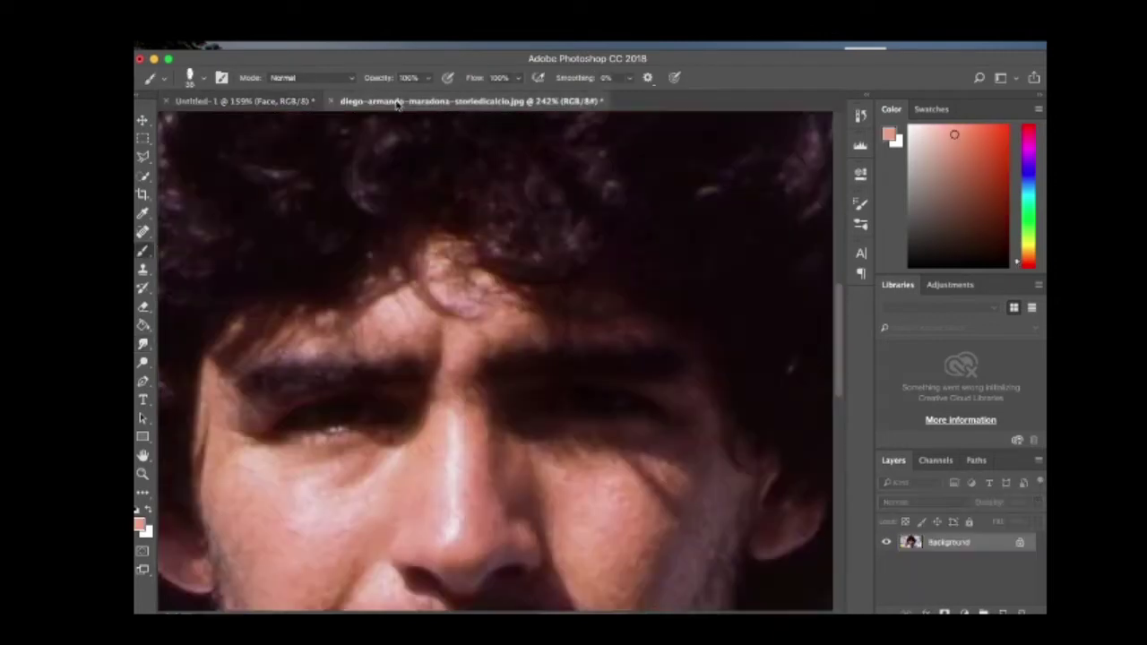
{"action": "key", "text": "ctrl+Tab"}
{"action": "key", "text": "r"}
{"action": "mouse_move", "coordinate": [561, 466]}
{"action": "left_mouse_down"}
{"action": "mouse_move", "coordinate": [525, 400]}
{"action": "mouse_move", "coordinate": [571, 352]}
{"action": "mouse_move", "coordinate": [538, 371]}
{"action": "mouse_move", "coordinate": [500, 342]}
{"action": "mouse_move", "coordinate": [515, 375]}
{"action": "mouse_move", "coordinate": [557, 366]}
{"action": "mouse_move", "coordinate": [558, 350]}
{"action": "mouse_move", "coordinate": [599, 364]}
{"action": "left_mouse_up"}
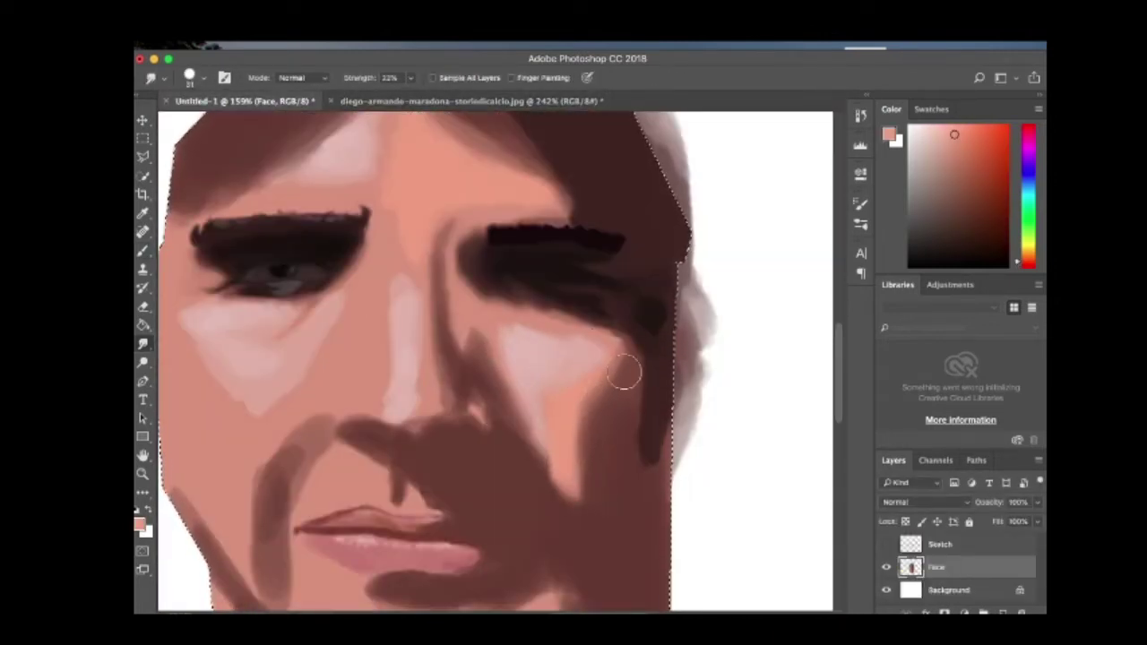
{"action": "key", "text": "ctrl+Tab"}
{"action": "key", "text": "ctrl+Tab"}
Sample a darker beard brown and create a new layer named Barba.
{"action": "key", "text": "ctrl+Tab"}
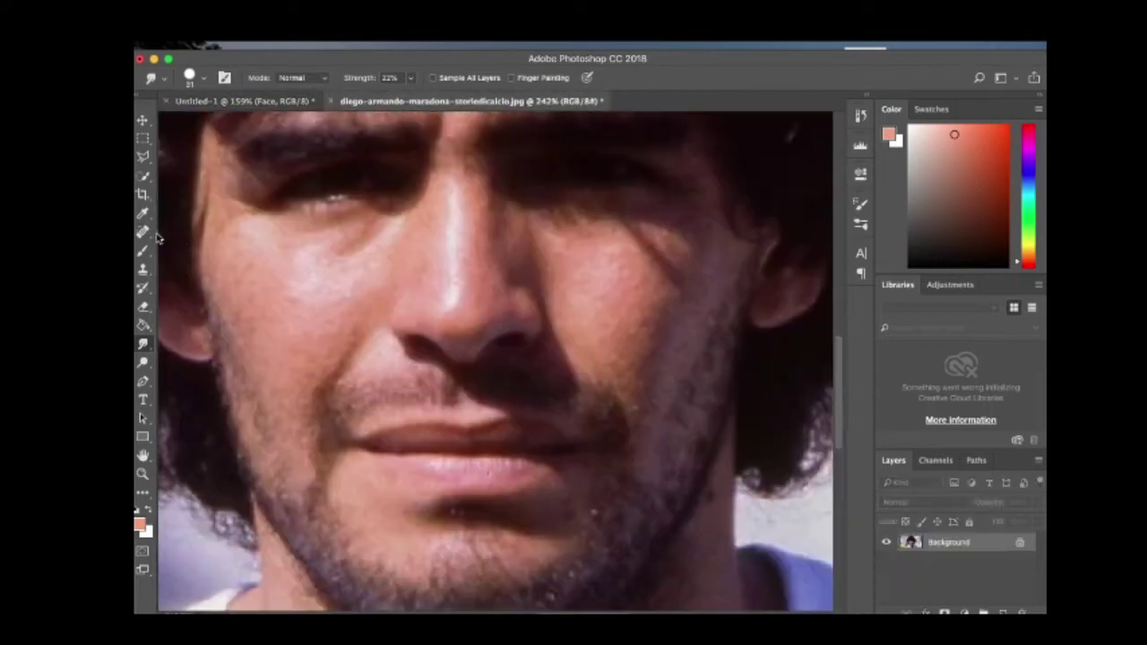
{"action": "key", "text": "i"}
{"action": "left_click", "coordinate": [160, 240]}
{"action": "scroll", "coordinate": [483, 358], "scroll_direction": "down", "scroll_amount": 3}
{"action": "key", "text": "m"}
{"action": "key", "text": "ctrl+Tab"}
{"action": "key", "text": "ctrl+shift+n"}
Name the new layer 'Barba' and lasso the beard area around the mouth and jaw.
{"action": "type", "text": "Barba"}
{"action": "key", "text": "Return"}
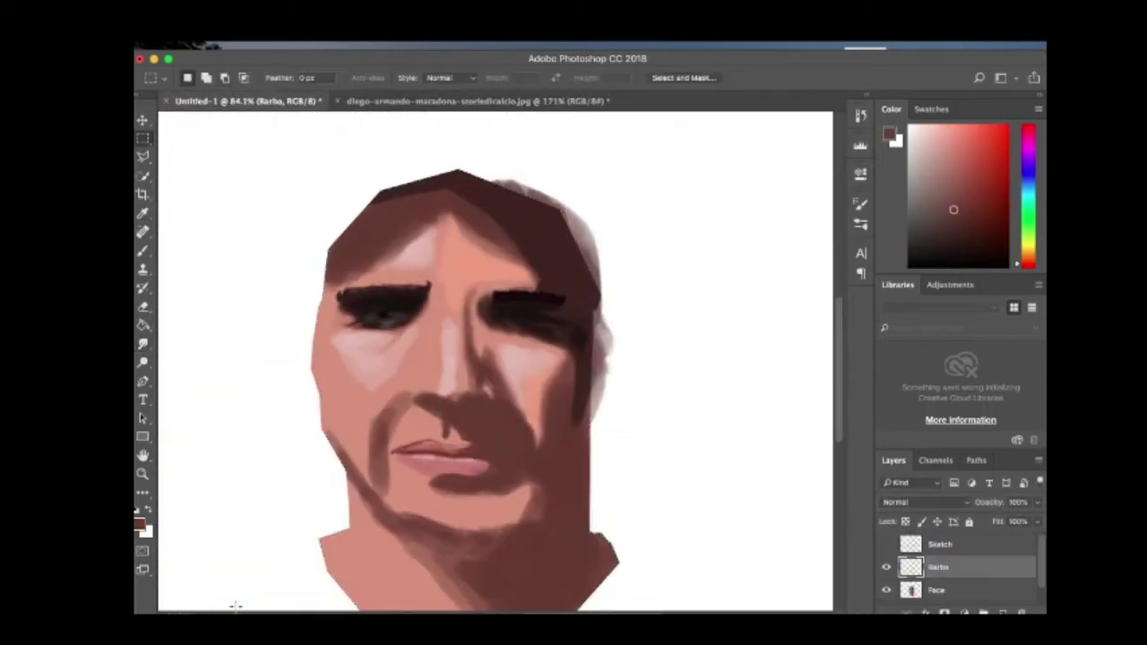
{"action": "key", "text": "ctrl+Tab"}
{"action": "key", "text": "ctrl+Tab"}
{"action": "key", "text": "l"}
{"action": "mouse_move", "coordinate": [346, 511]}
{"action": "left_mouse_down"}
{"action": "mouse_move", "coordinate": [409, 103]}
{"action": "mouse_move", "coordinate": [410, 126]}
{"action": "left_mouse_up"}
{"action": "left_click", "coordinate": [438, 101]}
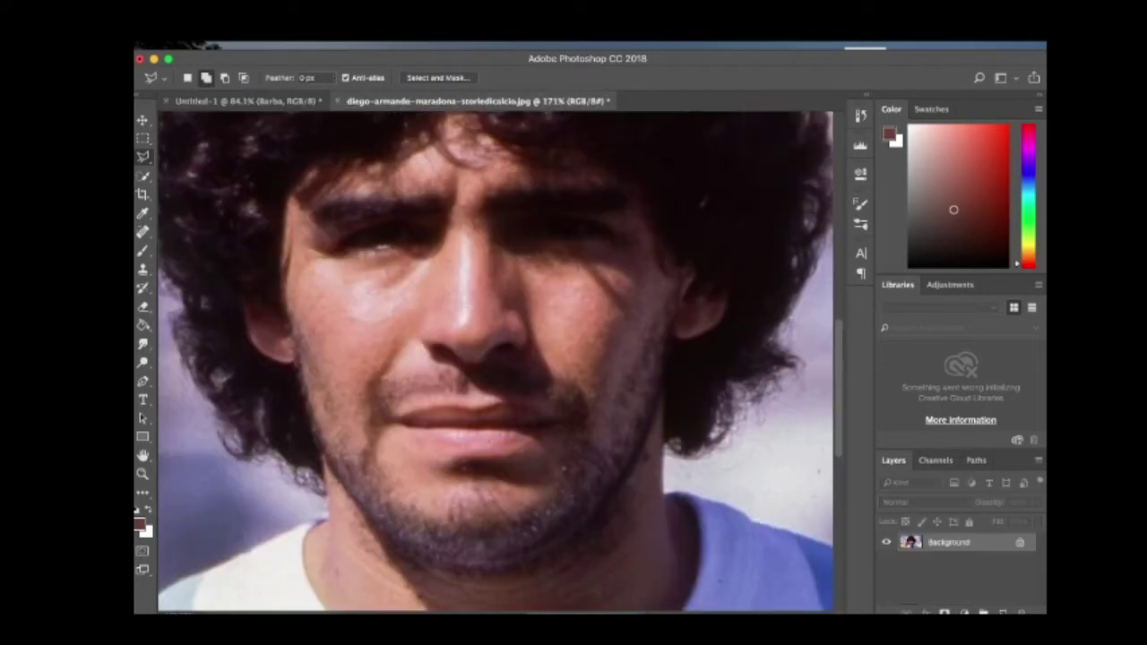
{"action": "key", "text": "ctrl+Tab"}
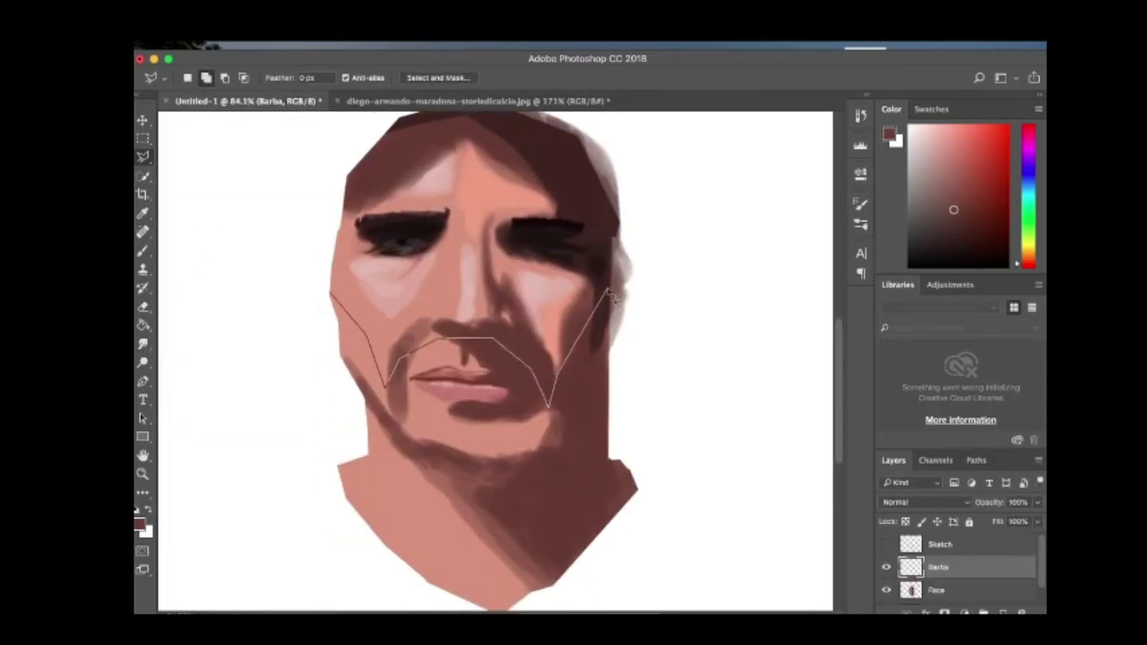
{"action": "double_click", "coordinate": [328, 348]}
Fill the beard selection with dark brown using the Paint Bucket.
{"action": "left_click", "coordinate": [886, 544]}
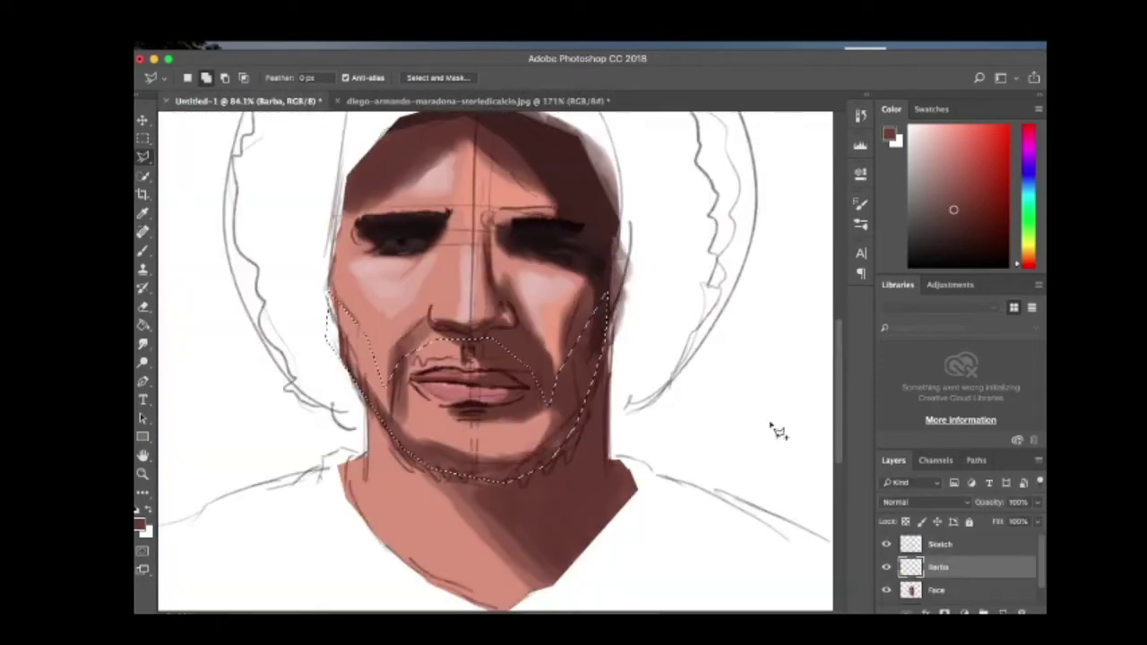
{"action": "key", "text": "g"}
{"action": "left_click", "coordinate": [422, 421]}
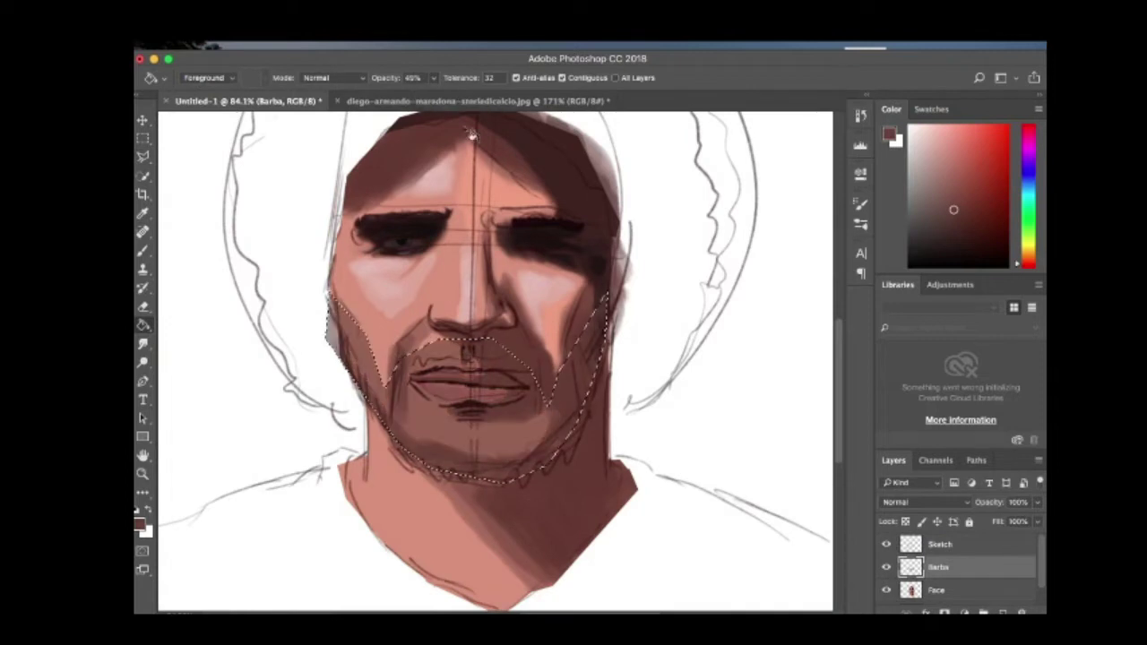
{"action": "key", "text": "r"}
{"action": "right_click", "coordinate": [315, 263]}
{"action": "key", "text": "Escape"}
Select the Eraser after browsing the brush presets in Brush Settings.
{"action": "key", "text": "b"}
{"action": "key", "text": "F5"}
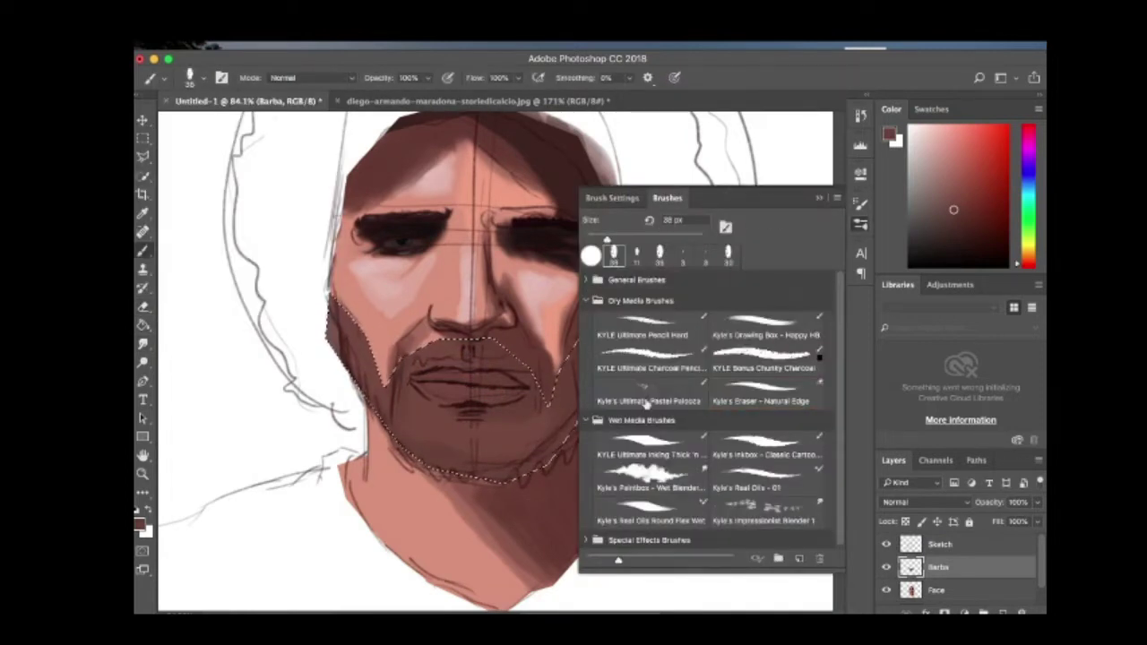
{"action": "scroll", "coordinate": [685, 488], "scroll_direction": "down", "scroll_amount": 1}
{"action": "scroll", "coordinate": [843, 378], "scroll_direction": "down", "scroll_amount": 5}
{"action": "key", "text": "e"}
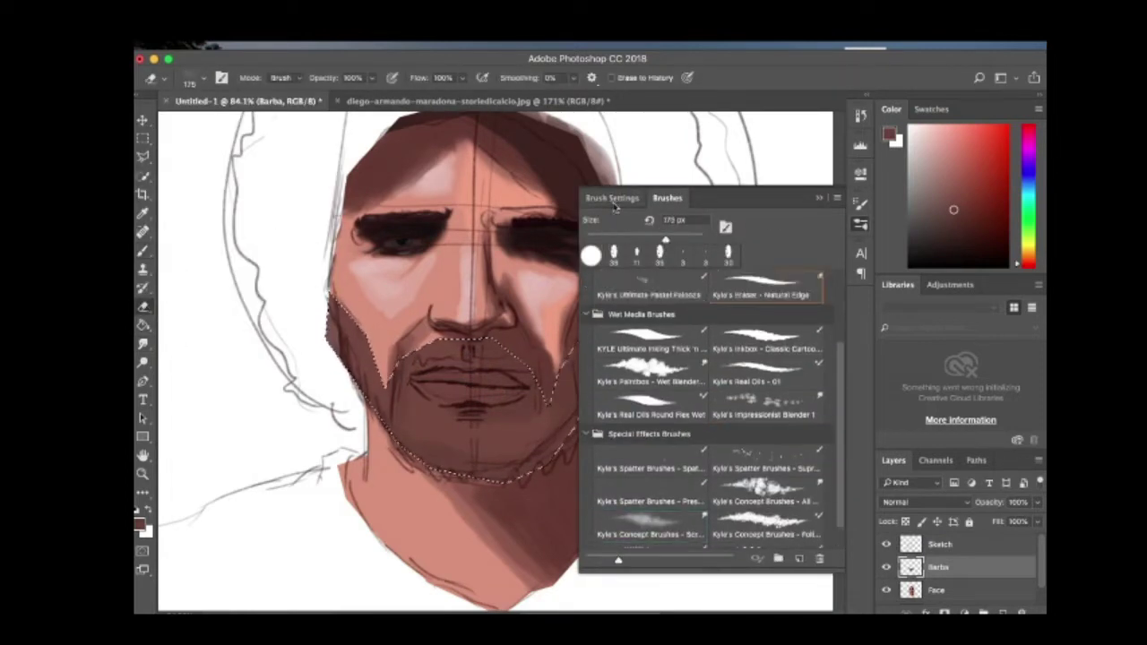
{"action": "key", "text": "F5"}
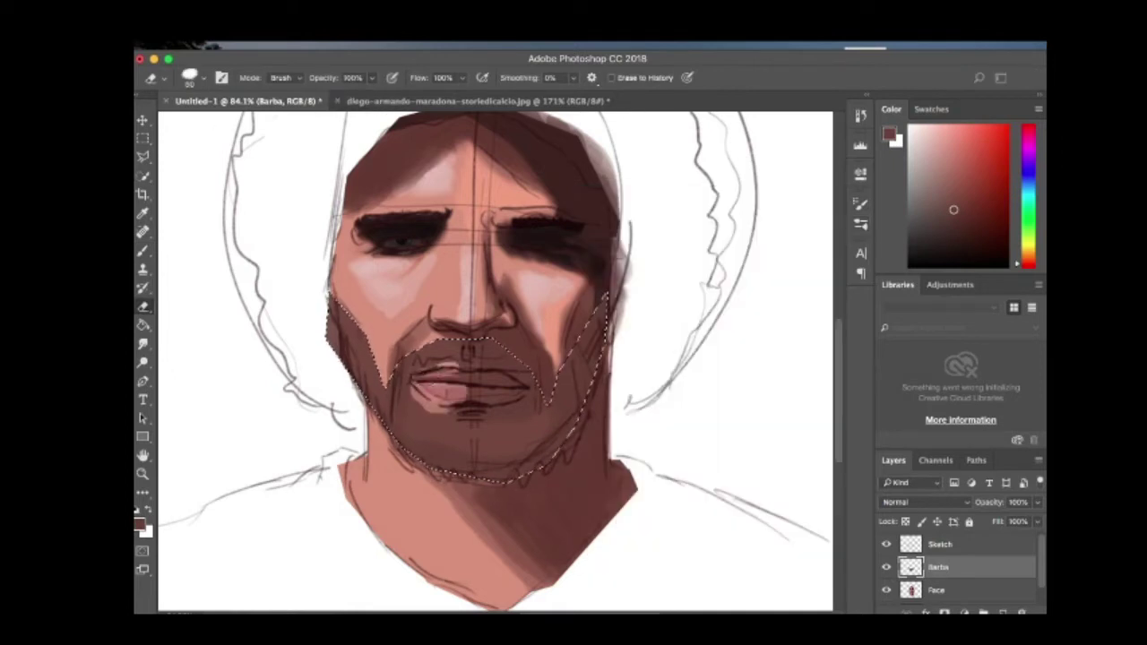
{"action": "key", "text": "ctrl+Tab"}
{"action": "key", "text": "ctrl+Tab"}
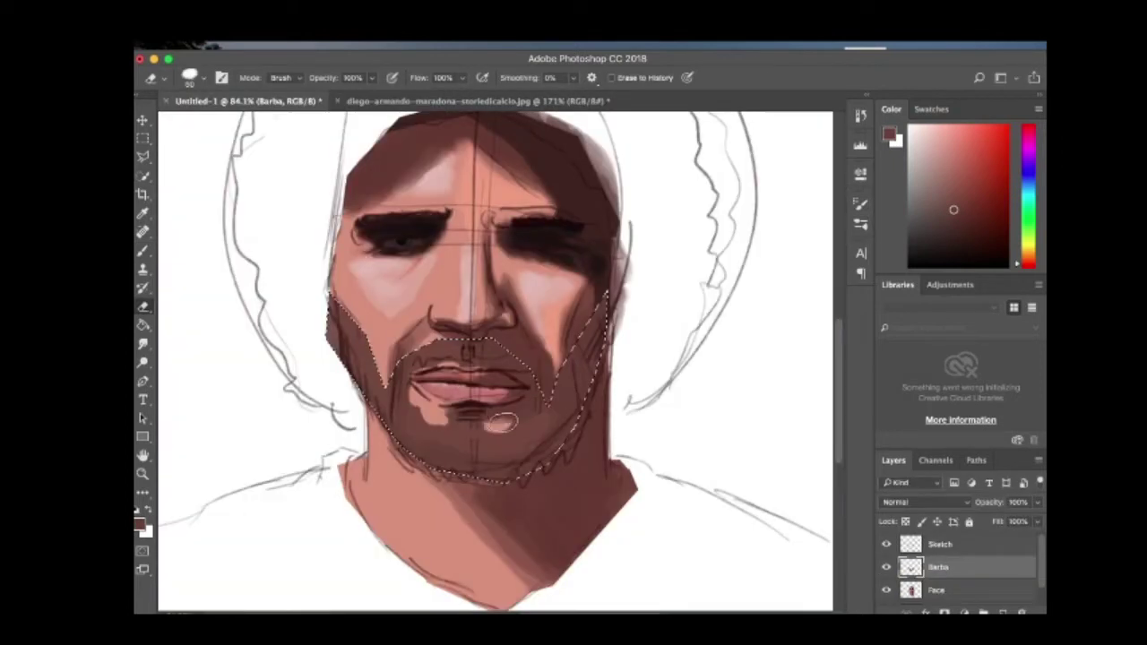
Enable a Texture brush for the Eraser and set Opacity 27% and Flow 15%.
{"action": "key", "text": "F5"}
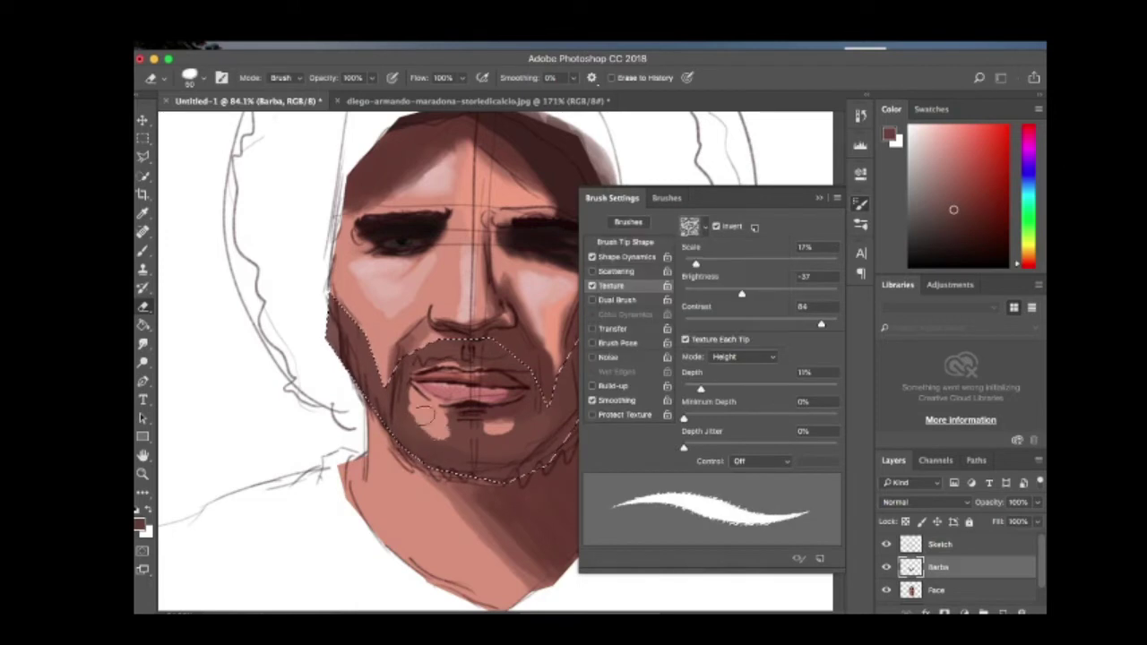
{"action": "key", "text": "6"}
{"action": "key", "text": "7"}
{"action": "scroll", "coordinate": [345, 307], "scroll_direction": "up", "scroll_amount": 1}
{"action": "scroll", "coordinate": [345, 307], "scroll_direction": "left", "scroll_amount": 1}
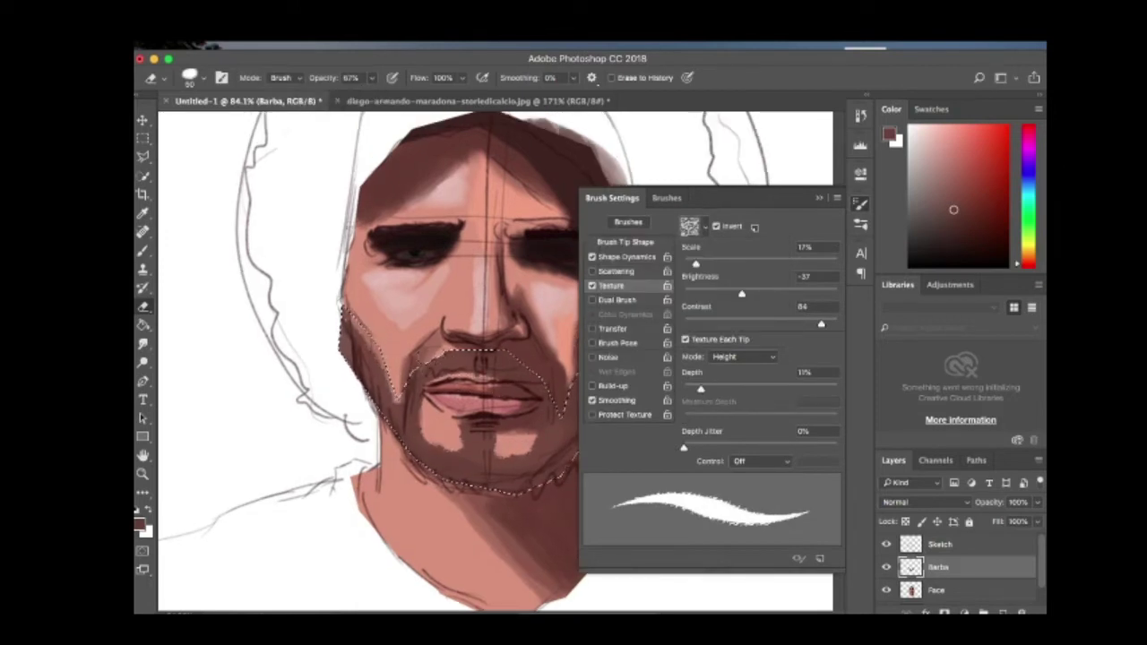
{"action": "scroll", "coordinate": [559, 411], "scroll_direction": "up", "scroll_amount": 2}
{"action": "key", "text": "F5"}
{"action": "left_click_drag", "start_coordinate": [462, 77], "coordinate": [387, 87]}
{"action": "key", "text": "2"}
{"action": "key", "text": "7"}
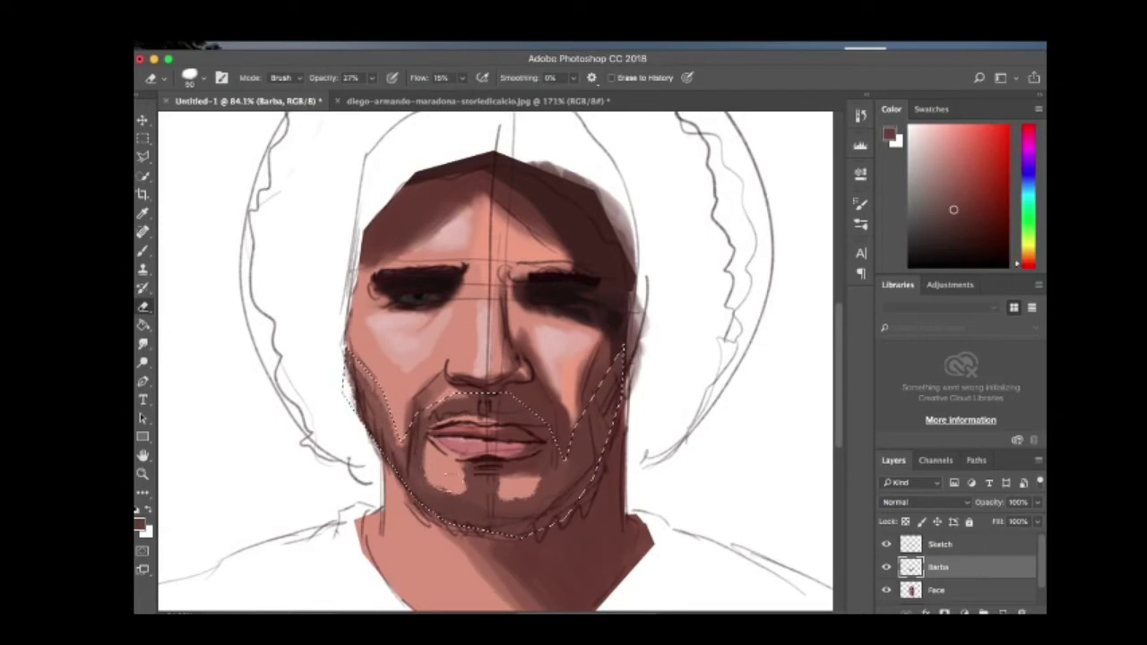
Lasso the beard on the right cheek, fill it darker, and deselect.
{"action": "key", "text": "l"}
{"action": "key", "text": "shift+l"}
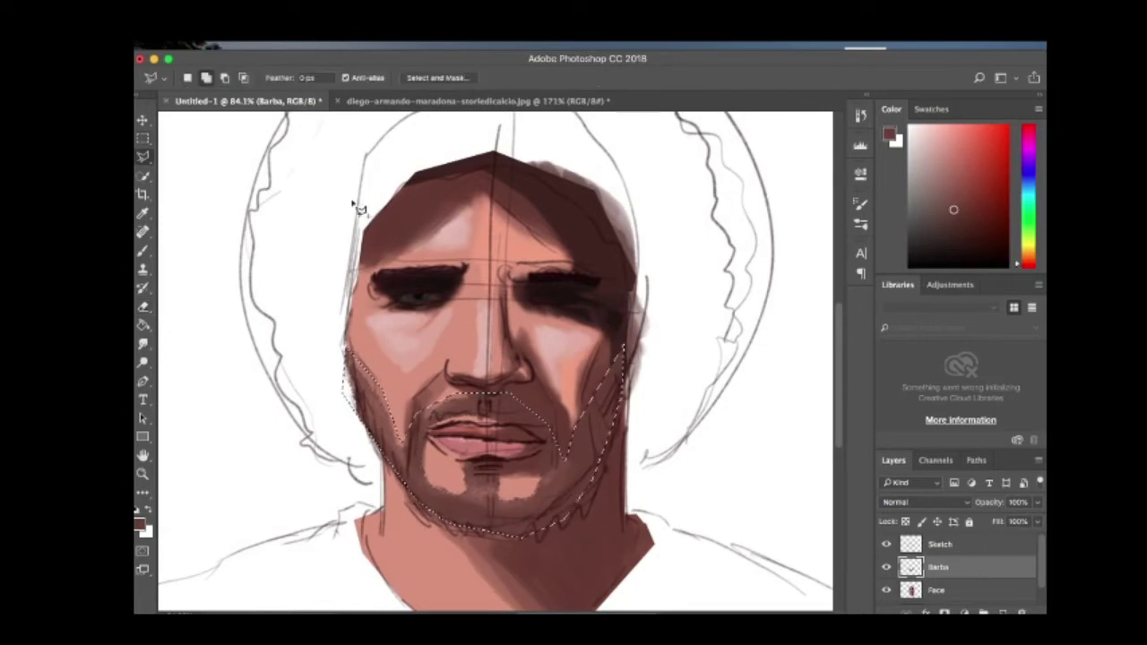
{"action": "left_click_drag", "start_coordinate": [545, 534], "coordinate": [512, 434]}
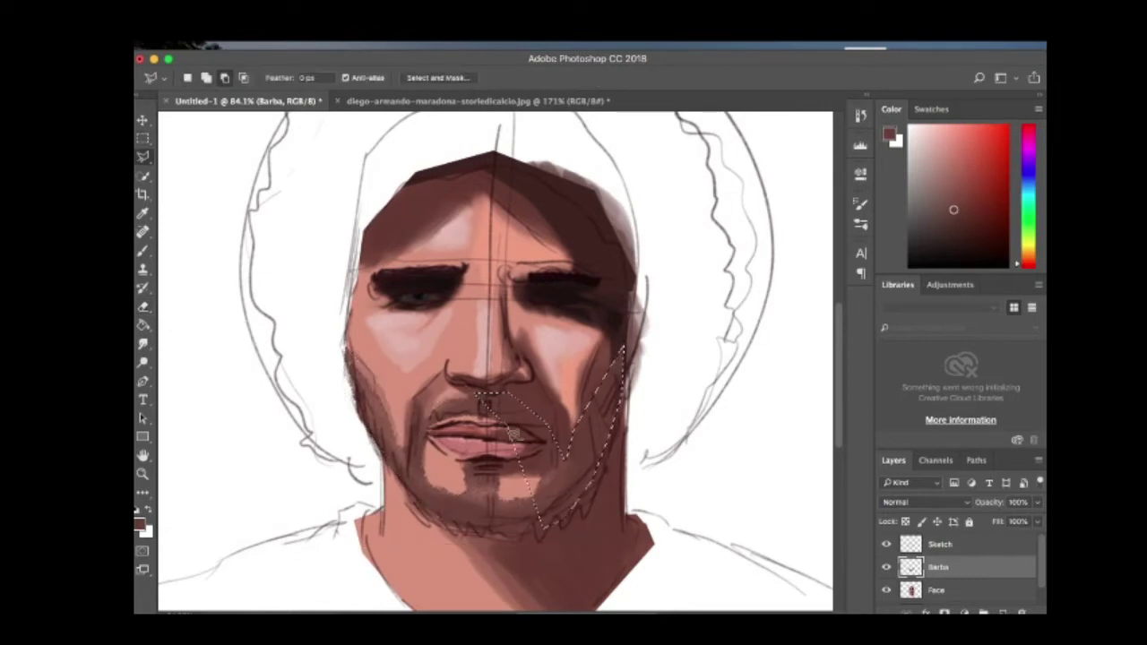
{"action": "key", "text": "g"}
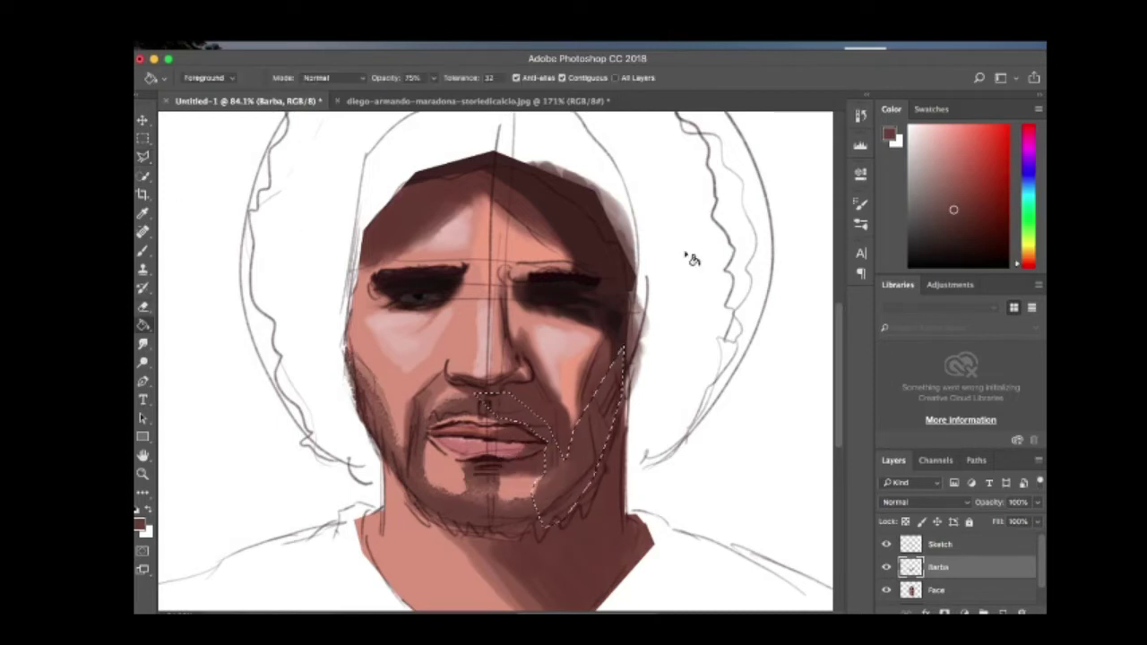
{"action": "left_click", "coordinate": [599, 454]}
{"action": "key", "text": "e"}
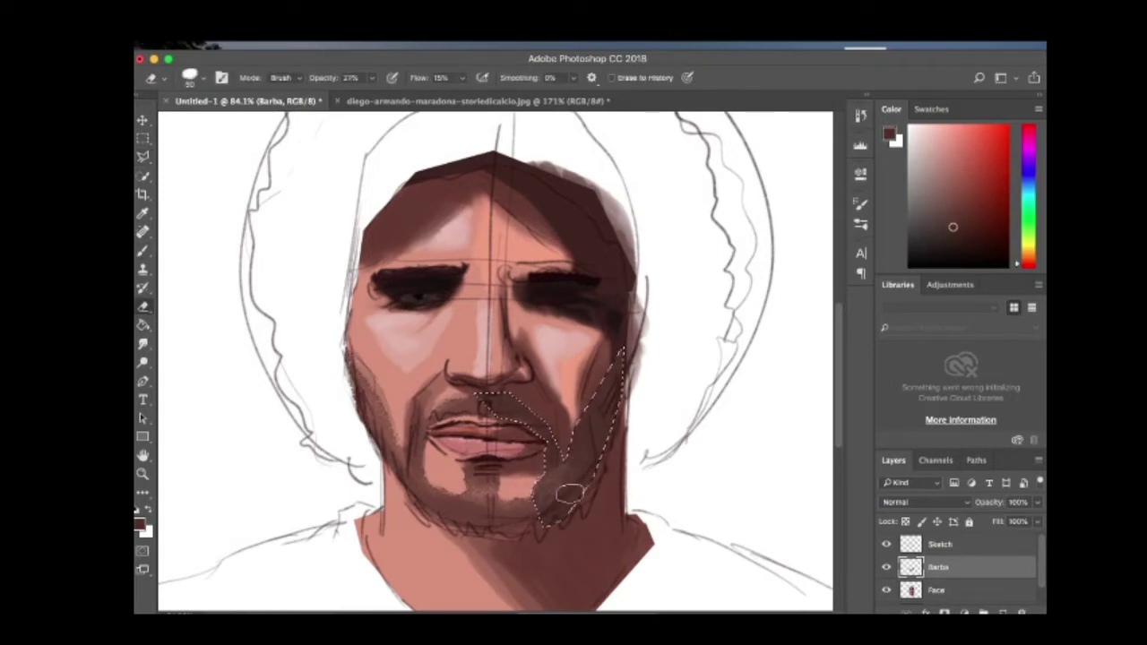
{"action": "key", "text": "ctrl+d"}
{"action": "key", "text": "ctrl+Tab"}
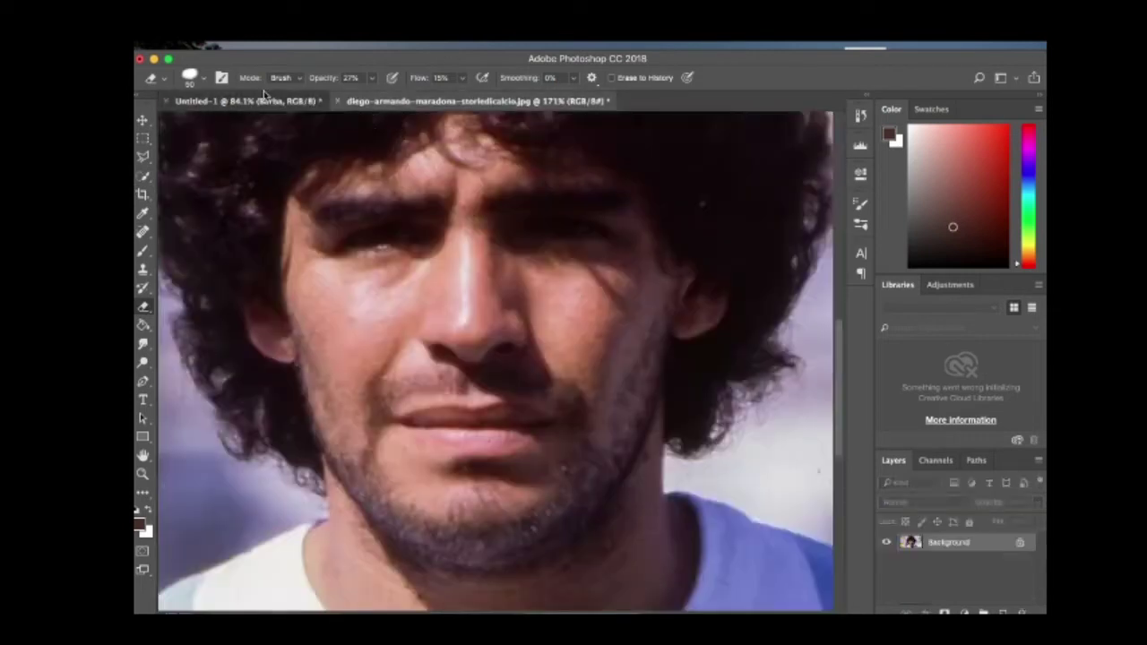
{"action": "key", "text": "ctrl+Tab"}
{"action": "scroll", "coordinate": [574, 475], "scroll_direction": "down", "scroll_amount": 1}
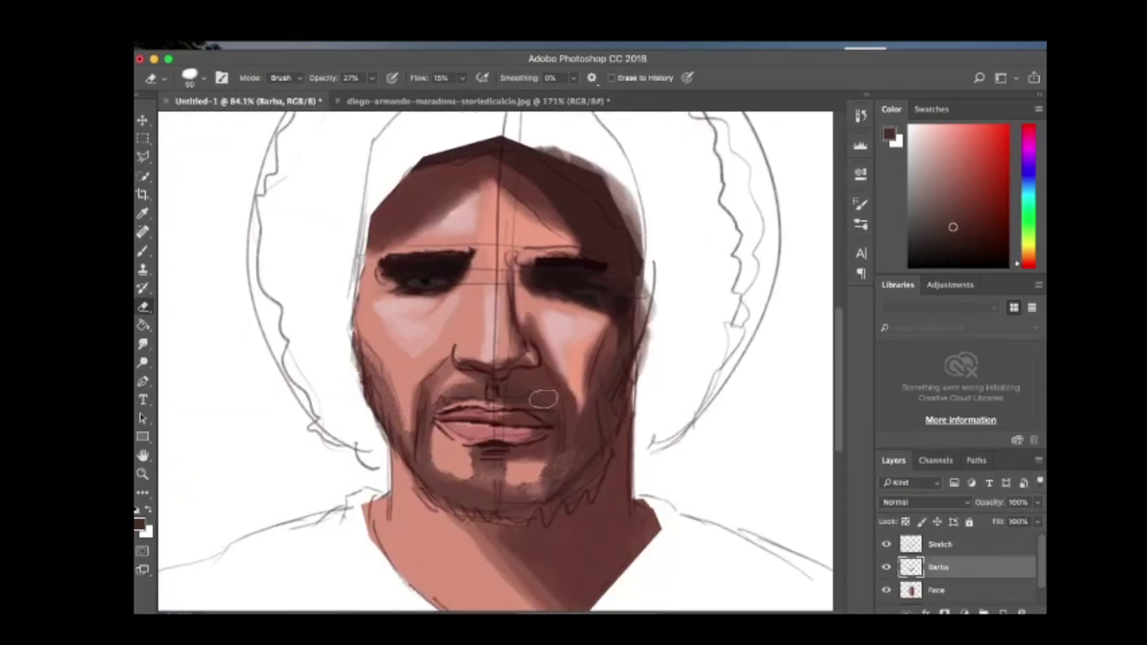
{"action": "scroll", "coordinate": [543, 398], "scroll_direction": "up", "scroll_amount": 1}
Set up a smaller Smudge brush at 75% strength.
{"action": "key", "text": "b"}
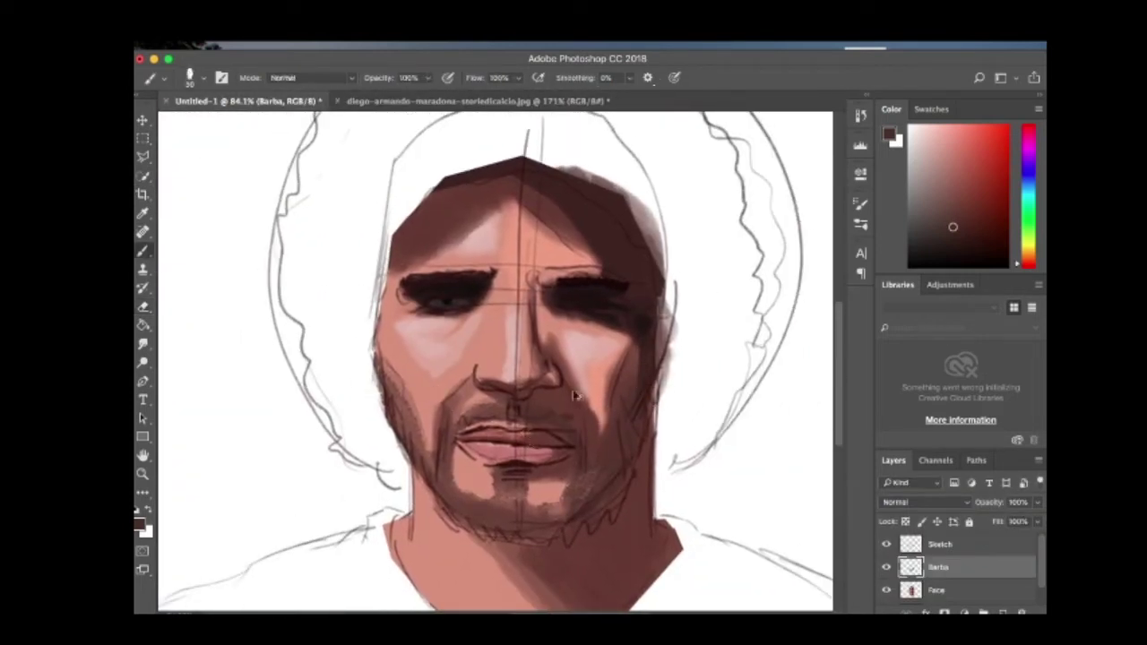
{"action": "left_click", "coordinate": [143, 344]}
{"action": "left_click", "coordinate": [190, 78]}
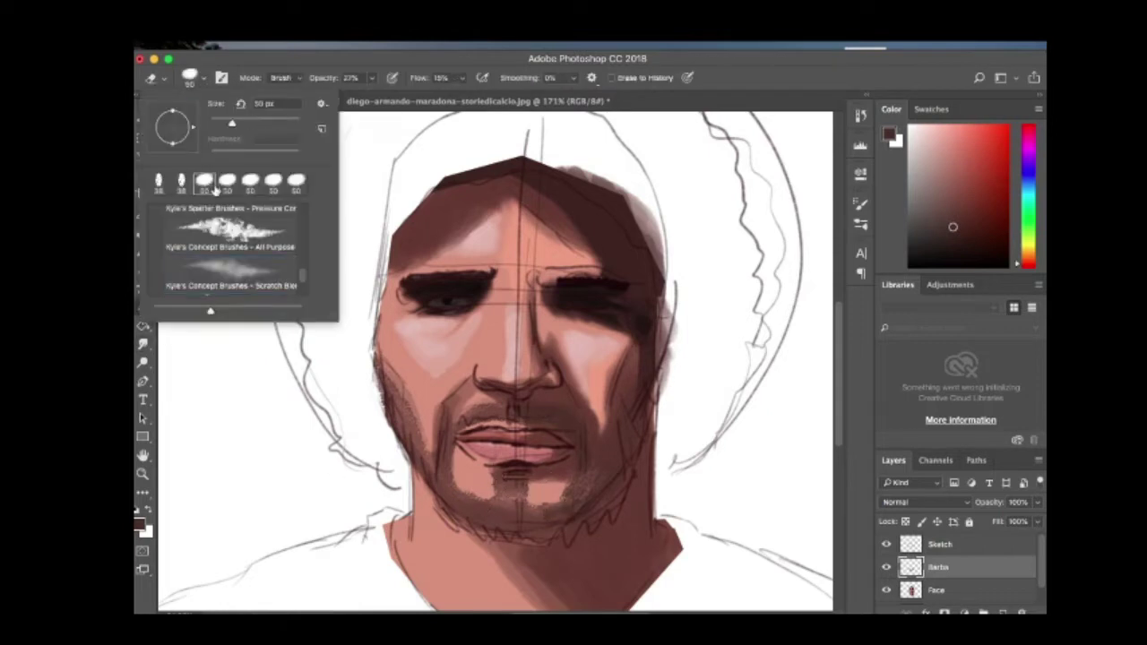
{"action": "left_click", "coordinate": [224, 78]}
{"action": "left_click", "coordinate": [612, 197]}
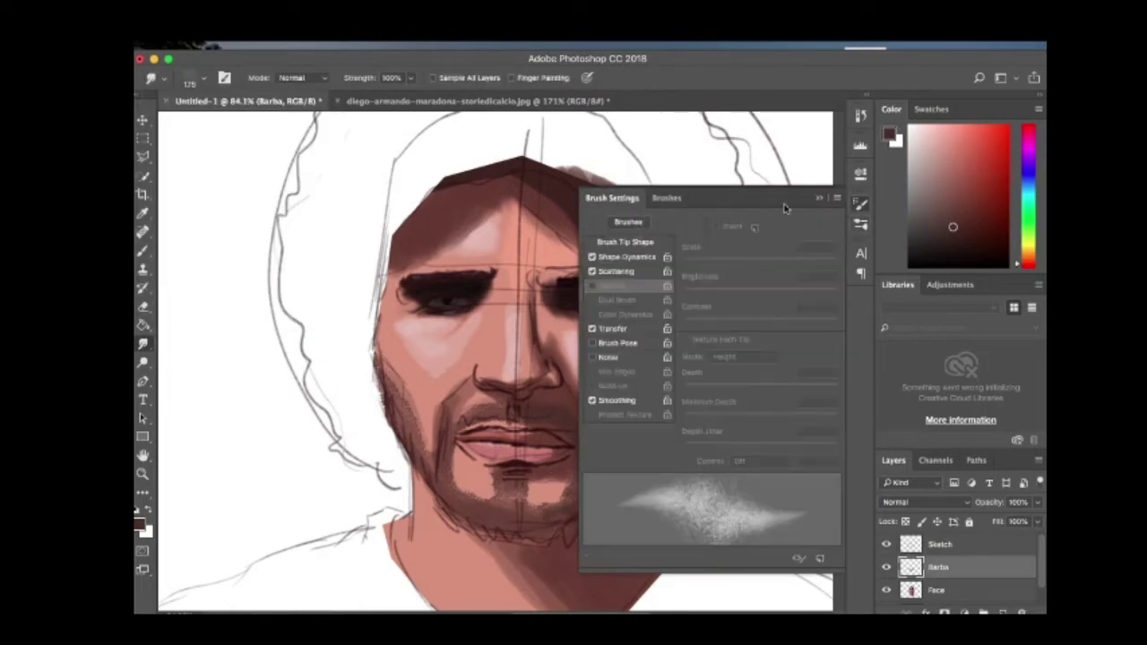
{"action": "left_click", "coordinate": [860, 204]}
{"action": "left_click", "coordinate": [190, 78]}
{"action": "key", "text": "7"}
{"action": "key", "text": "5"}
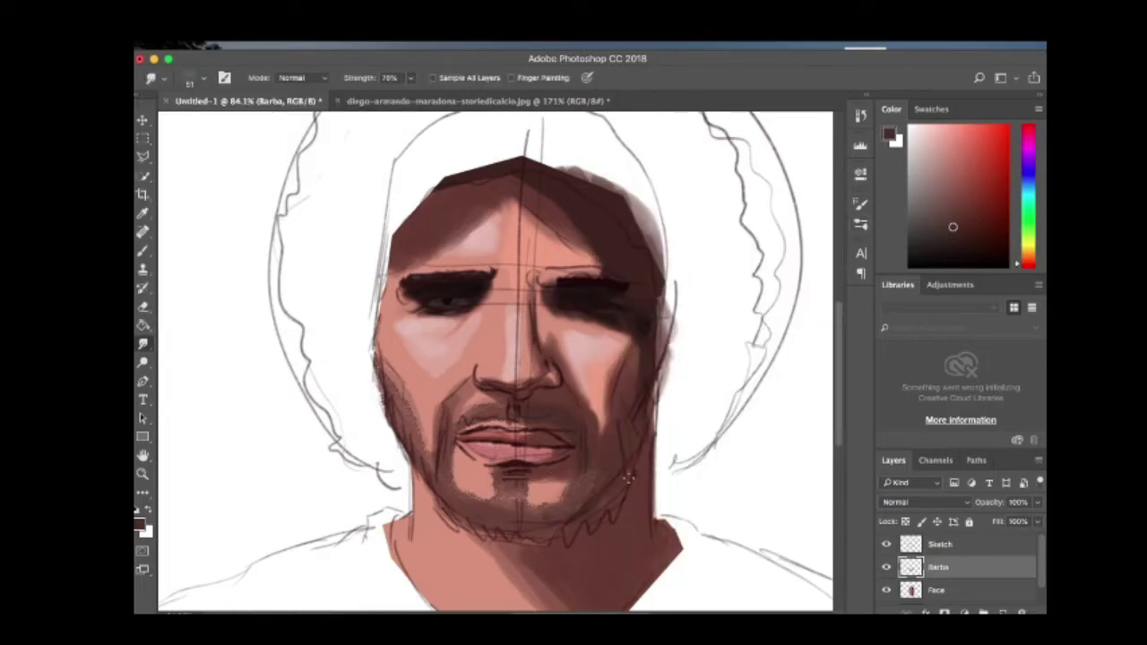
Lower the Eraser flow to 33% and zoom in on the face.
{"action": "key", "text": "e"}
{"action": "key", "text": "shift+3"}
{"action": "key", "text": "shift+3"}
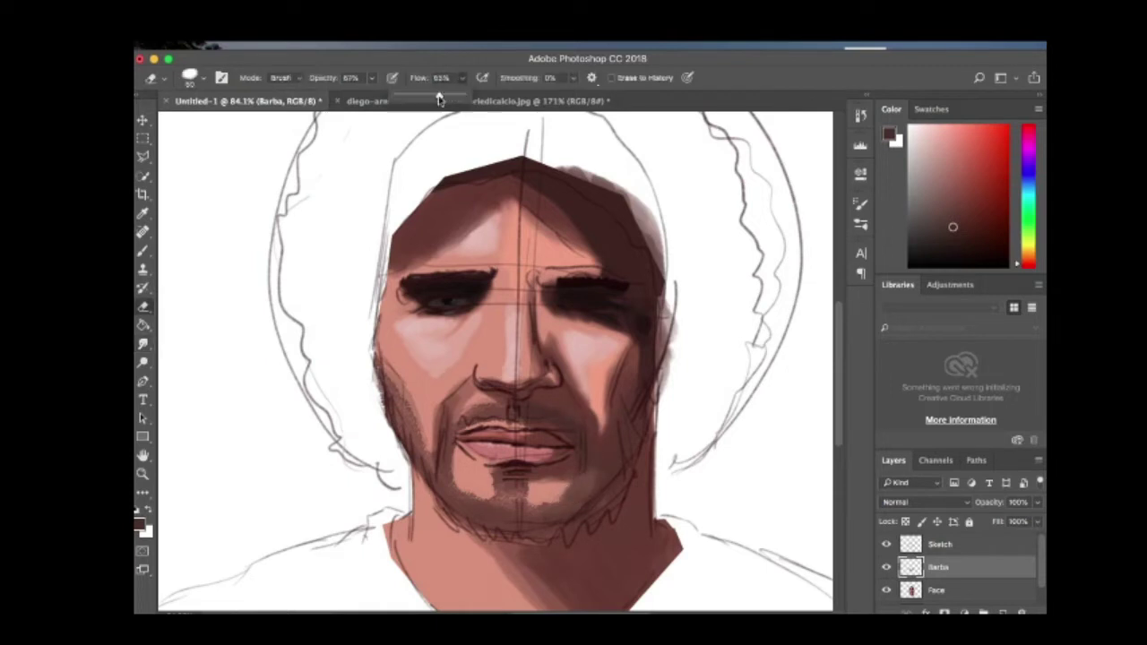
{"action": "left_click", "coordinate": [190, 78]}
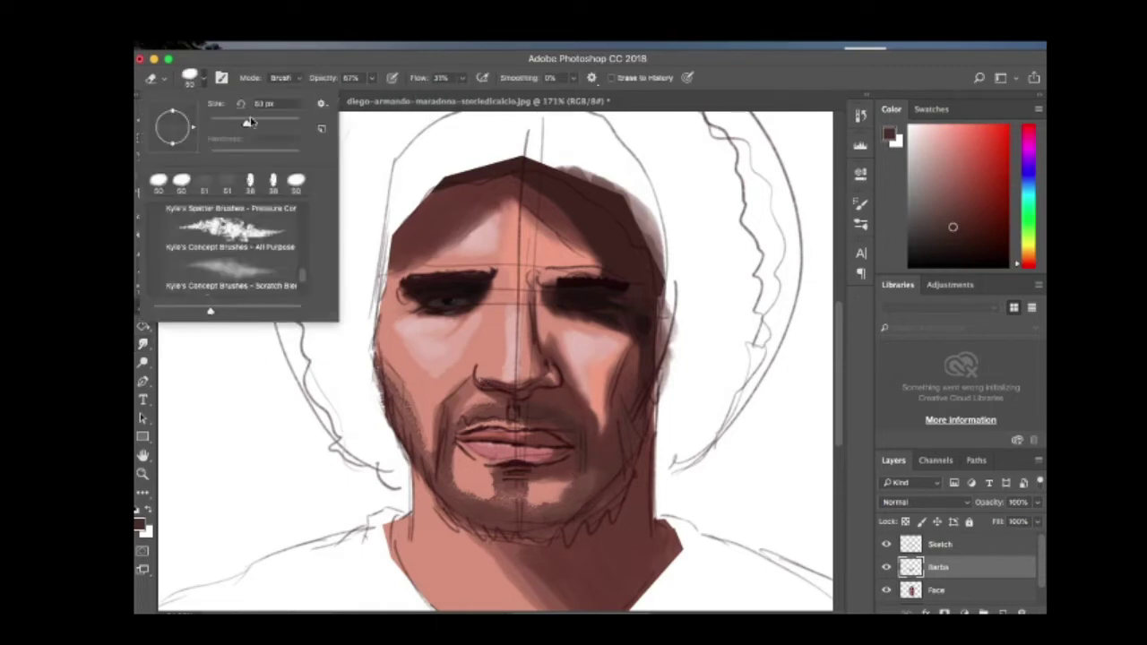
{"action": "left_click", "coordinate": [190, 78]}
{"action": "key", "text": "b"}
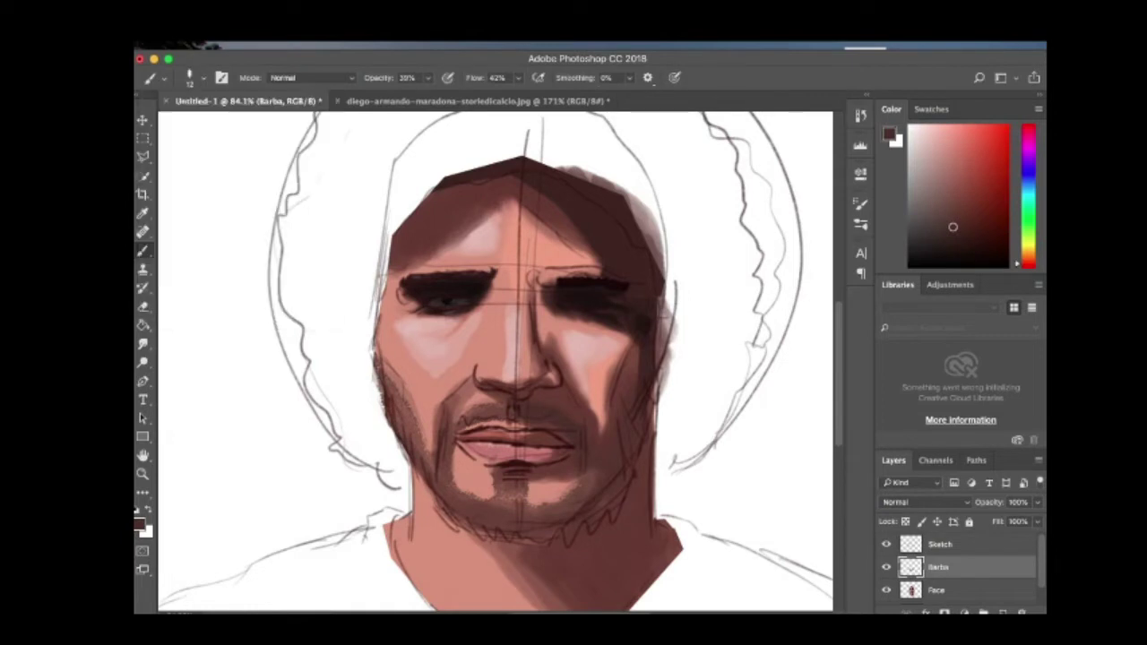
{"action": "key", "text": "super+plus"}
{"action": "key", "text": "super+plus"}
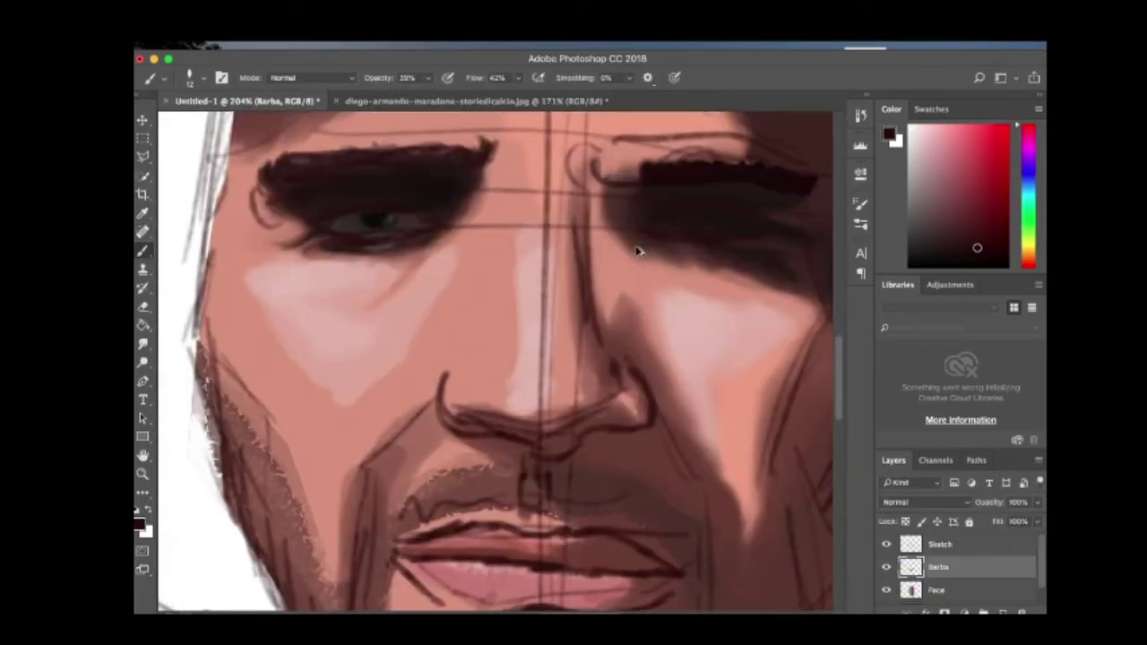
Make the Face layer active and pick a 15 px round Smudge brush.
{"action": "key", "text": "alt+bracketleft"}
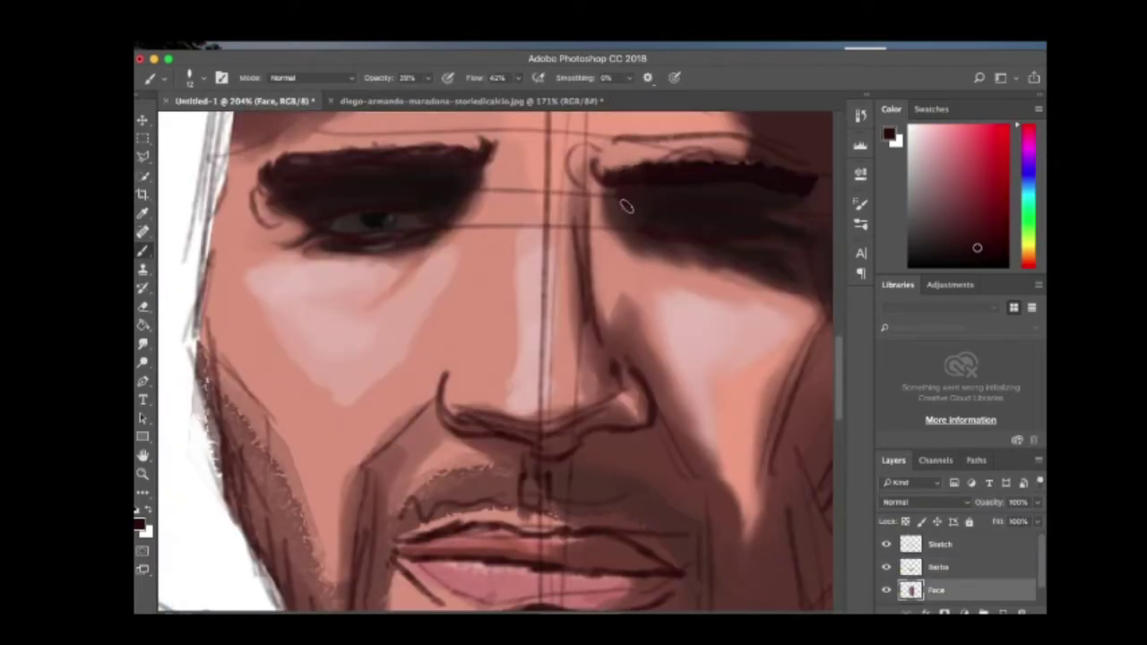
{"action": "key", "text": "r"}
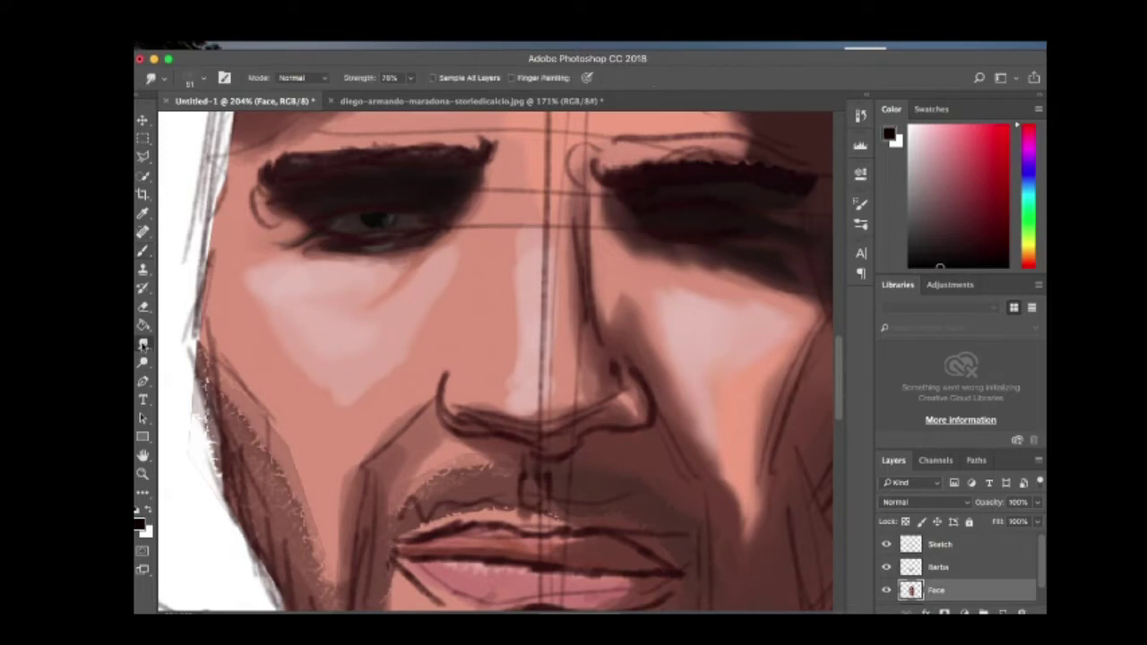
{"action": "left_click", "coordinate": [190, 78]}
{"action": "scroll", "coordinate": [305, 247], "scroll_direction": "up", "scroll_amount": 3}
{"action": "key", "text": "b"}
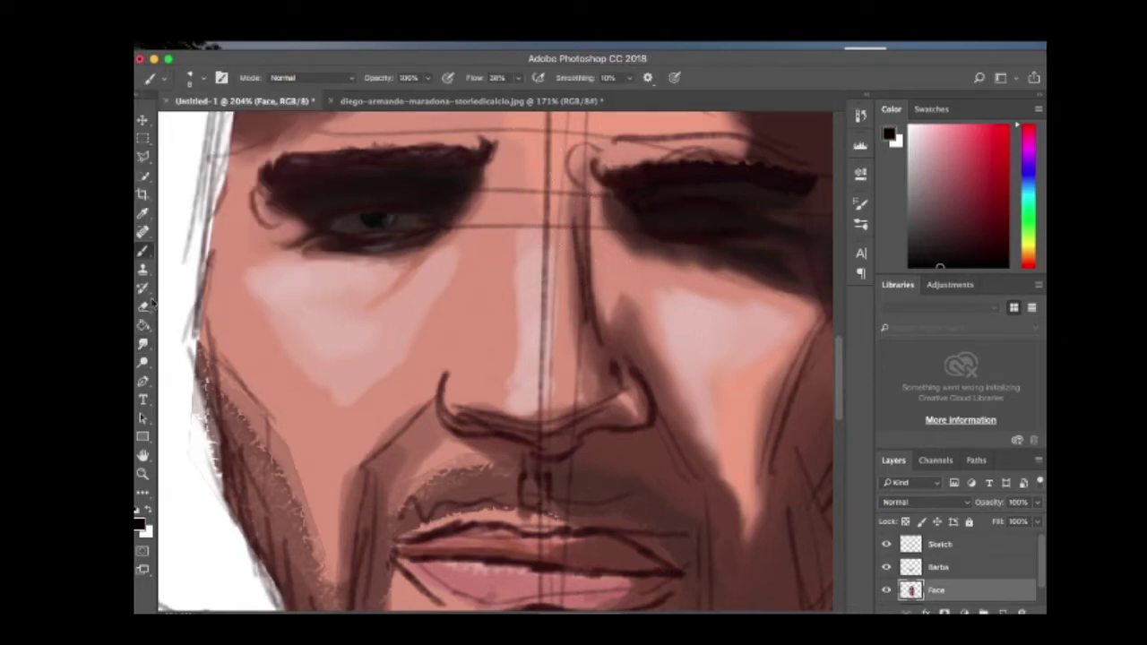
{"action": "key", "text": "r"}
{"action": "left_click", "coordinate": [190, 78]}
{"action": "scroll", "coordinate": [303, 222], "scroll_direction": "up", "scroll_amount": 5}
{"action": "scroll", "coordinate": [303, 221], "scroll_direction": "up", "scroll_amount": 3}
{"action": "double_click", "coordinate": [303, 224]}
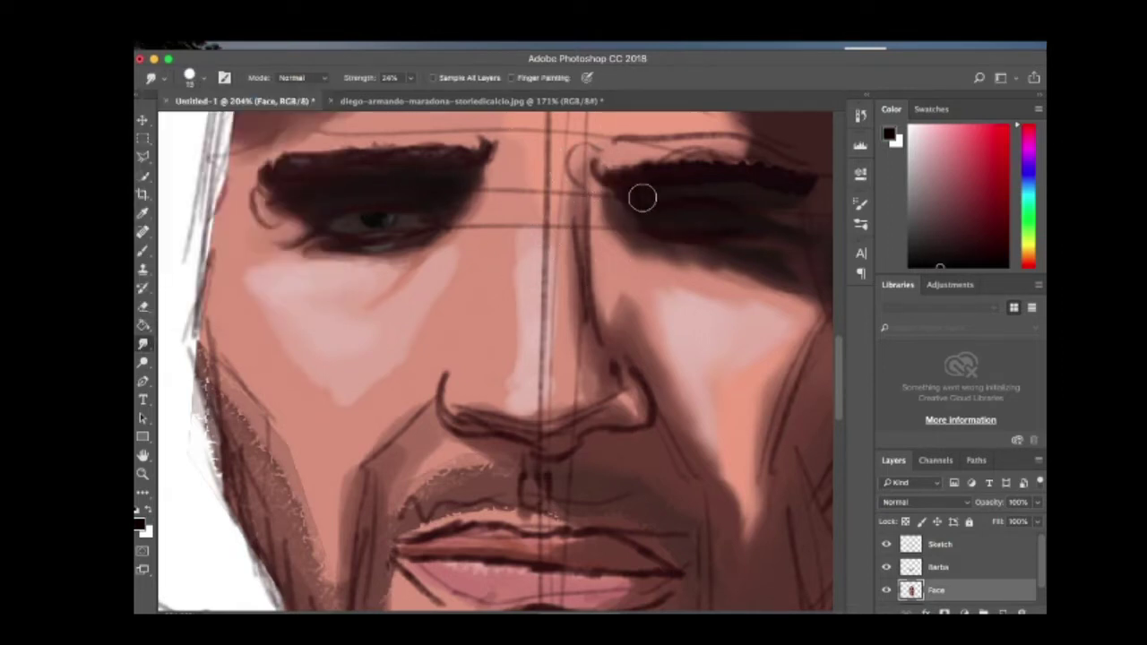
Sample dark tones from the eyebrow and eye and paint over the white stroke by the eye.
{"action": "key", "text": "b"}
{"action": "left_click", "coordinate": [666, 206], "text": "alt"}
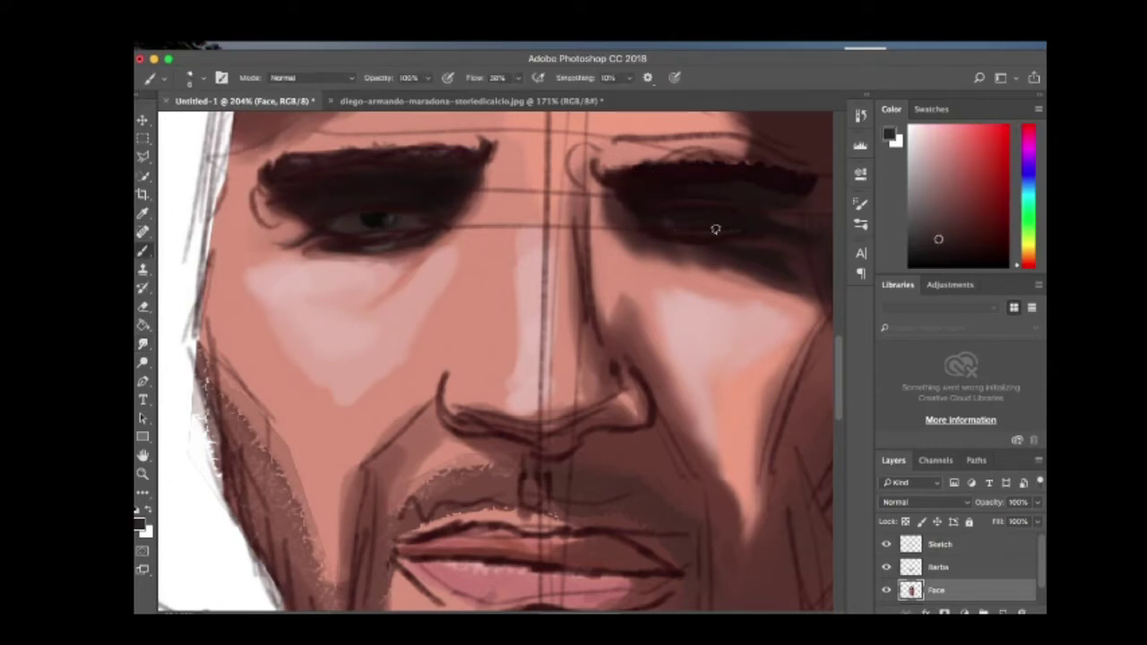
{"action": "key", "text": "ctrl+comma"}
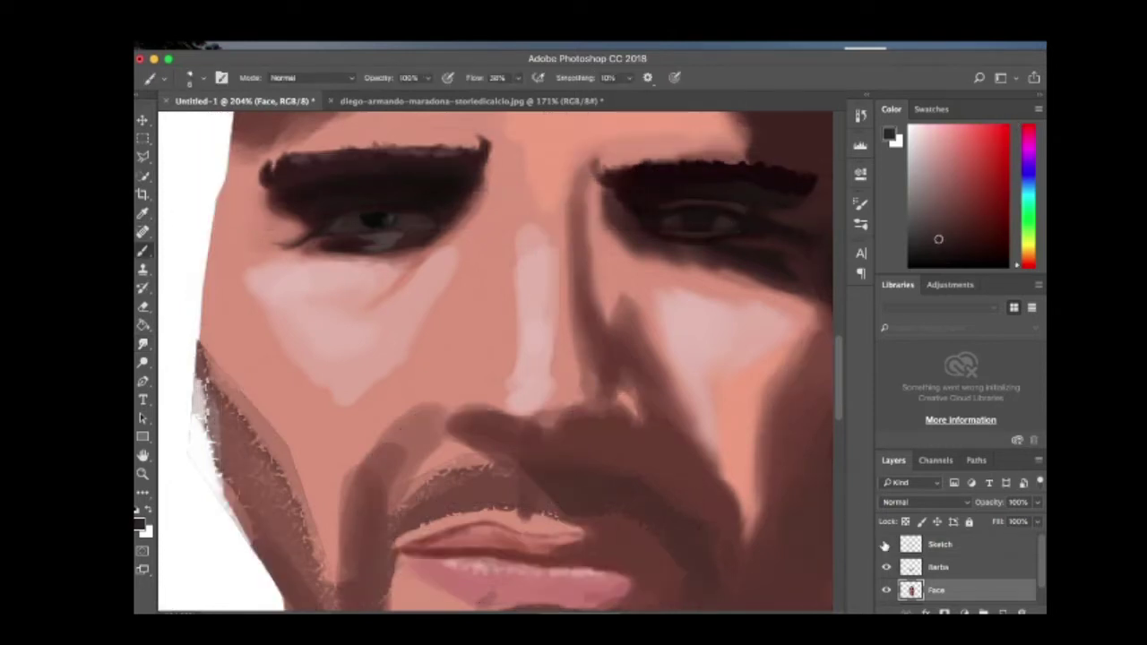
{"action": "key", "text": "r"}
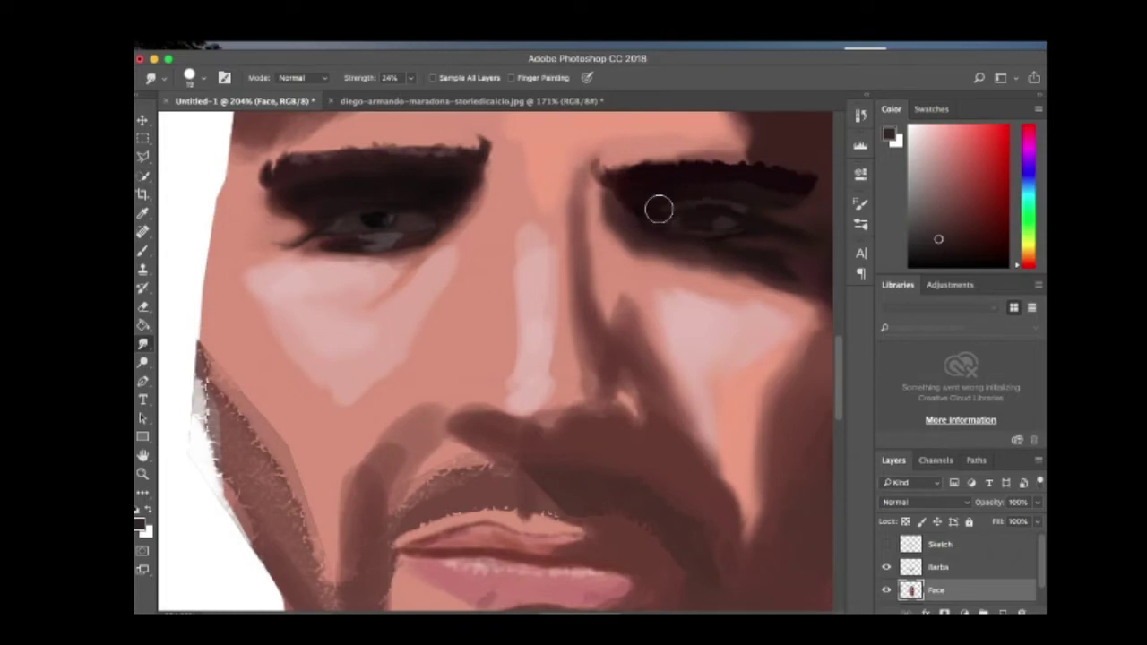
{"action": "key", "text": "b"}
{"action": "left_click", "coordinate": [644, 216], "text": "alt"}
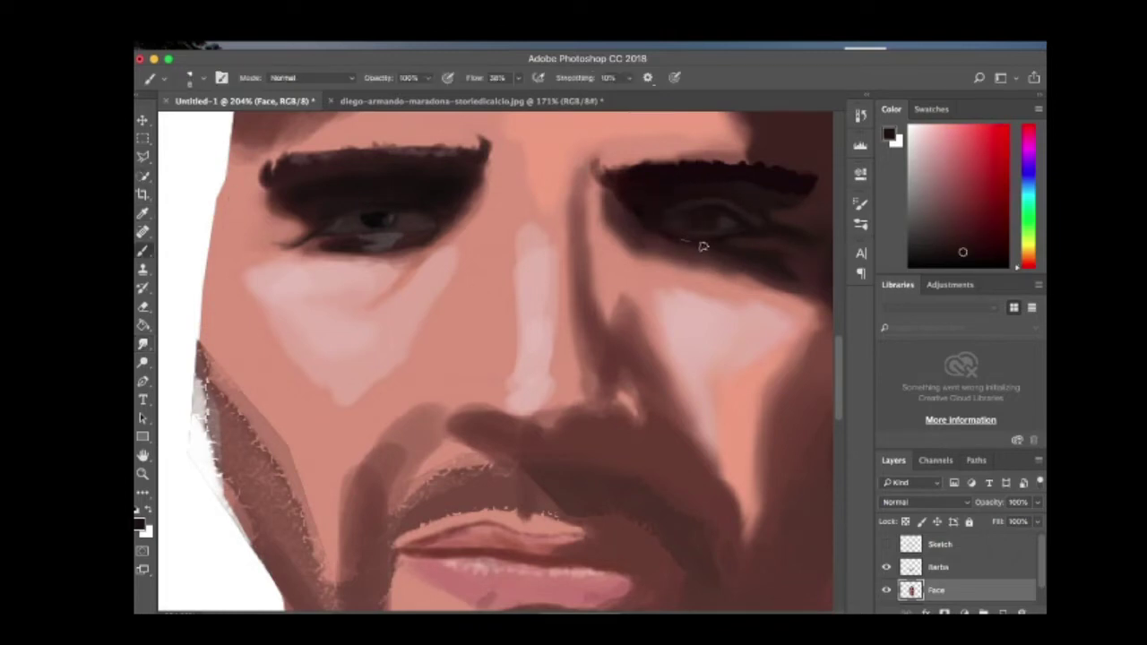
{"action": "key", "text": "ctrl+0"}
{"action": "key", "text": "ctrl+Tab"}
{"action": "key", "text": "ctrl+Tab"}
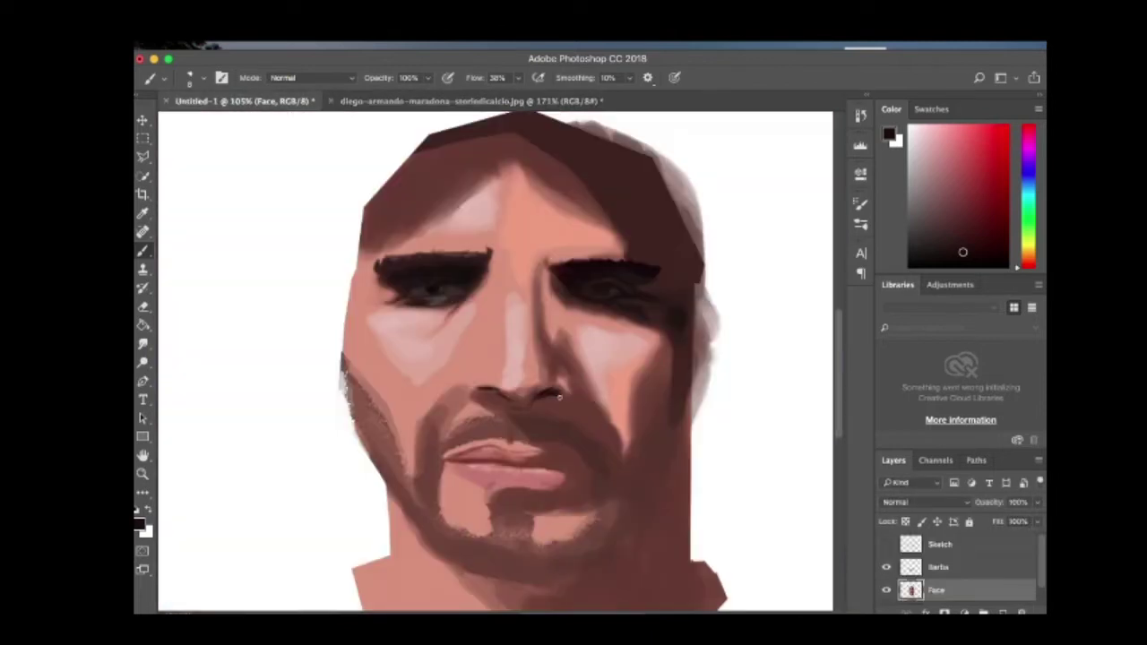
{"action": "scroll", "coordinate": [548, 341], "scroll_direction": "up", "scroll_amount": 5}
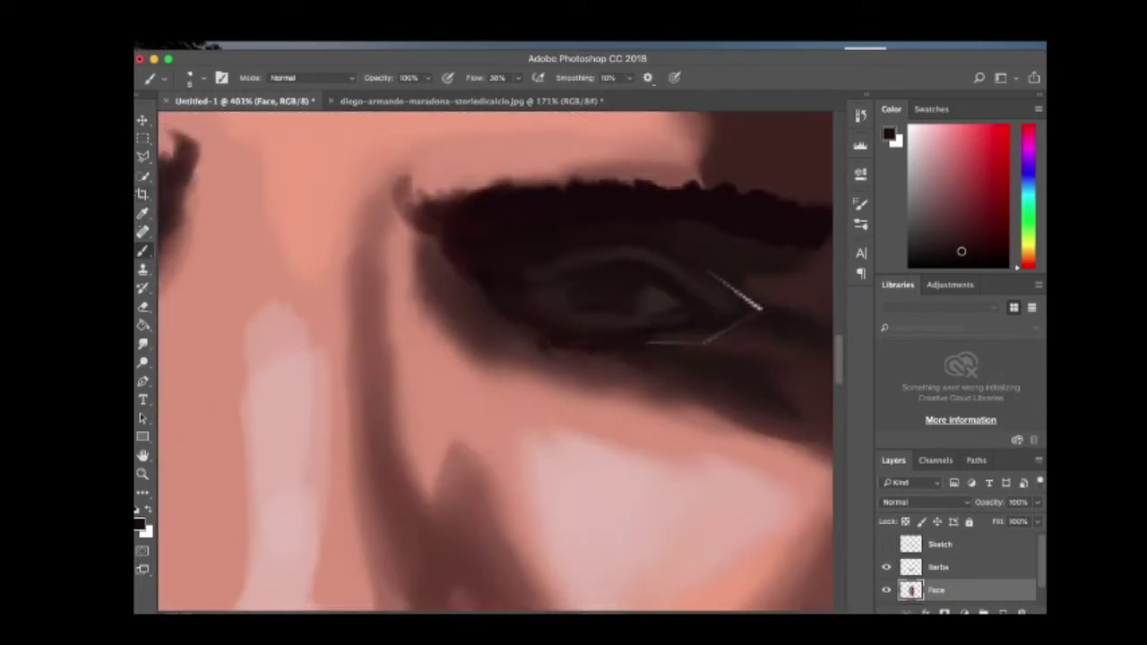
{"action": "left_click", "coordinate": [685, 334], "text": "alt"}
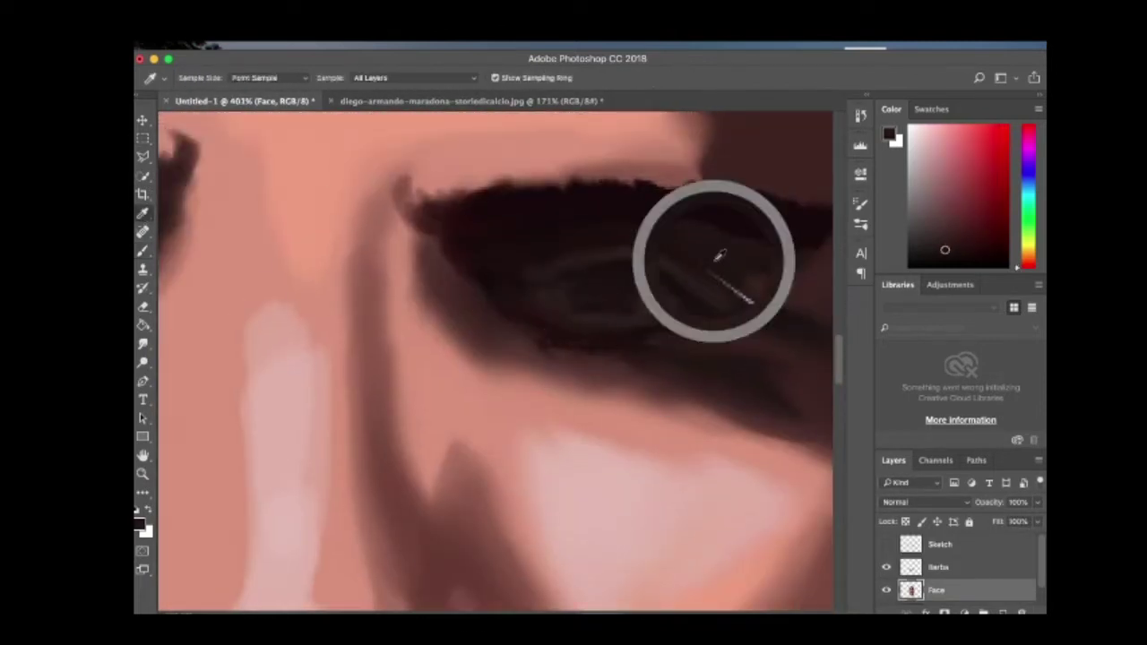
{"action": "left_click", "coordinate": [714, 262], "text": "alt"}
{"action": "left_click_drag", "start_coordinate": [717, 269], "coordinate": [749, 302]}
Smudge the eye shading and dark nostril lines into the surrounding tones.
{"action": "key", "text": "r"}
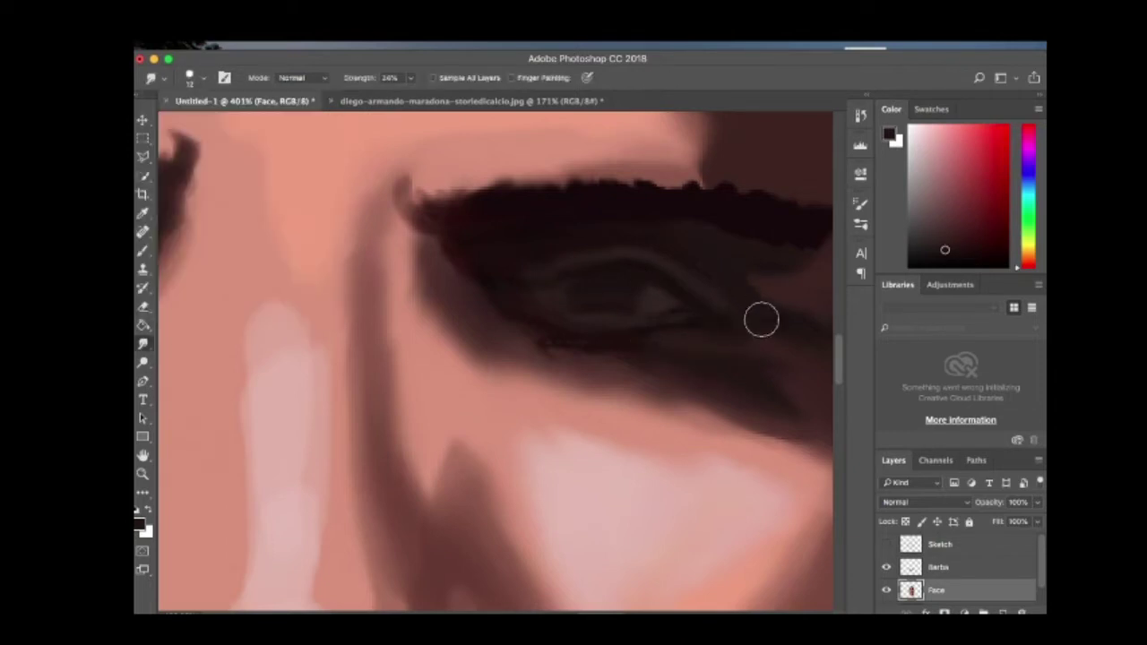
{"action": "key", "text": "b"}
{"action": "scroll", "coordinate": [205, 187], "scroll_direction": "down", "scroll_amount": 3}
{"action": "scroll", "coordinate": [355, 392], "scroll_direction": "up", "scroll_amount": 3}
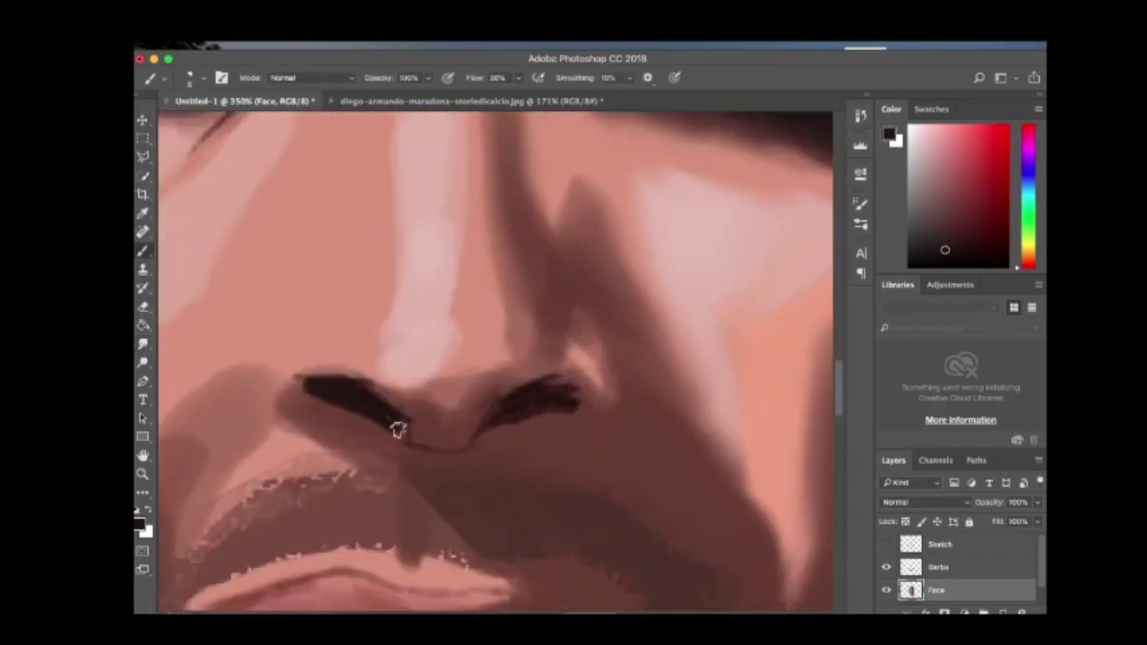
{"action": "left_click", "coordinate": [142, 344]}
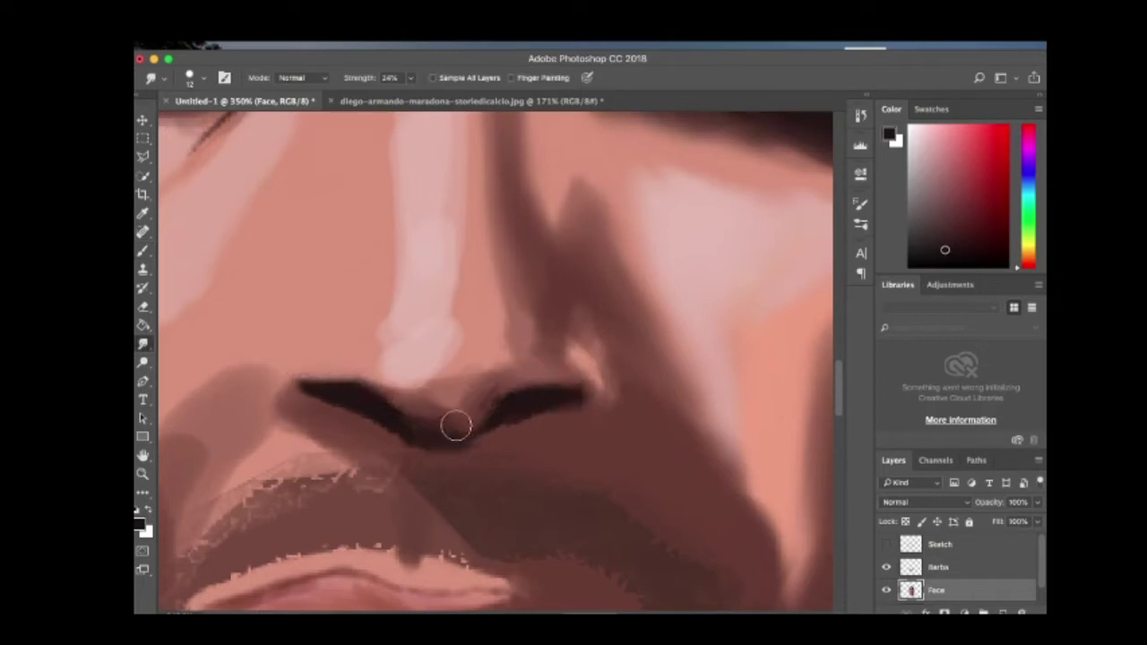
{"action": "key", "text": "b"}
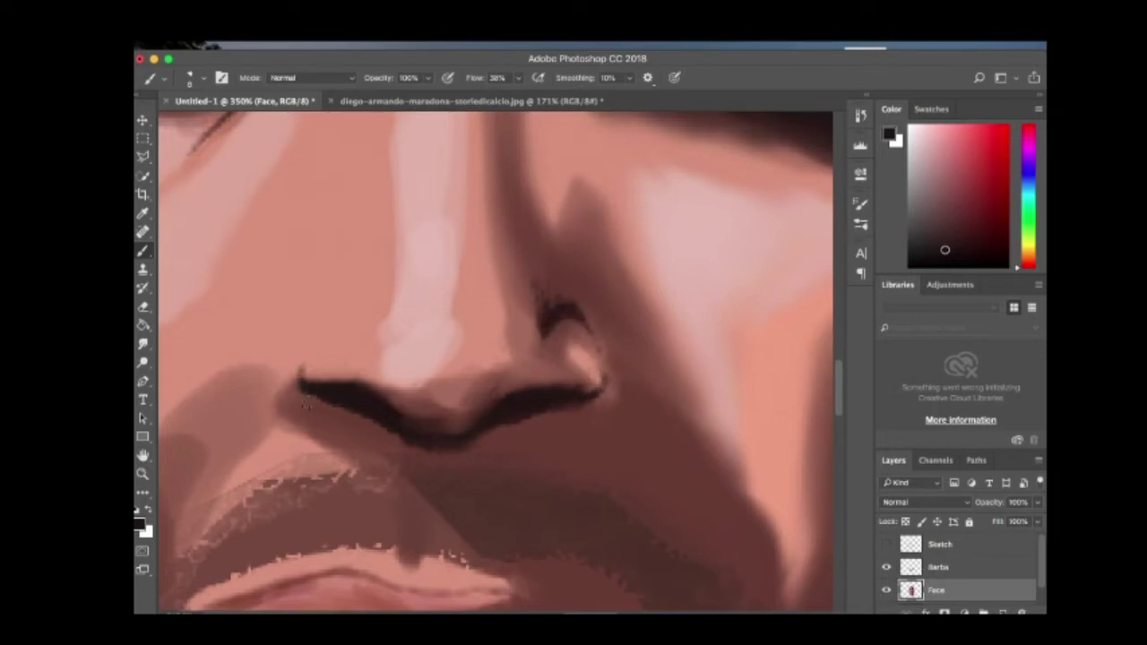
Paint a dark smile-line stroke along the cheek fold and smudge it beside the mouth.
{"action": "scroll", "coordinate": [616, 397], "scroll_direction": "down", "scroll_amount": 3}
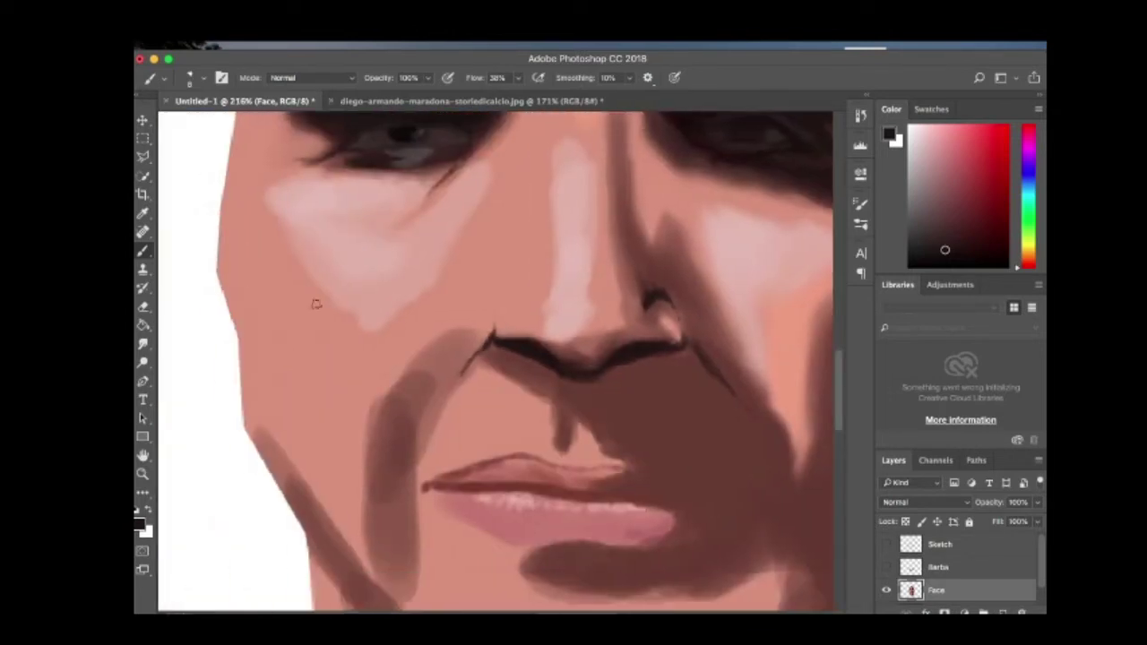
{"action": "left_click_drag", "start_coordinate": [735, 395], "coordinate": [769, 471]}
{"action": "scroll", "coordinate": [686, 446], "scroll_direction": "down", "scroll_amount": 2}
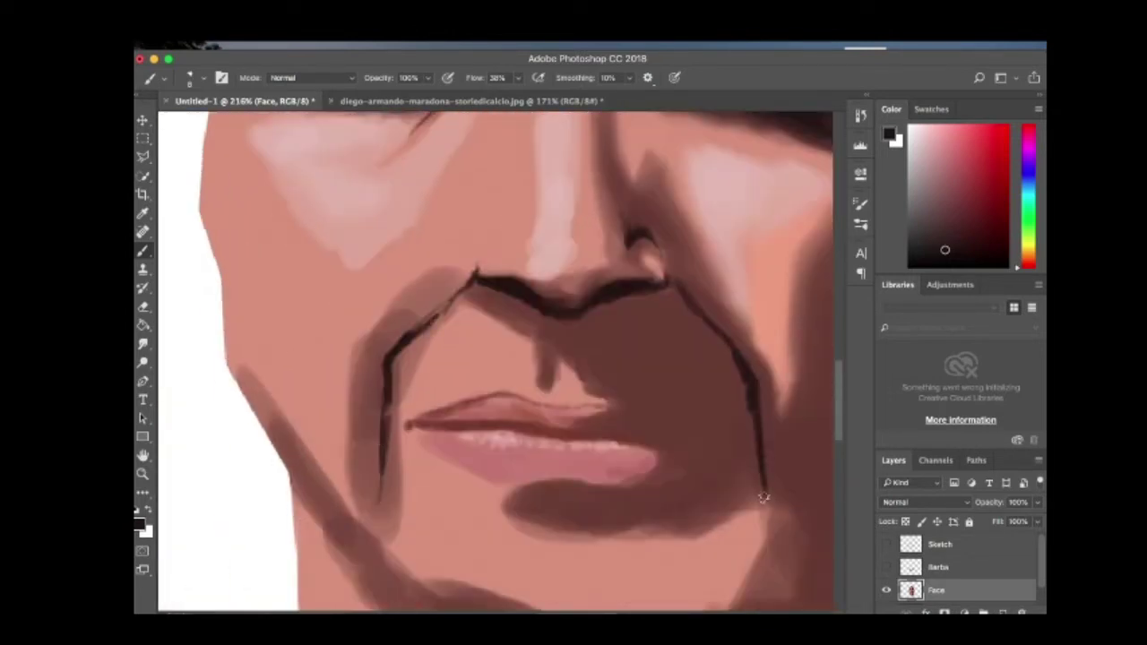
{"action": "scroll", "coordinate": [764, 498], "scroll_direction": "down", "scroll_amount": 3}
{"action": "key", "text": "r"}
{"action": "scroll", "coordinate": [466, 392], "scroll_direction": "up", "scroll_amount": 4}
{"action": "left_click_drag", "start_coordinate": [424, 275], "coordinate": [369, 277]}
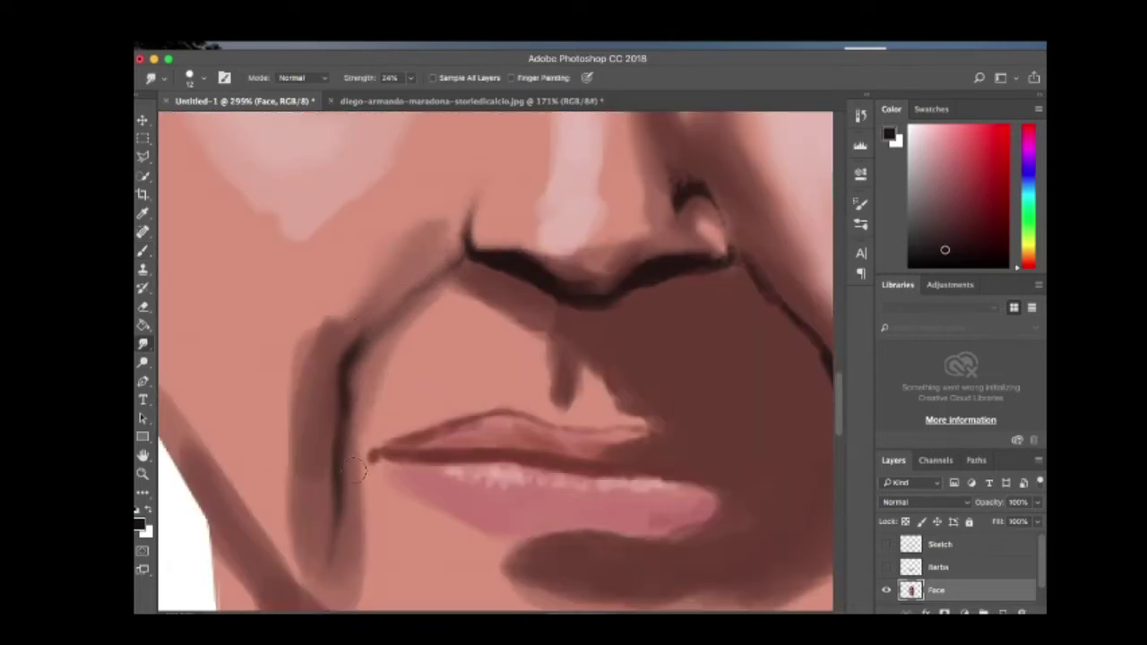
Enlarge the Smudge brush to 31 and soften the fold line further.
{"action": "left_click", "coordinate": [189, 77]}
{"action": "left_click", "coordinate": [372, 256]}
{"action": "mouse_move", "coordinate": [371, 257]}
{"action": "left_mouse_down"}
{"action": "mouse_move", "coordinate": [294, 512]}
{"action": "mouse_move", "coordinate": [363, 507]}
{"action": "mouse_move", "coordinate": [333, 538]}
{"action": "left_mouse_up"}
{"action": "left_click", "coordinate": [151, 77]}
{"action": "left_click", "coordinate": [224, 78]}
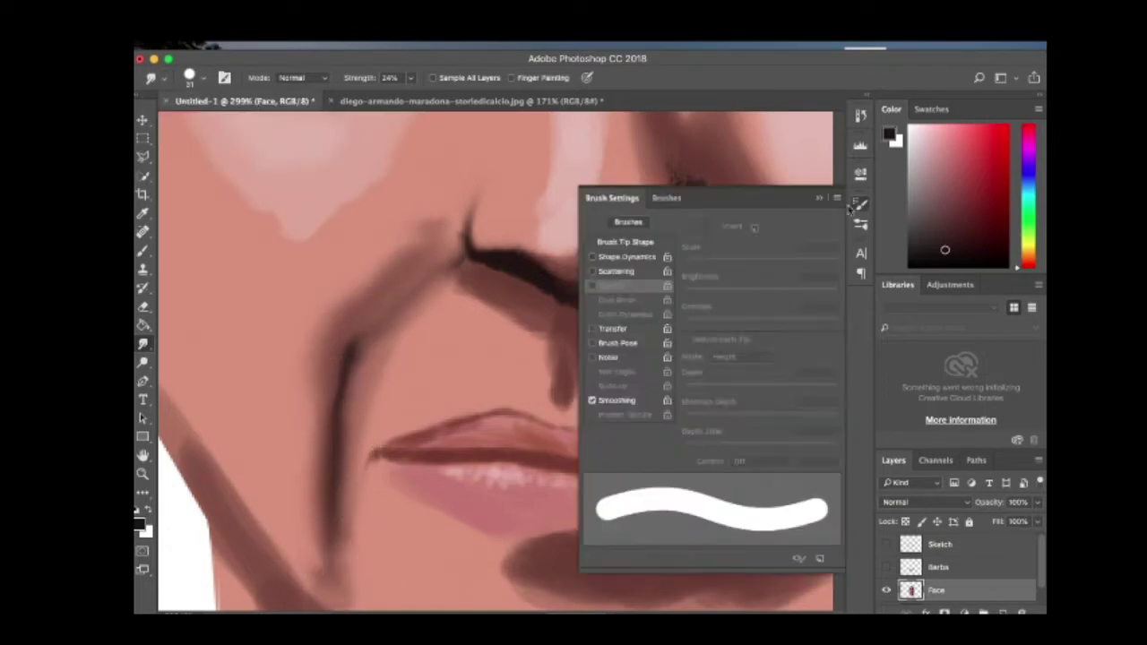
{"action": "left_click", "coordinate": [667, 197]}
Paint a dark accent at the left lip corner.
{"action": "key", "text": "b"}
{"action": "left_click_drag", "start_coordinate": [375, 446], "coordinate": [378, 466]}
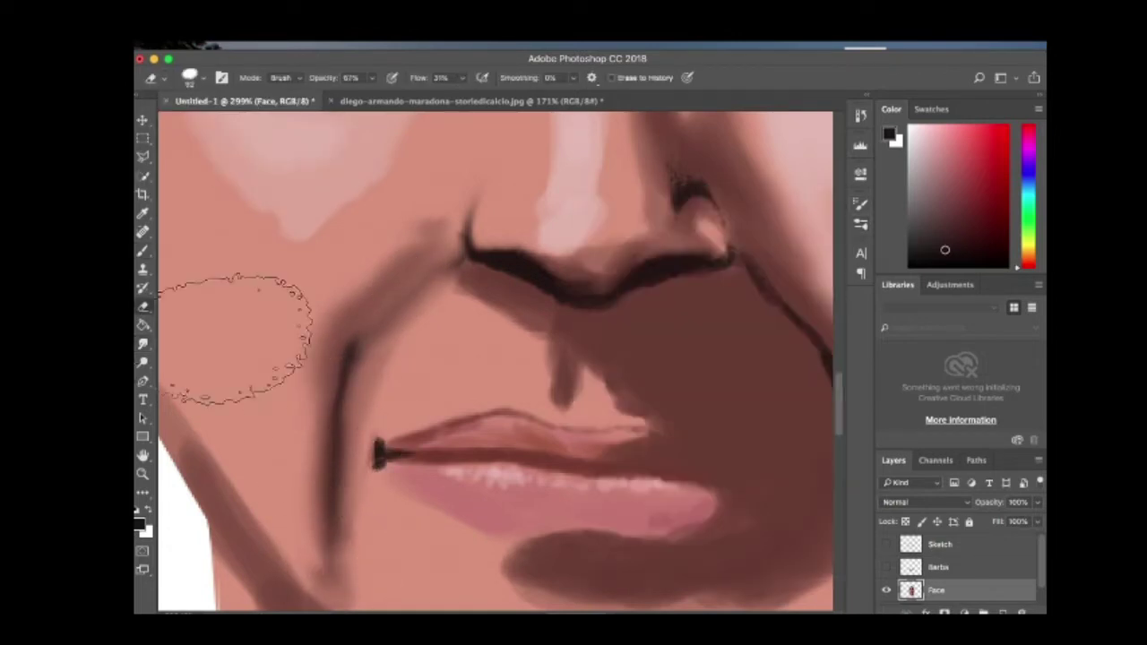
{"action": "left_click", "coordinate": [860, 115]}
Show and select the Barba layer and pick an eraser brush tip.
{"action": "key", "text": "r"}
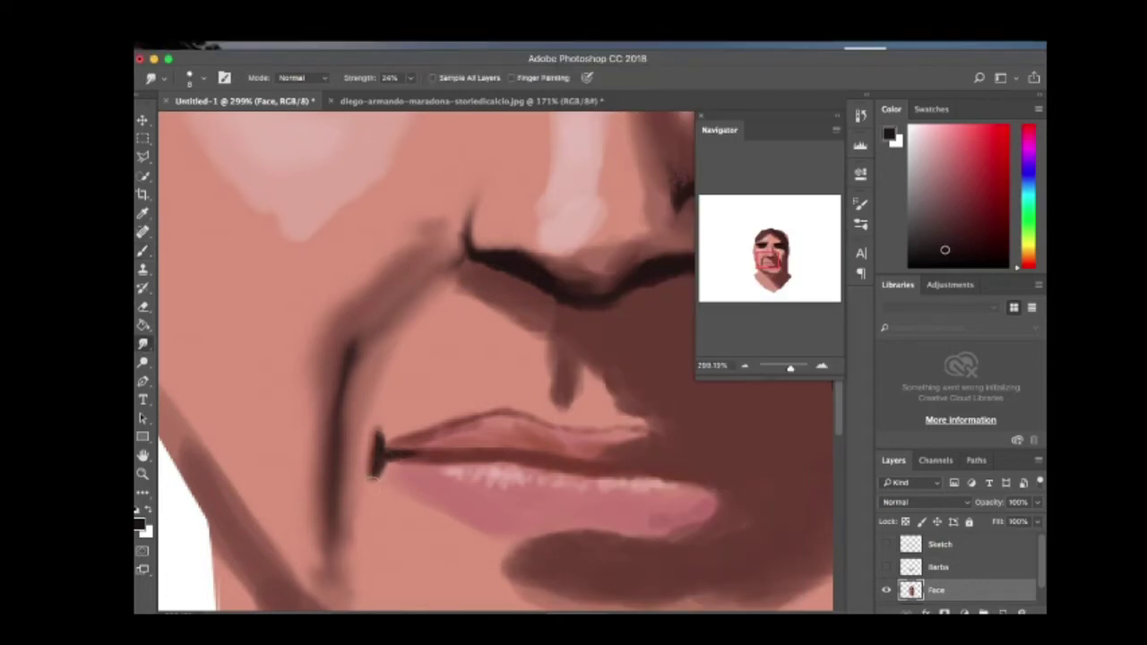
{"action": "left_click", "coordinate": [887, 568]}
{"action": "left_click", "coordinate": [938, 567]}
{"action": "key", "text": "e"}
{"action": "left_click", "coordinate": [189, 77]}
{"action": "left_click", "coordinate": [190, 77]}
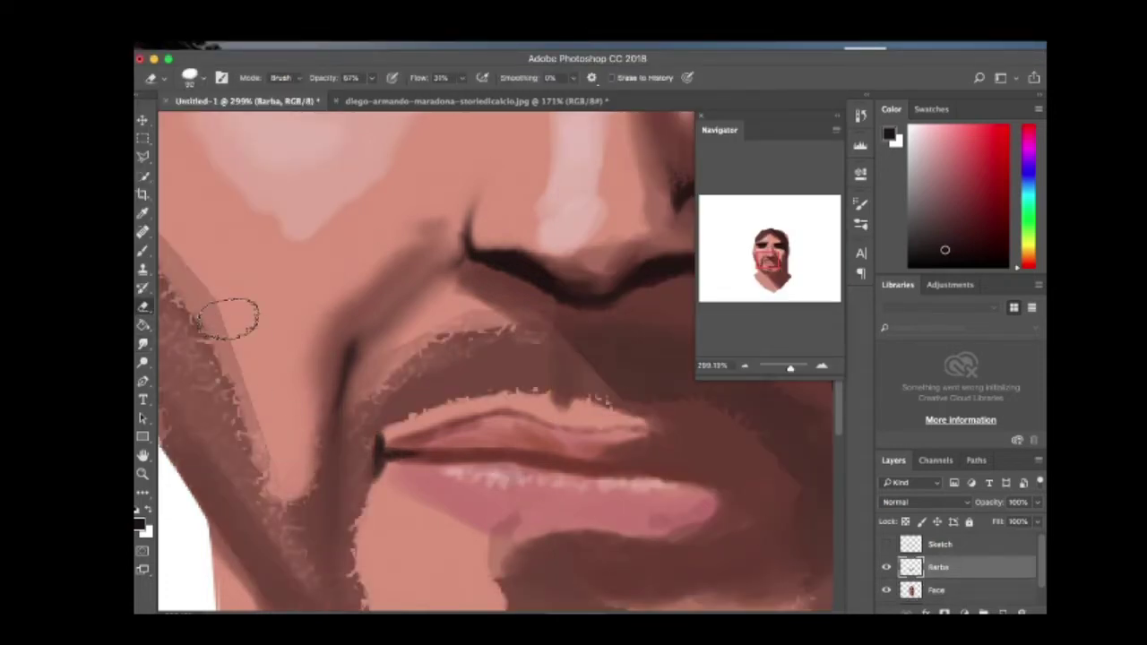
{"action": "scroll", "coordinate": [285, 489], "scroll_direction": "up", "scroll_amount": 3}
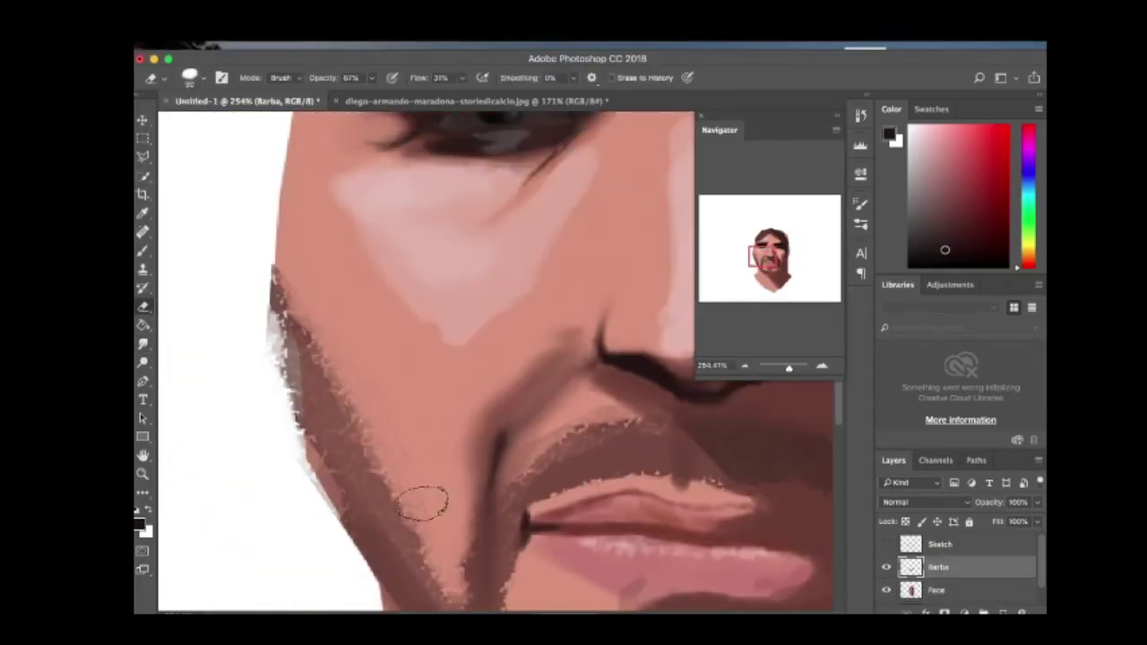
{"action": "scroll", "coordinate": [422, 499], "scroll_direction": "down", "scroll_amount": 3}
Choose a painting brush tip, hide Barba, and make the Face layer active.
{"action": "key", "text": "b"}
{"action": "left_click", "coordinate": [189, 77]}
{"action": "scroll", "coordinate": [412, 359], "scroll_direction": "down", "scroll_amount": 3}
{"action": "left_click", "coordinate": [189, 78]}
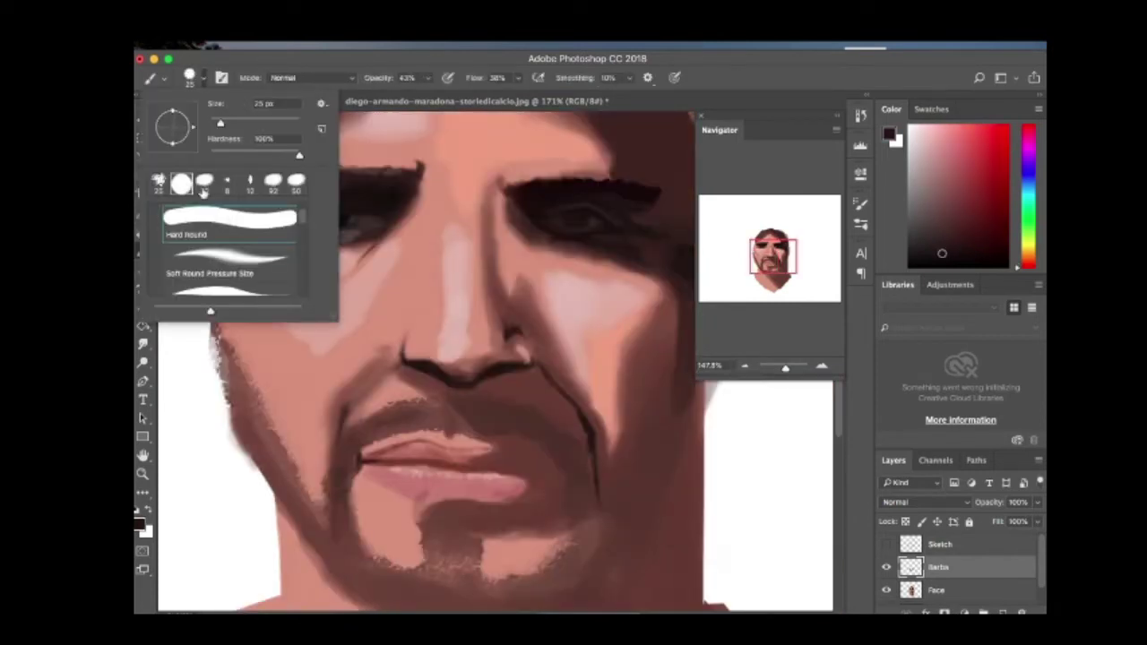
{"action": "left_click", "coordinate": [222, 77]}
{"action": "key", "text": "F5"}
{"action": "key", "text": "ctrl+comma"}
{"action": "key", "text": "alt+bracketleft"}
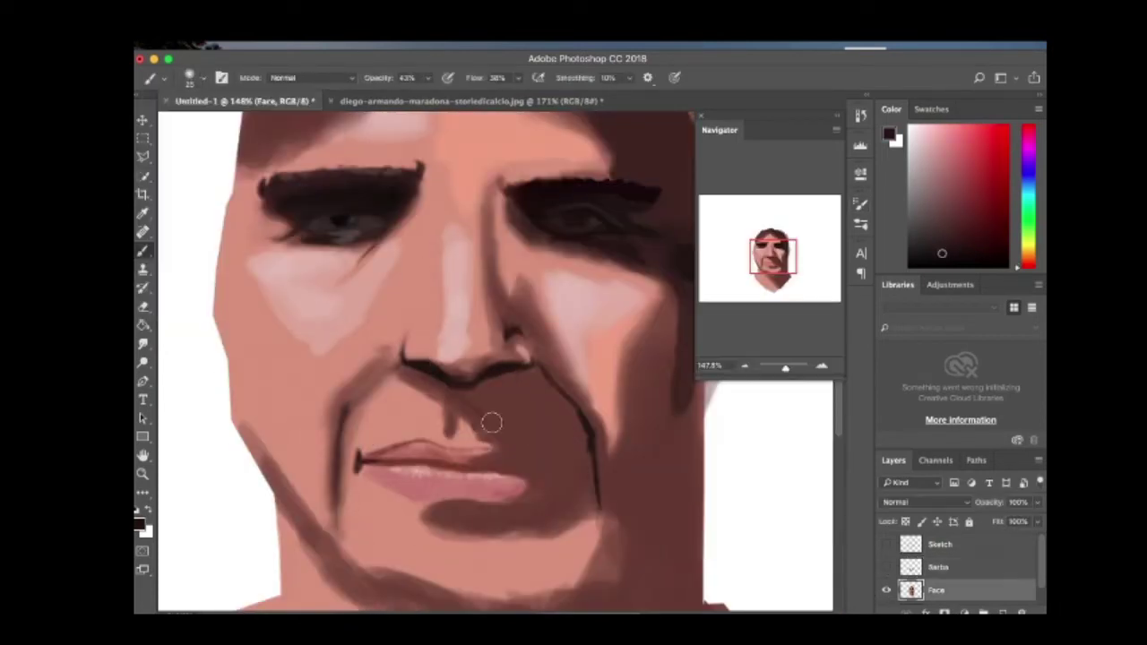
Paint deep brown shading beside the nose and along the right cheek and jaw with a 62 px brush.
{"action": "left_click", "coordinate": [189, 77]}
{"action": "double_click", "coordinate": [191, 228]}
{"action": "mouse_move", "coordinate": [543, 422]}
{"action": "left_mouse_down"}
{"action": "mouse_move", "coordinate": [518, 301]}
{"action": "mouse_move", "coordinate": [510, 381]}
{"action": "mouse_move", "coordinate": [543, 417]}
{"action": "mouse_move", "coordinate": [466, 517]}
{"action": "mouse_move", "coordinate": [594, 453]}
{"action": "mouse_move", "coordinate": [612, 517]}
{"action": "mouse_move", "coordinate": [663, 395]}
{"action": "left_mouse_up"}
{"action": "scroll", "coordinate": [627, 430], "scroll_direction": "down", "scroll_amount": 3}
{"action": "mouse_move", "coordinate": [631, 457]}
{"action": "left_mouse_down"}
{"action": "mouse_move", "coordinate": [610, 410]}
{"action": "mouse_move", "coordinate": [581, 205]}
{"action": "mouse_move", "coordinate": [422, 138]}
{"action": "mouse_move", "coordinate": [314, 397]}
{"action": "mouse_move", "coordinate": [517, 550]}
{"action": "mouse_move", "coordinate": [575, 562]}
{"action": "mouse_move", "coordinate": [547, 460]}
{"action": "mouse_move", "coordinate": [620, 463]}
{"action": "mouse_move", "coordinate": [574, 574]}
{"action": "left_mouse_up"}
{"action": "scroll", "coordinate": [425, 379], "scroll_direction": "down", "scroll_amount": 2}
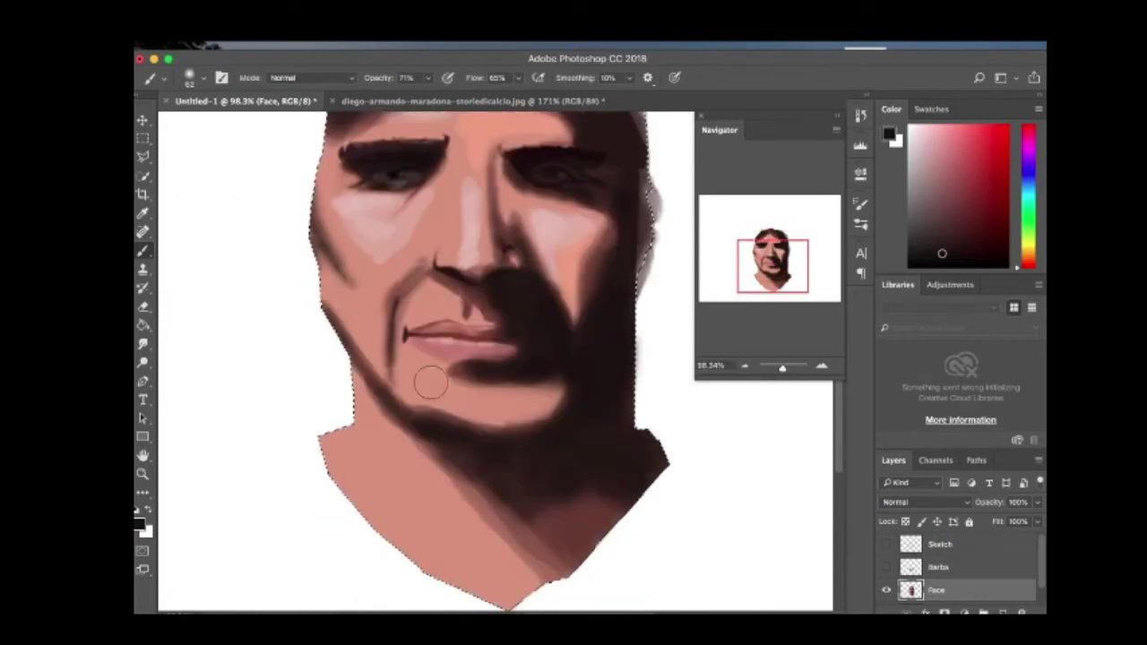
{"action": "mouse_move", "coordinate": [425, 379]}
{"action": "left_mouse_down"}
{"action": "mouse_move", "coordinate": [464, 470]}
{"action": "mouse_move", "coordinate": [612, 508]}
{"action": "mouse_move", "coordinate": [587, 584]}
{"action": "mouse_move", "coordinate": [617, 488]}
{"action": "mouse_move", "coordinate": [386, 402]}
{"action": "left_mouse_up"}
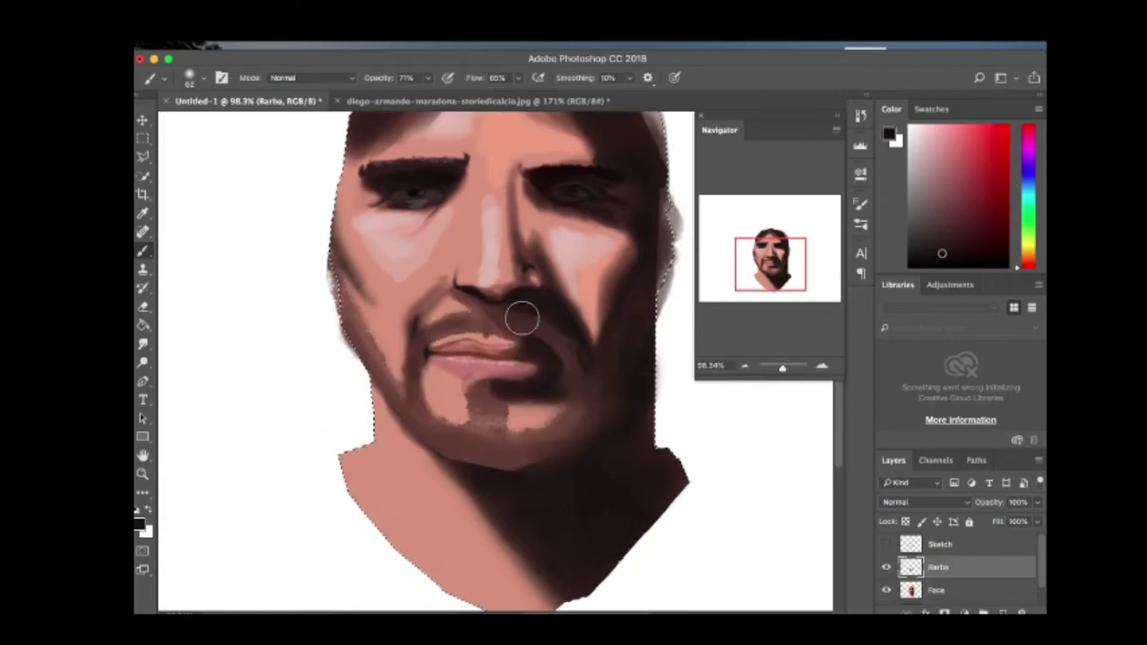
Paint beard stubble around the chin.
{"action": "mouse_move", "coordinate": [520, 314]}
{"action": "left_mouse_down"}
{"action": "mouse_move", "coordinate": [578, 395]}
{"action": "mouse_move", "coordinate": [597, 390]}
{"action": "mouse_move", "coordinate": [558, 356]}
{"action": "mouse_move", "coordinate": [601, 369]}
{"action": "mouse_move", "coordinate": [591, 420]}
{"action": "mouse_move", "coordinate": [496, 461]}
{"action": "mouse_move", "coordinate": [464, 459]}
{"action": "mouse_move", "coordinate": [418, 434]}
{"action": "mouse_move", "coordinate": [387, 392]}
{"action": "mouse_move", "coordinate": [473, 411]}
{"action": "left_mouse_up"}
{"action": "key", "text": "b"}
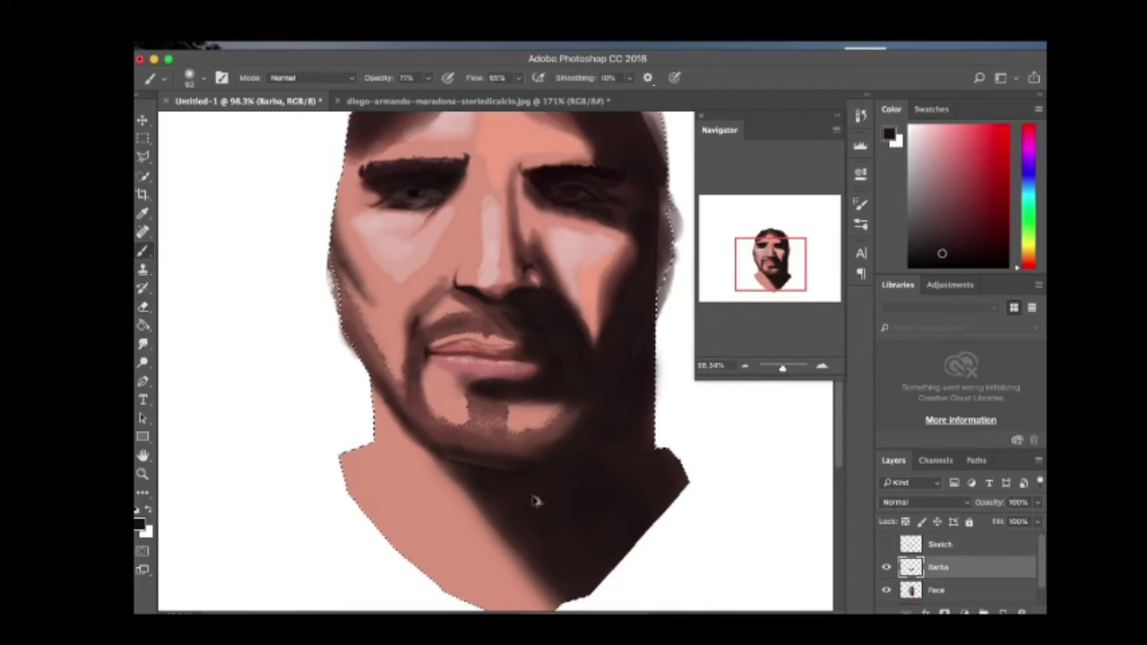
{"action": "scroll", "coordinate": [478, 385], "scroll_direction": "down", "scroll_amount": 3}
{"action": "scroll", "coordinate": [474, 422], "scroll_direction": "up", "scroll_amount": 2}
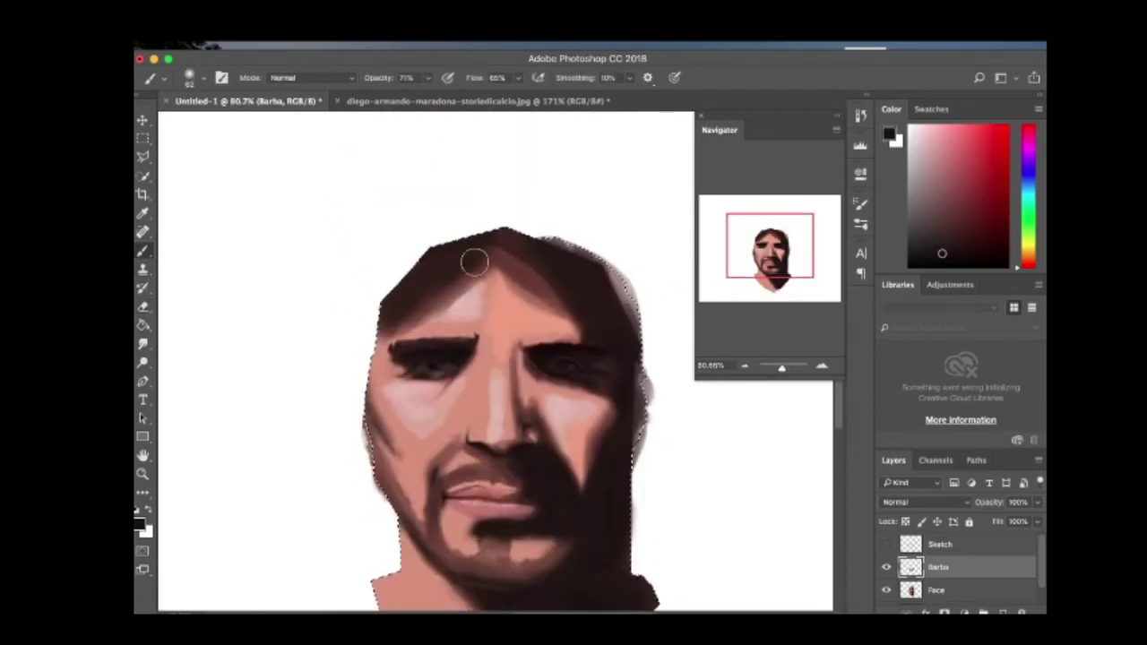
Sample lighter skin pinks from the cheek and smudge them softly into the Face layer at 8%.
{"action": "right_click", "coordinate": [286, 346]}
{"action": "left_click", "coordinate": [143, 344]}
{"action": "key", "text": "alt+bracketleft"}
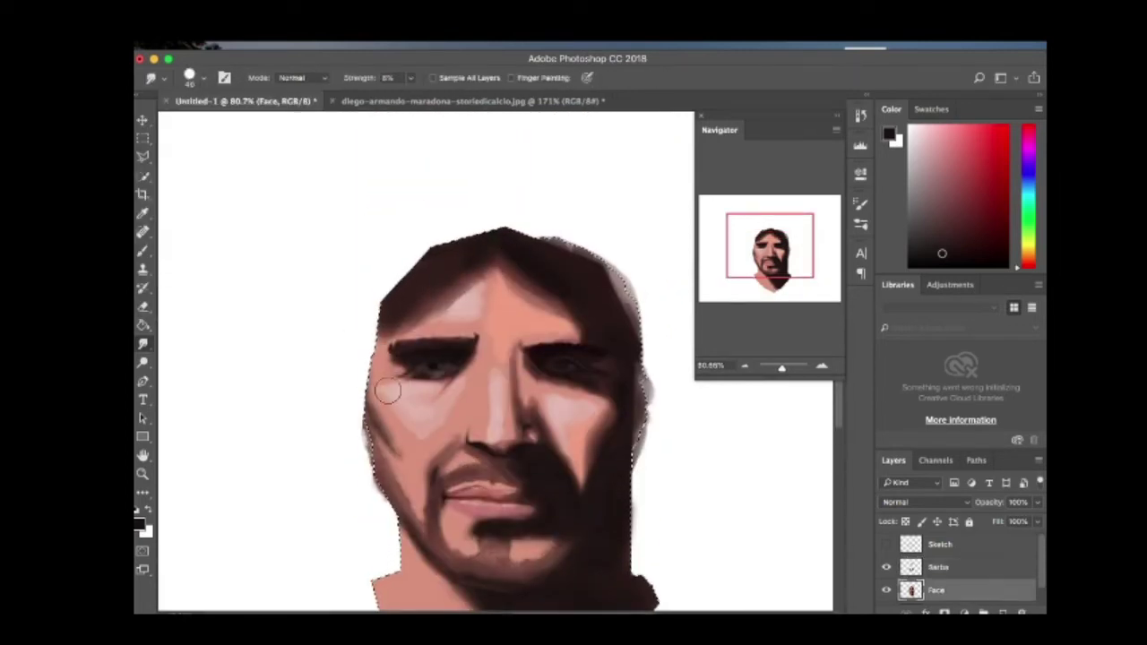
{"action": "key", "text": "b"}
{"action": "left_click", "coordinate": [381, 441], "text": "alt"}
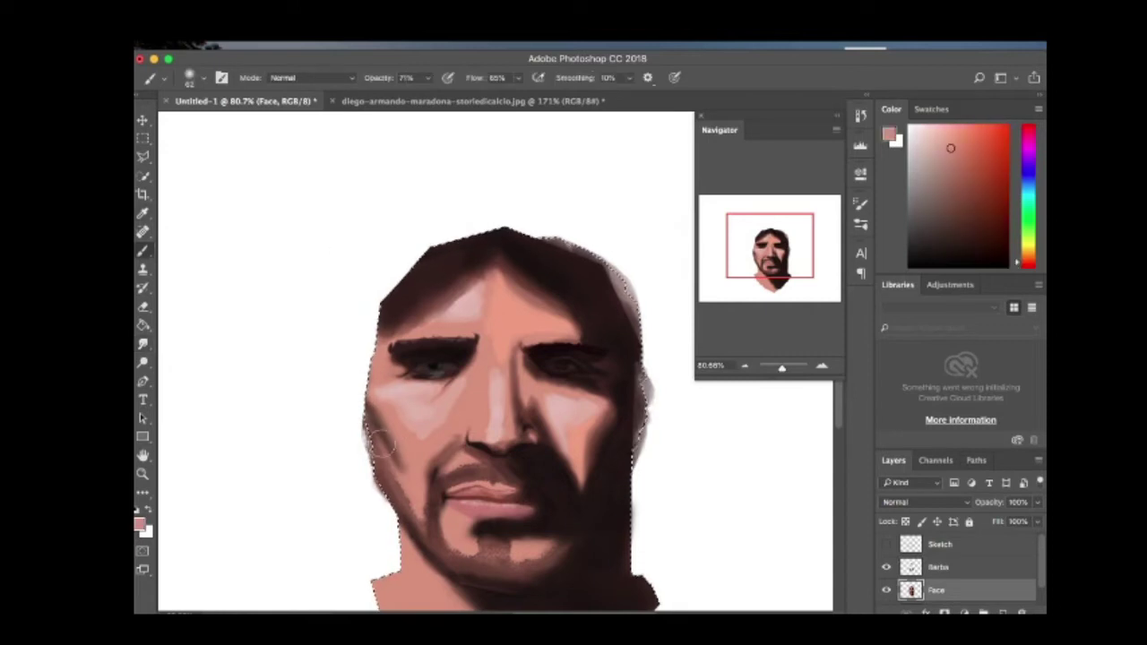
{"action": "left_click", "coordinate": [142, 343]}
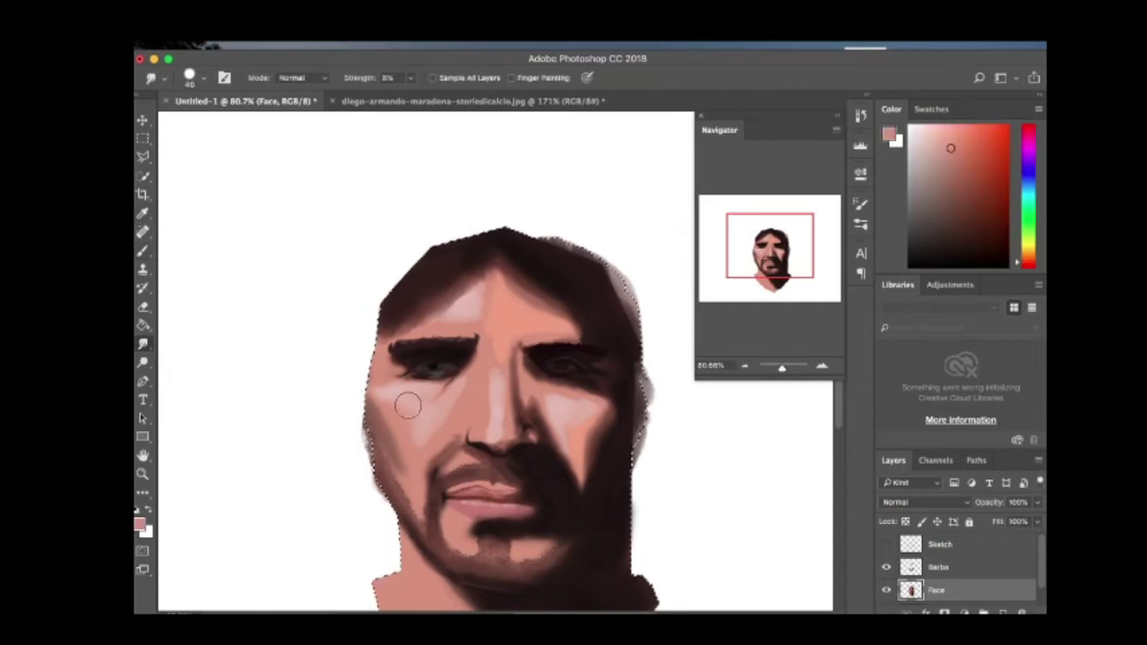
{"action": "key", "text": "b"}
{"action": "left_click", "coordinate": [404, 422], "text": "alt"}
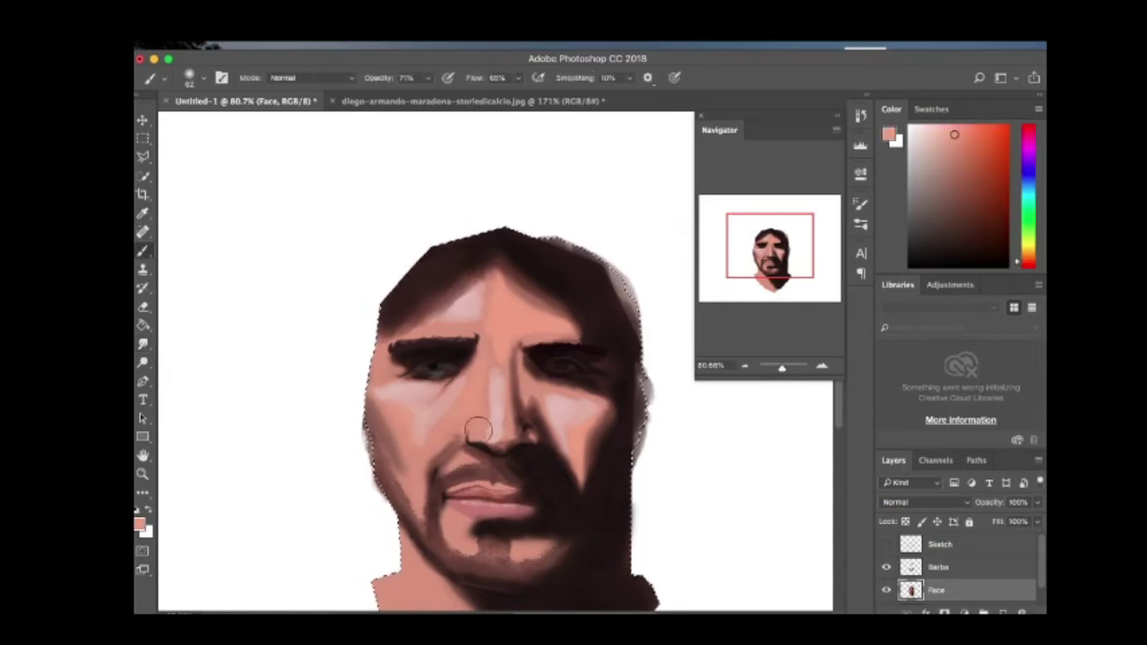
{"action": "key", "text": "r"}
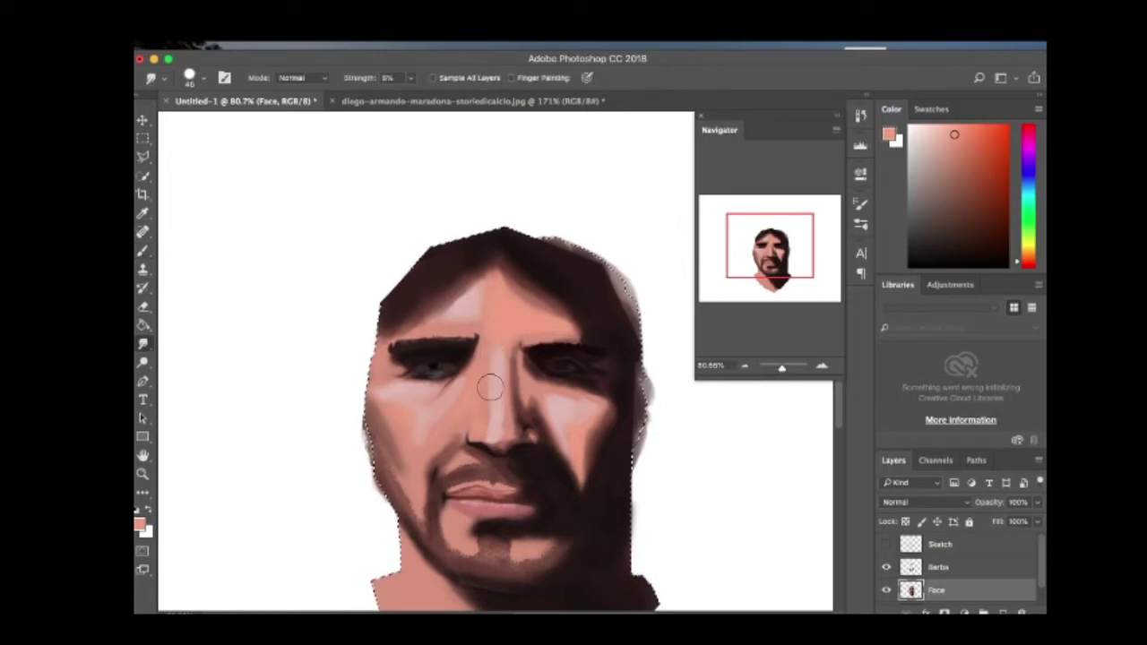
{"action": "scroll", "coordinate": [493, 423], "scroll_direction": "up", "scroll_amount": 5}
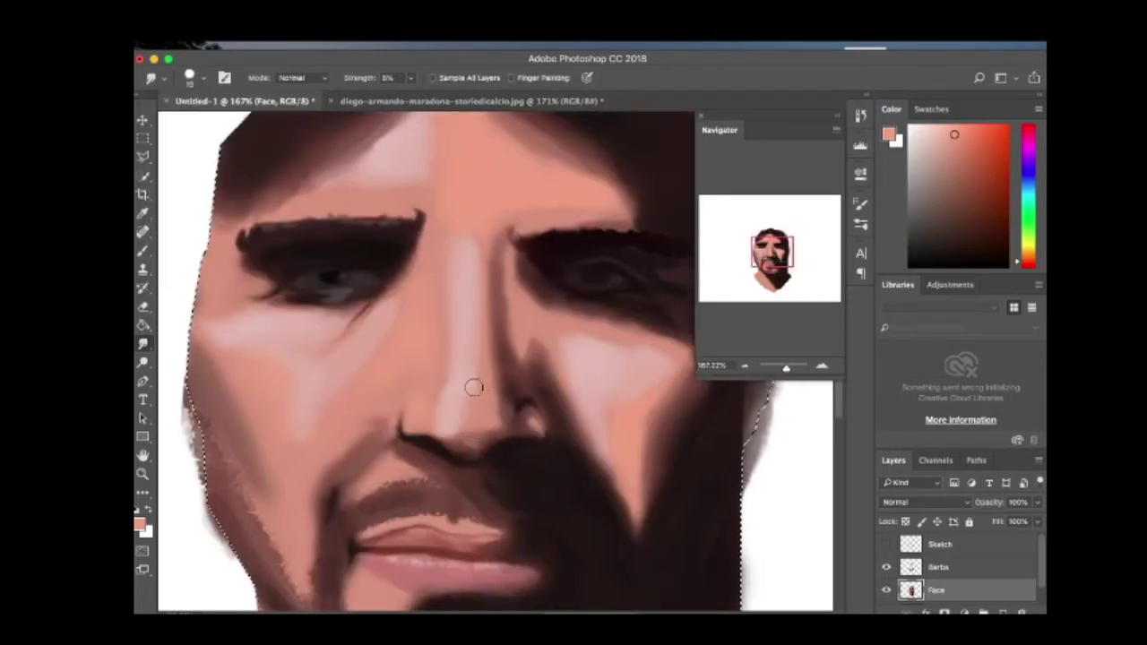
{"action": "scroll", "coordinate": [394, 421], "scroll_direction": "down", "scroll_amount": 8}
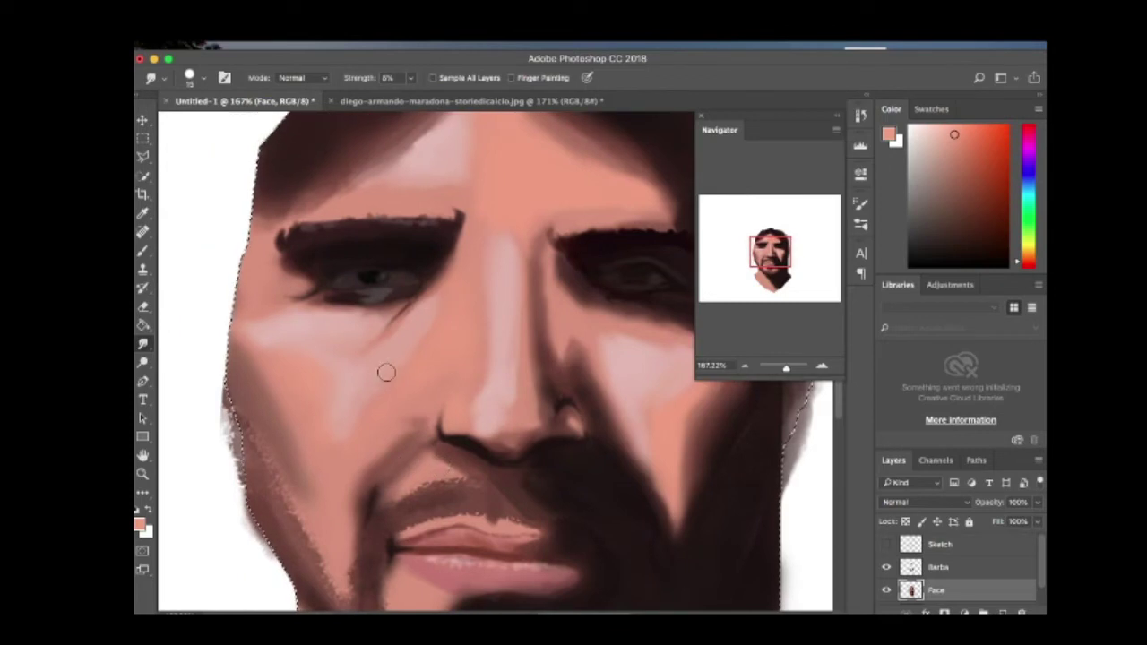
Show the Sketch layer lines again and begin a Polygonal Lasso around the head.
{"action": "key", "text": "l"}
{"action": "left_click", "coordinate": [158, 150]}
{"action": "key", "text": "Escape"}
{"action": "scroll", "coordinate": [484, 459], "scroll_direction": "up", "scroll_amount": 4}
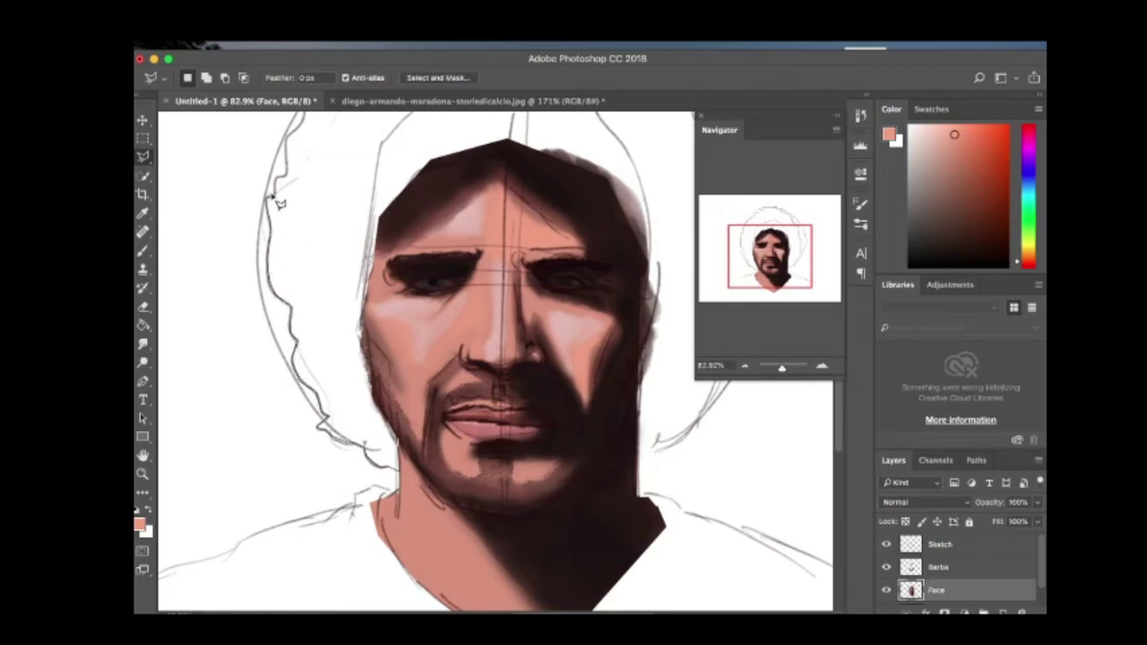
Trace the Polygonal Lasso outline across the top and right side of the hair.
{"action": "scroll", "coordinate": [392, 462], "scroll_direction": "up", "scroll_amount": 2}
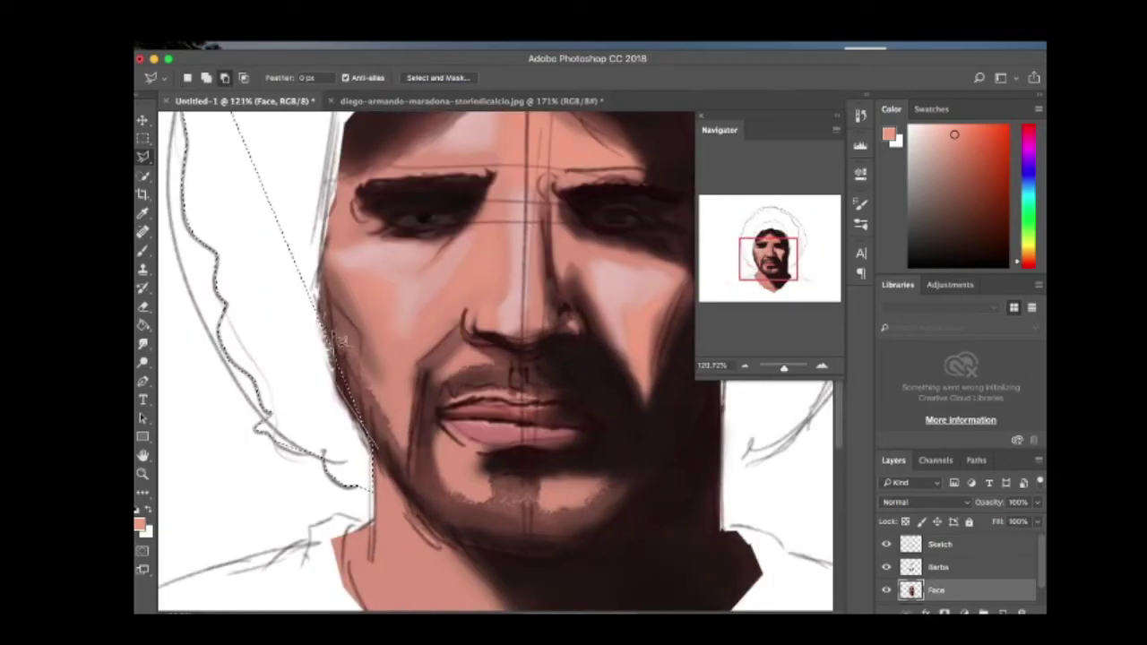
{"action": "key", "text": "shift"}
{"action": "left_click_drag", "start_coordinate": [395, 152], "coordinate": [344, 231]}
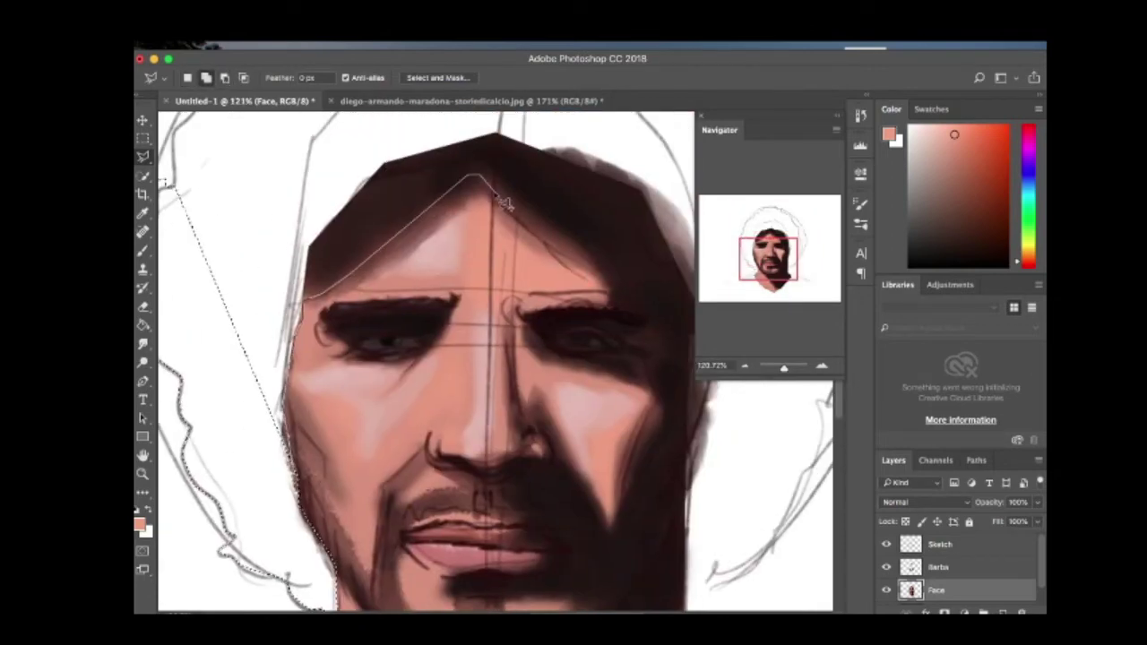
{"action": "left_click", "coordinate": [463, 139]}
{"action": "left_click", "coordinate": [637, 257]}
{"action": "left_click_drag", "start_coordinate": [637, 295], "coordinate": [549, 316]}
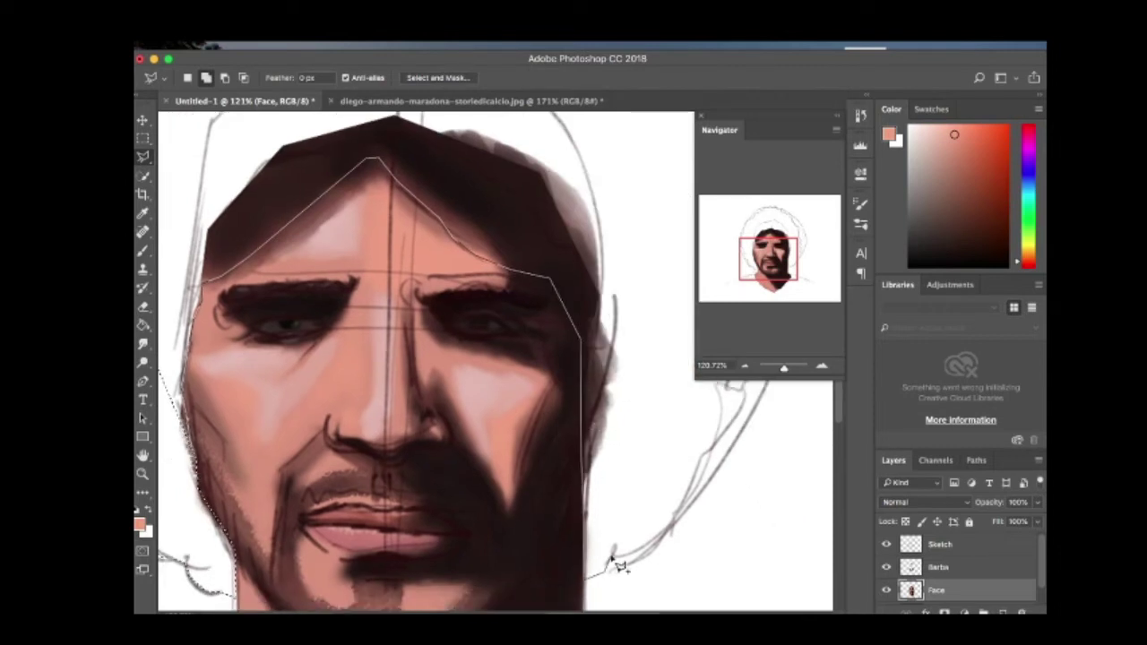
{"action": "left_click_drag", "start_coordinate": [753, 397], "coordinate": [661, 402]}
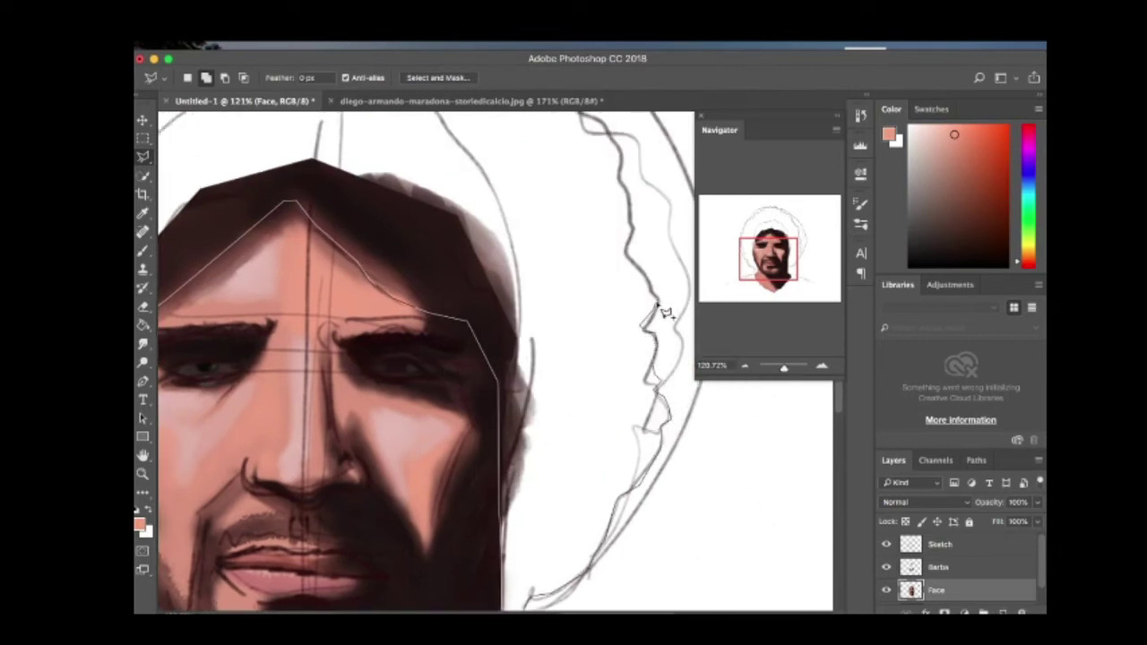
{"action": "left_click_drag", "start_coordinate": [636, 148], "coordinate": [637, 303]}
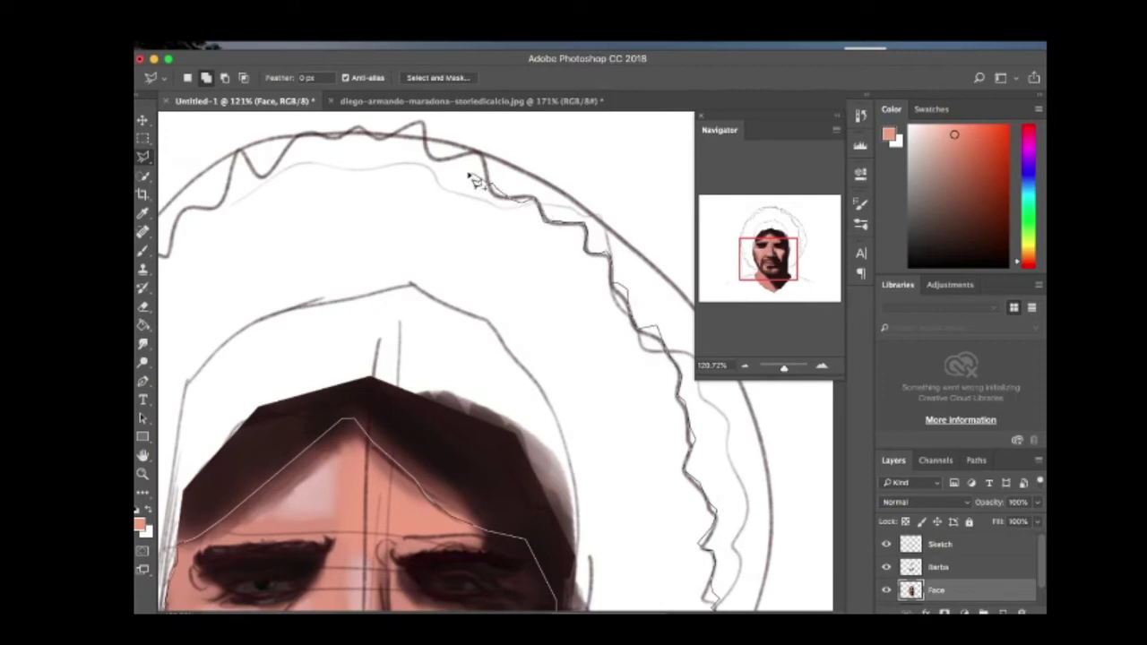
Finish outlining the hair around the head and add the new Capelli layer.
{"action": "scroll", "coordinate": [476, 182], "scroll_direction": "up", "scroll_amount": 3}
{"action": "scroll", "coordinate": [476, 182], "scroll_direction": "left", "scroll_amount": 5}
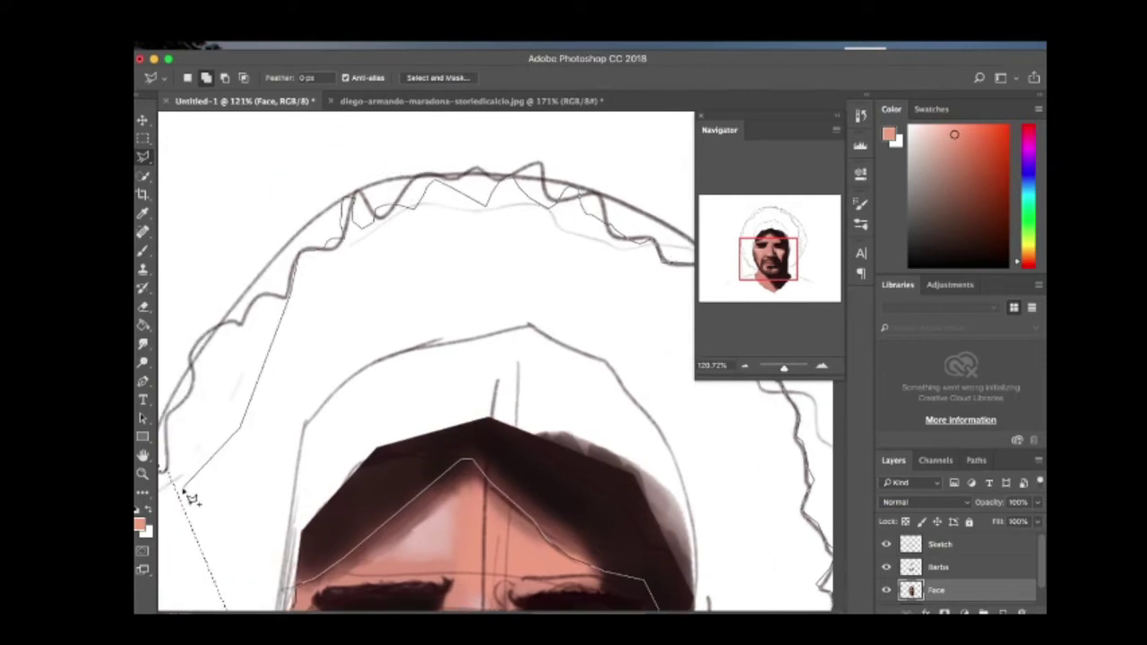
{"action": "scroll", "coordinate": [191, 499], "scroll_direction": "down", "scroll_amount": 10}
{"action": "scroll", "coordinate": [379, 499], "scroll_direction": "up", "scroll_amount": 5}
{"action": "scroll", "coordinate": [379, 499], "scroll_direction": "left", "scroll_amount": 4}
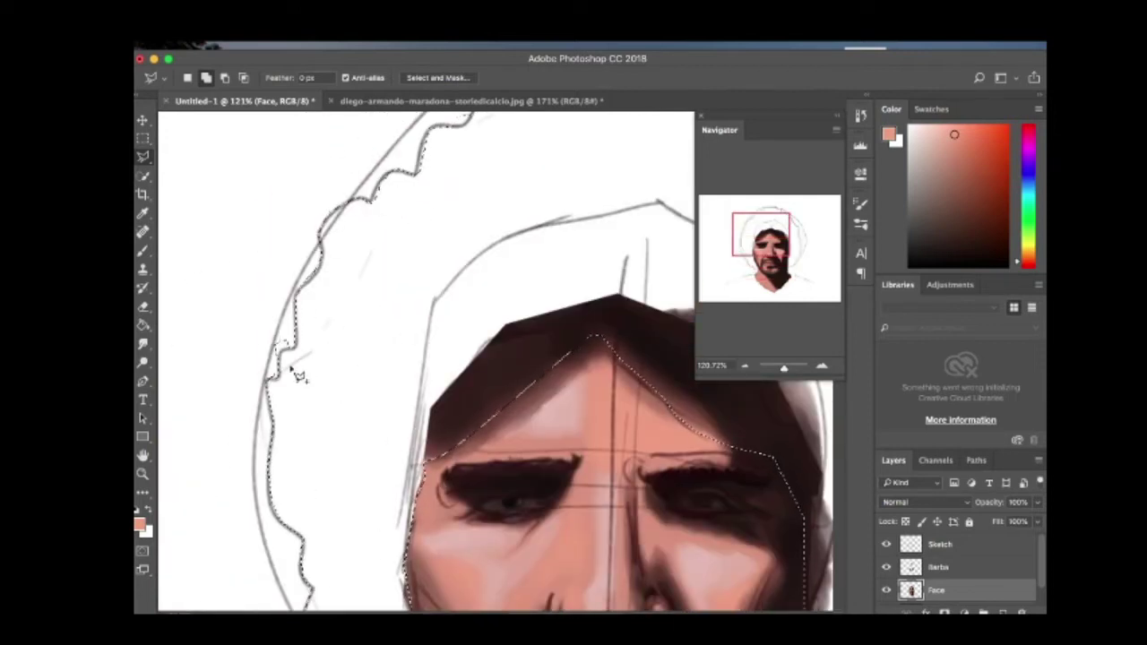
{"action": "scroll", "coordinate": [299, 377], "scroll_direction": "down", "scroll_amount": 1}
{"action": "scroll", "coordinate": [298, 377], "scroll_direction": "right", "scroll_amount": 5}
{"action": "scroll", "coordinate": [834, 529], "scroll_direction": "up", "scroll_amount": 2}
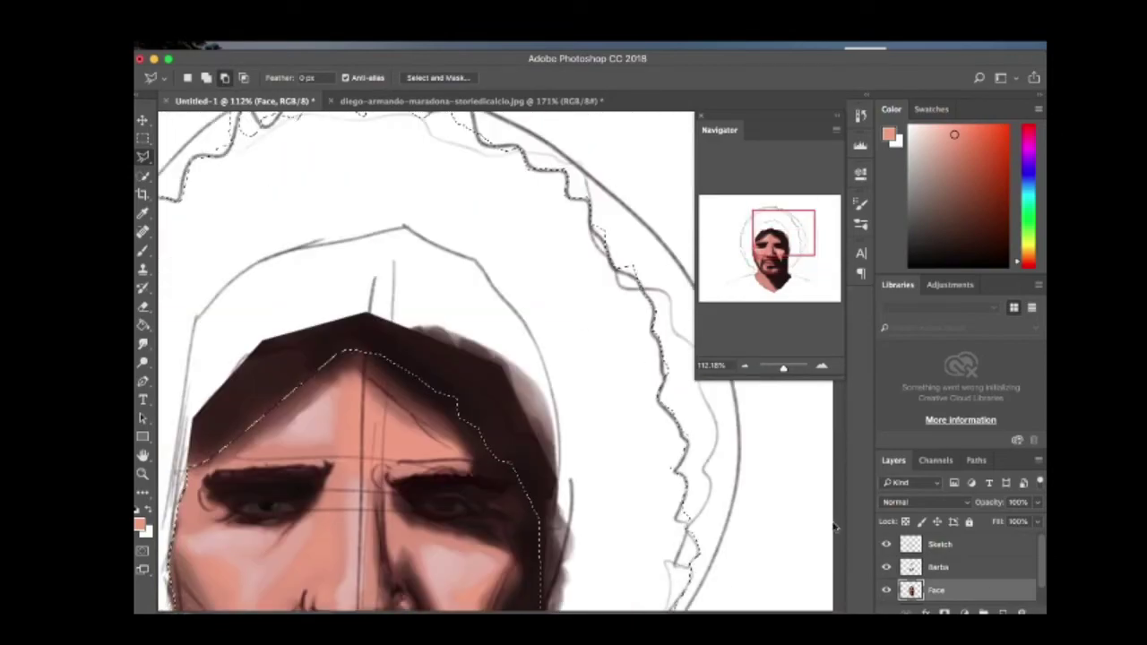
{"action": "key", "text": "ctrl+shift+n"}
{"action": "scroll", "coordinate": [702, 432], "scroll_direction": "down", "scroll_amount": 5}
Fill the hair selection with black and paint soft brown strokes on the left hair.
{"action": "key", "text": "g"}
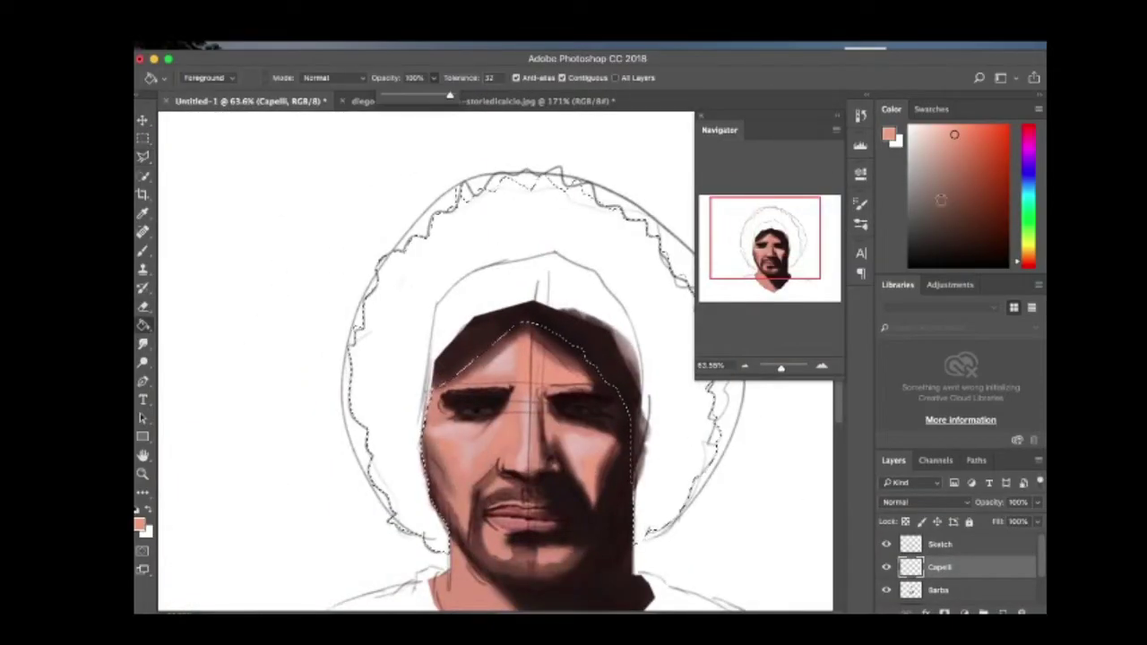
{"action": "key", "text": "d"}
{"action": "left_click", "coordinate": [403, 269]}
{"action": "key", "text": "b"}
{"action": "scroll", "coordinate": [402, 578], "scroll_direction": "up", "scroll_amount": 5}
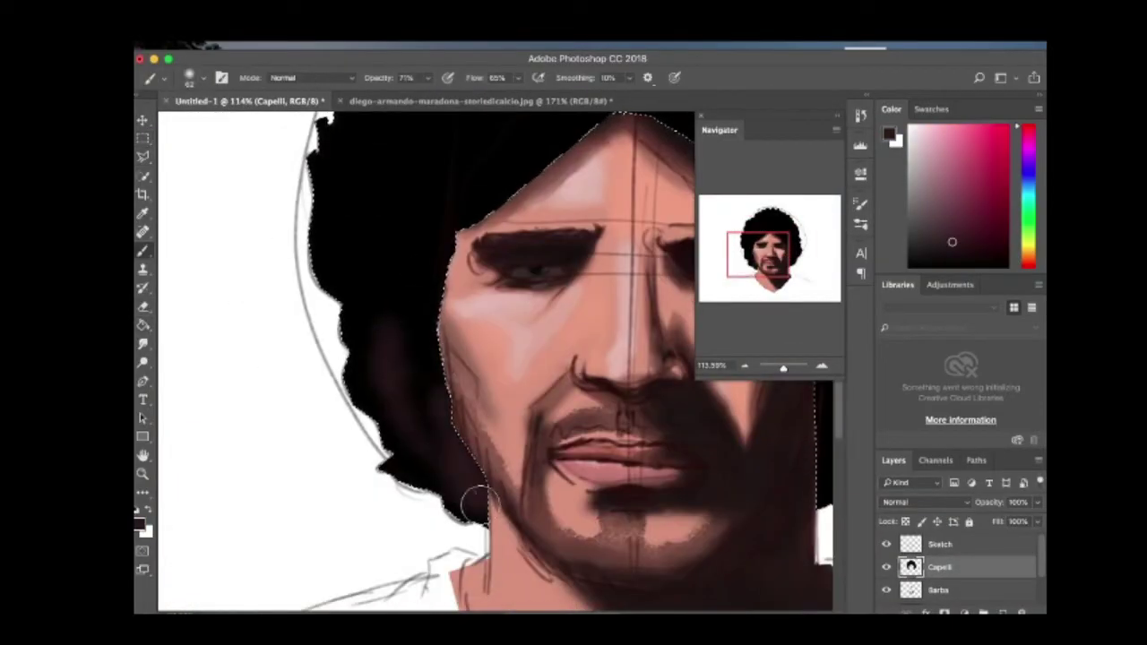
{"action": "left_click_drag", "start_coordinate": [427, 358], "coordinate": [389, 290]}
{"action": "scroll", "coordinate": [464, 235], "scroll_direction": "up", "scroll_amount": 3}
Paint more curl strokes across the hair at 43% opacity, comparing with the reference photo.
{"action": "key", "text": "5"}
{"action": "key", "text": "6"}
{"action": "left_click_drag", "start_coordinate": [464, 236], "coordinate": [341, 221]}
{"action": "scroll", "coordinate": [429, 305], "scroll_direction": "up", "scroll_amount": 5}
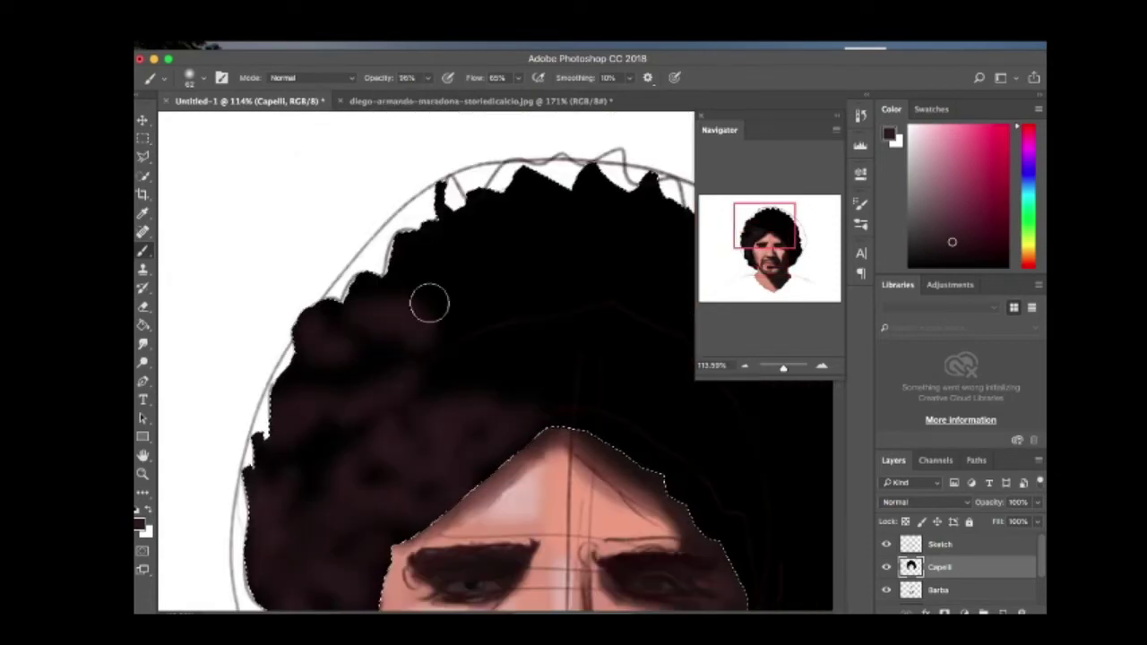
{"action": "scroll", "coordinate": [429, 305], "scroll_direction": "down", "scroll_amount": 2}
{"action": "left_click_drag", "start_coordinate": [429, 305], "coordinate": [630, 381]}
{"action": "scroll", "coordinate": [630, 382], "scroll_direction": "right", "scroll_amount": 5}
{"action": "left_click_drag", "start_coordinate": [558, 384], "coordinate": [598, 534]}
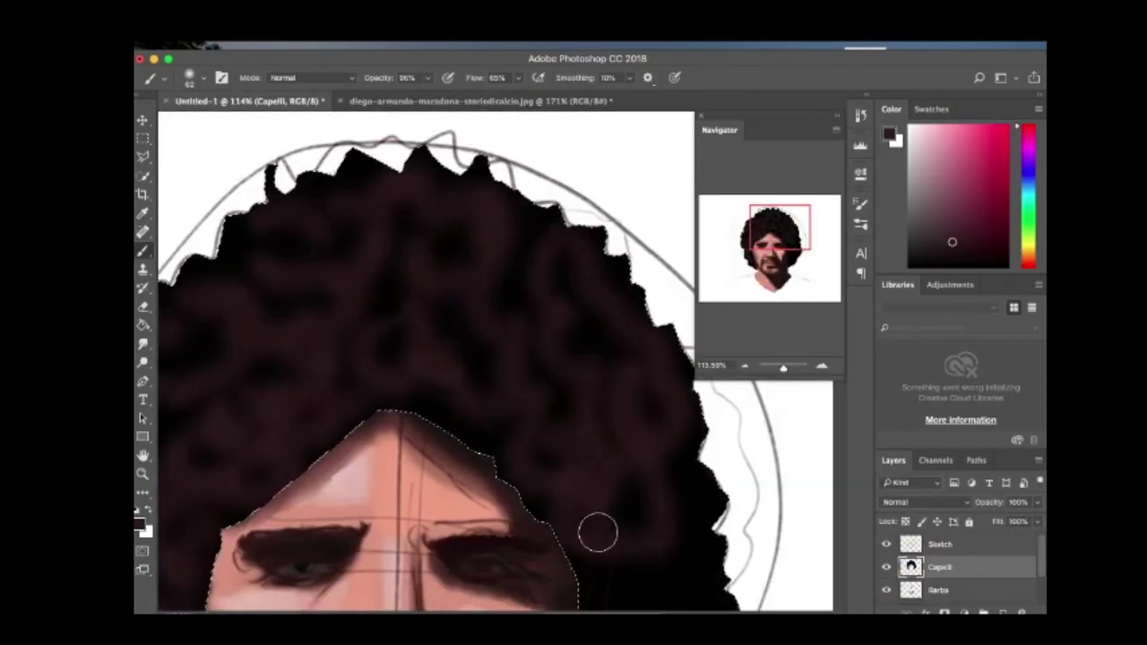
{"action": "scroll", "coordinate": [598, 534], "scroll_direction": "down", "scroll_amount": 5}
{"action": "key", "text": "ctrl+Tab"}
{"action": "key", "text": "ctrl+Tab"}
{"action": "scroll", "coordinate": [393, 203], "scroll_direction": "up", "scroll_amount": 4}
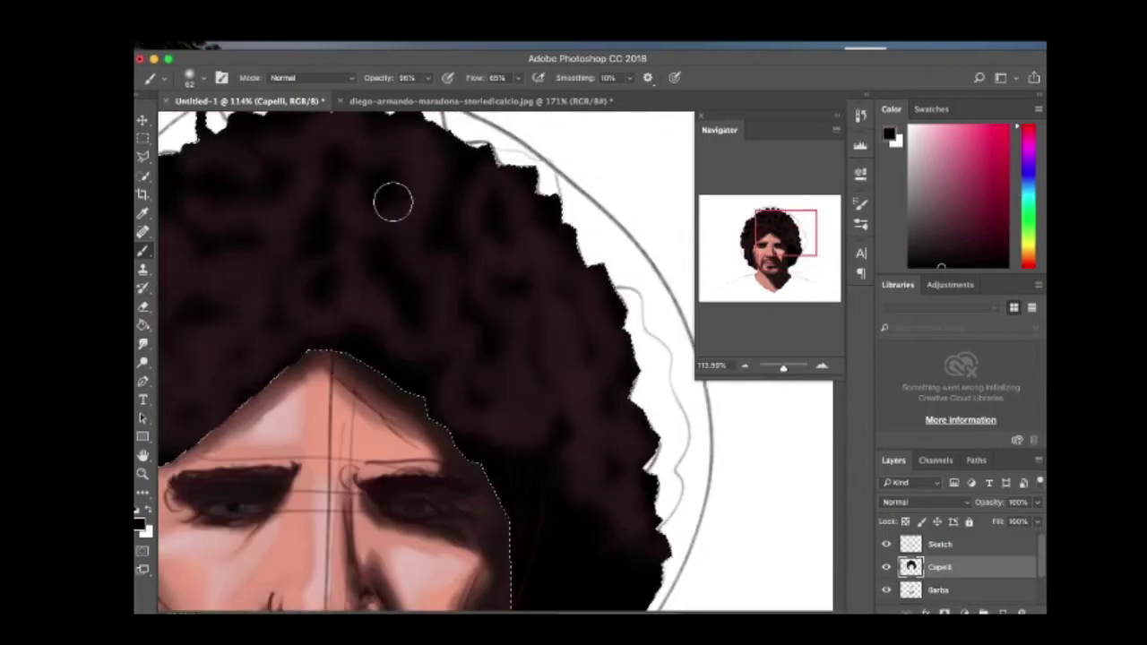
{"action": "scroll", "coordinate": [392, 203], "scroll_direction": "left", "scroll_amount": 2}
{"action": "scroll", "coordinate": [433, 410], "scroll_direction": "left", "scroll_amount": 5}
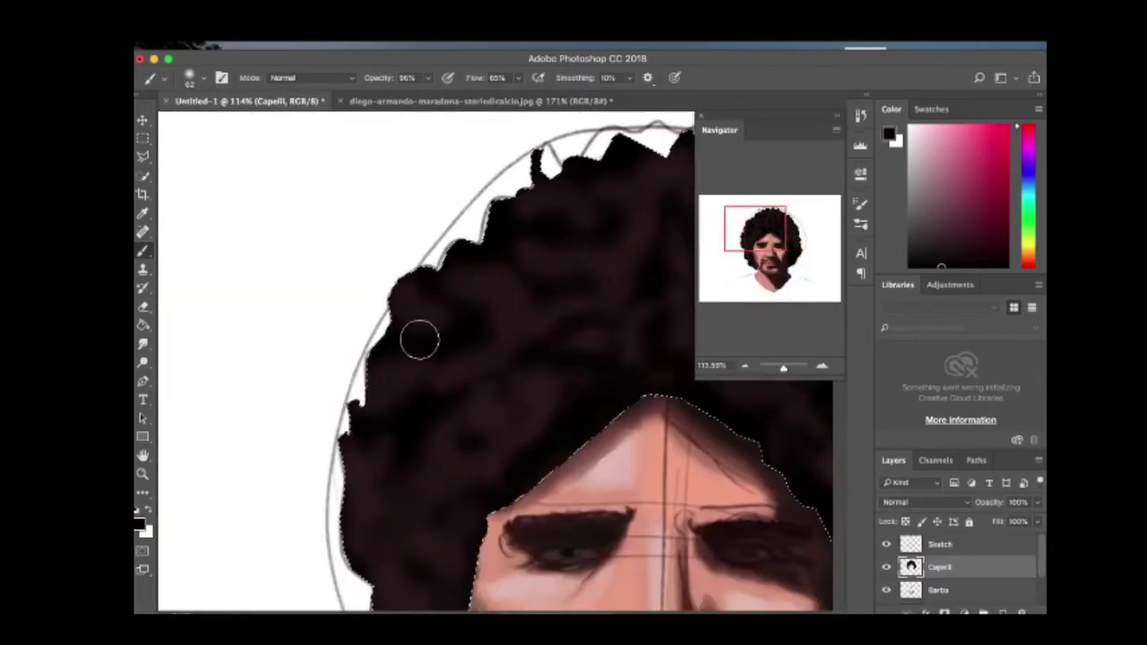
{"action": "key", "text": "ctrl+Tab"}
{"action": "key", "text": "ctrl+Tab"}
{"action": "scroll", "coordinate": [420, 341], "scroll_direction": "up", "scroll_amount": 3}
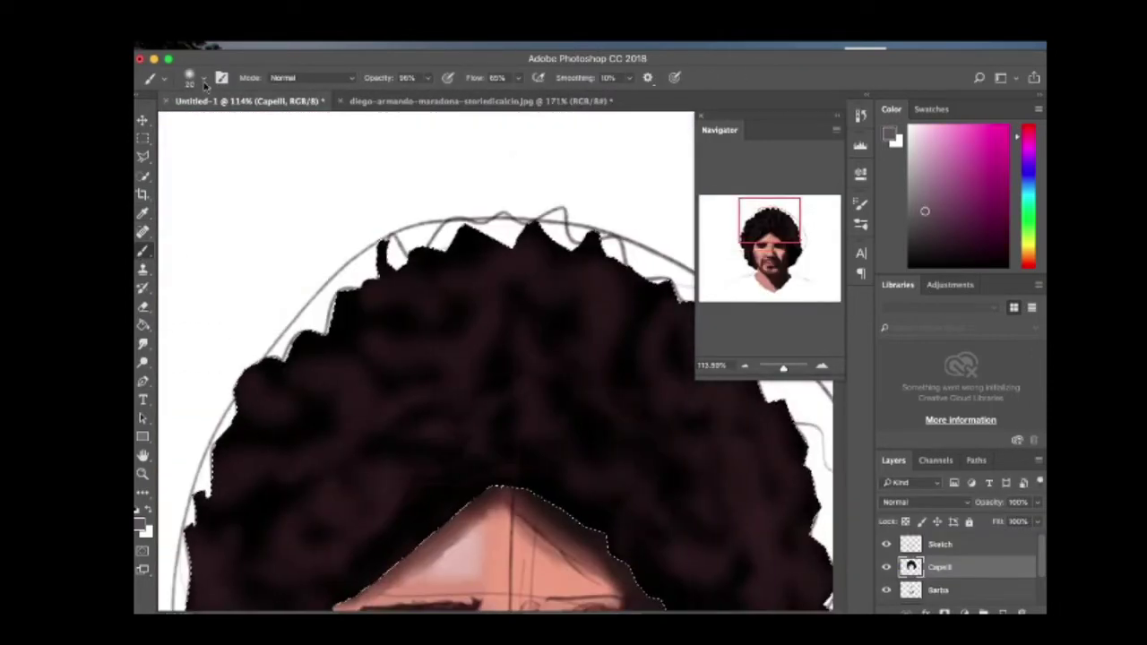
Paint light curved strands through the middle and down the left side of the hair.
{"action": "key", "text": "shift+comma"}
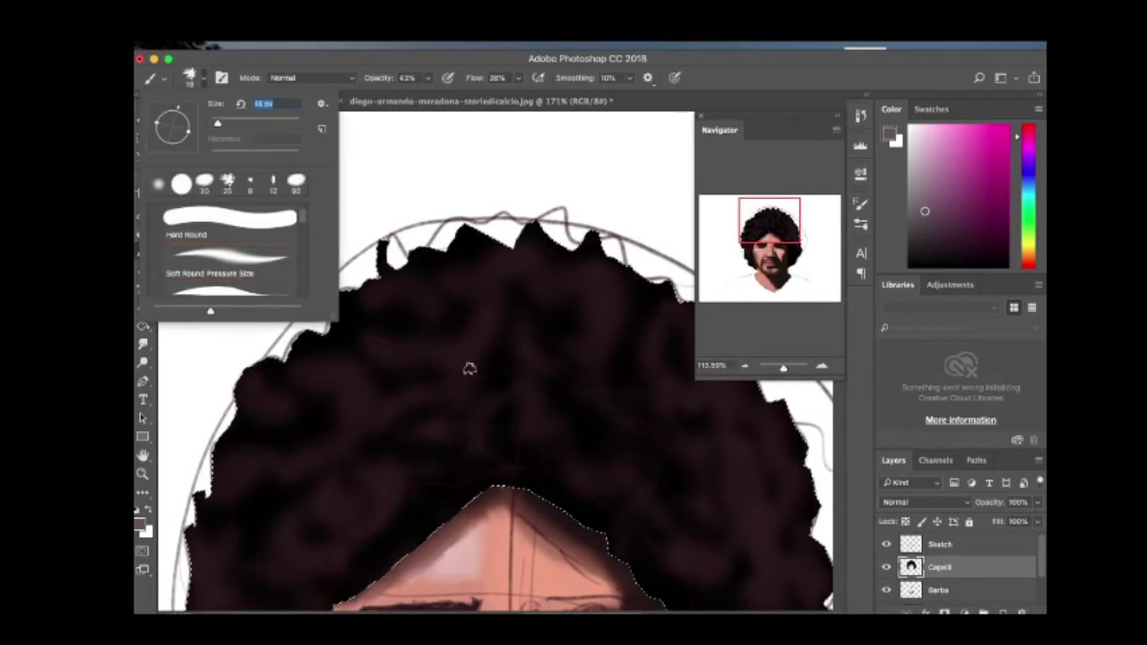
{"action": "key", "text": "Escape"}
{"action": "left_click_drag", "start_coordinate": [414, 347], "coordinate": [383, 417]}
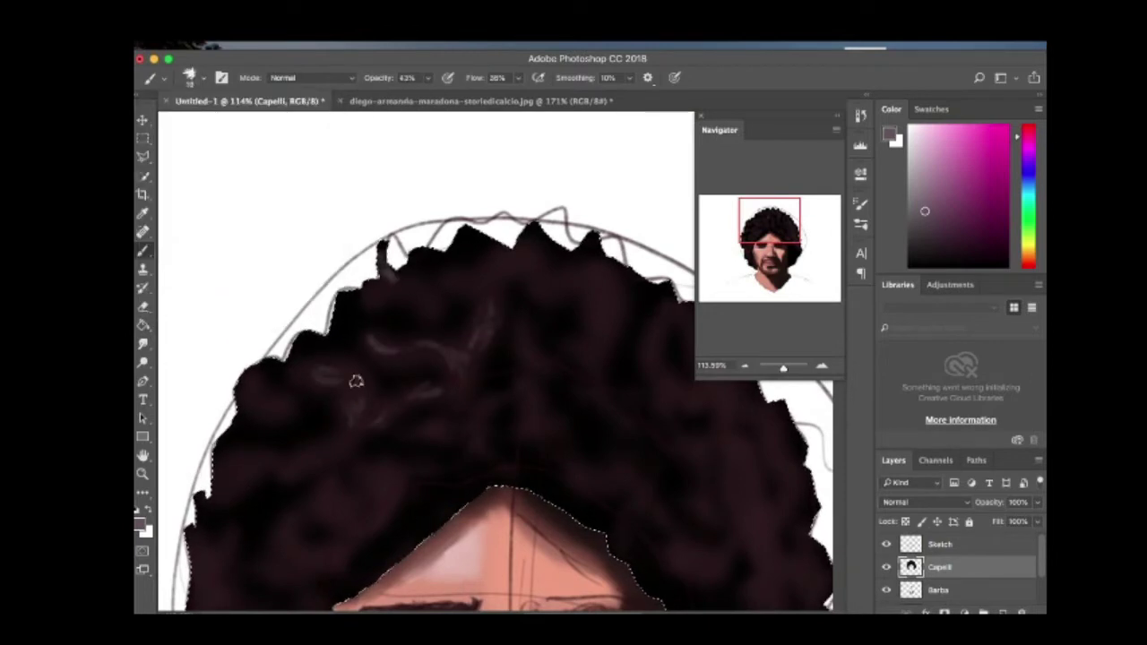
{"action": "mouse_move", "coordinate": [245, 380]}
{"action": "left_mouse_down"}
{"action": "mouse_move", "coordinate": [283, 495]}
{"action": "mouse_move", "coordinate": [364, 528]}
{"action": "left_mouse_up"}
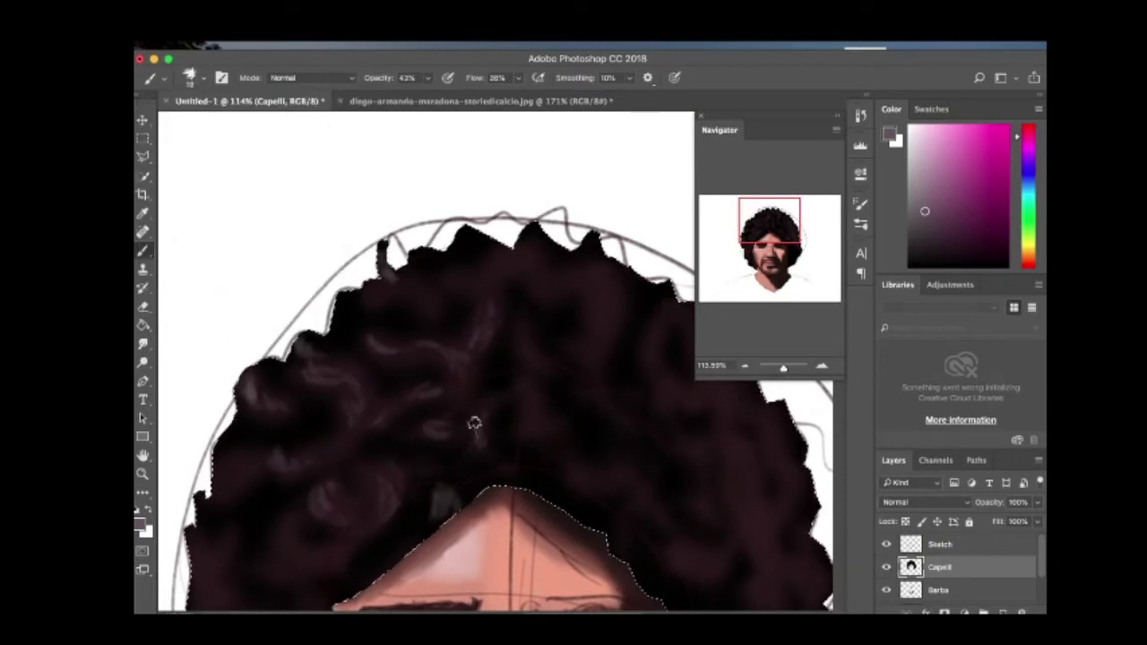
{"action": "scroll", "coordinate": [412, 389], "scroll_direction": "right", "scroll_amount": 5}
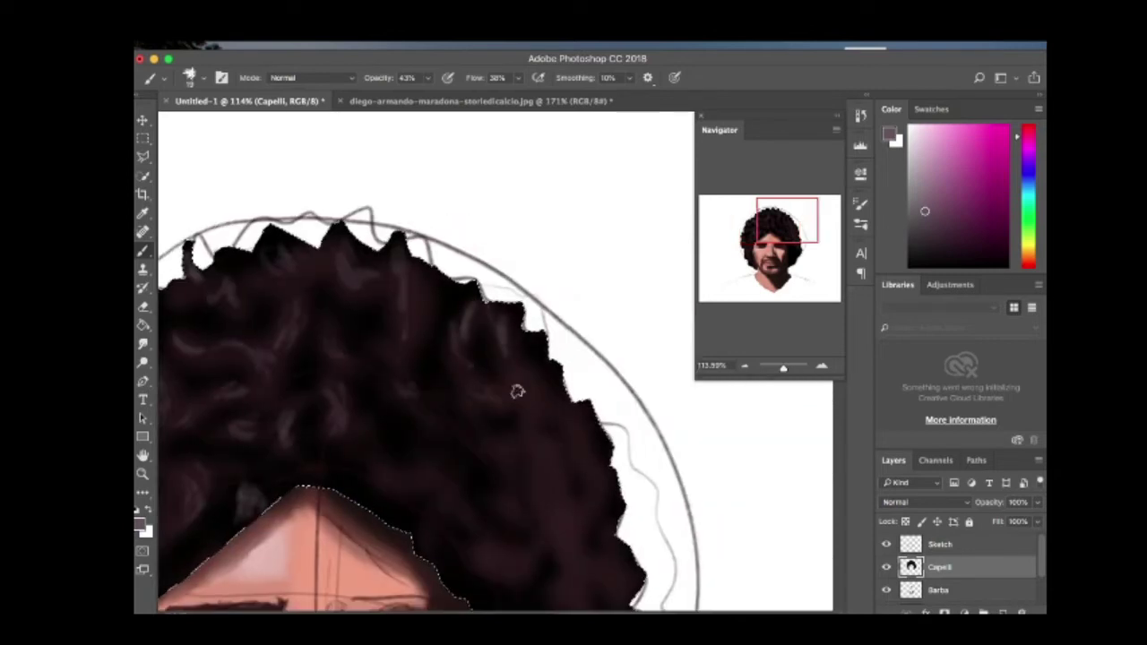
{"action": "scroll", "coordinate": [542, 444], "scroll_direction": "down", "scroll_amount": 8}
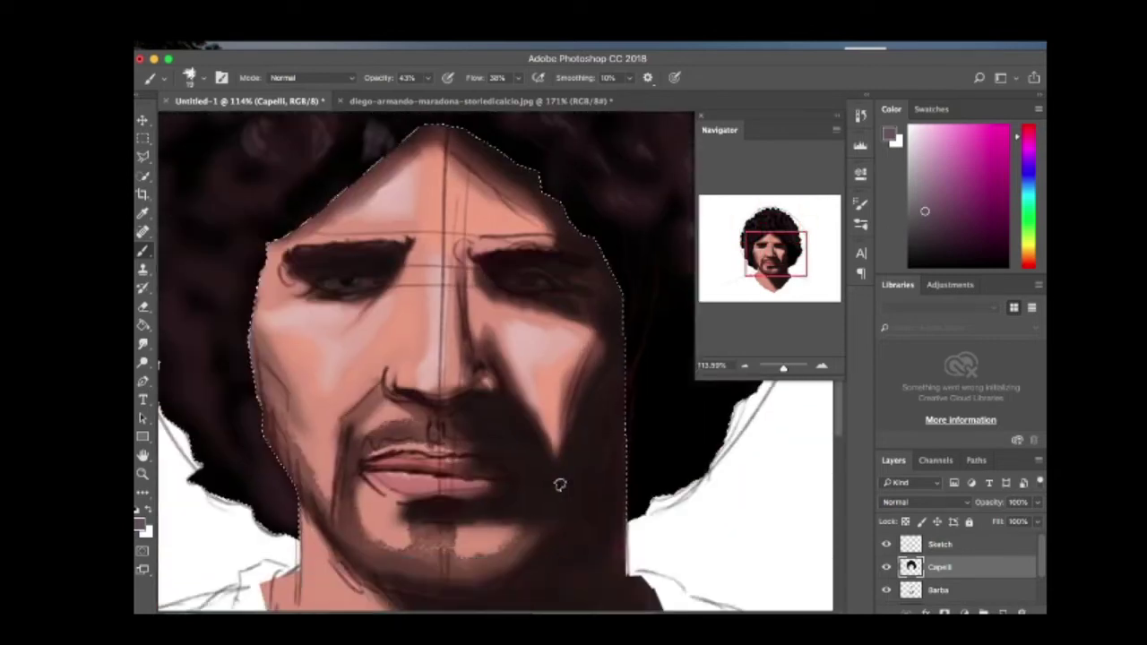
{"action": "scroll", "coordinate": [359, 323], "scroll_direction": "left", "scroll_amount": 6}
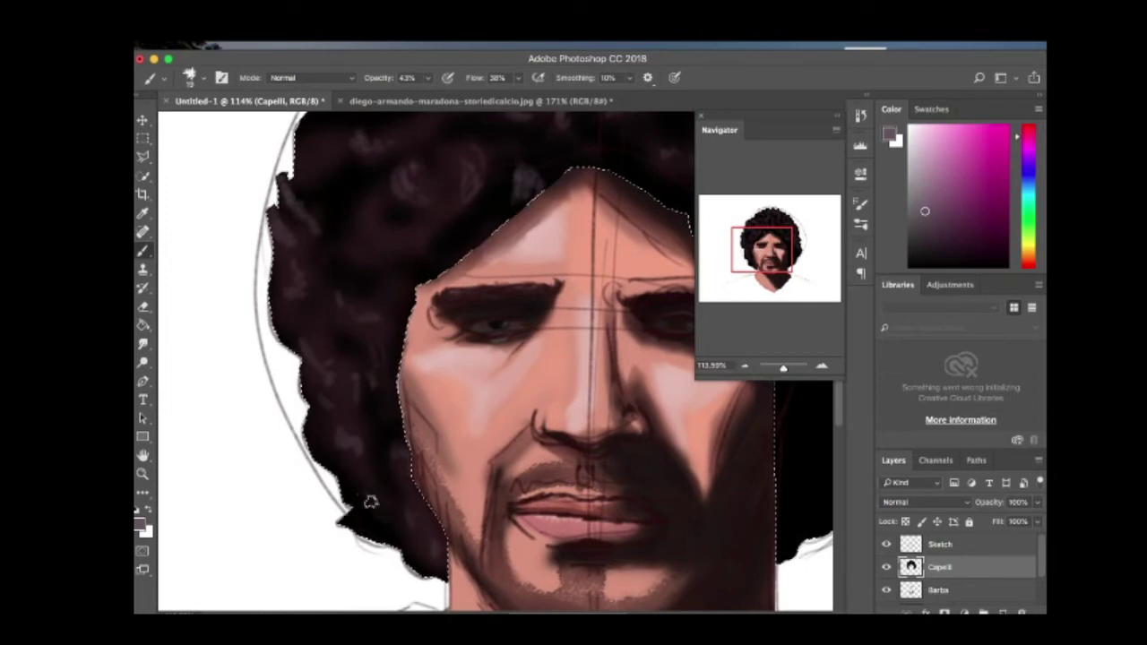
{"action": "scroll", "coordinate": [298, 325], "scroll_direction": "up", "scroll_amount": 5}
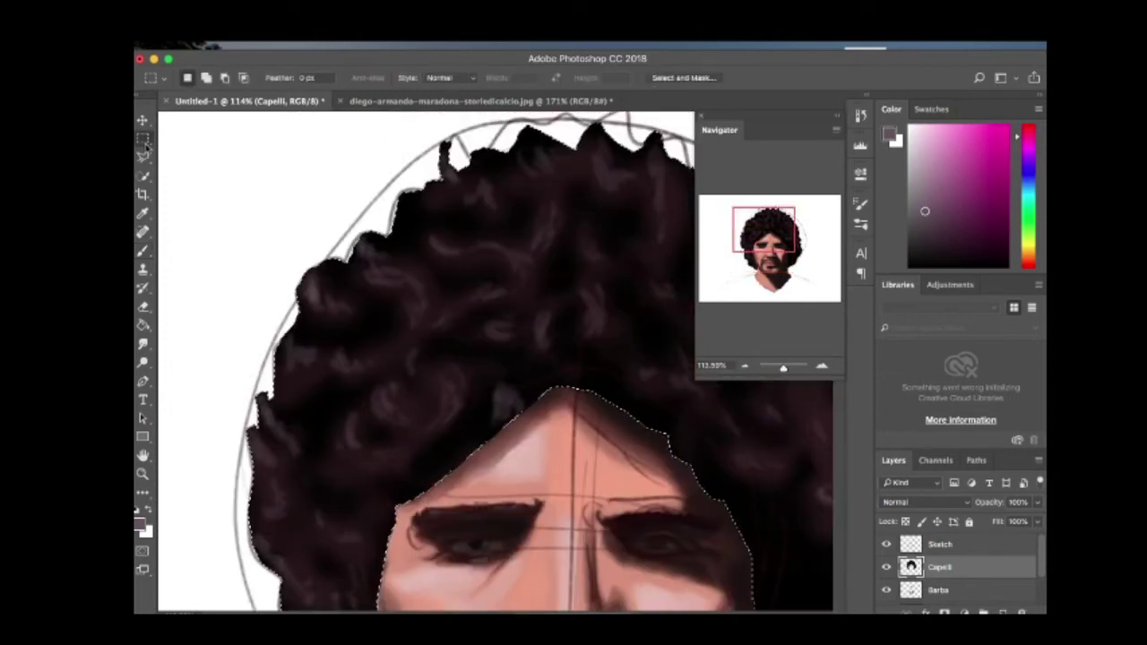
{"action": "scroll", "coordinate": [371, 466], "scroll_direction": "down", "scroll_amount": 5}
{"action": "scroll", "coordinate": [371, 466], "scroll_direction": "right", "scroll_amount": 2}
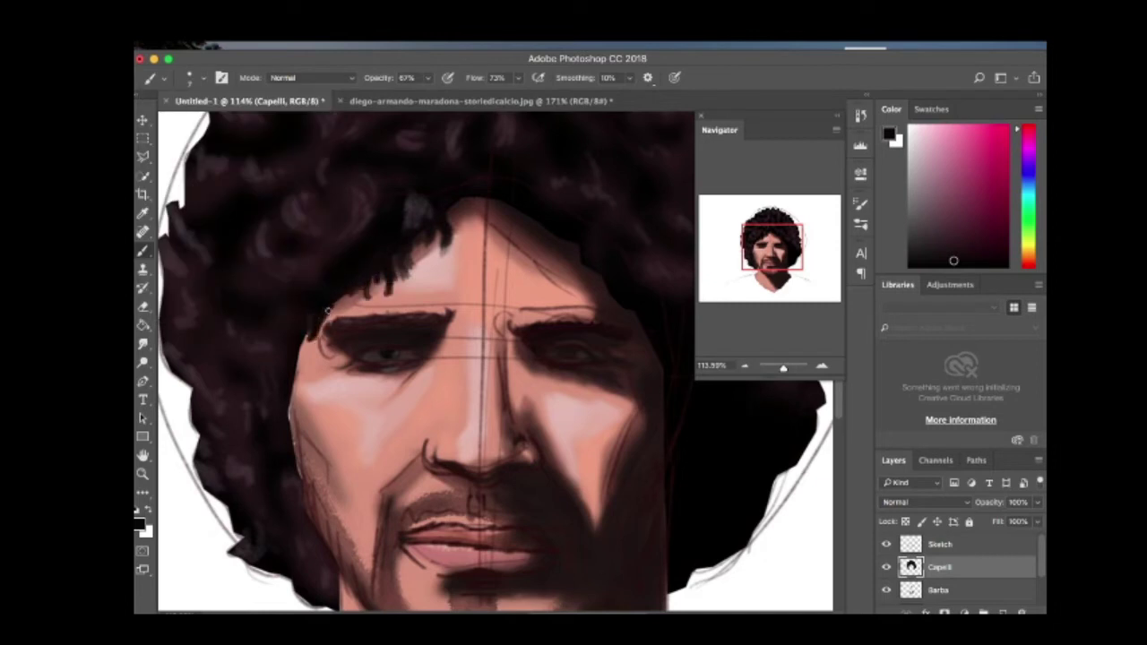
Hide the Sketch lines and dab a light pink highlight on the forehead on the Face layer.
{"action": "key", "text": "e"}
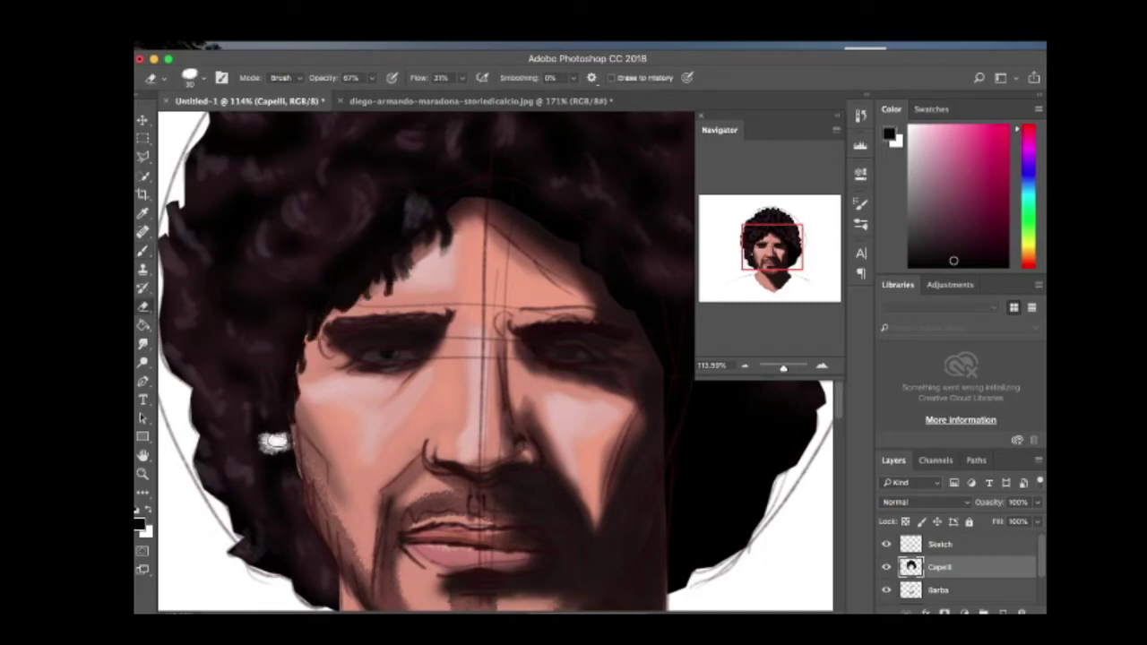
{"action": "left_click", "coordinate": [277, 439], "text": "ctrl"}
{"action": "key", "text": "b"}
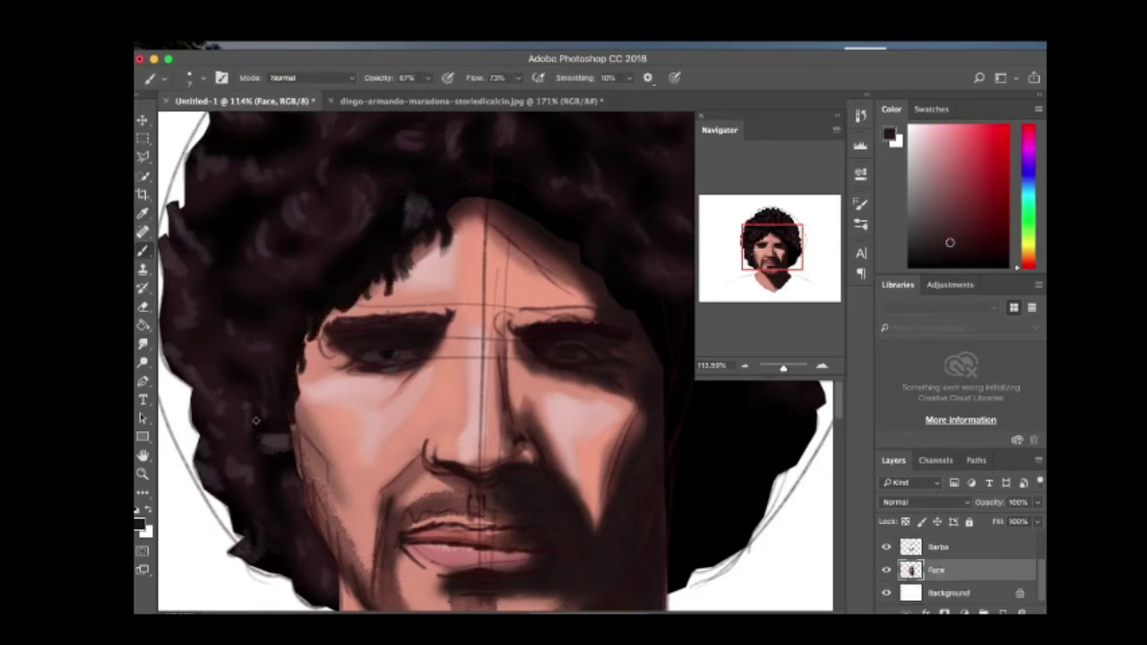
{"action": "left_click", "coordinate": [273, 442], "text": "alt"}
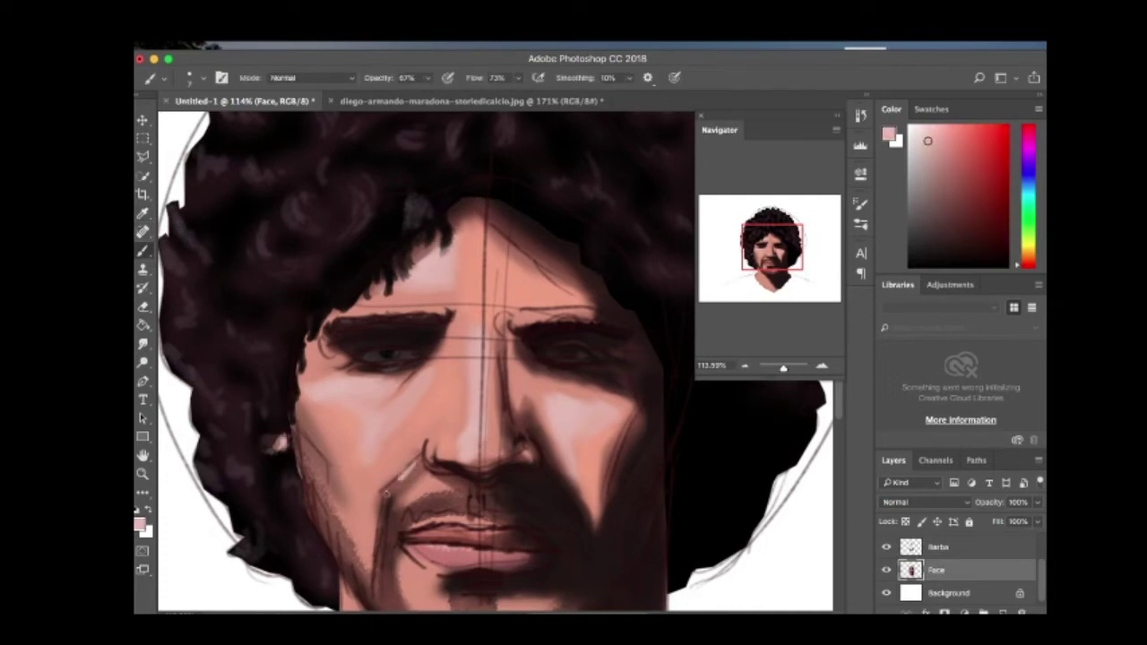
{"action": "scroll", "coordinate": [959, 565], "scroll_direction": "up", "scroll_amount": 2}
{"action": "left_click", "coordinate": [886, 544]}
{"action": "left_click", "coordinate": [517, 263]}
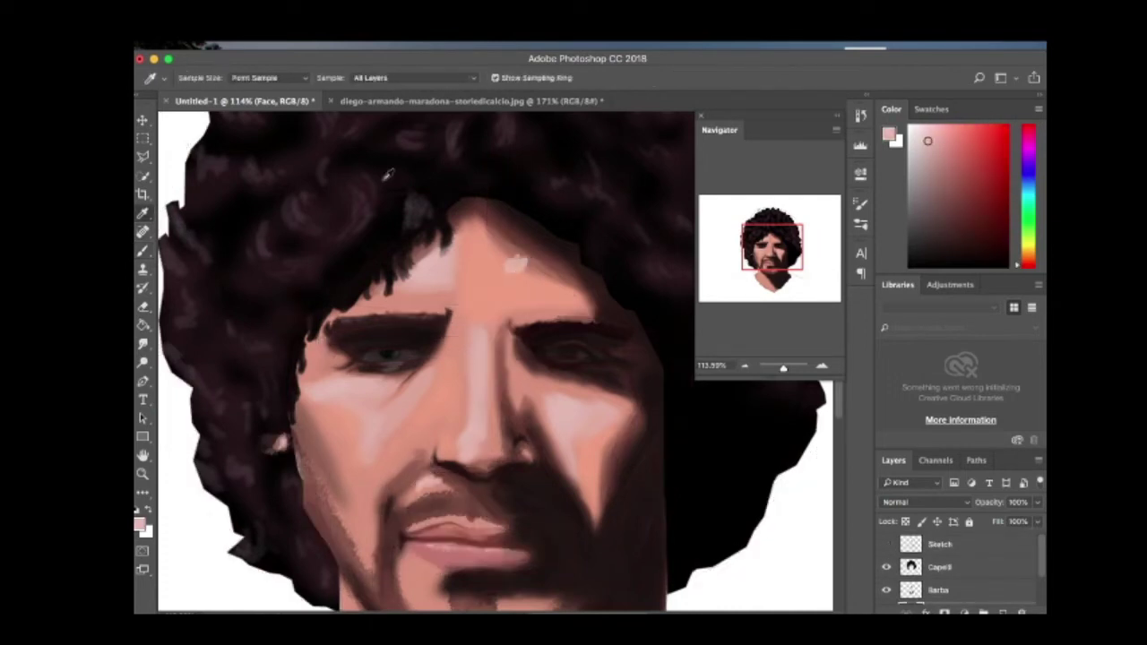
Paint skin tone over the hair strand crossing the forehead.
{"action": "left_click", "coordinate": [409, 203], "text": "alt"}
{"action": "left_click", "coordinate": [409, 204], "text": "ctrl"}
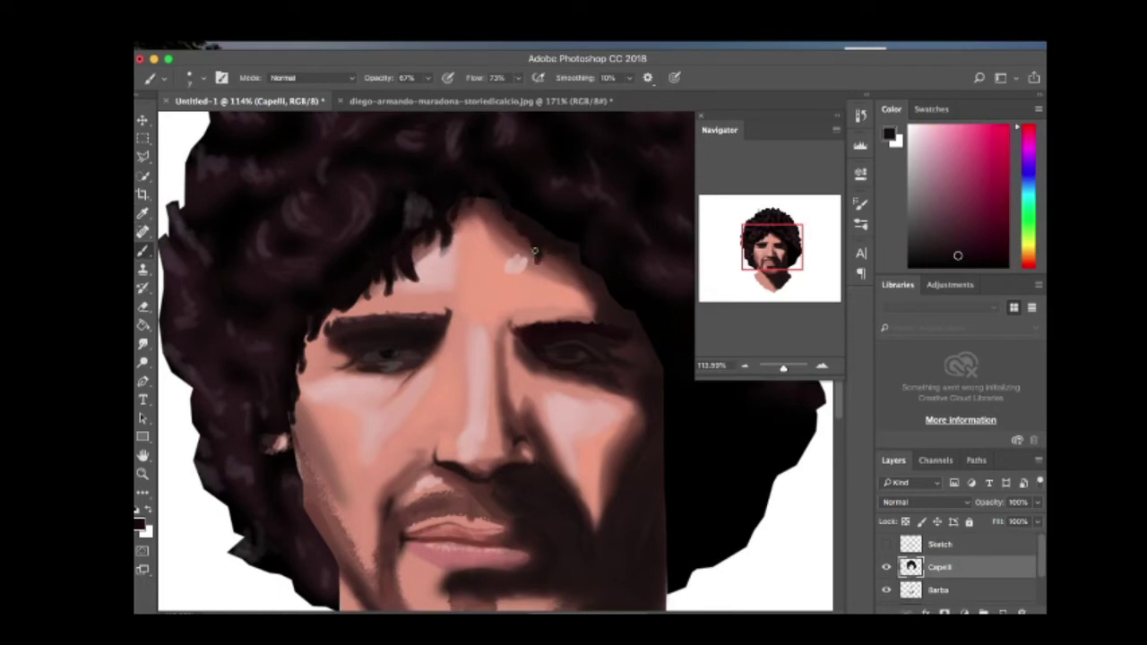
{"action": "scroll", "coordinate": [395, 266], "scroll_direction": "up", "scroll_amount": 2}
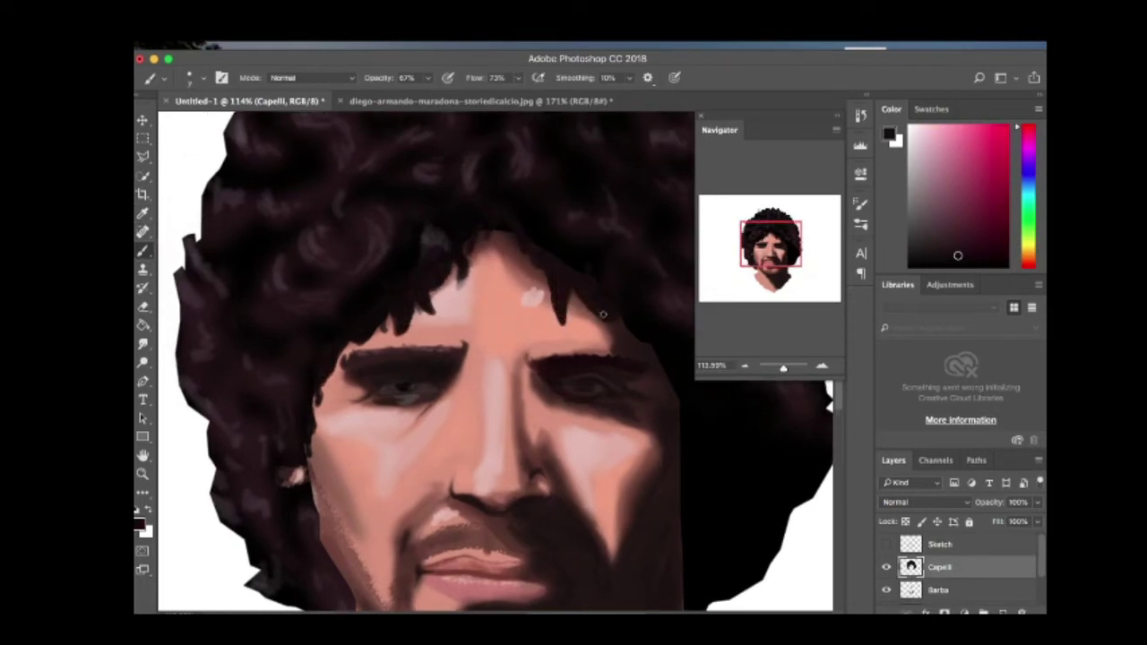
{"action": "scroll", "coordinate": [602, 313], "scroll_direction": "down", "scroll_amount": 2}
{"action": "left_click", "coordinate": [652, 397], "text": "ctrl"}
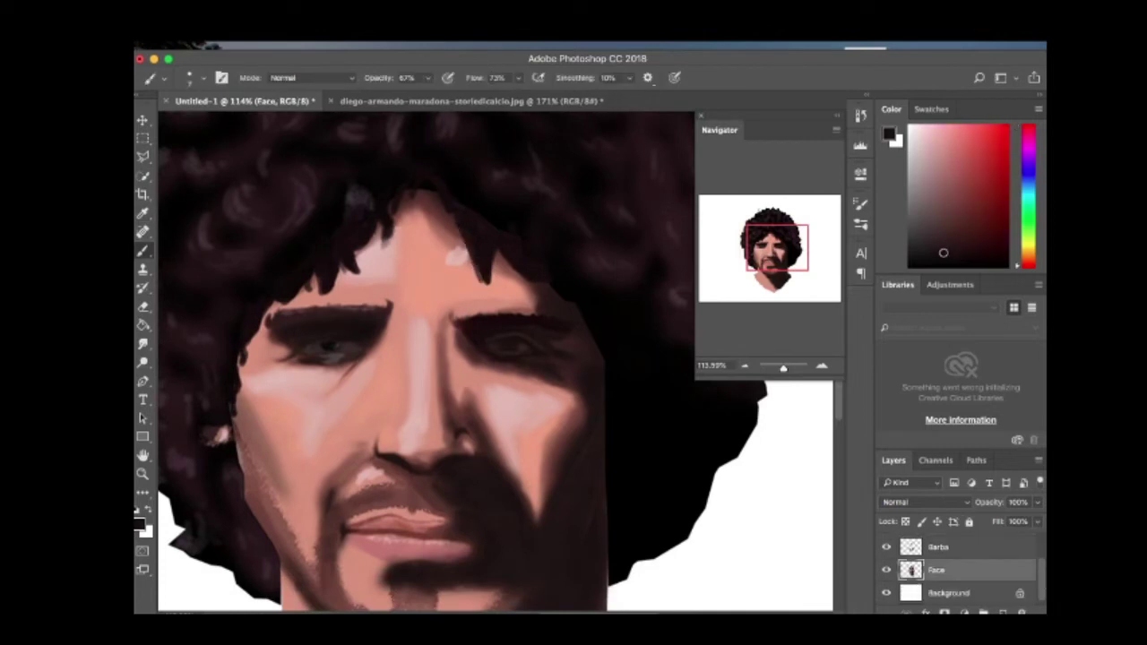
{"action": "left_click_drag", "start_coordinate": [491, 260], "coordinate": [506, 307]}
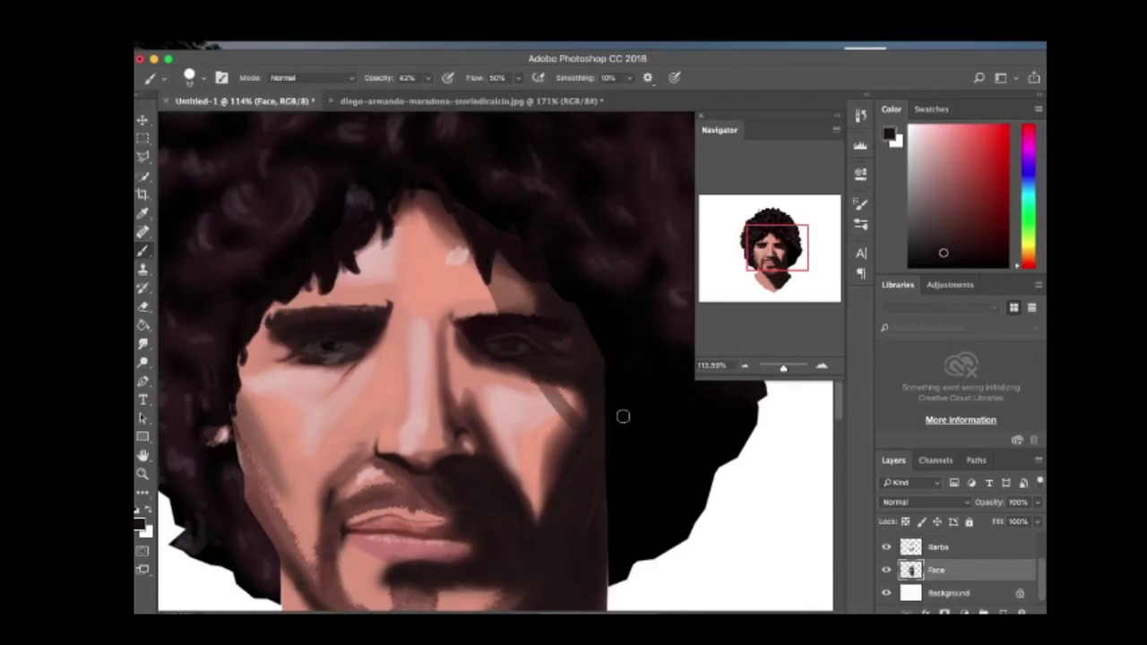
{"action": "scroll", "coordinate": [503, 350], "scroll_direction": "down", "scroll_amount": 2}
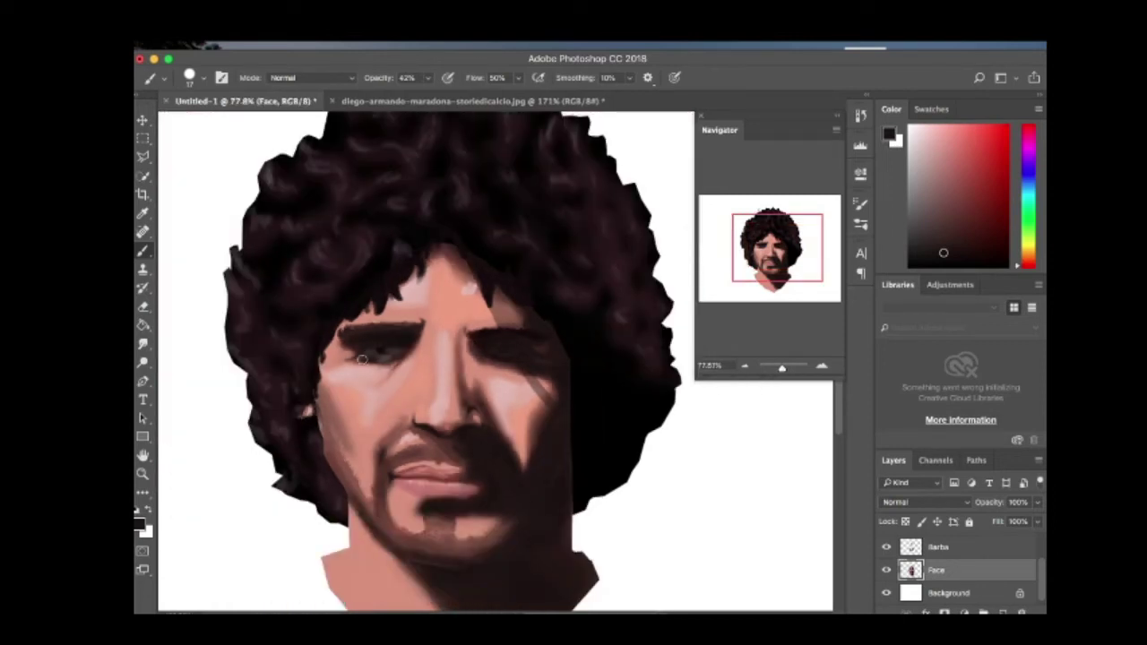
{"action": "scroll", "coordinate": [363, 358], "scroll_direction": "down", "scroll_amount": 1}
{"action": "scroll", "coordinate": [362, 359], "scroll_direction": "up", "scroll_amount": 4}
{"action": "left_click", "coordinate": [189, 77]}
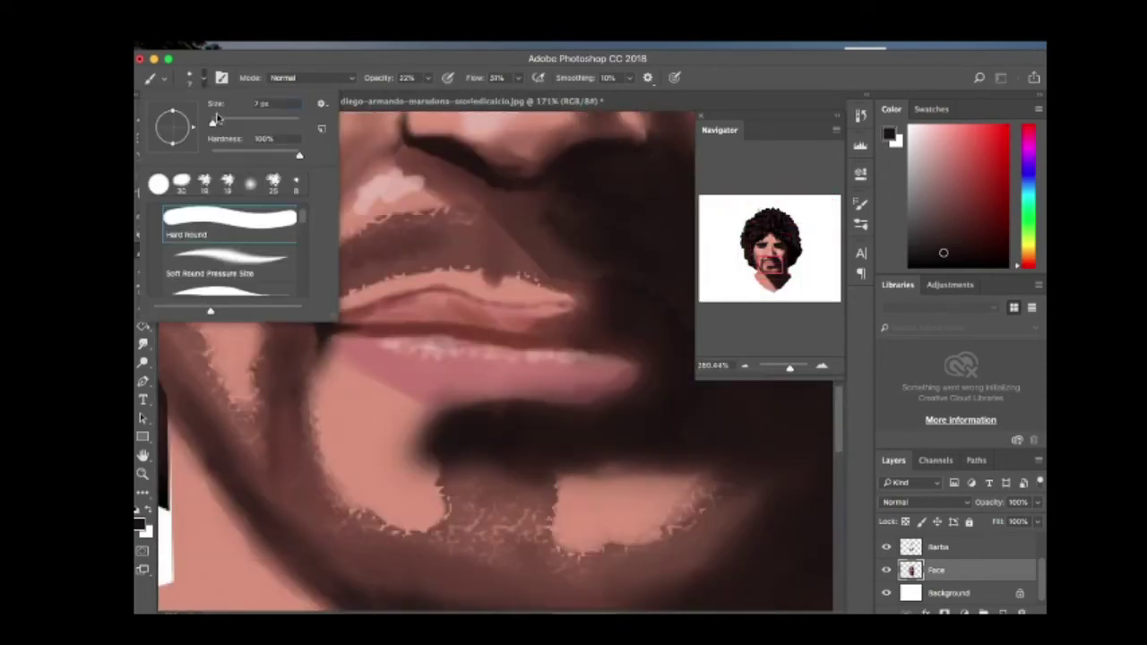
Enlarge the brush to 11 px and paint a stroke along the lips, sampling skin and dark brown.
{"action": "left_click_drag", "start_coordinate": [216, 117], "coordinate": [220, 118]}
{"action": "key", "text": "Return"}
{"action": "left_click_drag", "start_coordinate": [510, 339], "coordinate": [553, 328]}
{"action": "scroll", "coordinate": [607, 317], "scroll_direction": "down", "scroll_amount": 2}
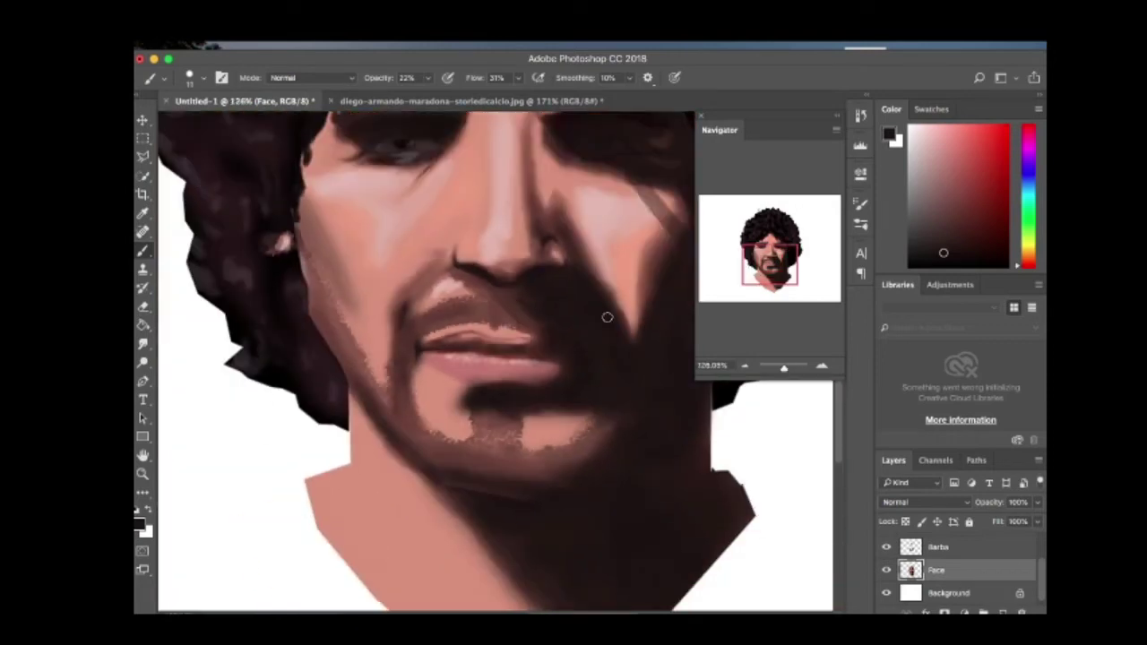
{"action": "left_click", "coordinate": [607, 317], "text": "alt"}
{"action": "scroll", "coordinate": [420, 387], "scroll_direction": "up", "scroll_amount": 2}
{"action": "right_click", "coordinate": [420, 386]}
{"action": "key", "text": "Return"}
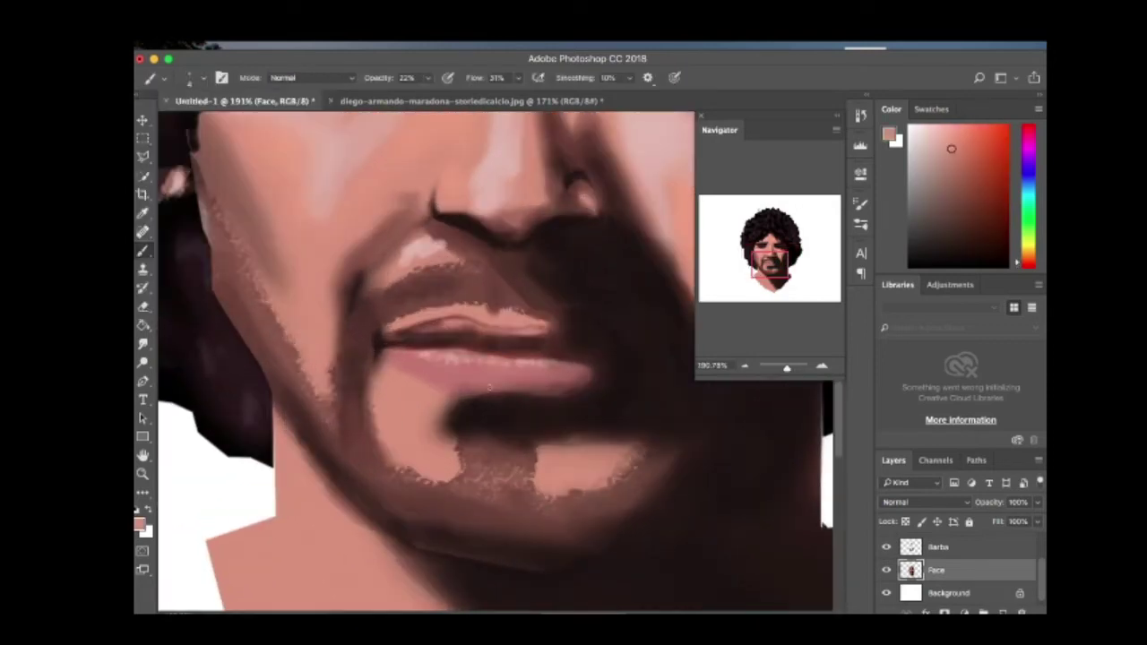
{"action": "left_click", "coordinate": [386, 339], "text": "alt"}
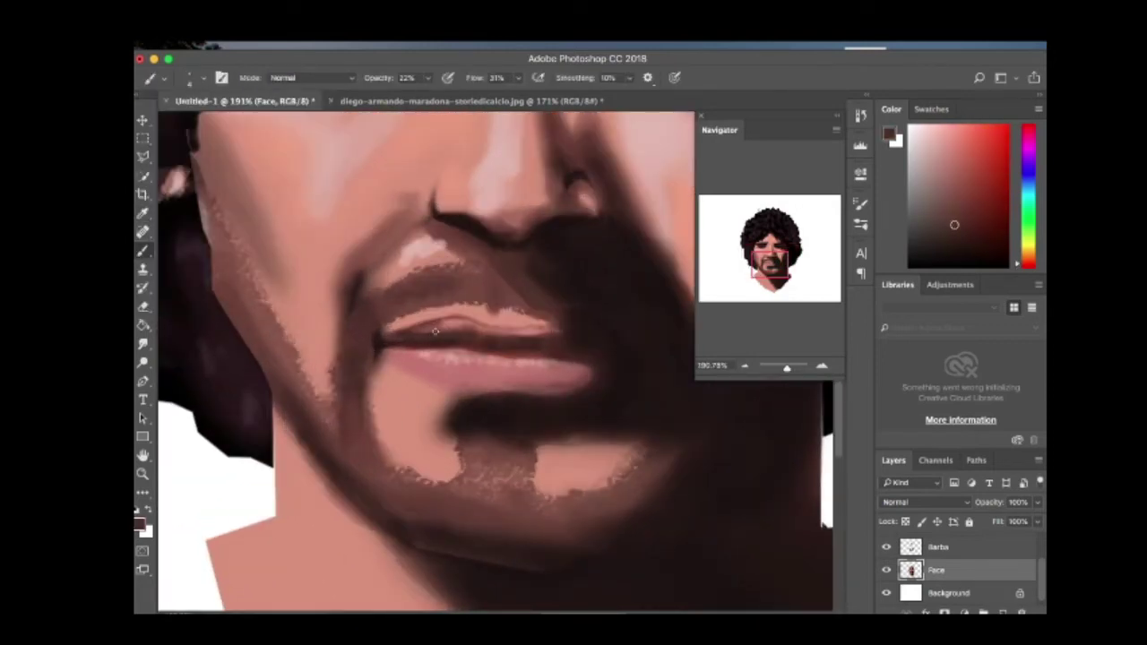
Erase stray beard stubble on the Barba layer and resume painting on the Face layer.
{"action": "left_click", "coordinate": [583, 325], "text": "alt"}
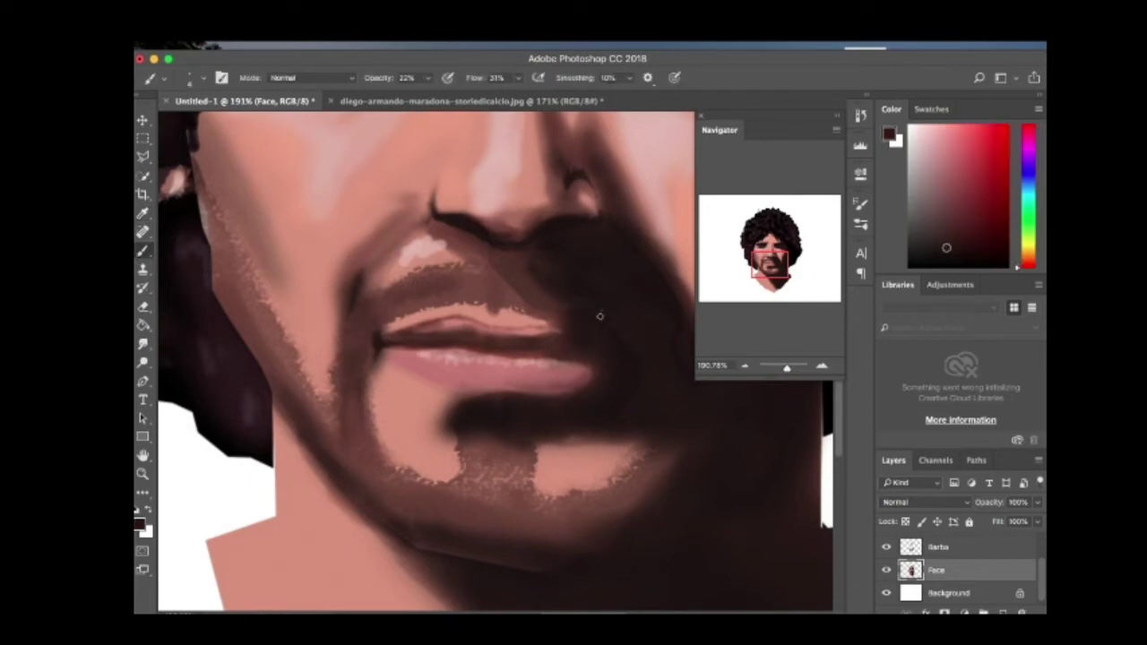
{"action": "key", "text": "alt+bracketright"}
{"action": "left_click", "coordinate": [142, 306]}
{"action": "scroll", "coordinate": [366, 318], "scroll_direction": "right", "scroll_amount": 5}
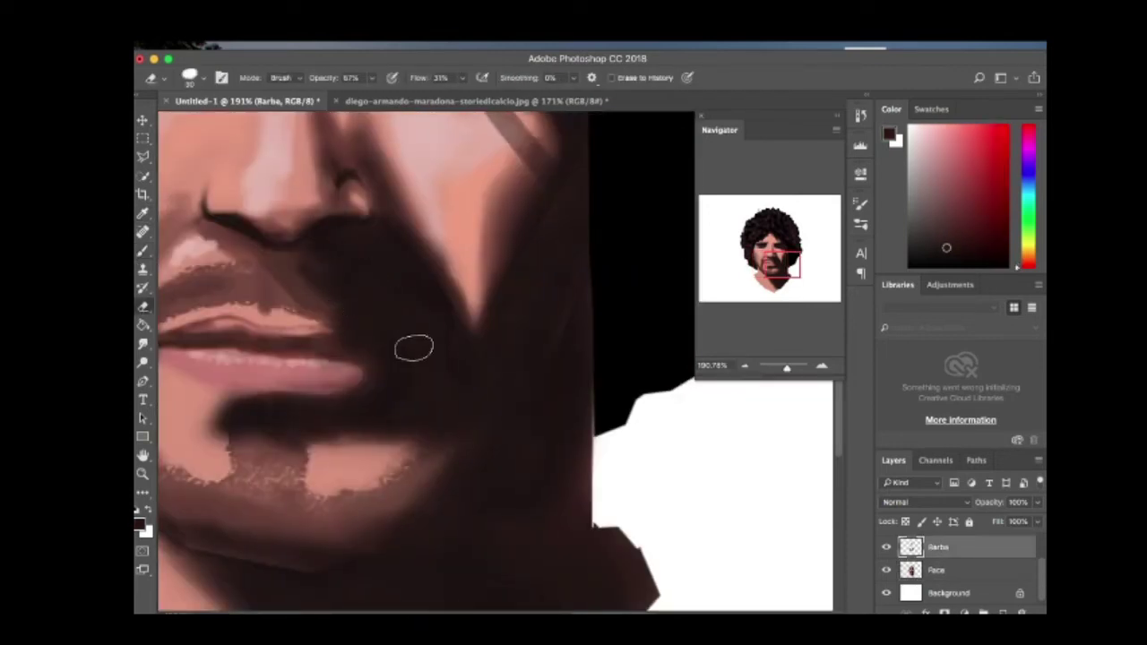
{"action": "scroll", "coordinate": [525, 307], "scroll_direction": "down", "scroll_amount": 6}
{"action": "scroll", "coordinate": [385, 366], "scroll_direction": "up", "scroll_amount": 8}
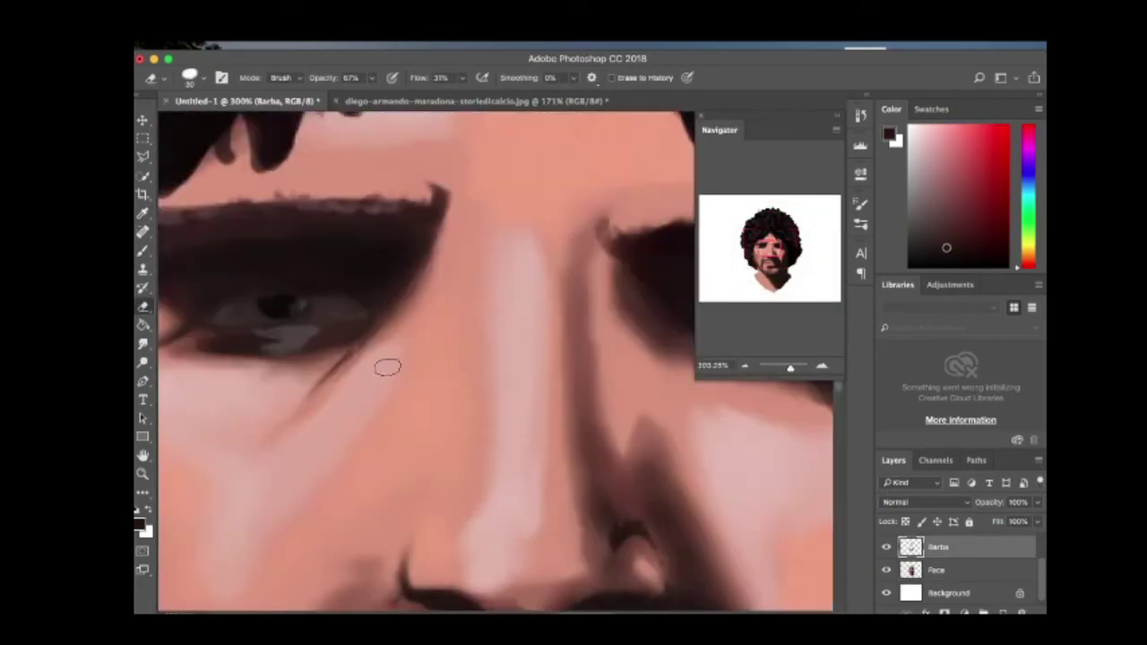
{"action": "left_click", "coordinate": [143, 251]}
{"action": "left_click", "coordinate": [961, 573]}
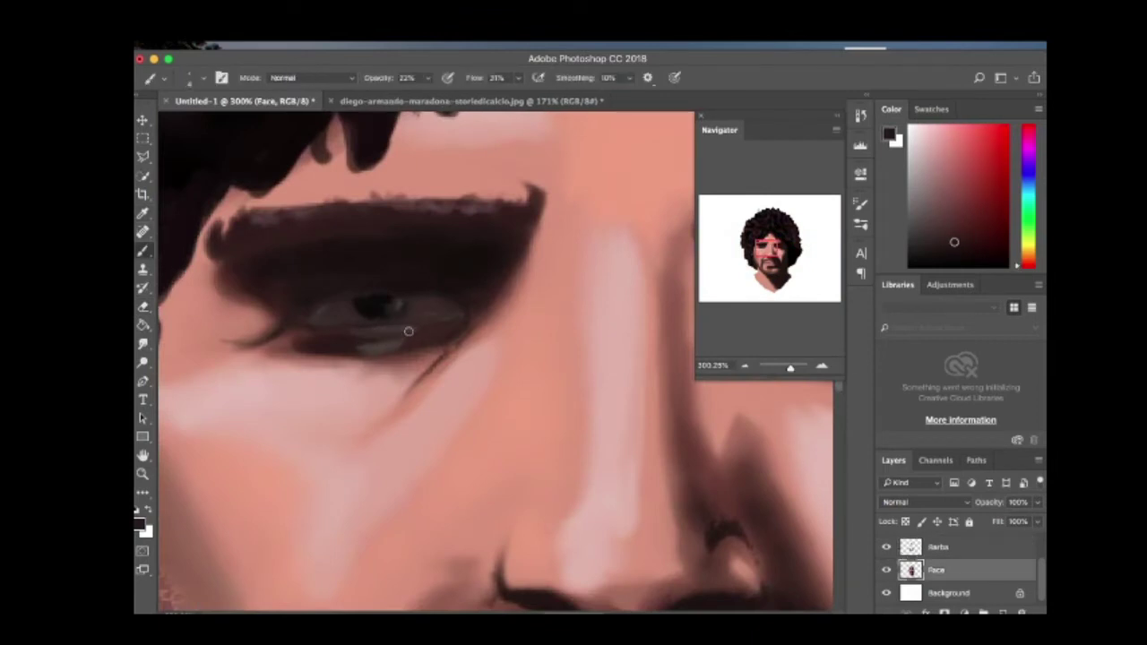
{"action": "scroll", "coordinate": [356, 346], "scroll_direction": "down", "scroll_amount": 6}
Show the Sketch lines and create a new layer named 'Shirt'.
{"action": "scroll", "coordinate": [959, 564], "scroll_direction": "up", "scroll_amount": 2}
{"action": "left_click", "coordinate": [886, 544]}
{"action": "key", "text": "super+shift+n"}
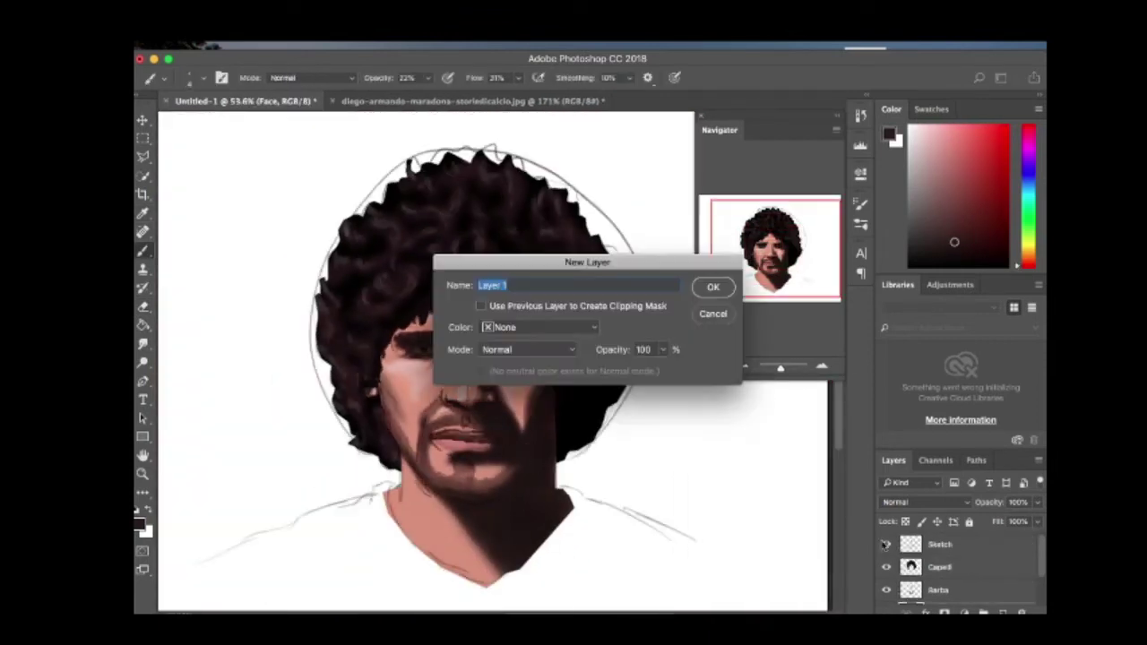
{"action": "type", "text": "Shirt"}
{"action": "key", "text": "Return"}
Trace the shirt outline around the shoulders and neck with the Polygonal Lasso.
{"action": "left_click", "coordinate": [143, 156]}
{"action": "scroll", "coordinate": [363, 484], "scroll_direction": "down", "scroll_amount": 2}
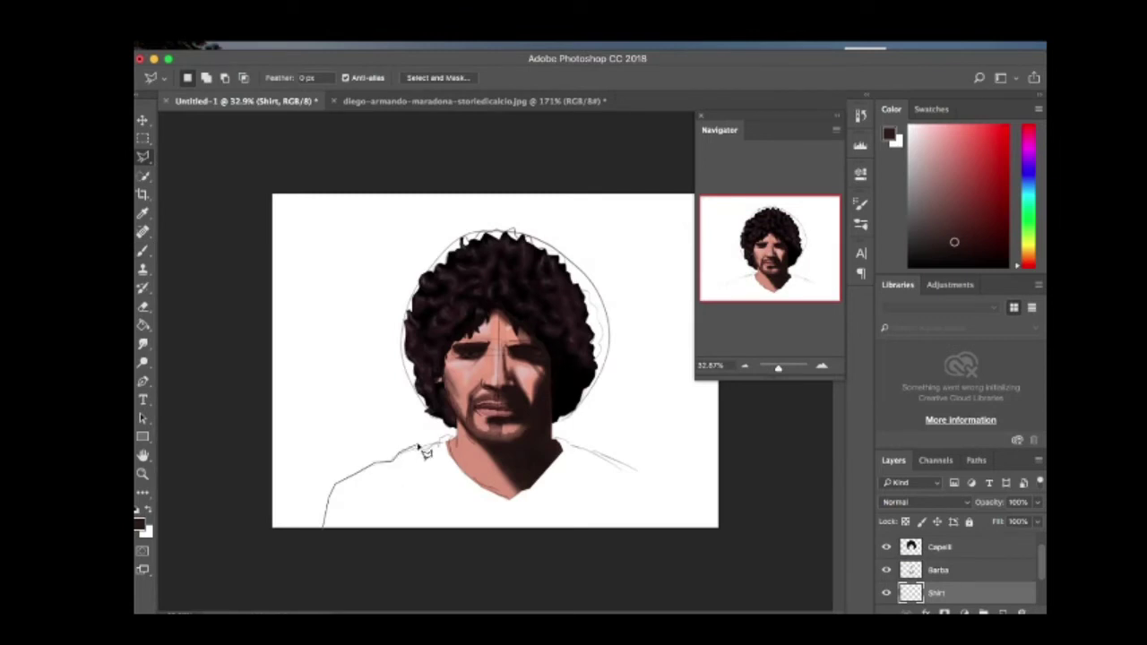
{"action": "double_click", "coordinate": [411, 478]}
{"action": "left_click", "coordinate": [142, 139]}
{"action": "double_click", "coordinate": [457, 449]}
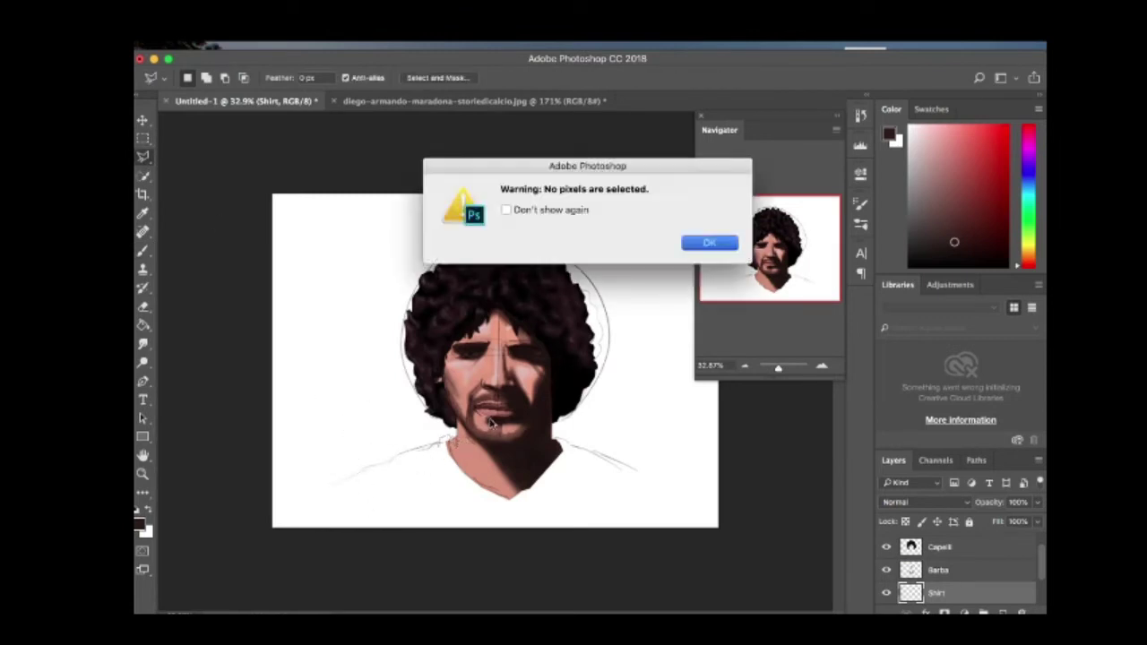
{"action": "key", "text": "Return"}
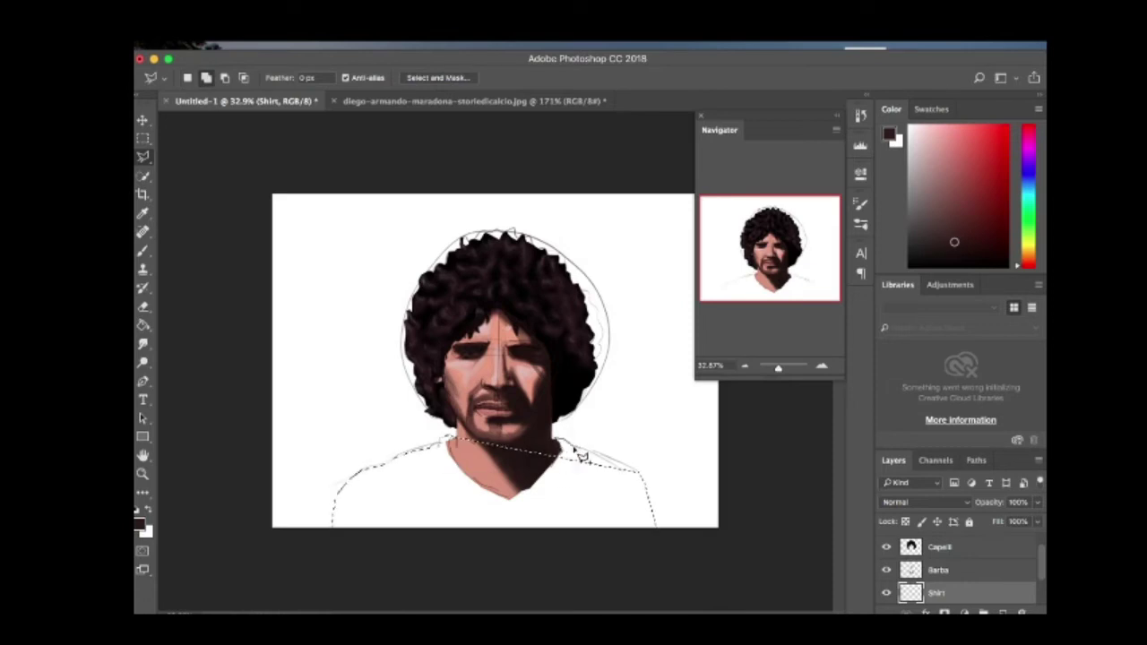
{"action": "scroll", "coordinate": [581, 457], "scroll_direction": "up", "scroll_amount": 5}
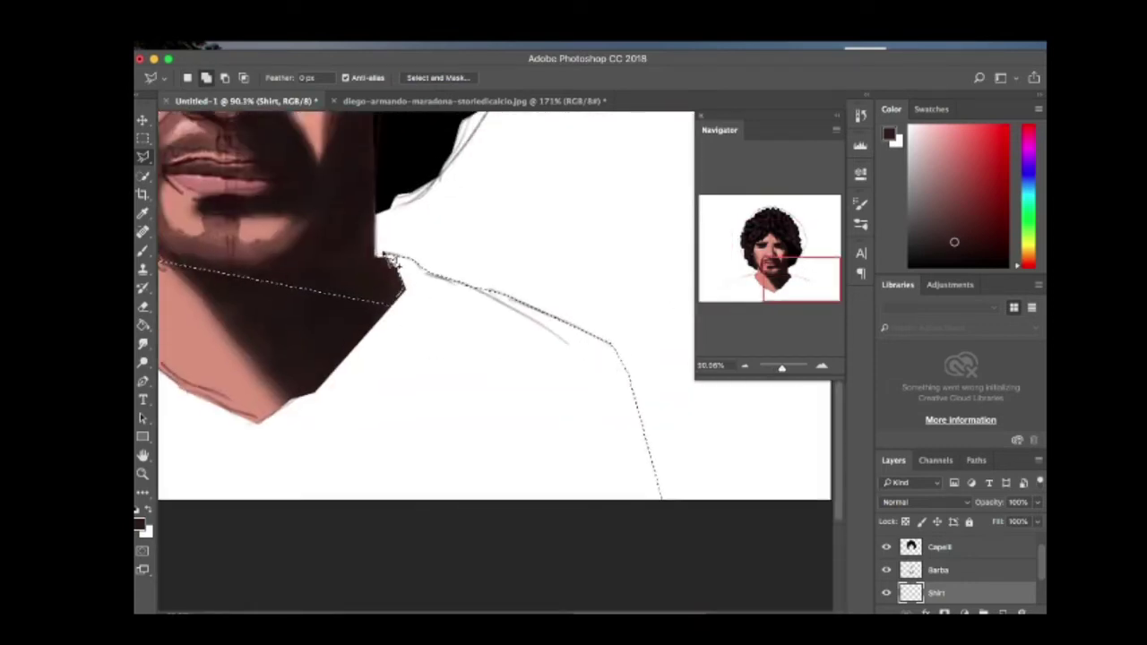
{"action": "scroll", "coordinate": [354, 341], "scroll_direction": "left", "scroll_amount": 5}
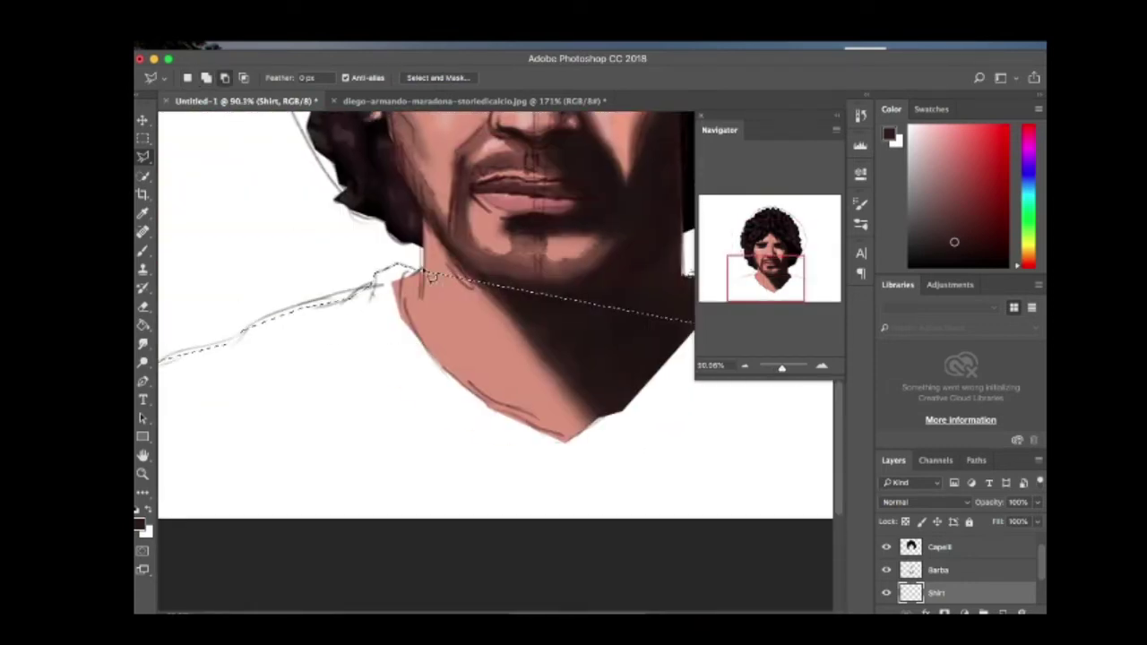
{"action": "left_click", "coordinate": [566, 441]}
{"action": "scroll", "coordinate": [574, 359], "scroll_direction": "right", "scroll_amount": 5}
{"action": "scroll", "coordinate": [574, 359], "scroll_direction": "down", "scroll_amount": 4}
Fill the shirt selection with cyan.
{"action": "key", "text": "g"}
{"action": "mouse_move", "coordinate": [984, 592]}
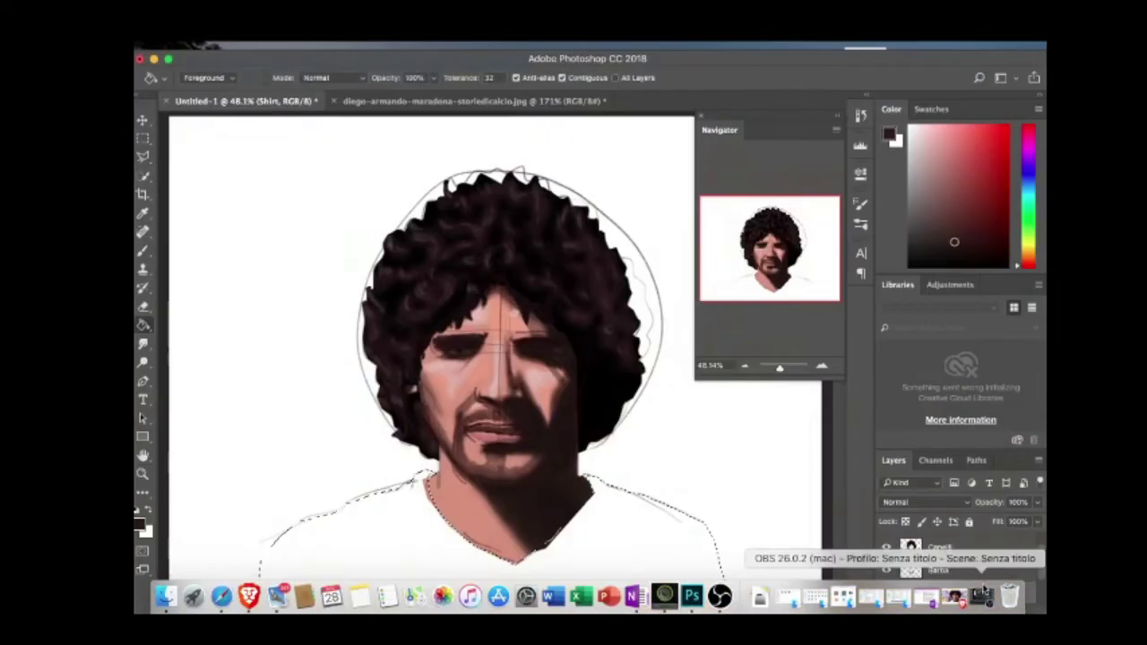
{"action": "left_click", "coordinate": [956, 128]}
{"action": "left_click", "coordinate": [371, 532]}
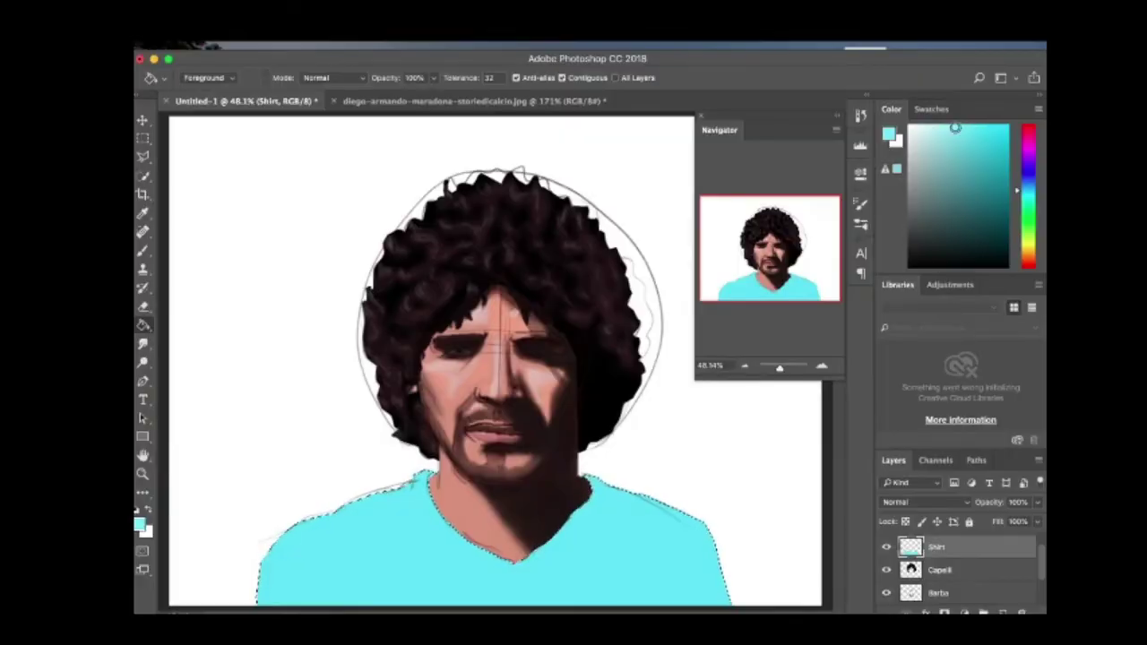
Paint and smudge a darker cyan shadow on the right shoulder with a size-59 round brush.
{"action": "left_click", "coordinate": [144, 252]}
{"action": "left_click", "coordinate": [189, 78]}
{"action": "double_click", "coordinate": [179, 184]}
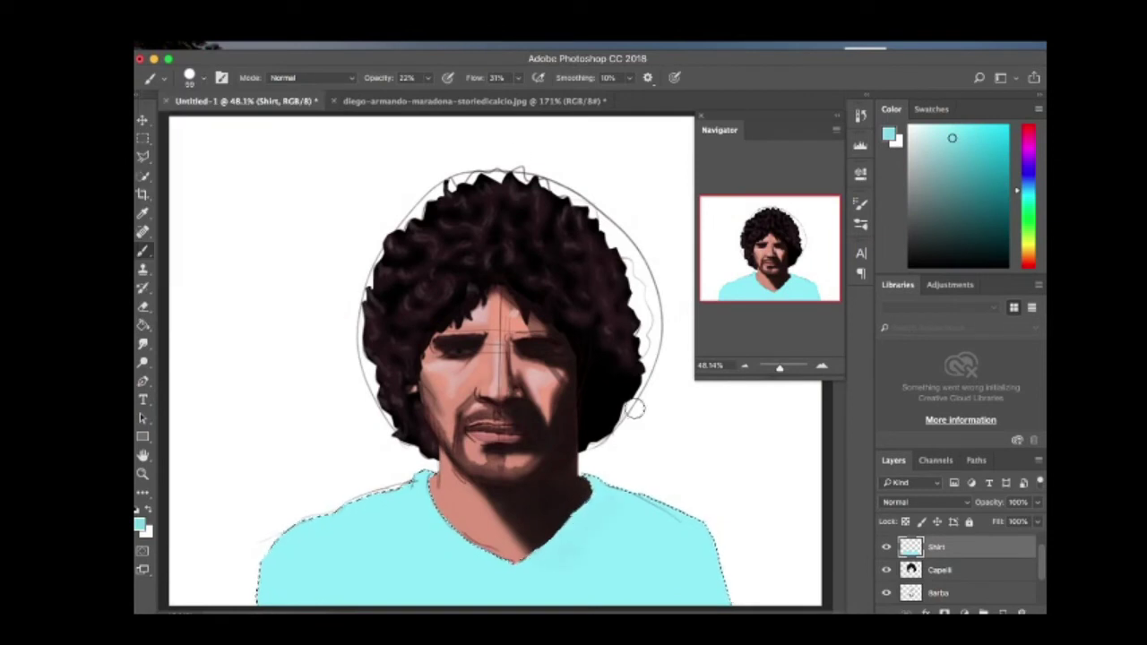
{"action": "mouse_move", "coordinate": [600, 536]}
{"action": "left_mouse_down"}
{"action": "mouse_move", "coordinate": [589, 470]}
{"action": "mouse_move", "coordinate": [585, 532]}
{"action": "mouse_move", "coordinate": [606, 509]}
{"action": "left_mouse_up"}
{"action": "key", "text": "r"}
{"action": "right_click", "coordinate": [358, 261]}
{"action": "key", "text": "Escape"}
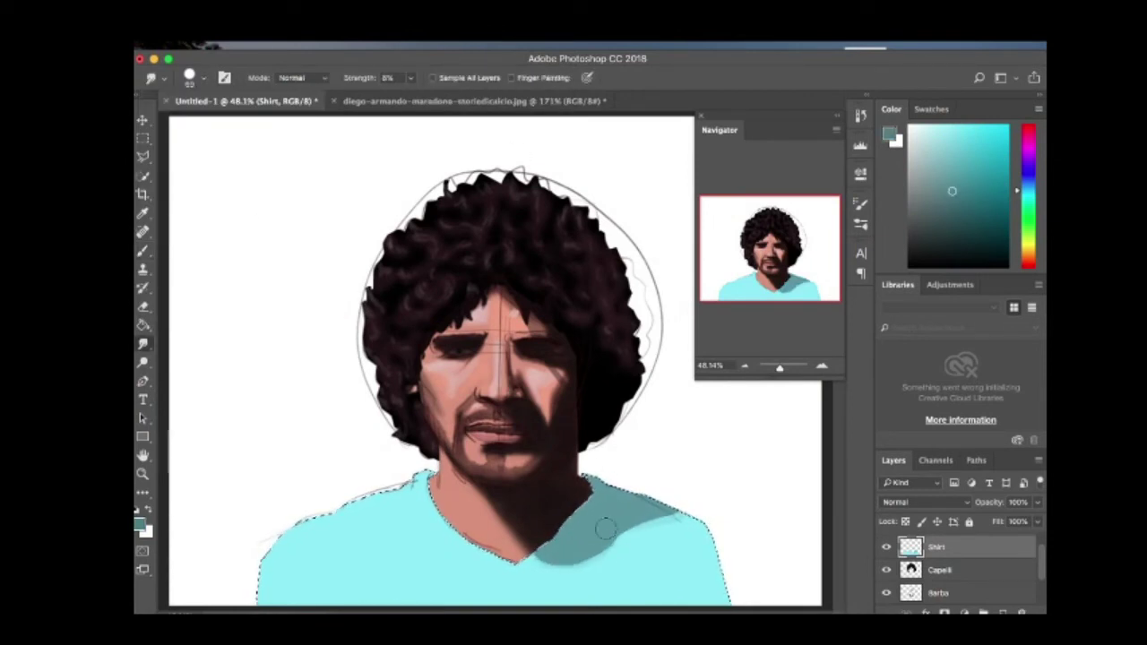
Deselect the shirt, hide the Sketch lines and sample dark brown for the face.
{"action": "key", "text": "m"}
{"action": "left_click", "coordinate": [236, 242]}
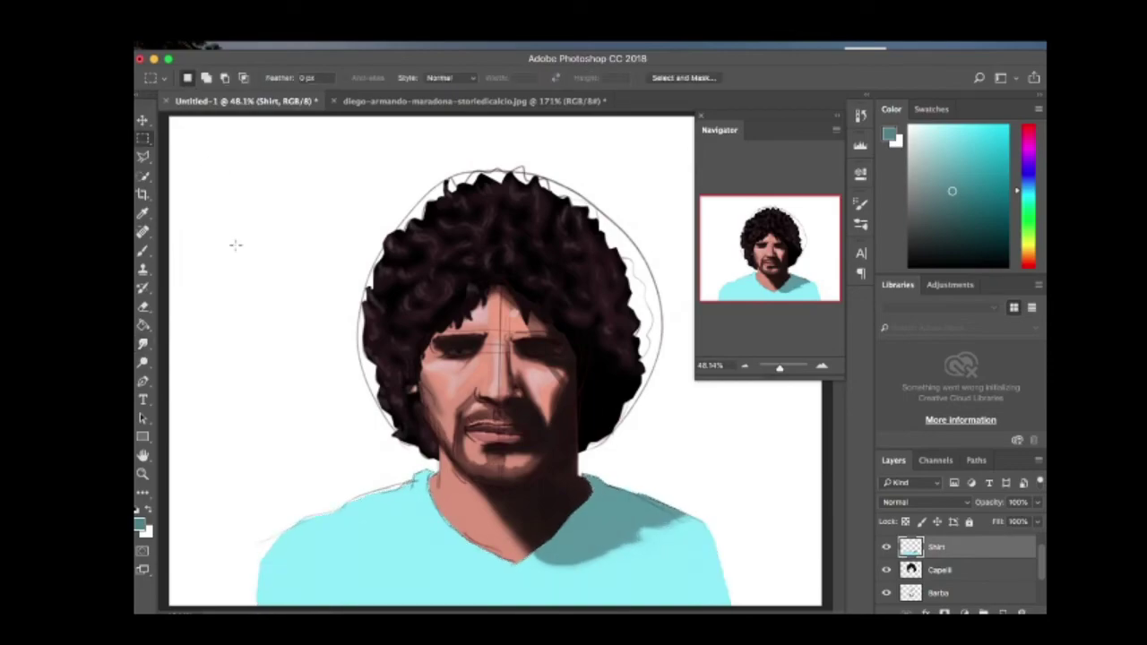
{"action": "scroll", "coordinate": [235, 243], "scroll_direction": "down", "scroll_amount": 1}
{"action": "scroll", "coordinate": [950, 555], "scroll_direction": "up", "scroll_amount": 1}
{"action": "left_click", "coordinate": [888, 545]}
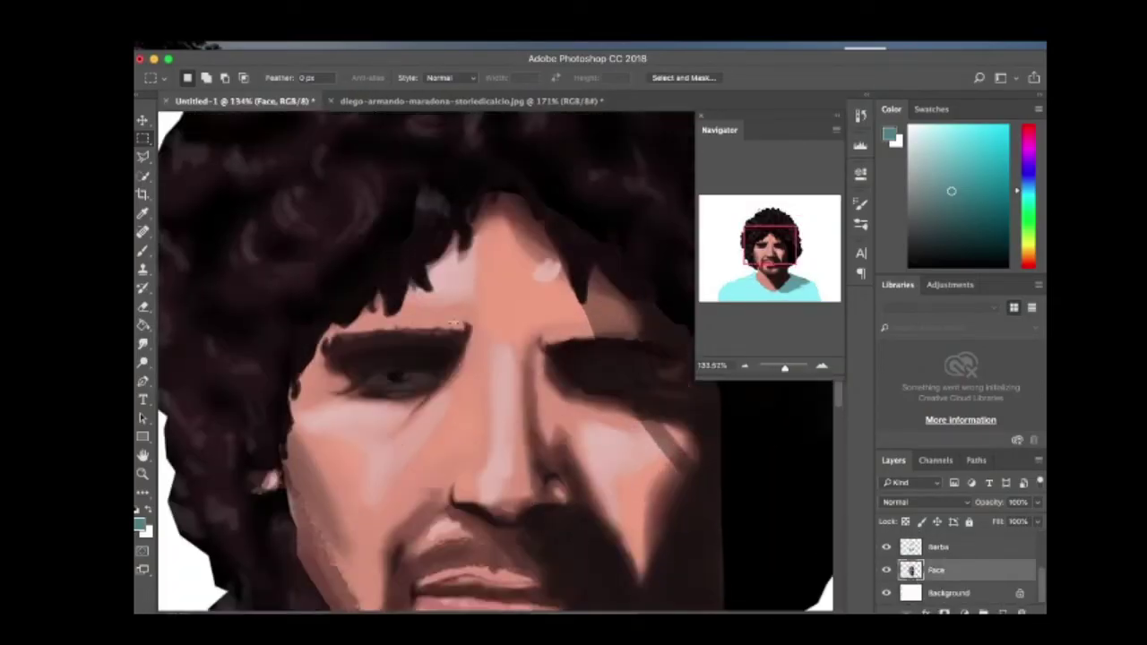
{"action": "left_click", "coordinate": [239, 209], "text": "alt"}
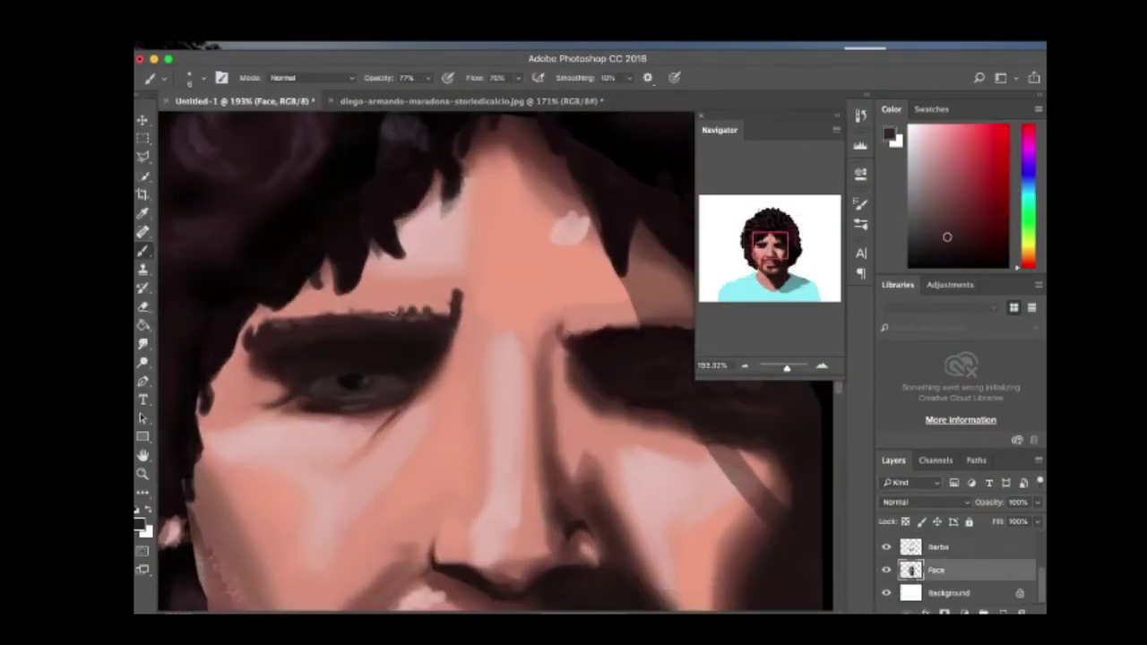
Undo the stray dots and cut above the eyebrow and check the brush tip choices.
{"action": "key", "text": "ctrl+z"}
{"action": "key", "text": "r"}
{"action": "left_click", "coordinate": [190, 77]}
{"action": "key", "text": "Escape"}
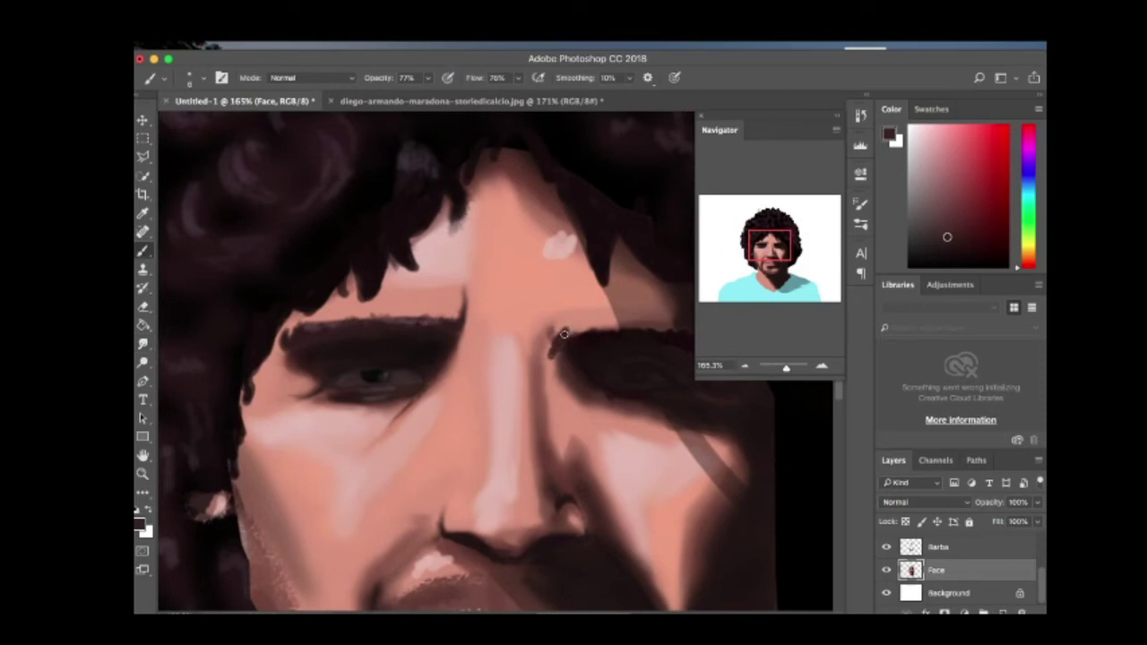
Alternate Smudge and Brush strokes to blend the brow and forehead shading, then view the whole portrait.
{"action": "key", "text": "r"}
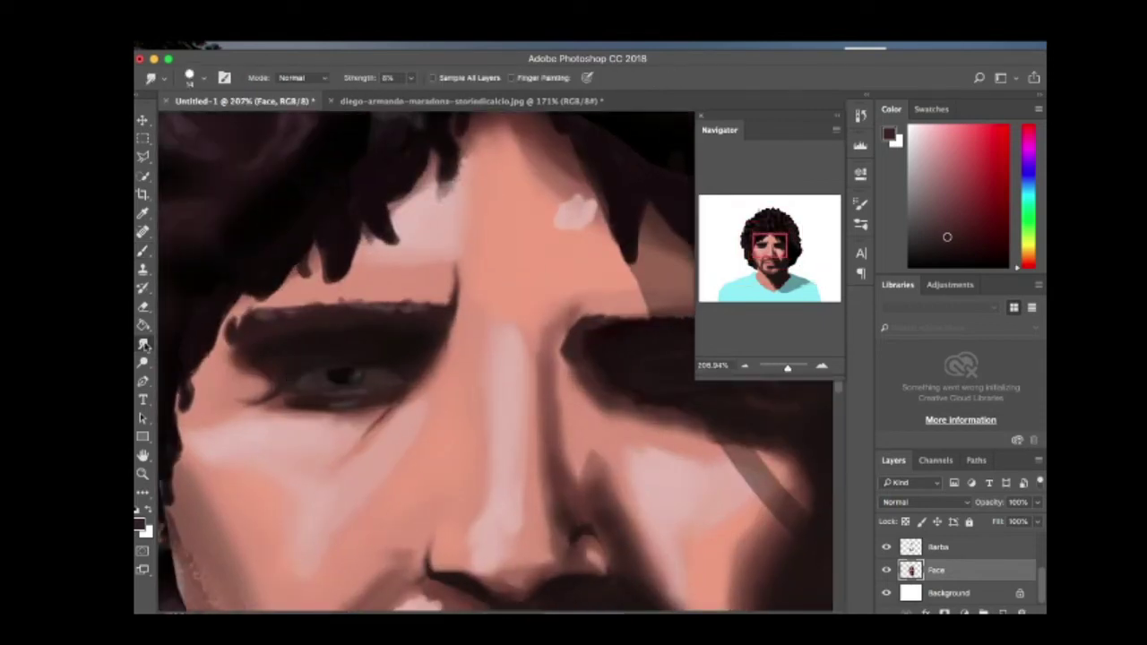
{"action": "key", "text": "b"}
{"action": "key", "text": "r"}
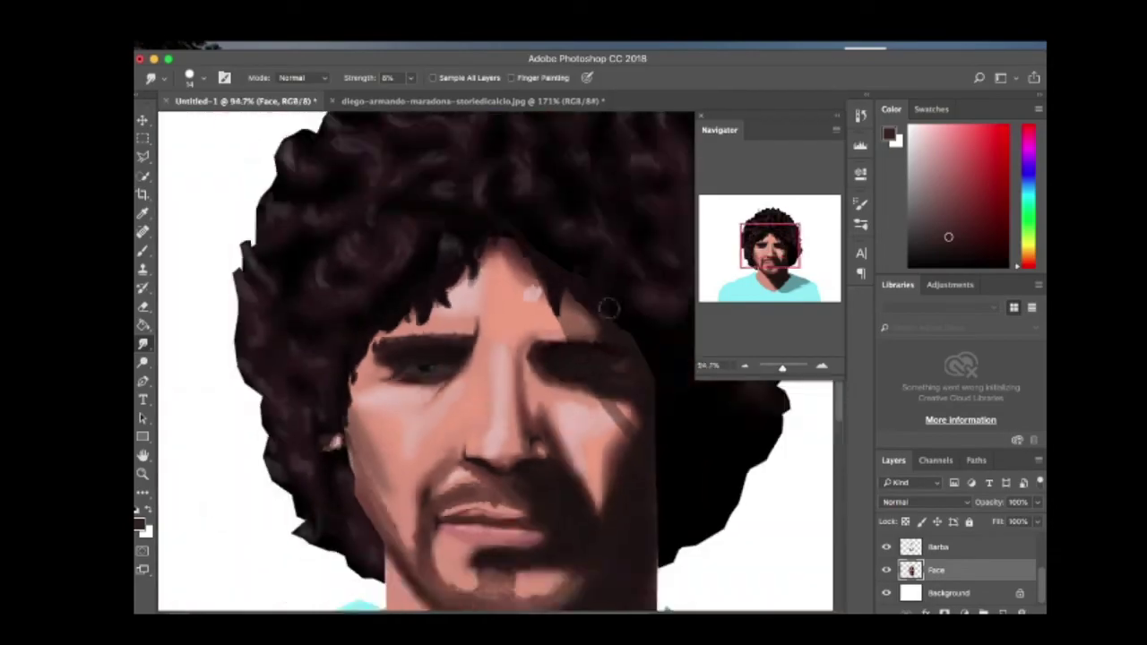
{"action": "key", "text": "b"}
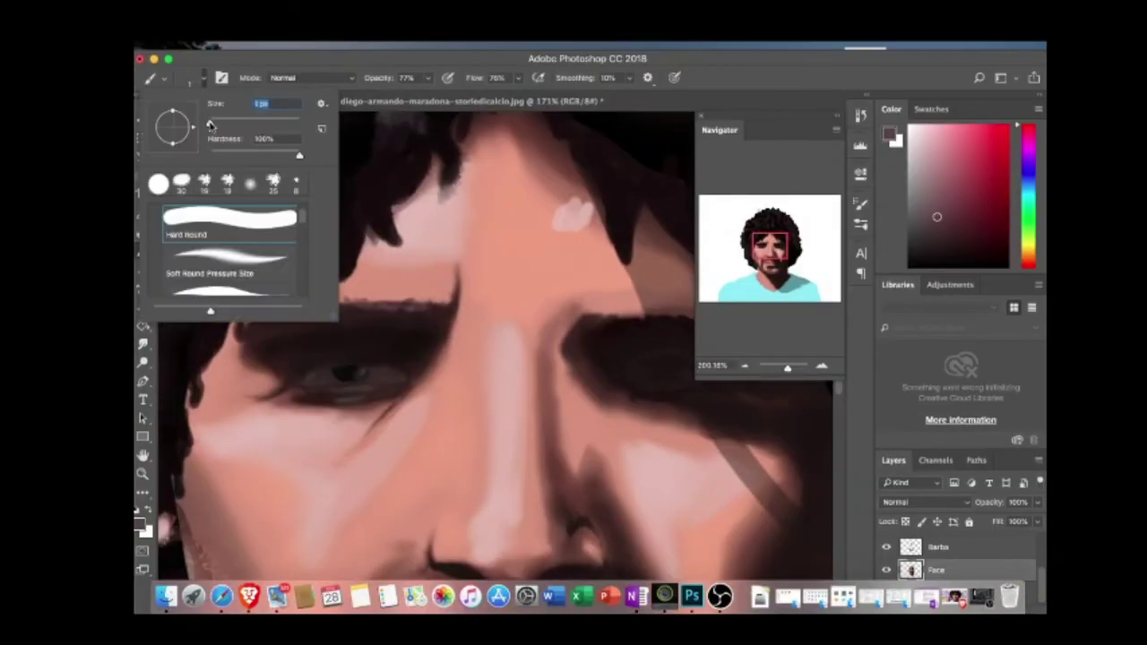
{"action": "key", "text": "Escape"}
{"action": "key", "text": "super+0"}
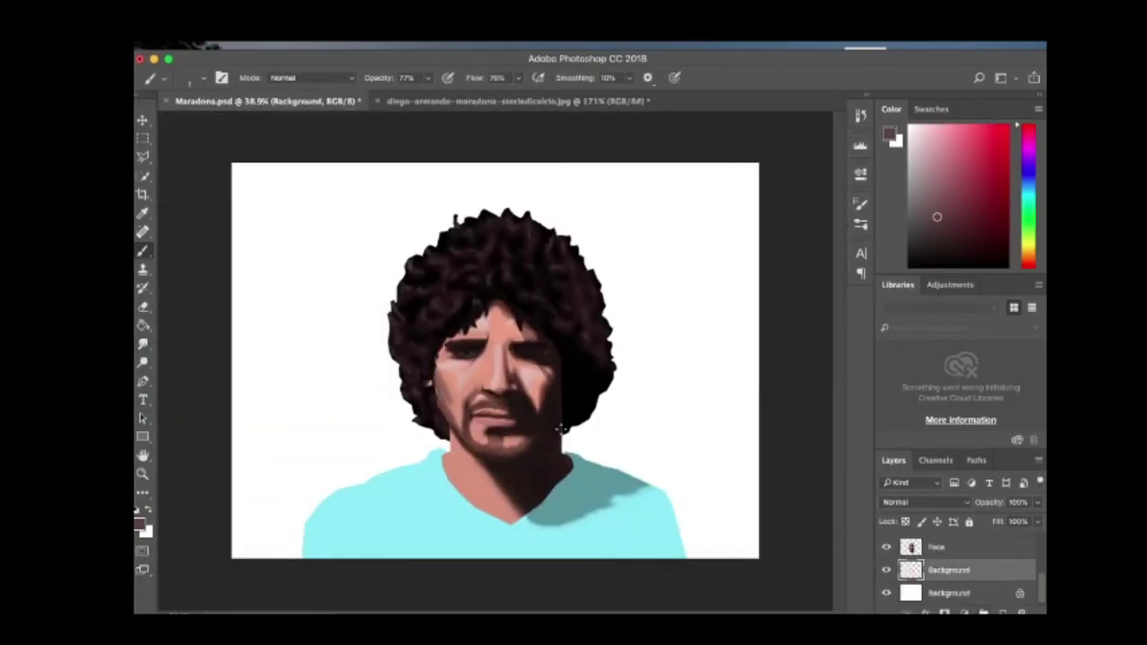
Select the lower half of the canvas and fill it with pale cyan using the Paint Bucket.
{"action": "key", "text": "m"}
{"action": "left_click_drag", "start_coordinate": [231, 358], "coordinate": [762, 561]}
{"action": "key", "text": "g"}
{"action": "left_click", "coordinate": [403, 519], "text": "alt"}
{"action": "left_click", "coordinate": [269, 412]}
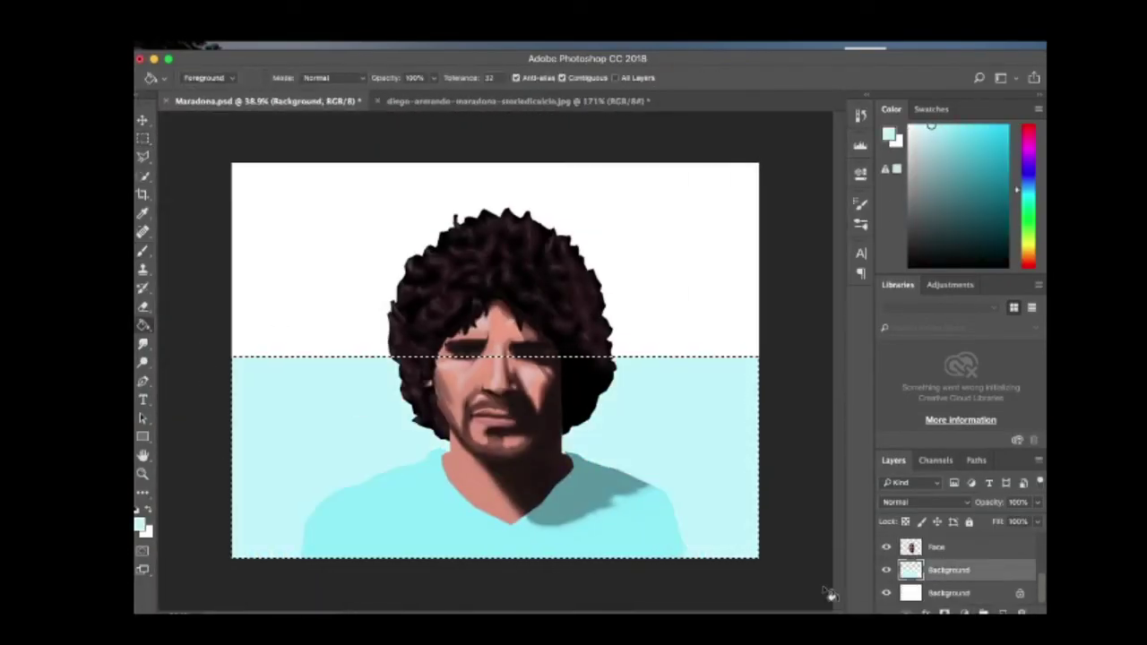
Fill the upper half of the background with a cyan, then pick a muted teal.
{"action": "left_click", "coordinate": [442, 48]}
{"action": "left_click", "coordinate": [466, 106]}
{"action": "left_click", "coordinate": [630, 266]}
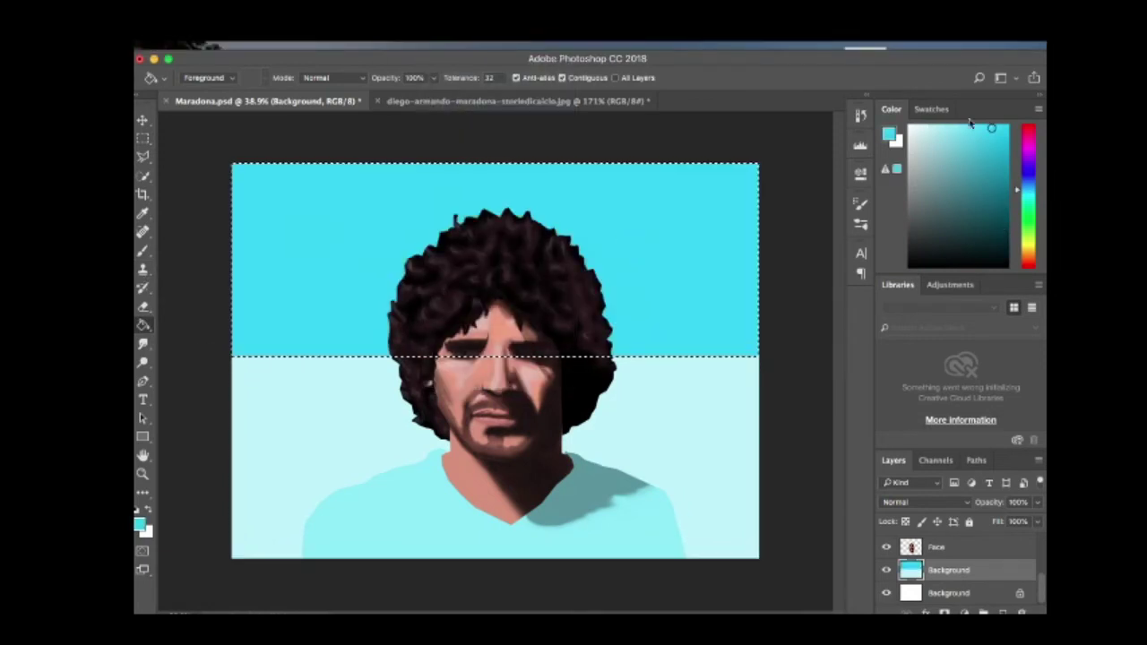
Invert the selection and draw a text box across the top of the canvas.
{"action": "key", "text": "b"}
{"action": "key", "text": "m"}
{"action": "key", "text": "shift+super+i"}
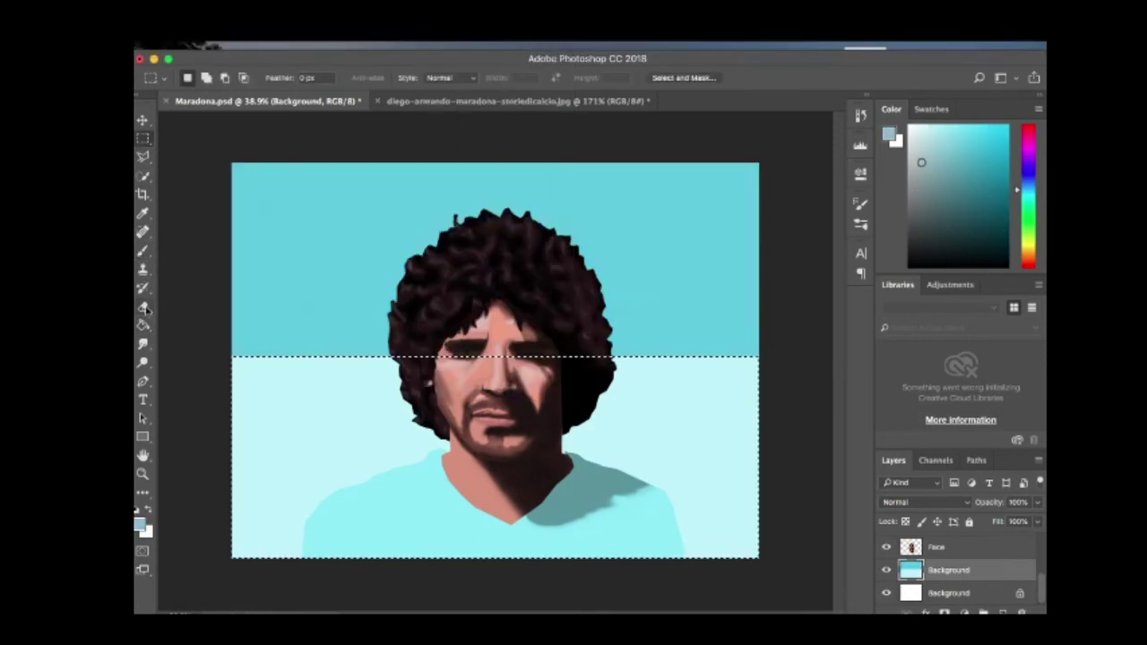
{"action": "key", "text": "t"}
{"action": "left_click_drag", "start_coordinate": [289, 178], "coordinate": [708, 325]}
Type the ADIOS title and move it down onto the shirt.
{"action": "type", "text": "ADIOS"}
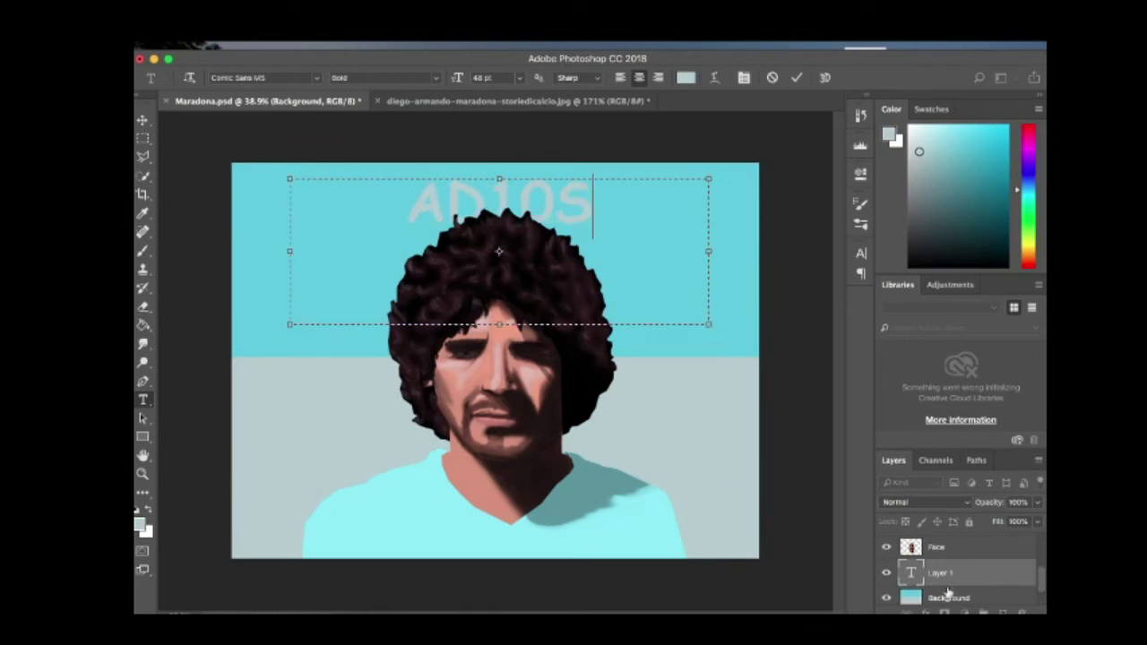
{"action": "left_click_drag", "start_coordinate": [948, 592], "coordinate": [941, 541]}
{"action": "key", "text": "v"}
{"action": "left_click_drag", "start_coordinate": [520, 214], "coordinate": [518, 507]}
Select all the ADIOS text and change its colour to pale yellow.
{"action": "double_click", "coordinate": [911, 570]}
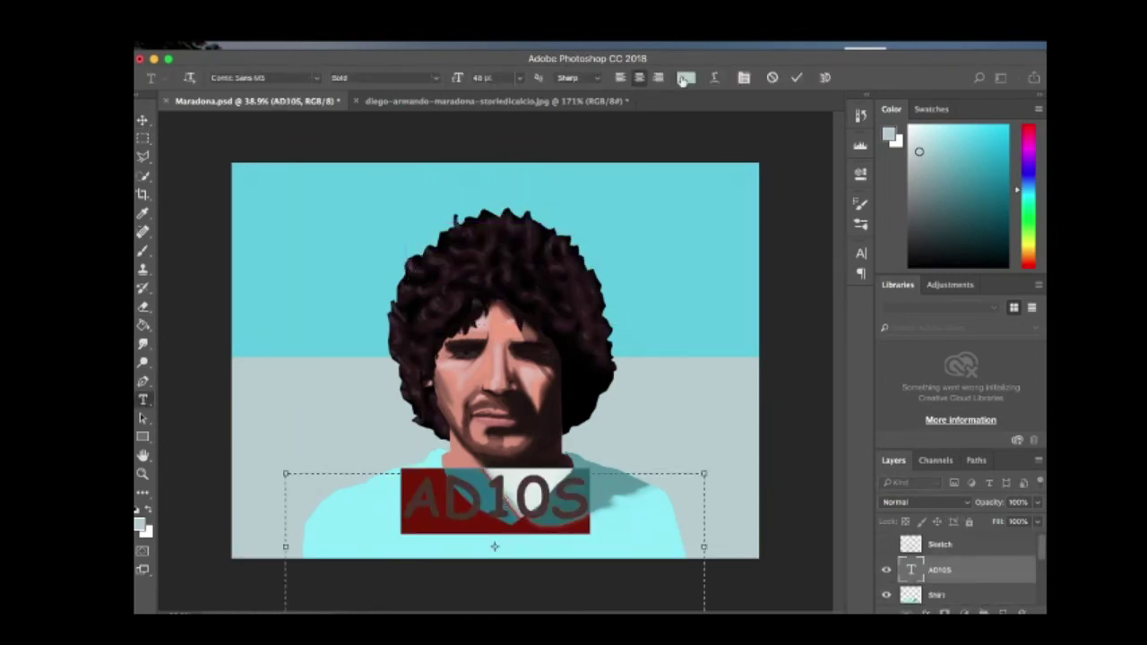
{"action": "left_click", "coordinate": [684, 79]}
{"action": "left_click", "coordinate": [730, 213]}
{"action": "left_click", "coordinate": [684, 79]}
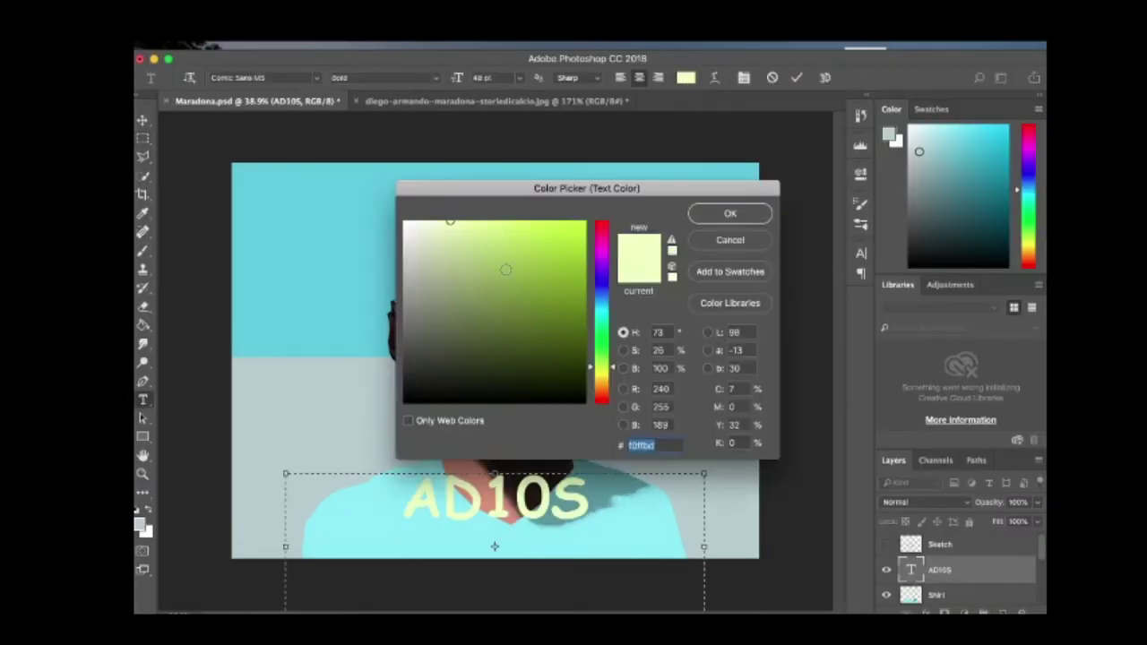
{"action": "left_click", "coordinate": [602, 374]}
{"action": "left_click", "coordinate": [730, 213]}
Set the title's anti-aliasing to Smooth and commit the yellow text.
{"action": "left_click", "coordinate": [568, 78]}
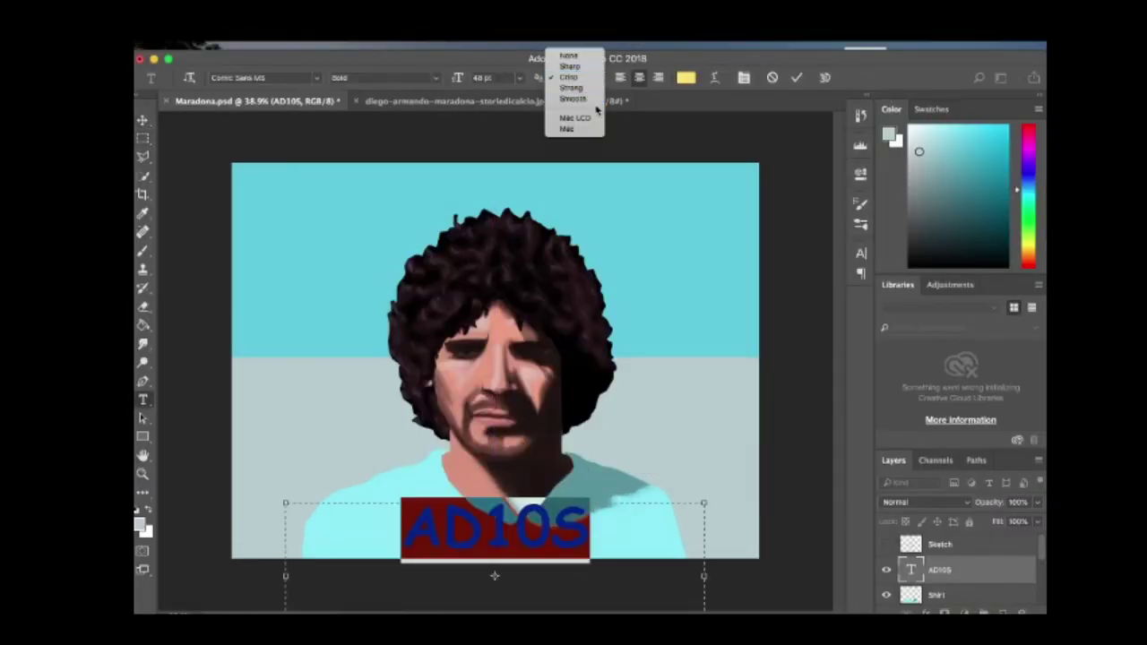
{"action": "left_click", "coordinate": [592, 99]}
{"action": "left_click", "coordinate": [644, 252]}
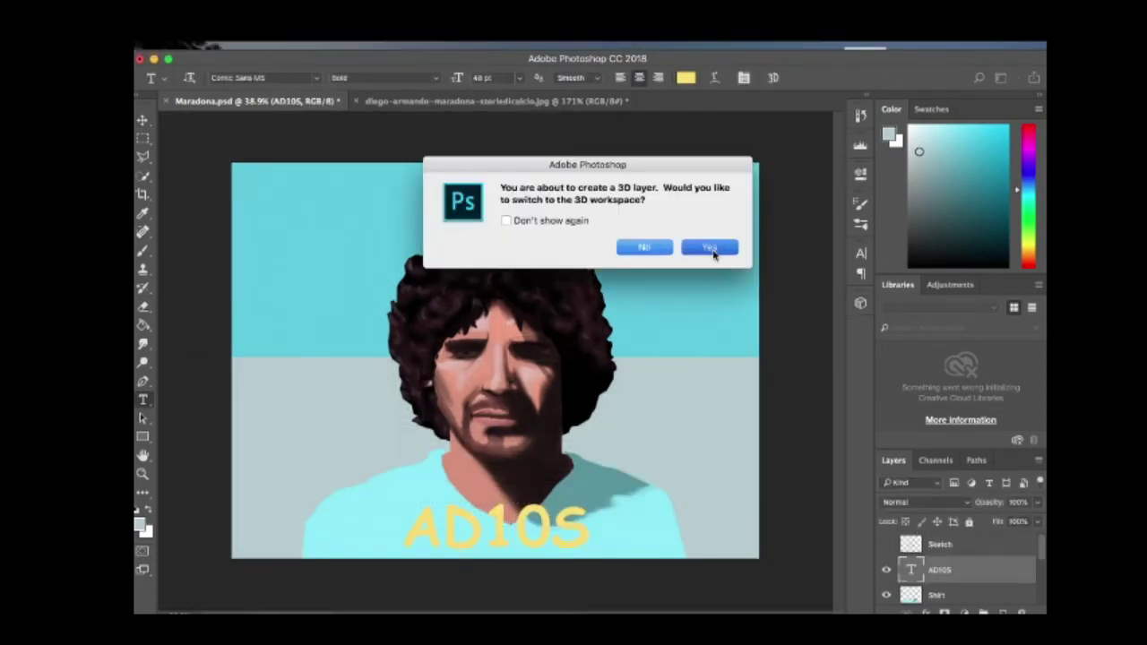
Extrude the title into 3D text and show the scene's Environment lighting settings.
{"action": "key", "text": "Return"}
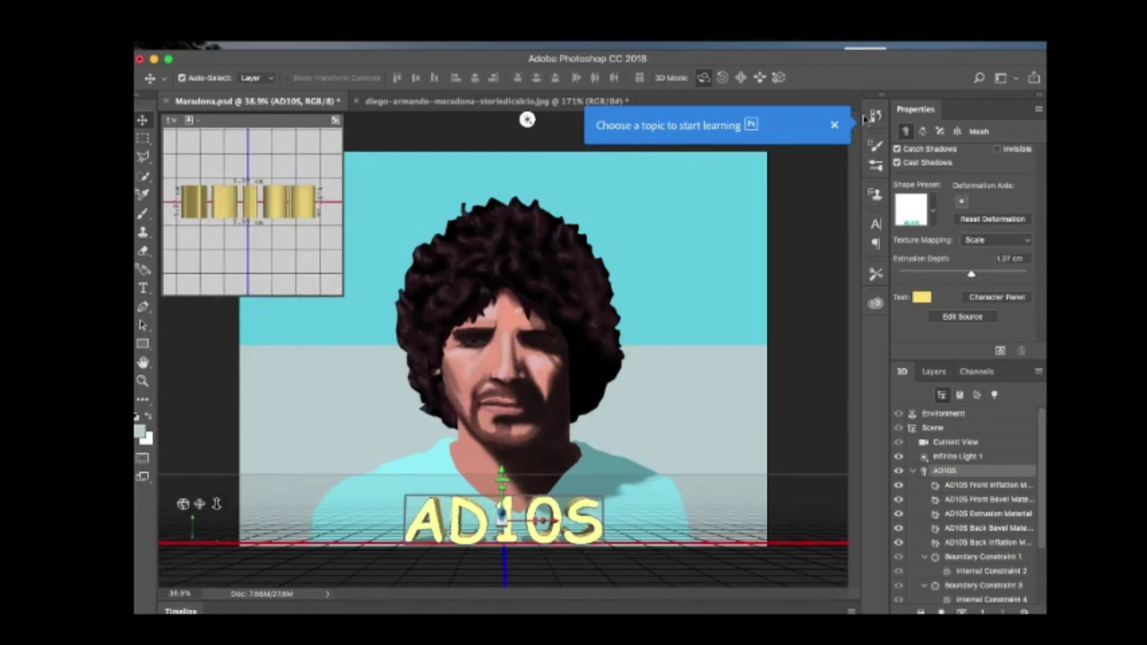
{"action": "left_click", "coordinate": [958, 457]}
{"action": "left_click", "coordinate": [943, 413]}
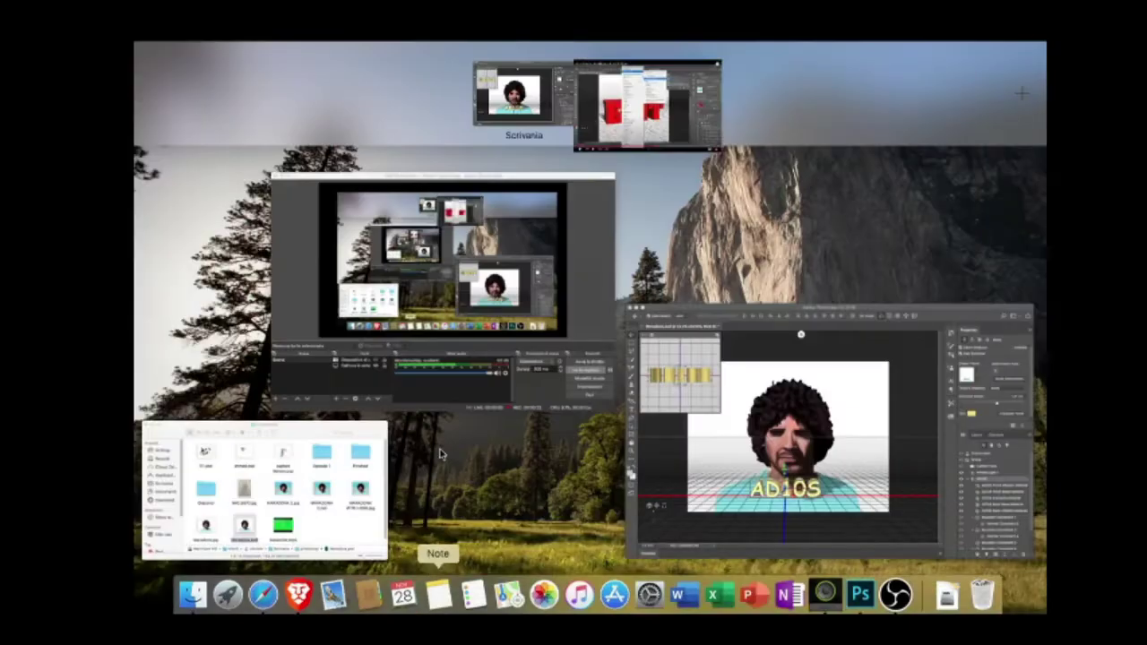
Browse the 3D menu toward New 3D Extrusion from Selected Layer.
{"action": "left_click", "coordinate": [513, 48]}
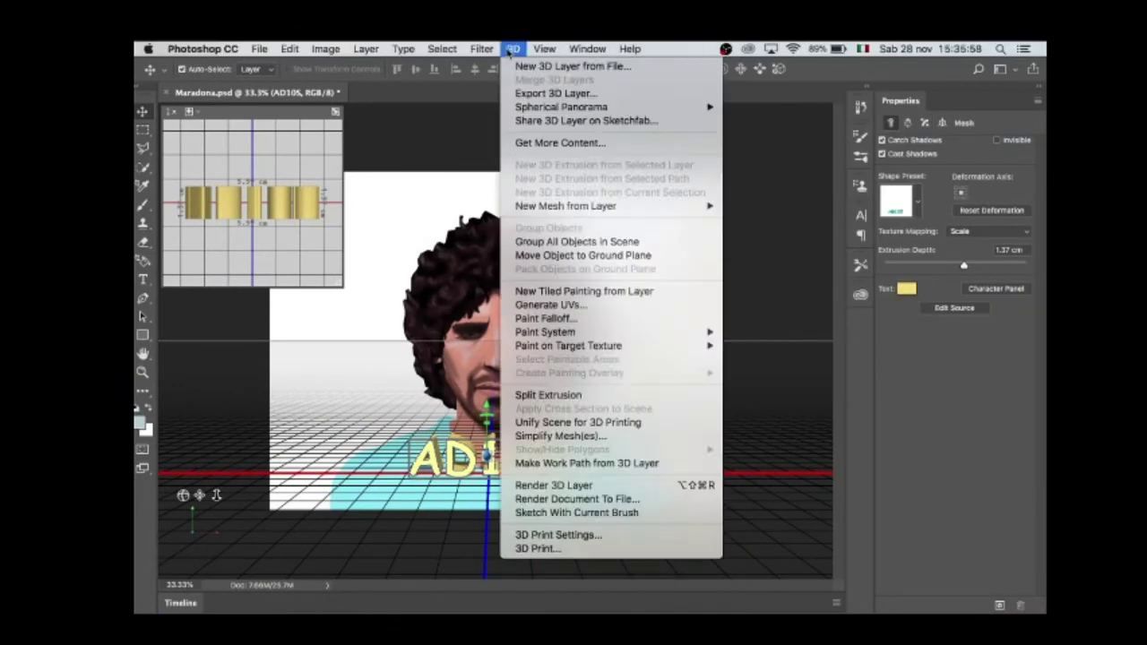
{"action": "left_click", "coordinate": [513, 48]}
{"action": "left_click", "coordinate": [512, 48]}
{"action": "mouse_move", "coordinate": [581, 49]}
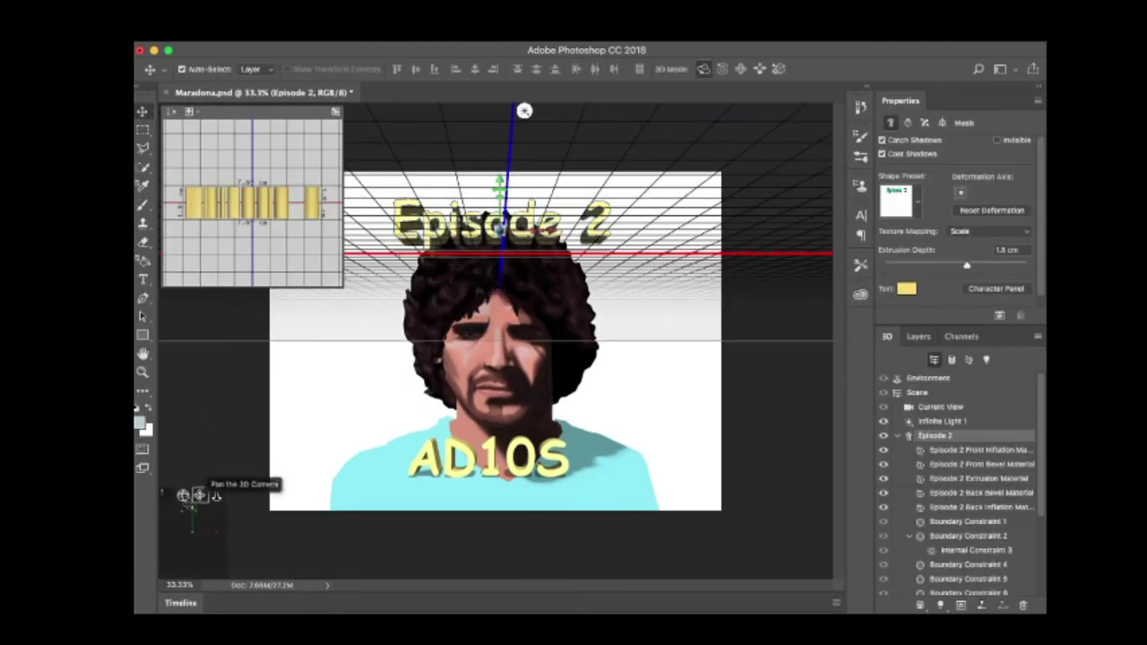
Accept the 3D workspace prompt, adjust the Infinite Light direction and orbit the 3D text to a new angle.
{"action": "left_click", "coordinate": [594, 11]}
{"action": "left_click", "coordinate": [771, 36]}
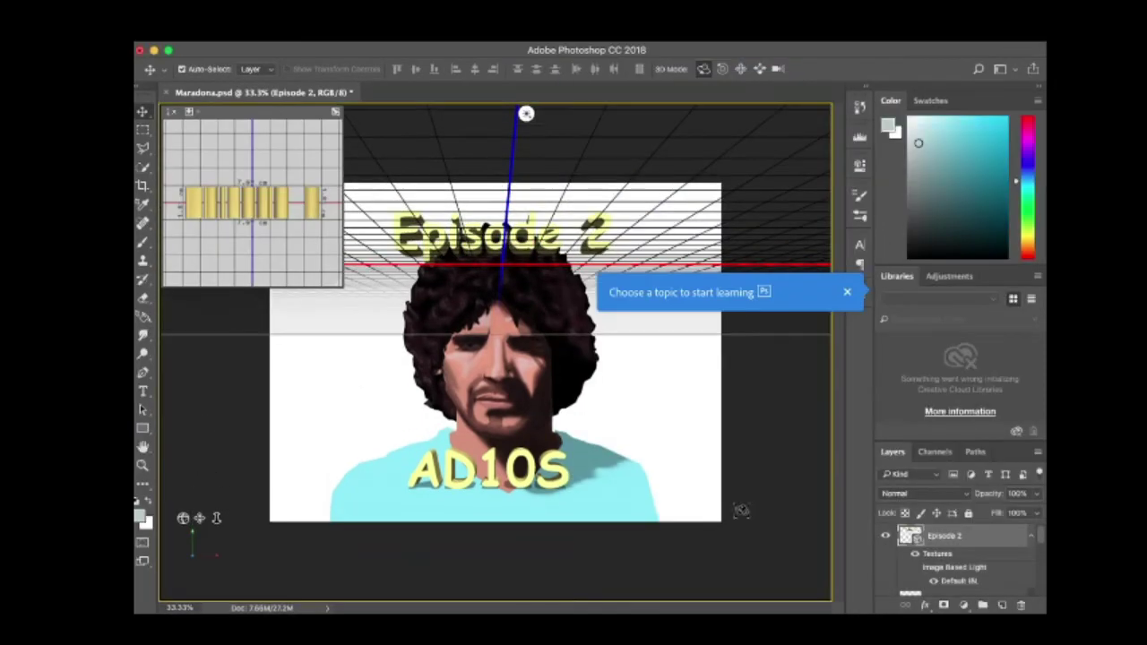
{"action": "left_click", "coordinate": [944, 535]}
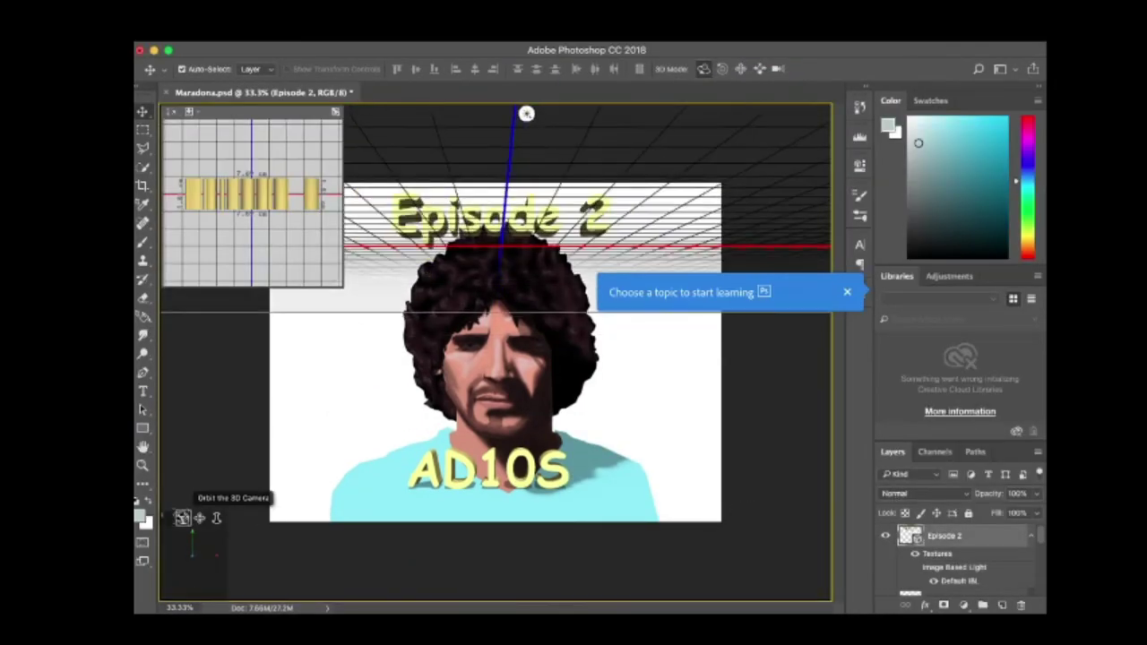
{"action": "left_click", "coordinate": [525, 115]}
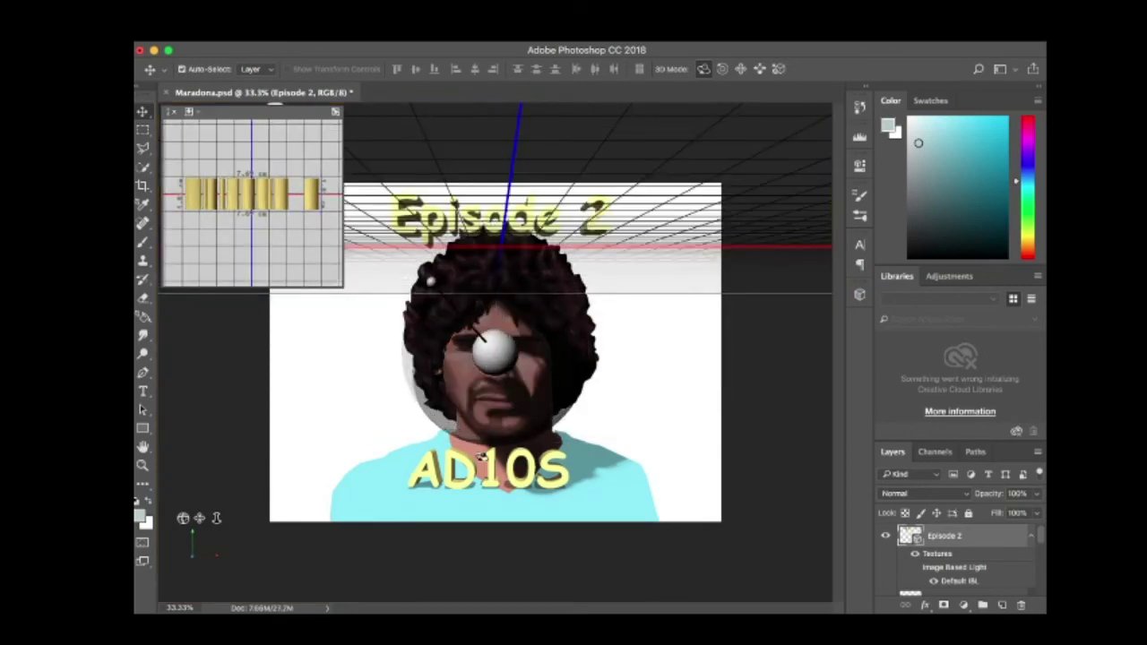
{"action": "left_click", "coordinate": [491, 473]}
{"action": "mouse_move", "coordinate": [494, 573]}
{"action": "left_mouse_down"}
{"action": "mouse_move", "coordinate": [486, 540]}
{"action": "mouse_move", "coordinate": [479, 557]}
{"action": "left_mouse_up"}
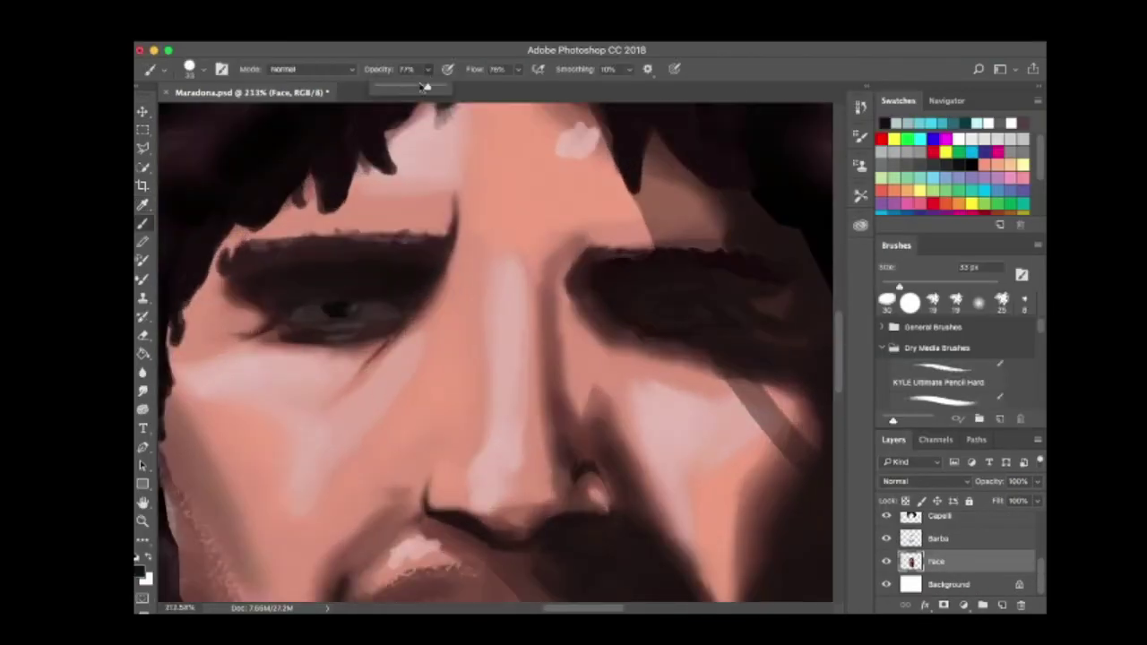
Set the brush to 38% opacity, lower flow and 12 px size.
{"action": "left_click_drag", "start_coordinate": [426, 87], "coordinate": [402, 87]}
{"action": "left_click_drag", "start_coordinate": [518, 69], "coordinate": [488, 96]}
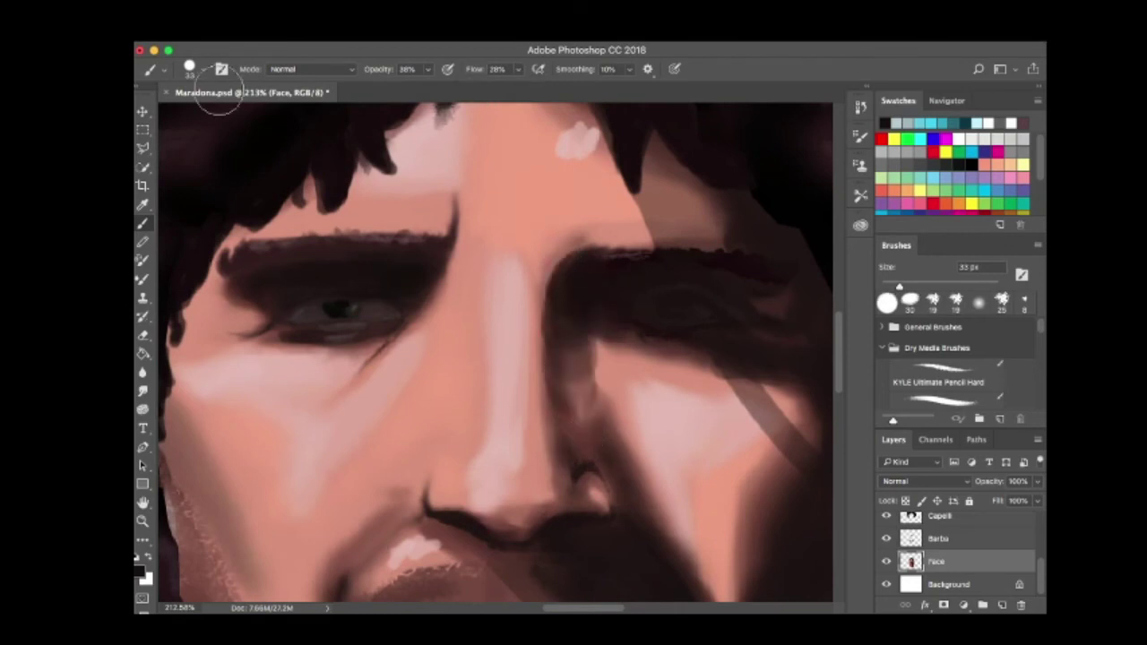
{"action": "left_click", "coordinate": [204, 69]}
Paint dark shadows along the nose, around the right nostril and on the cheek patch.
{"action": "left_click", "coordinate": [553, 320]}
{"action": "mouse_move", "coordinate": [553, 320]}
{"action": "left_mouse_down"}
{"action": "mouse_move", "coordinate": [556, 291]}
{"action": "mouse_move", "coordinate": [559, 488]}
{"action": "mouse_move", "coordinate": [543, 376]}
{"action": "mouse_move", "coordinate": [560, 273]}
{"action": "left_mouse_up"}
{"action": "mouse_move", "coordinate": [587, 332]}
{"action": "left_mouse_down"}
{"action": "mouse_move", "coordinate": [563, 397]}
{"action": "mouse_move", "coordinate": [574, 463]}
{"action": "left_mouse_up"}
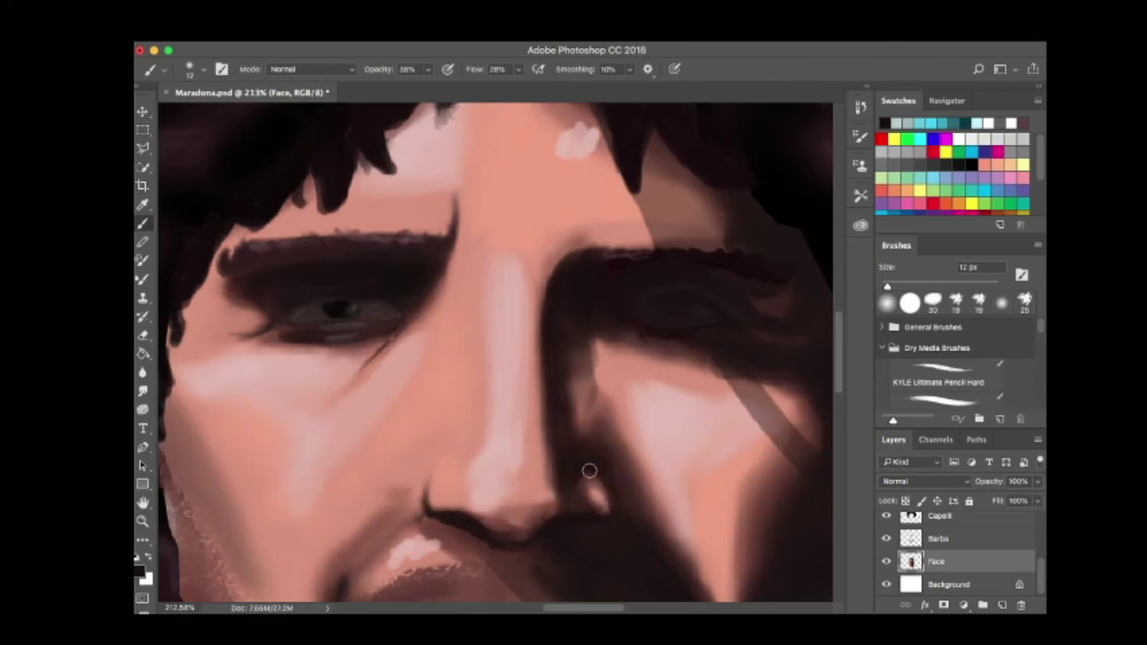
{"action": "mouse_move", "coordinate": [577, 526]}
{"action": "left_mouse_down"}
{"action": "mouse_move", "coordinate": [614, 524]}
{"action": "mouse_move", "coordinate": [589, 446]}
{"action": "left_mouse_up"}
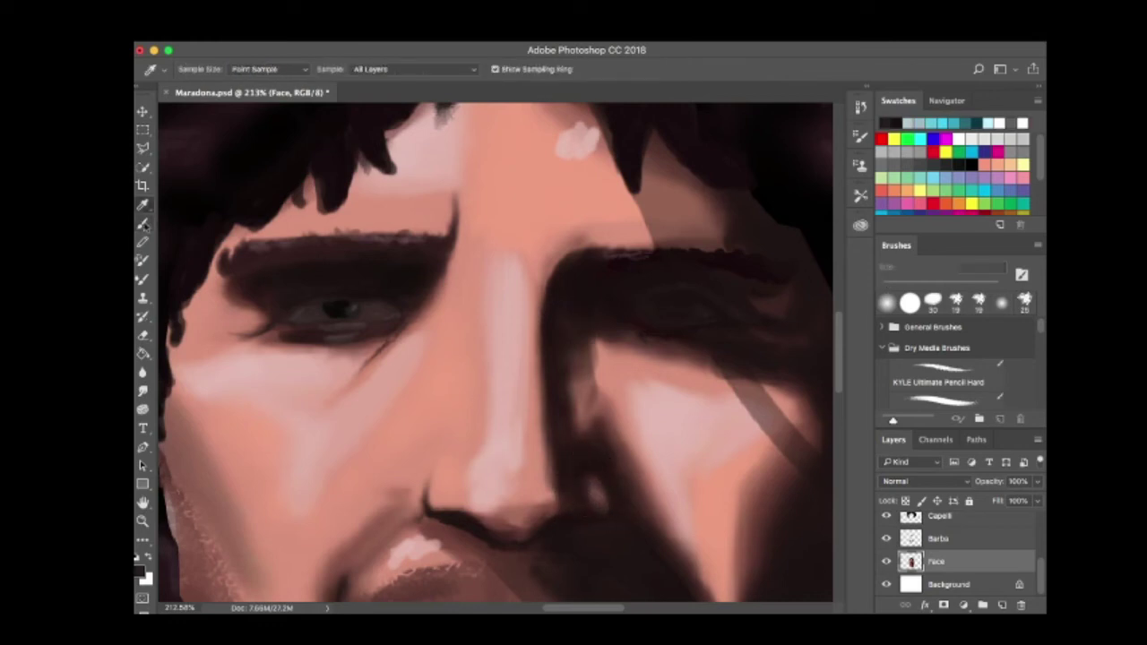
{"action": "left_click", "coordinate": [584, 452], "text": "alt"}
{"action": "left_click_drag", "start_coordinate": [587, 371], "coordinate": [613, 448]}
{"action": "scroll", "coordinate": [627, 466], "scroll_direction": "down", "scroll_amount": 3}
{"action": "mouse_move", "coordinate": [671, 502]}
{"action": "left_mouse_down"}
{"action": "mouse_move", "coordinate": [725, 446]}
{"action": "mouse_move", "coordinate": [691, 524]}
{"action": "mouse_move", "coordinate": [687, 504]}
{"action": "mouse_move", "coordinate": [700, 541]}
{"action": "left_mouse_up"}
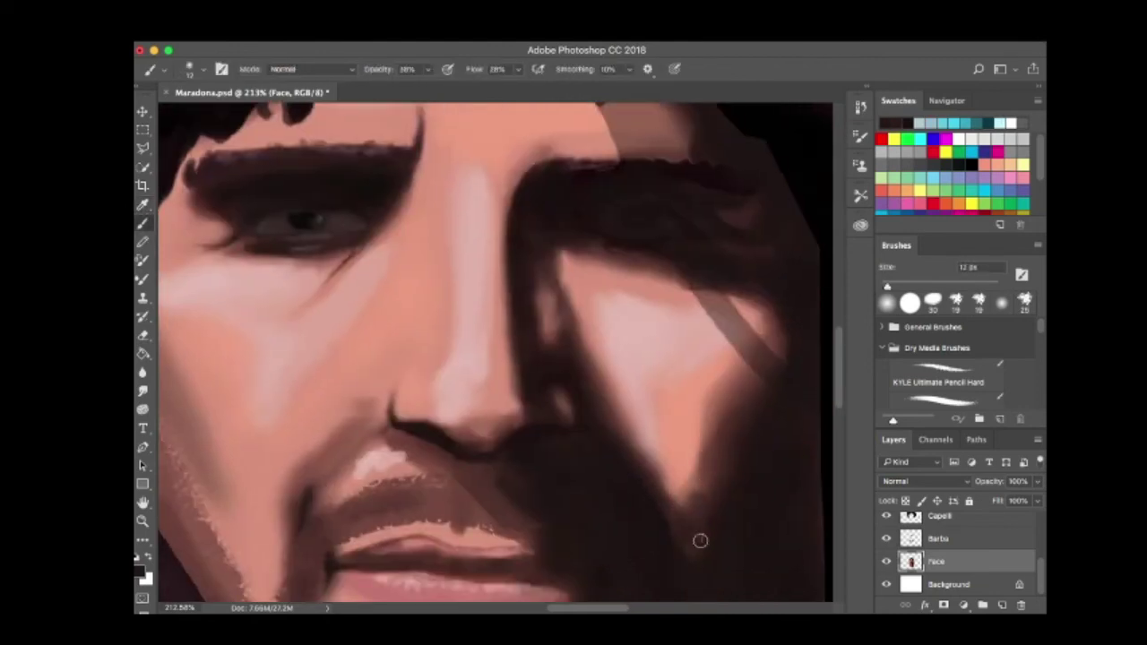
{"action": "left_click_drag", "start_coordinate": [696, 496], "coordinate": [708, 510]}
Smudge the nose shadow softer and darken the iris and under-eye area.
{"action": "key", "text": "r"}
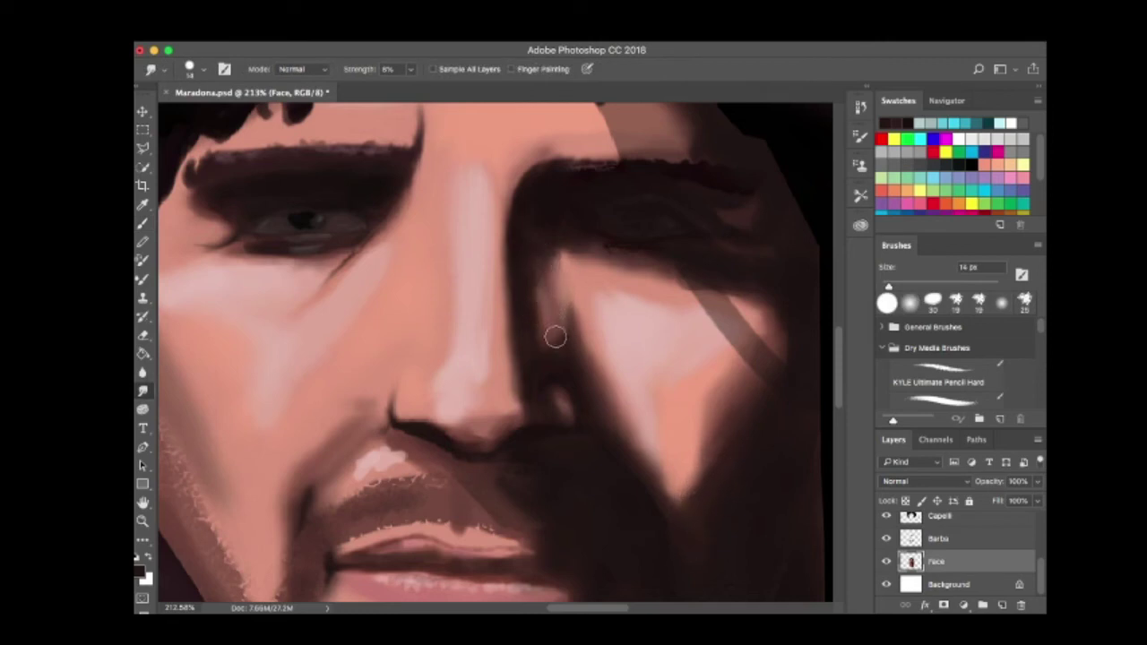
{"action": "left_click_drag", "start_coordinate": [570, 308], "coordinate": [546, 333]}
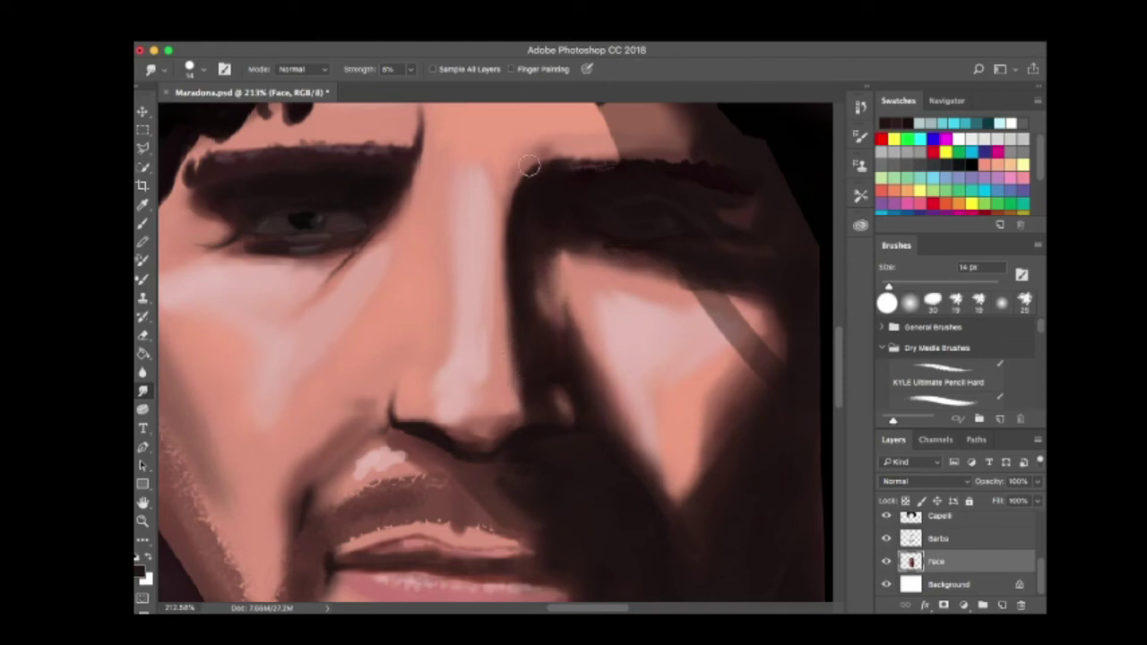
{"action": "left_click", "coordinate": [141, 226]}
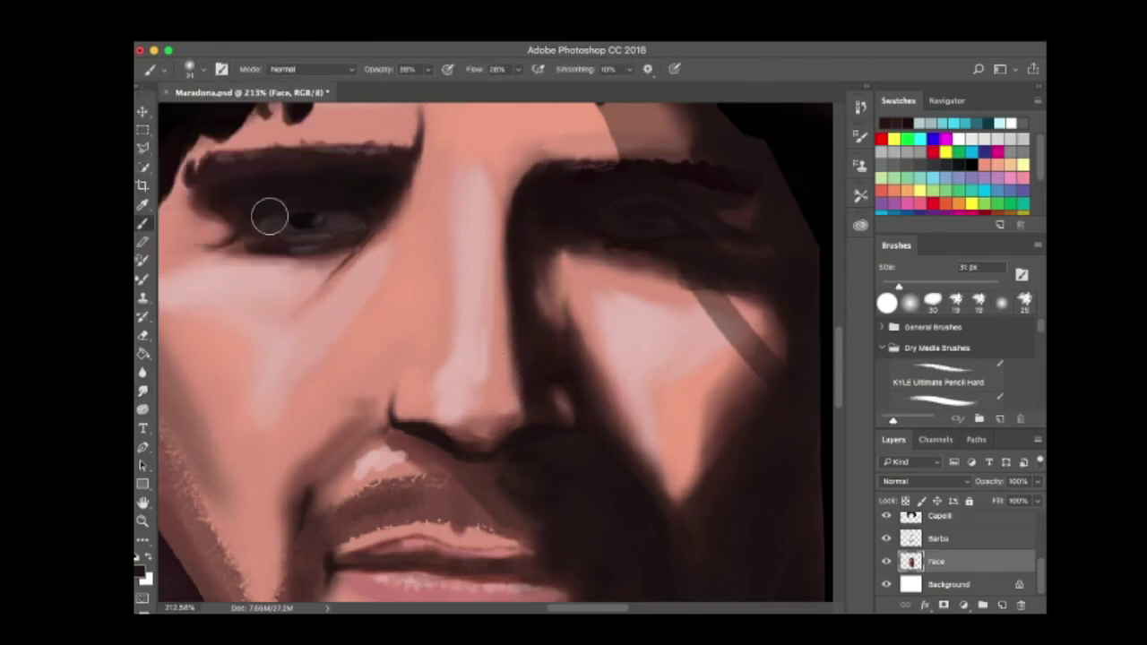
{"action": "mouse_move", "coordinate": [355, 202]}
{"action": "left_mouse_down"}
{"action": "mouse_move", "coordinate": [258, 218]}
{"action": "mouse_move", "coordinate": [258, 247]}
{"action": "mouse_move", "coordinate": [351, 240]}
{"action": "left_mouse_up"}
{"action": "key", "text": "super+0"}
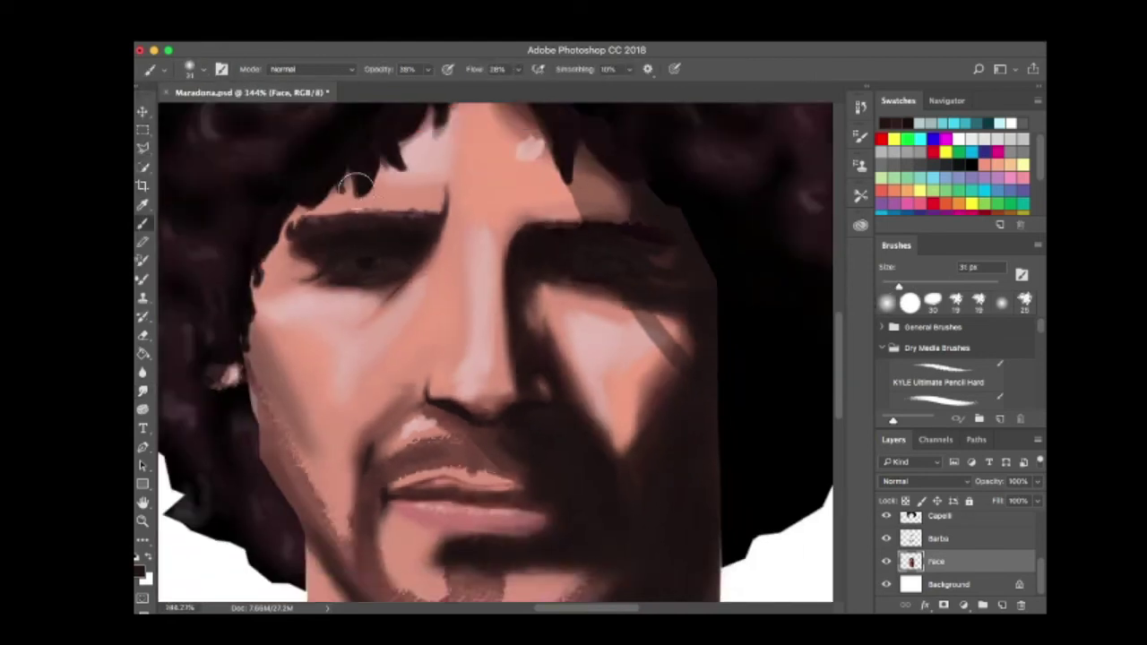
{"action": "left_click", "coordinate": [937, 539]}
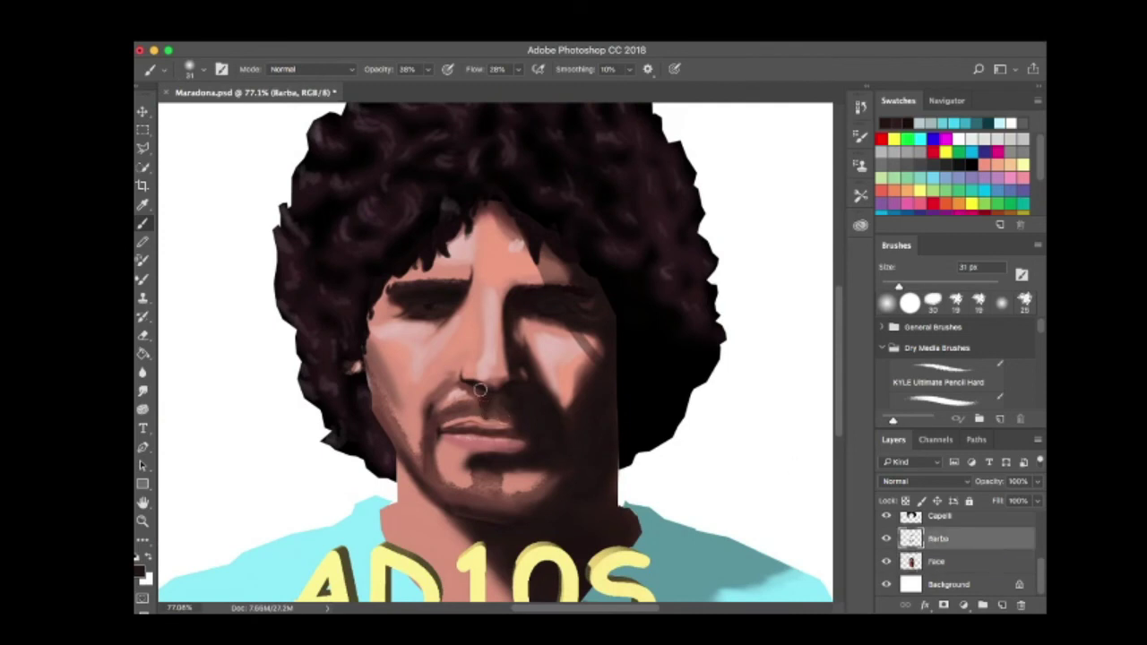
On the Face layer, darken the right cheek patch and shade the forehead hairline and left edge.
{"action": "key", "text": "alt+bracketleft"}
{"action": "mouse_move", "coordinate": [564, 411]}
{"action": "left_mouse_down"}
{"action": "mouse_move", "coordinate": [580, 334]}
{"action": "mouse_move", "coordinate": [593, 357]}
{"action": "left_mouse_up"}
{"action": "mouse_move", "coordinate": [553, 256]}
{"action": "left_mouse_down"}
{"action": "mouse_move", "coordinate": [510, 225]}
{"action": "mouse_move", "coordinate": [440, 245]}
{"action": "mouse_move", "coordinate": [386, 283]}
{"action": "mouse_move", "coordinate": [374, 362]}
{"action": "mouse_move", "coordinate": [359, 378]}
{"action": "mouse_move", "coordinate": [381, 419]}
{"action": "left_mouse_up"}
On the Barba layer, darken the jaw and chin stubble and add hair strands over the forehead.
{"action": "key", "text": "alt+bracketright"}
{"action": "mouse_move", "coordinate": [369, 345]}
{"action": "left_mouse_down"}
{"action": "mouse_move", "coordinate": [379, 422]}
{"action": "mouse_move", "coordinate": [426, 475]}
{"action": "left_mouse_up"}
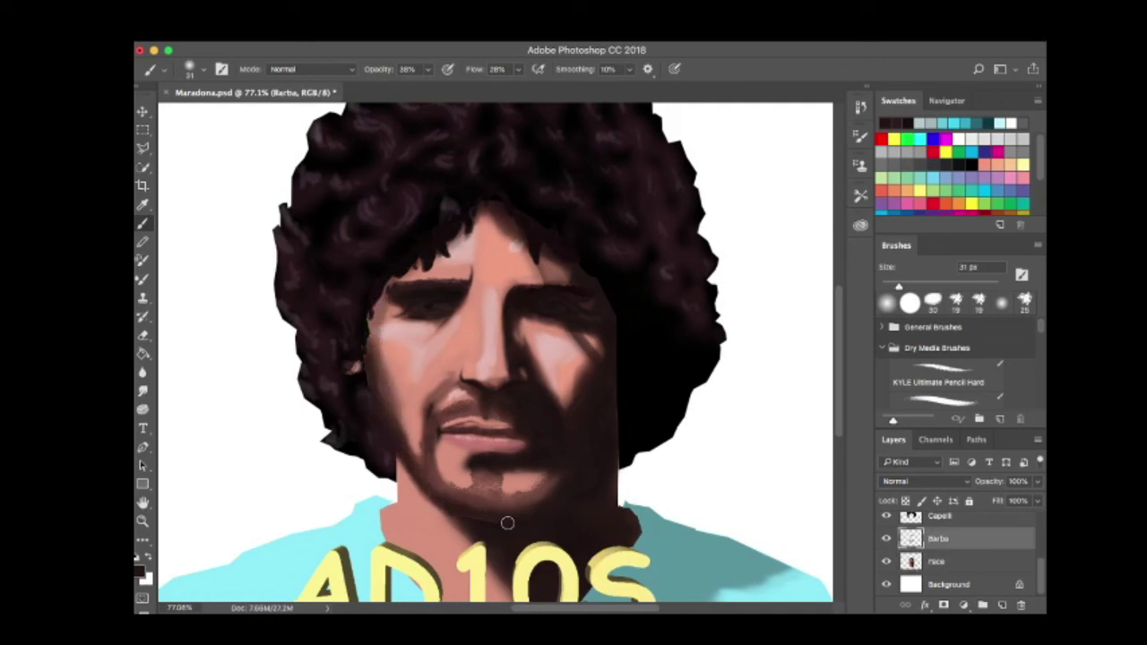
{"action": "left_click_drag", "start_coordinate": [484, 468], "coordinate": [558, 398]}
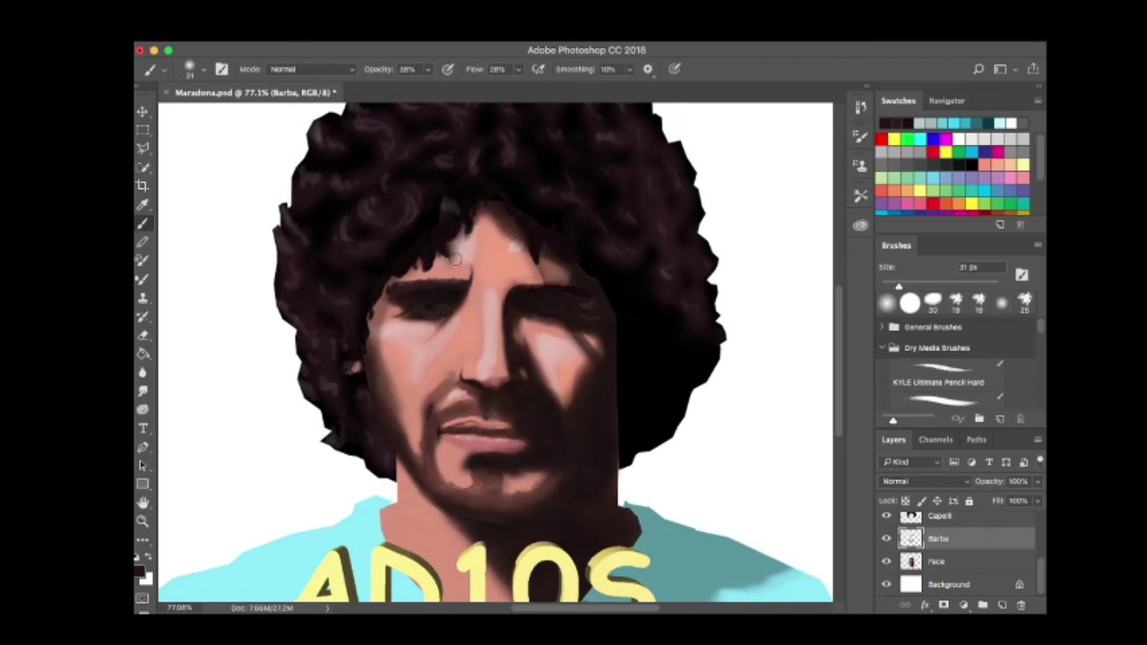
{"action": "left_click_drag", "start_coordinate": [456, 259], "coordinate": [475, 213]}
{"action": "mouse_move", "coordinate": [549, 217]}
{"action": "left_mouse_down"}
{"action": "mouse_move", "coordinate": [513, 233]}
{"action": "mouse_move", "coordinate": [542, 287]}
{"action": "left_mouse_up"}
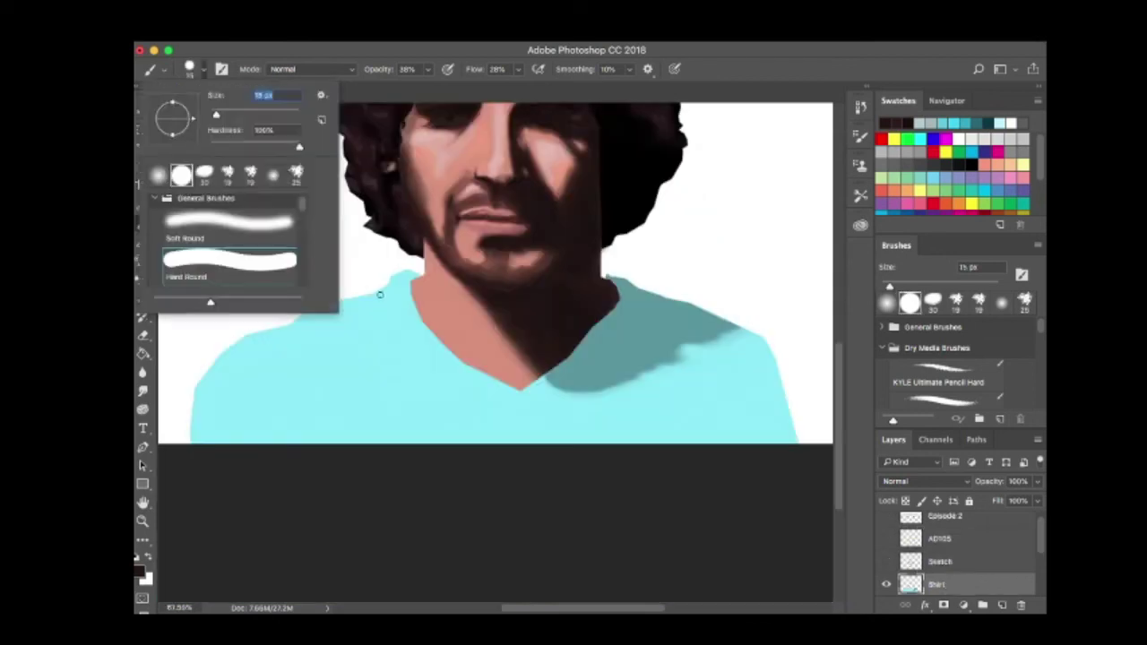
With a smaller brush, draw fold lines below the collar and along its edge.
{"action": "key", "text": "Escape"}
{"action": "left_click", "coordinate": [203, 70]}
{"action": "key", "text": "Return"}
{"action": "left_click_drag", "start_coordinate": [391, 294], "coordinate": [448, 376]}
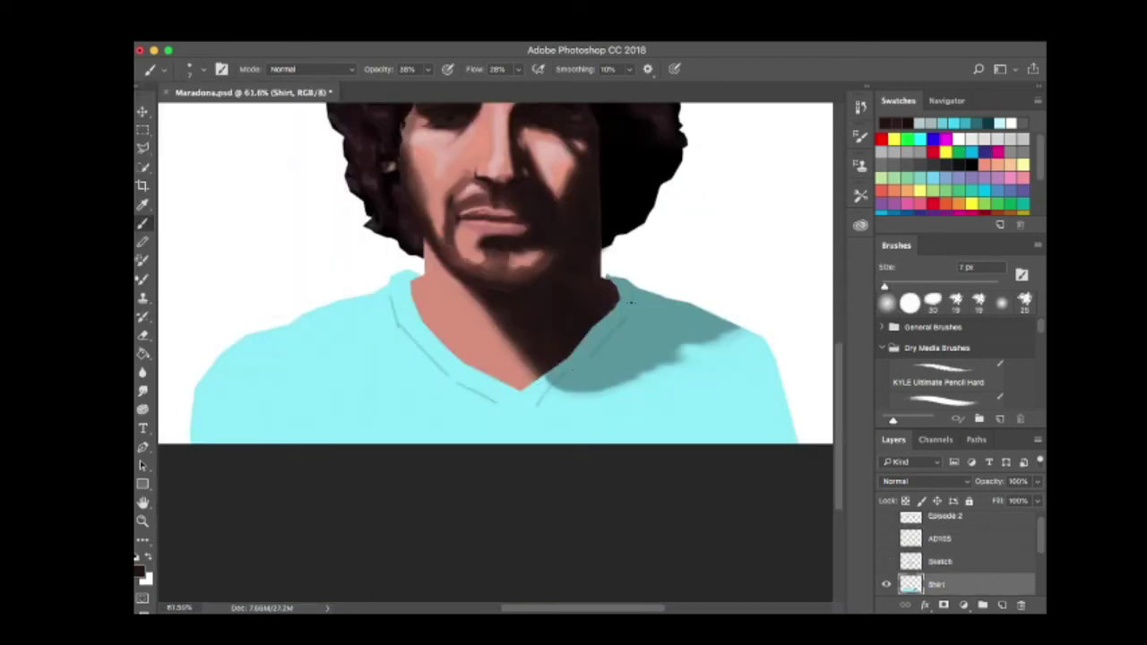
{"action": "scroll", "coordinate": [618, 285], "scroll_direction": "up", "scroll_amount": 10}
{"action": "key", "text": "r"}
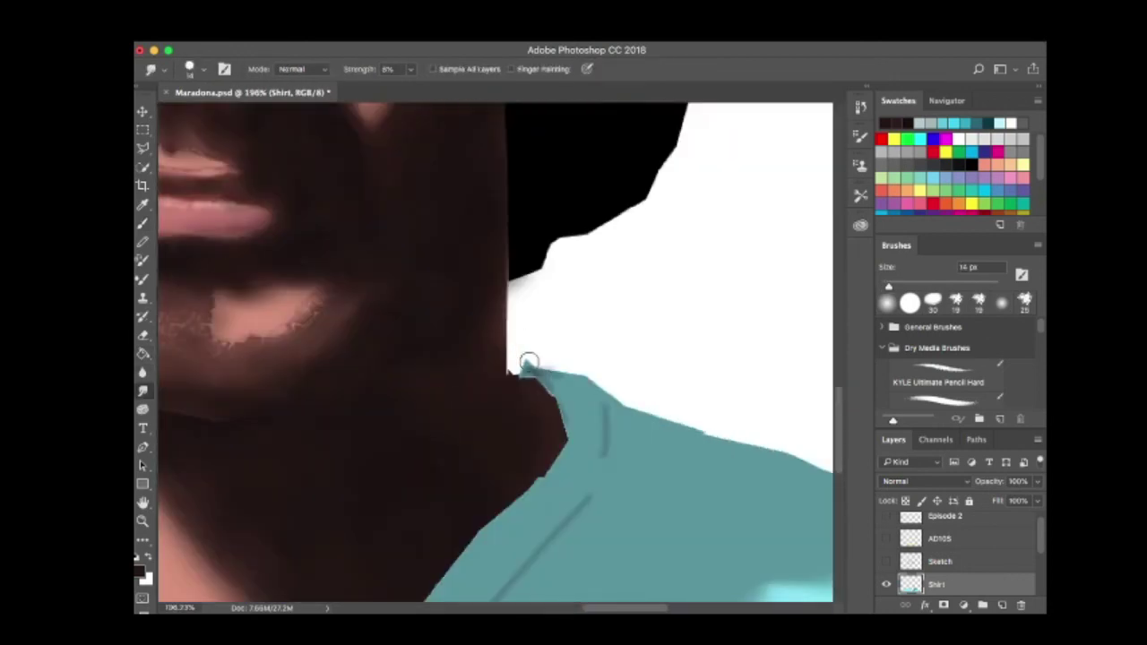
{"action": "key", "text": "b"}
{"action": "left_click_drag", "start_coordinate": [519, 369], "coordinate": [559, 400]}
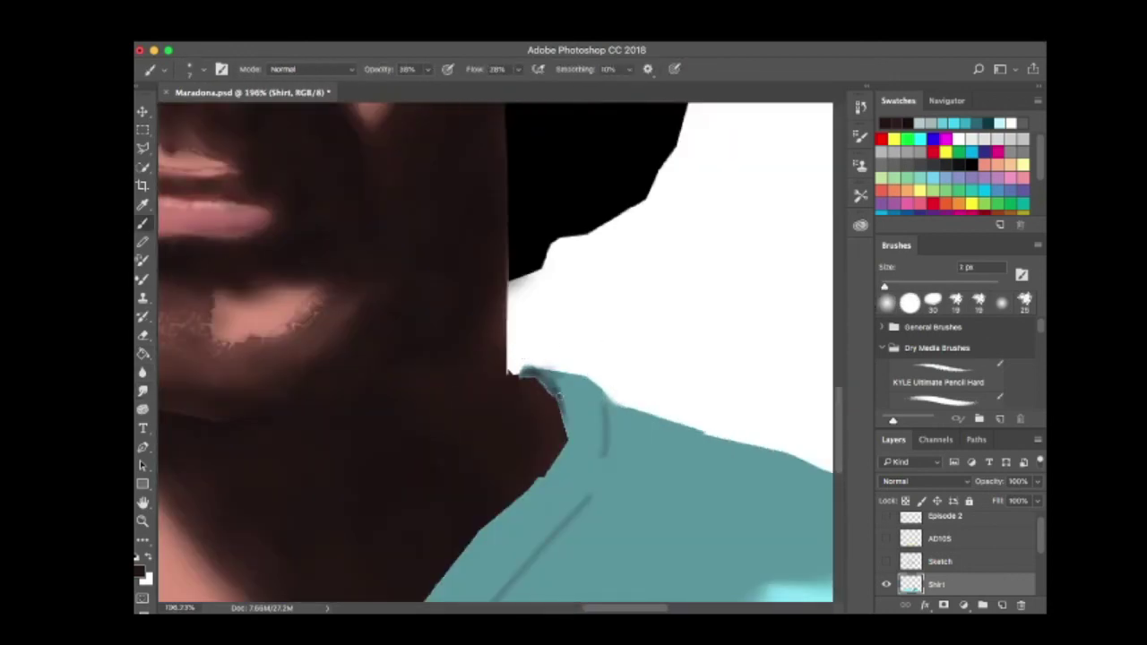
Smudge the collar edge softer and draw a fold line along the left collar edge.
{"action": "key", "text": "r"}
{"action": "scroll", "coordinate": [522, 484], "scroll_direction": "left", "scroll_amount": 2}
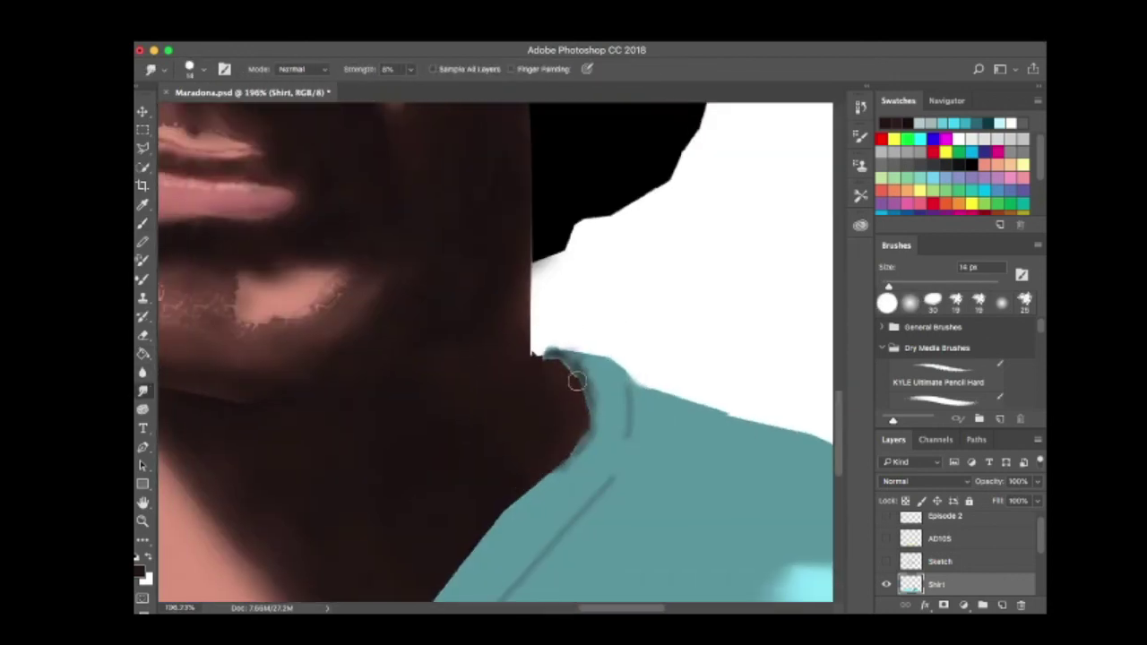
{"action": "scroll", "coordinate": [498, 513], "scroll_direction": "down", "scroll_amount": 5}
{"action": "scroll", "coordinate": [497, 513], "scroll_direction": "left", "scroll_amount": 4}
{"action": "key", "text": "b"}
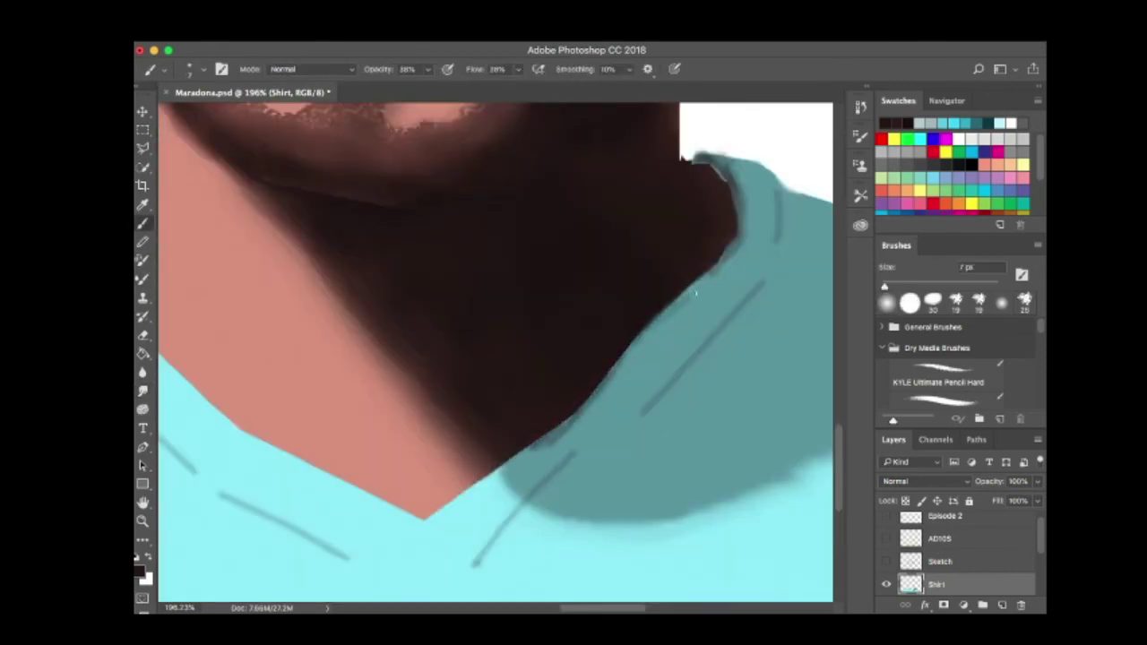
{"action": "left_click_drag", "start_coordinate": [452, 520], "coordinate": [314, 466]}
Fit the whole portrait in view, switch to the Paint Bucket and deselect the shirt.
{"action": "key", "text": "super+0"}
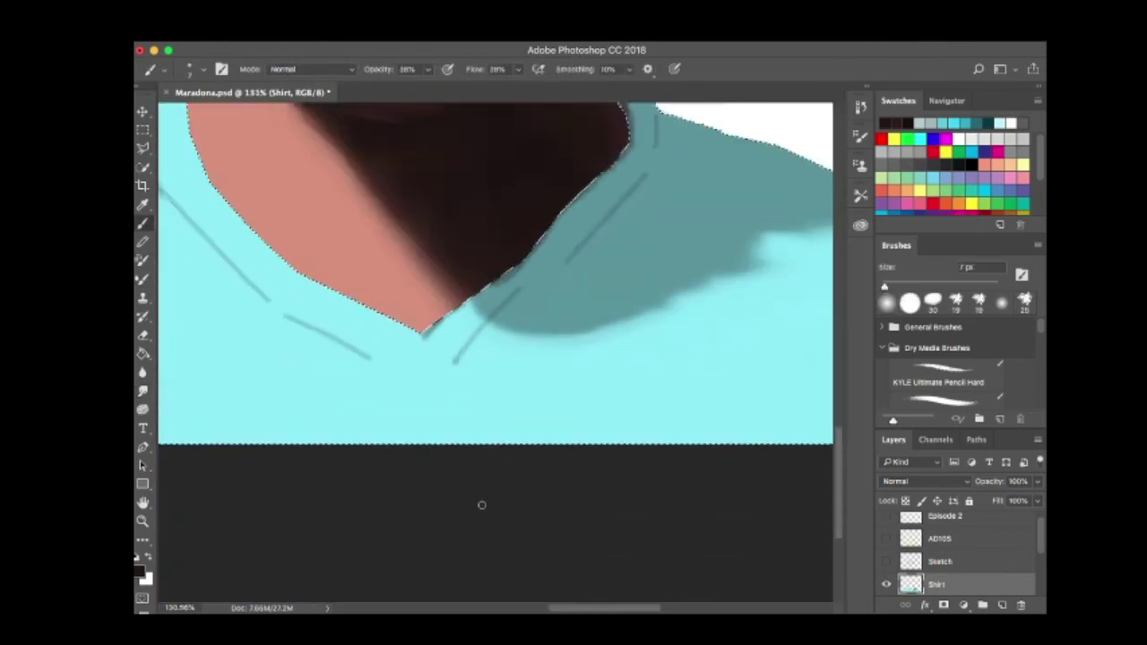
{"action": "key", "text": "g"}
{"action": "key", "text": "super+d"}
{"action": "scroll", "coordinate": [959, 547], "scroll_direction": "down", "scroll_amount": 2}
Create a new empty layer named 'Black' for the backdrop.
{"action": "left_click", "coordinate": [1002, 605], "text": "alt"}
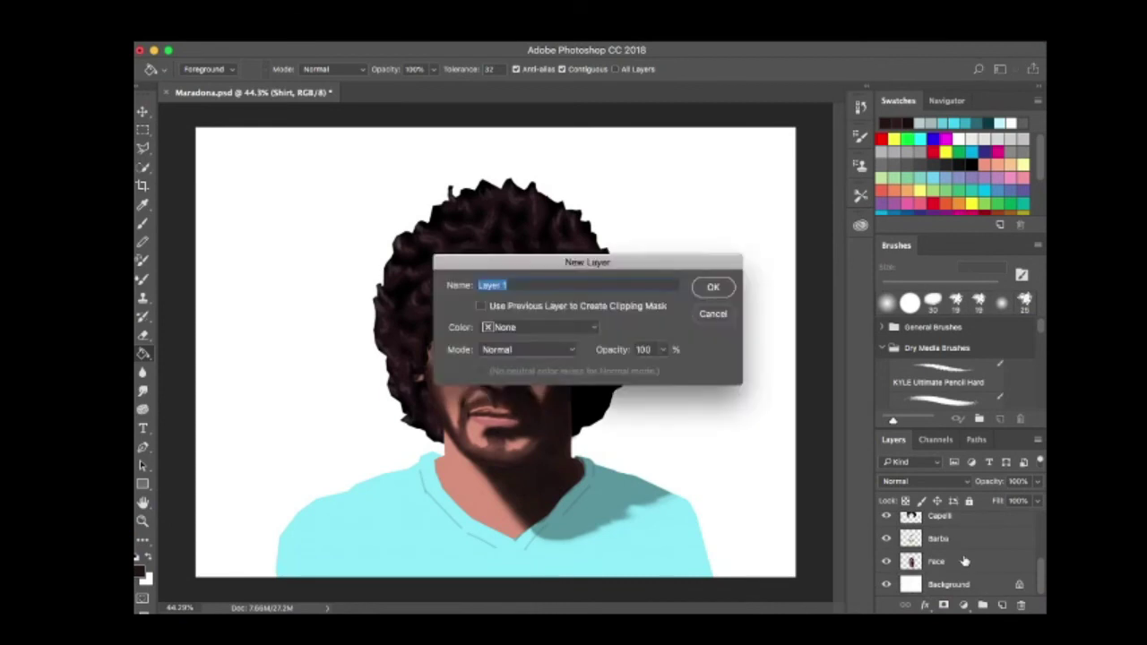
{"action": "type", "text": "Black"}
{"action": "key", "text": "Return"}
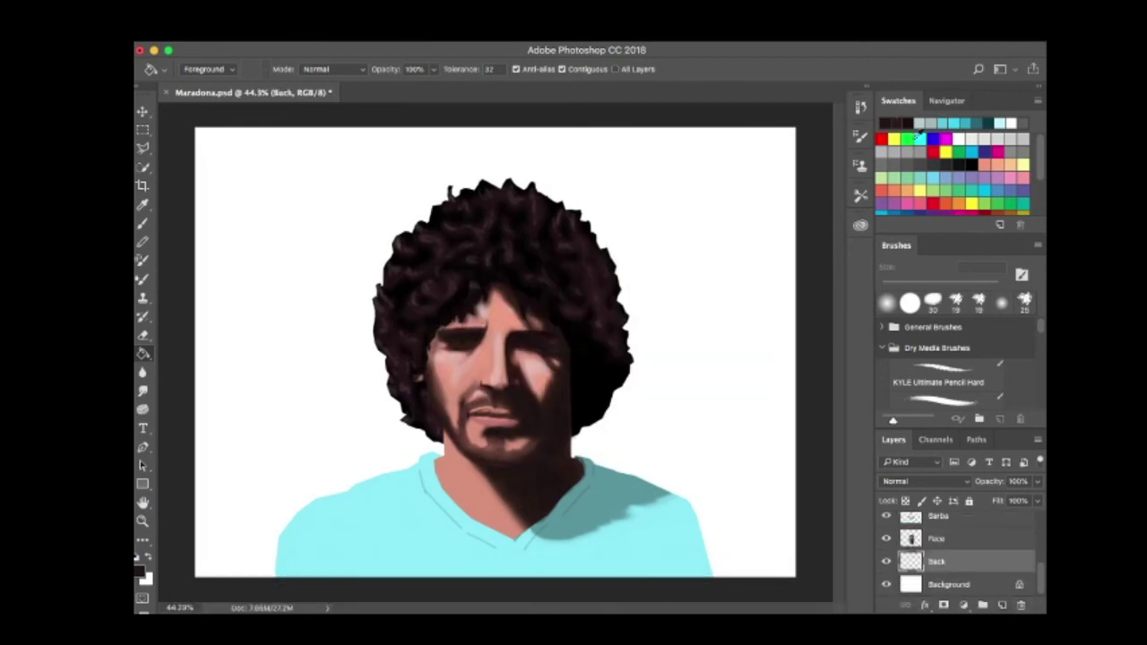
{"action": "left_click", "coordinate": [860, 167]}
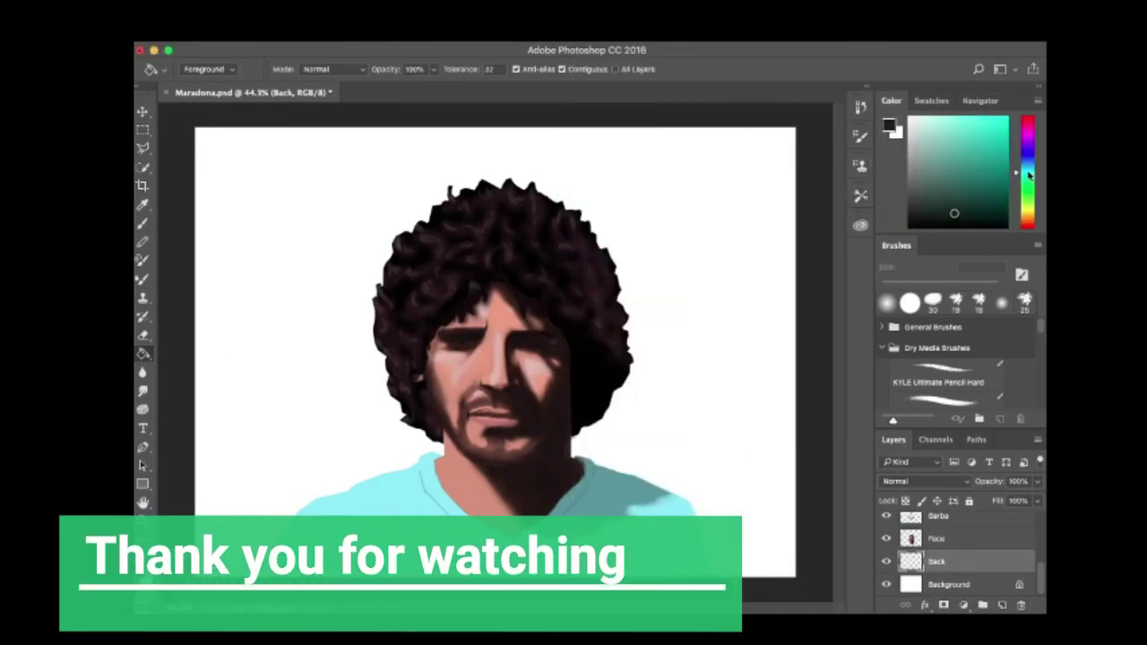
Fill the new layer with teal, then choose a skin-tone orange swatch and fill with it.
{"action": "left_click", "coordinate": [941, 170]}
{"action": "left_click", "coordinate": [714, 285]}
{"action": "left_click", "coordinate": [931, 100]}
{"action": "left_click", "coordinate": [891, 100]}
{"action": "key", "text": "alt+BackSpace"}
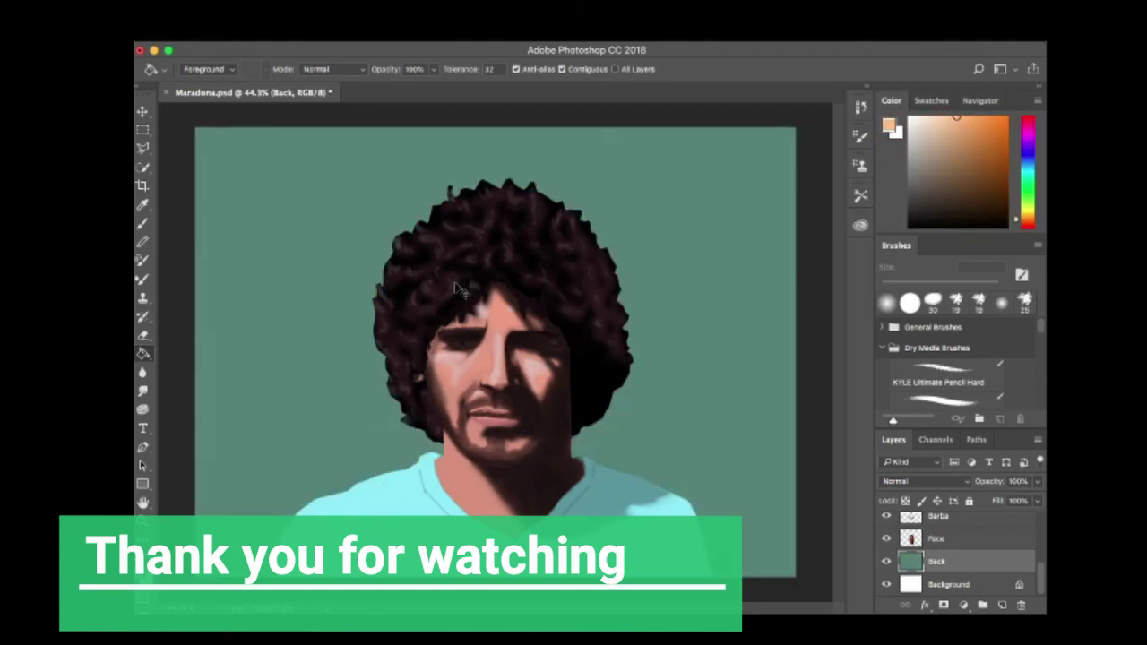